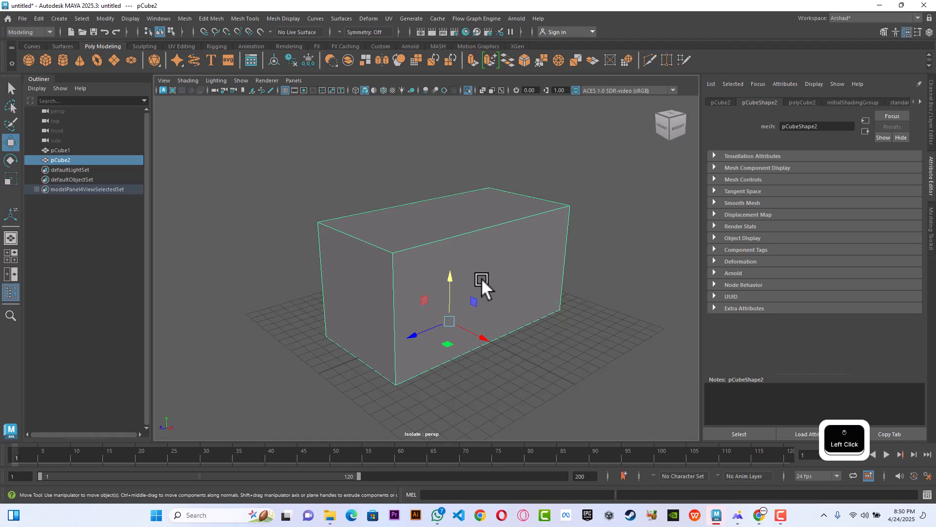
Step: Insert a horizontal edge loop near mid-height around the box, checking the burger shop reference image in WPS Photos
right_click_drag(403, 264, 405, 197)
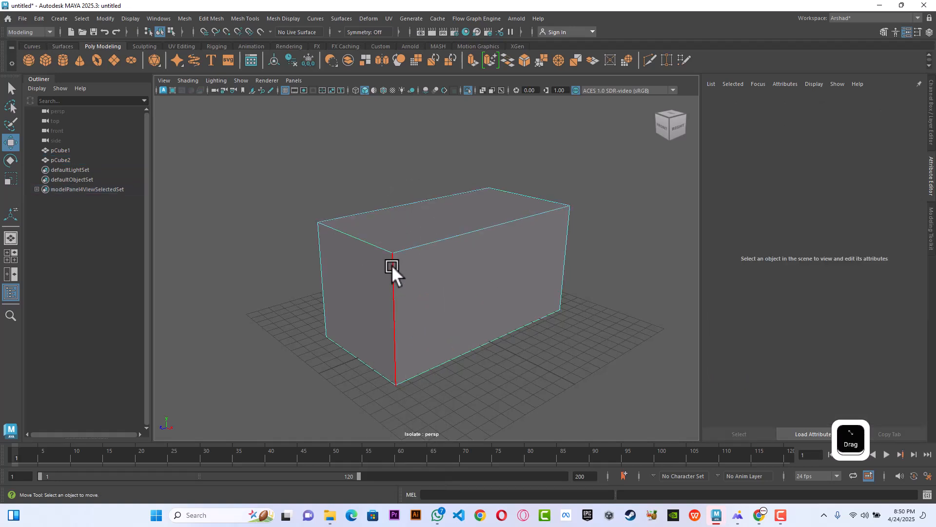
left_click(234, 19)
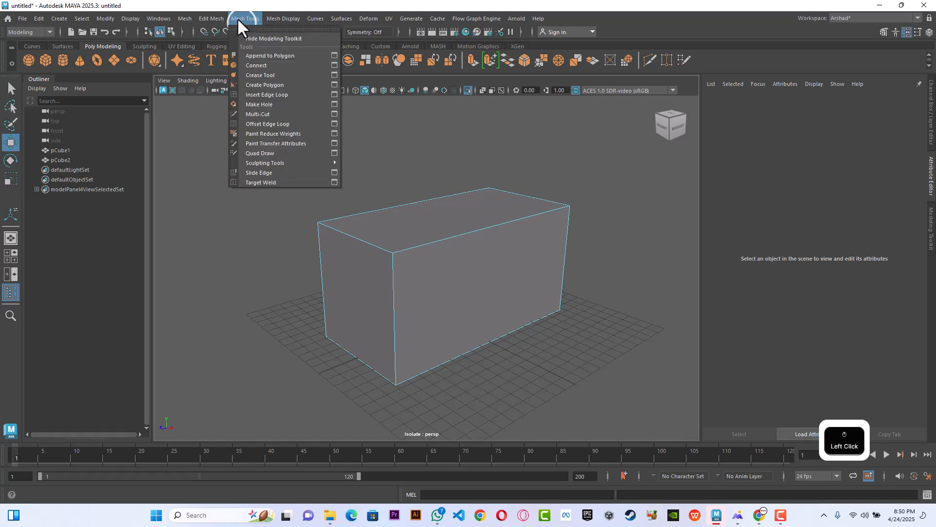
left_click(315, 96)
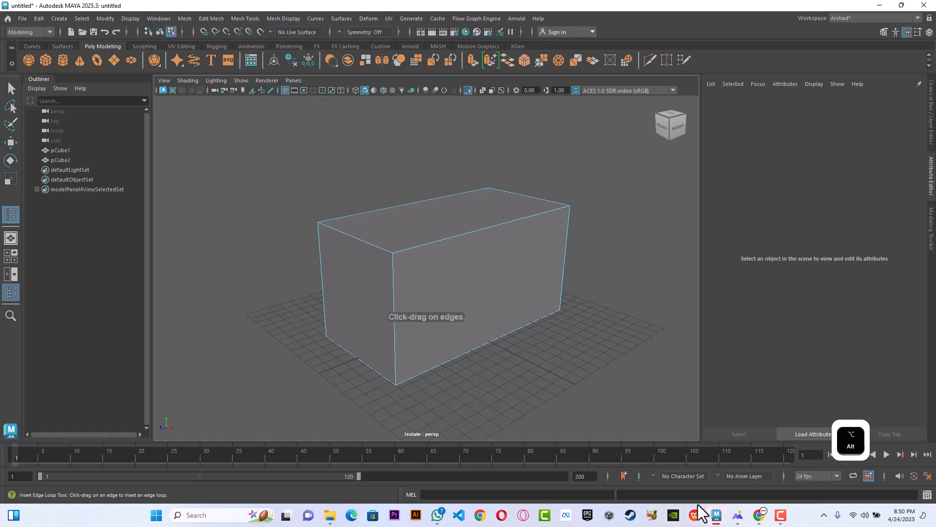
key("alt+Tab")
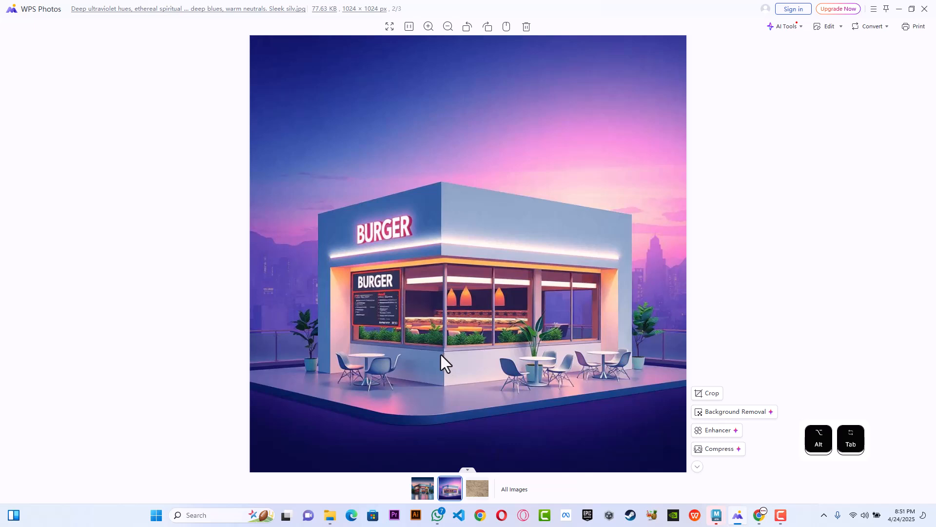
key("alt+Caps_Lock")
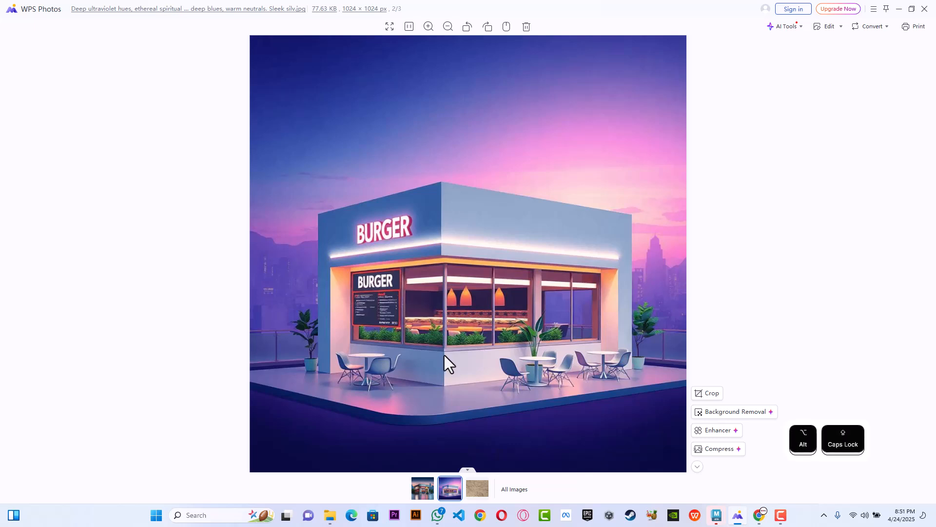
key("alt+Tab")
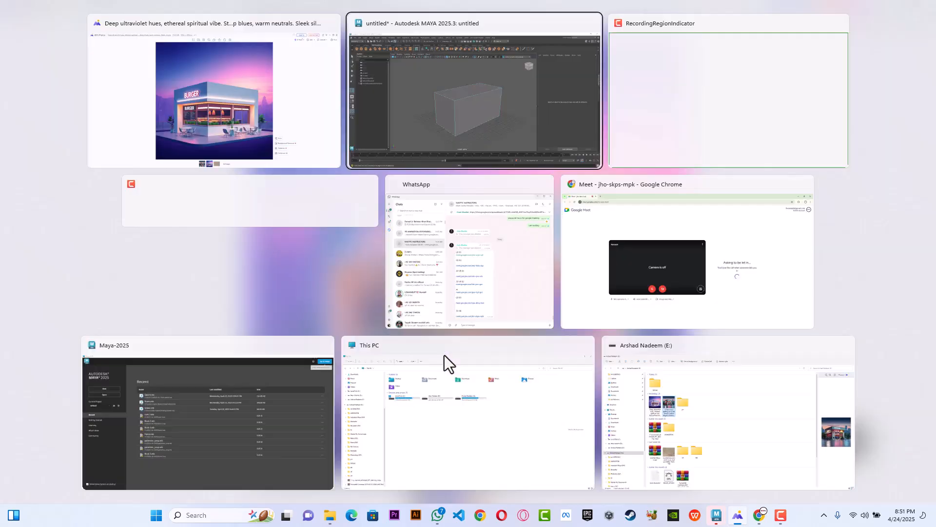
left_click(396, 341)
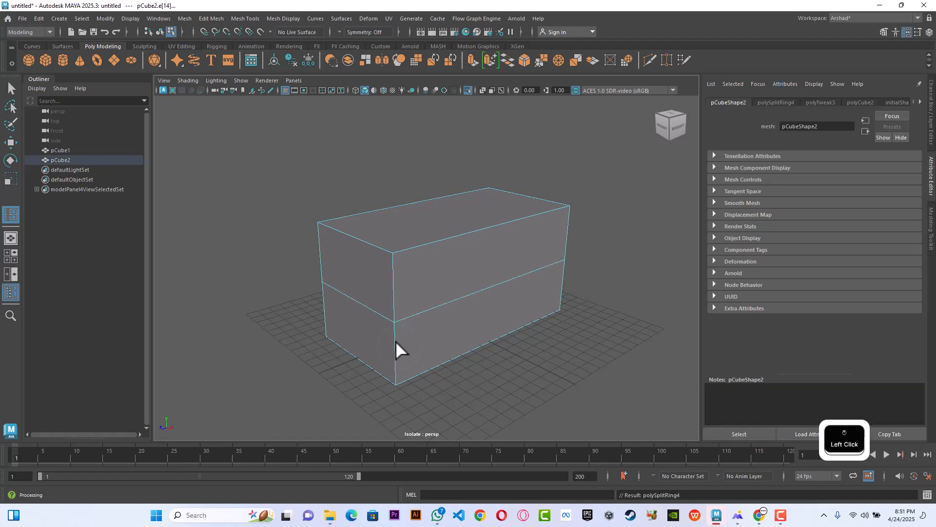
Step: Move the box's horizontal edge loop down to about one third of the box's height
left_click(6, 145)
left_click_drag(391, 286, 394, 268, "alt")
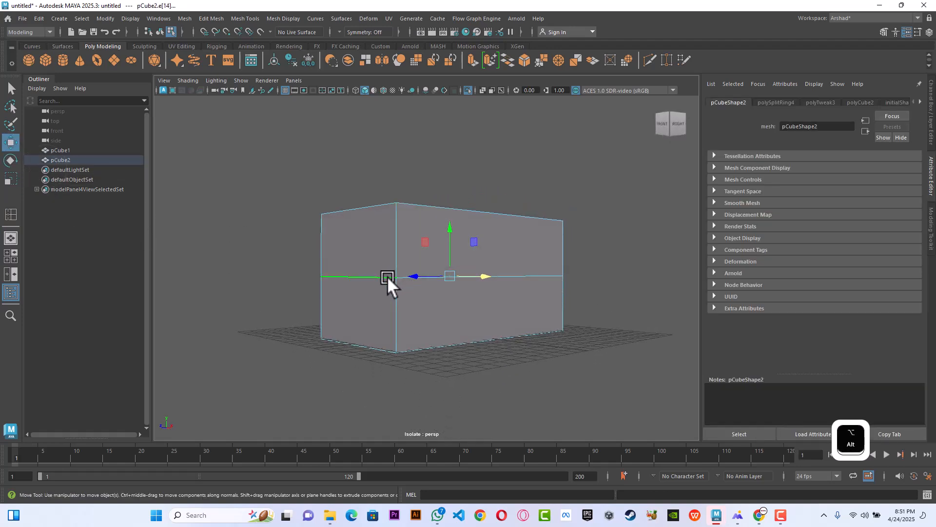
left_click(387, 276)
left_click_drag(449, 235, 450, 256)
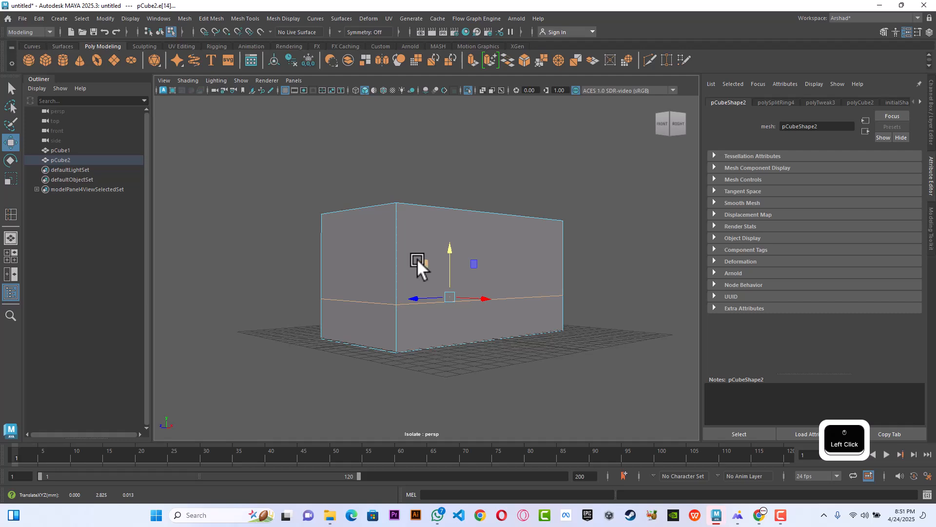
Step: Close the File Explorer window and return to the box model in Maya
key("alt+Tab")
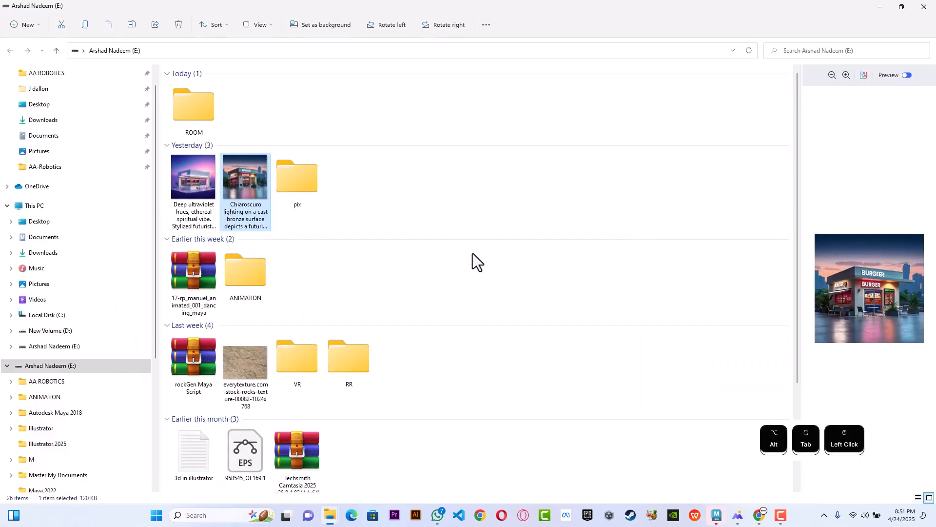
key("alt+Tab")
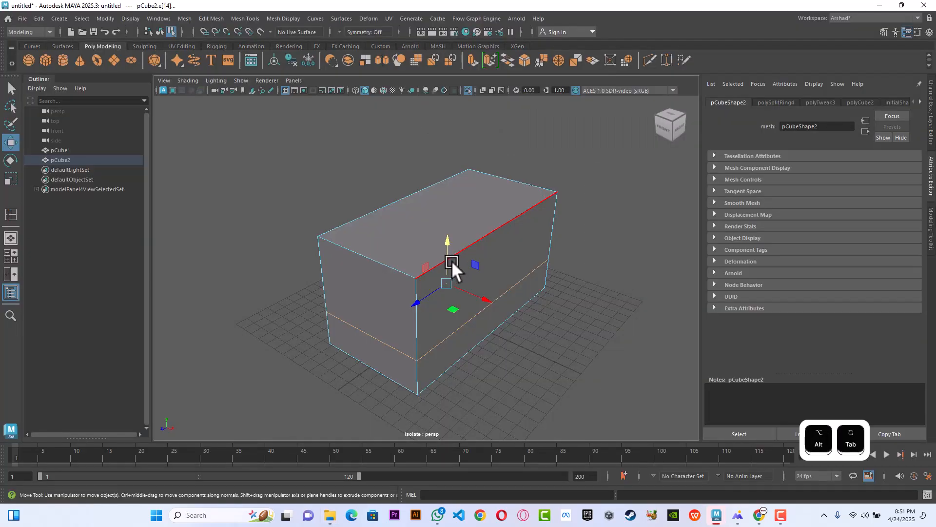
left_click_drag(454, 268, 502, 263, "alt")
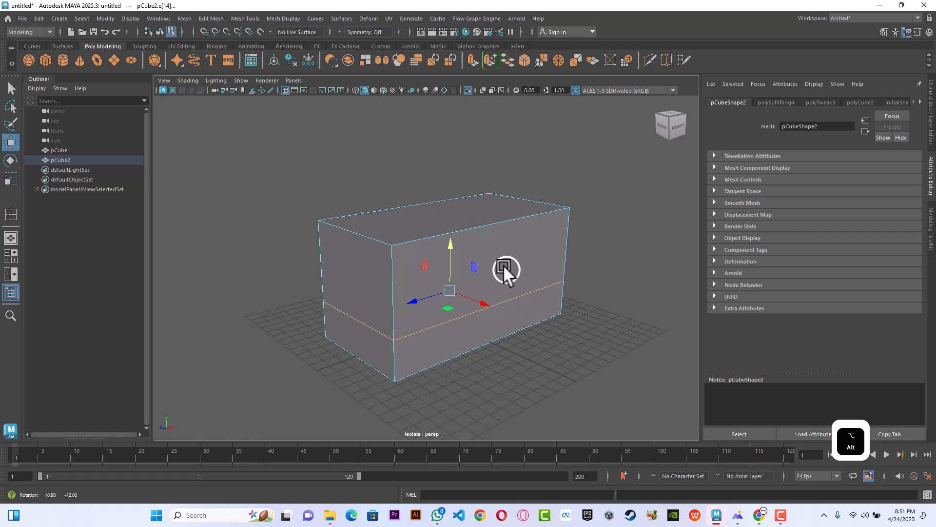
key("alt+Tab")
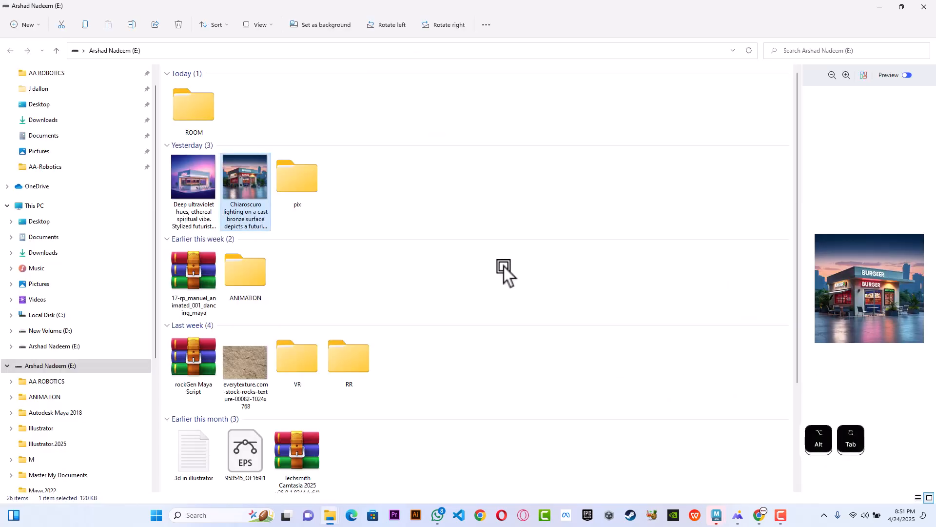
left_click(924, 7)
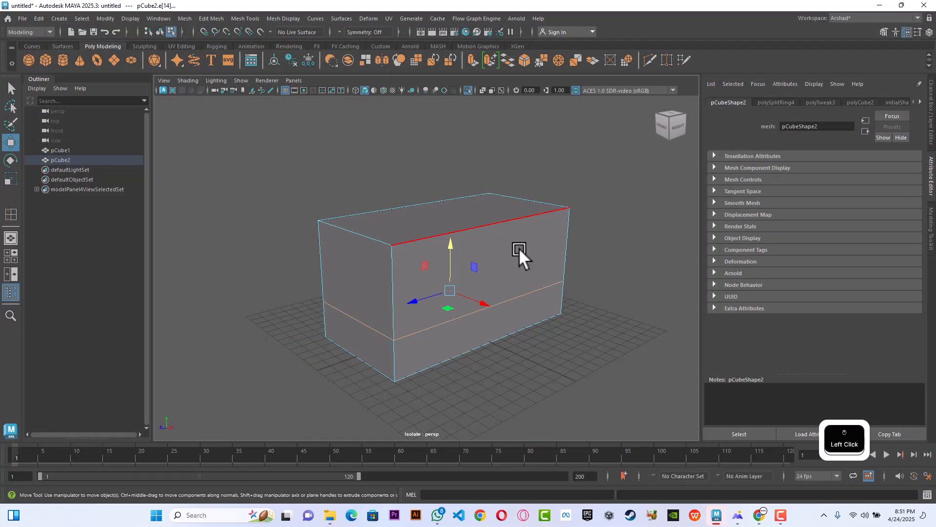
left_click(394, 276)
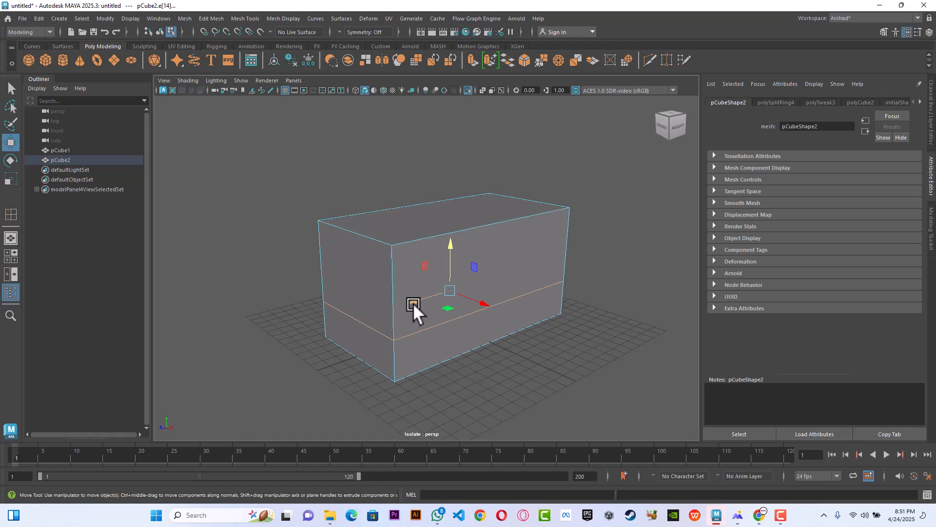
left_click(421, 291)
left_click_drag(423, 288, 408, 294, "alt")
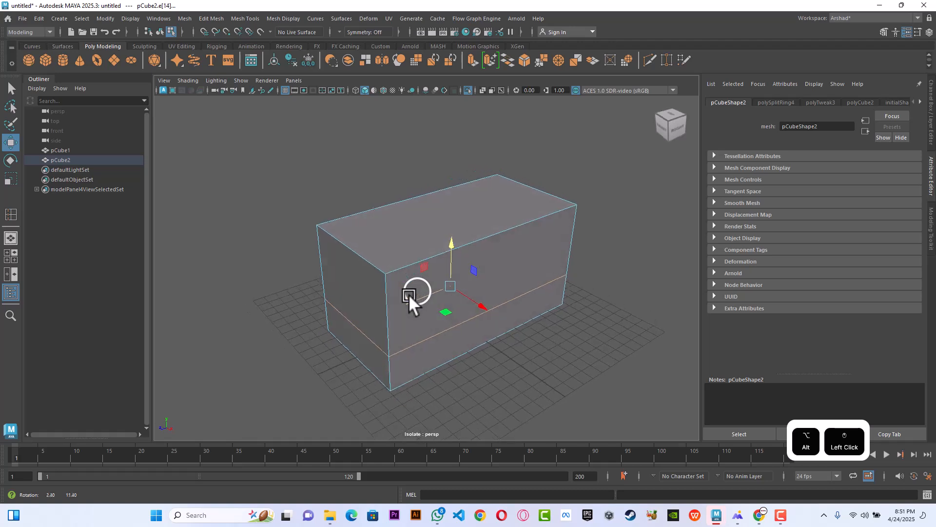
left_click(403, 266)
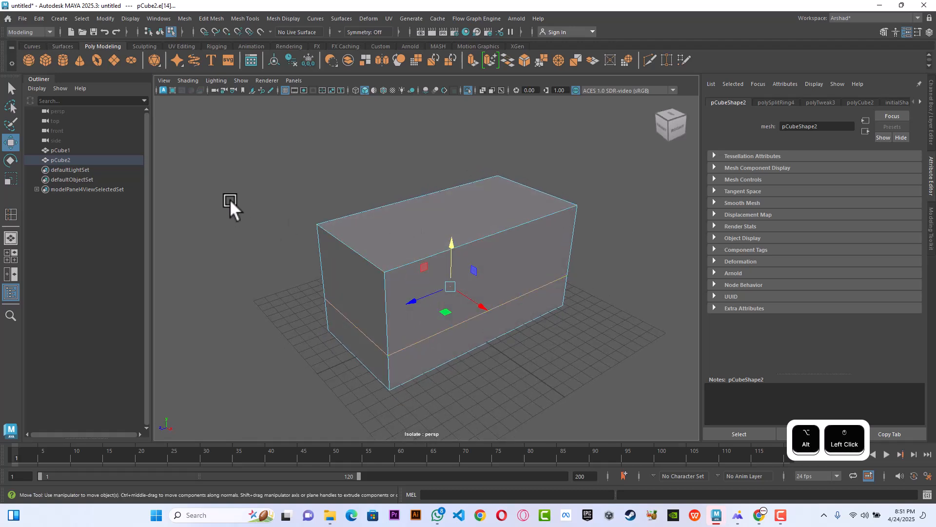
Step: Delete the box's top face in face selection mode
right_click_drag(411, 226, 450, 217)
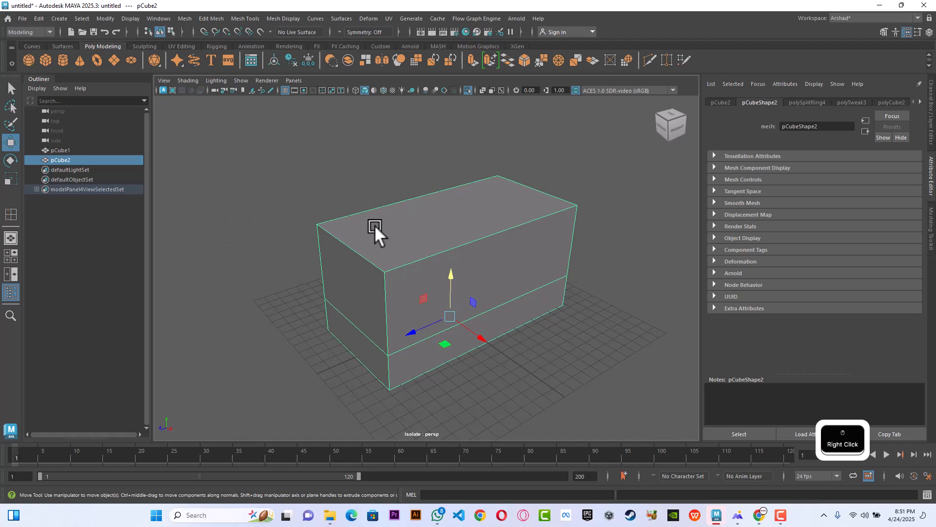
right_click_drag(375, 228, 380, 251)
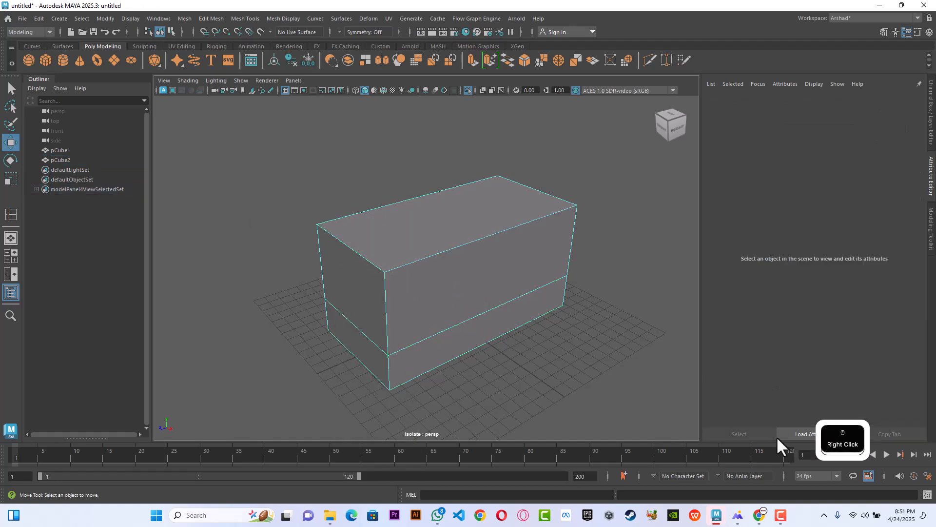
left_click(781, 515)
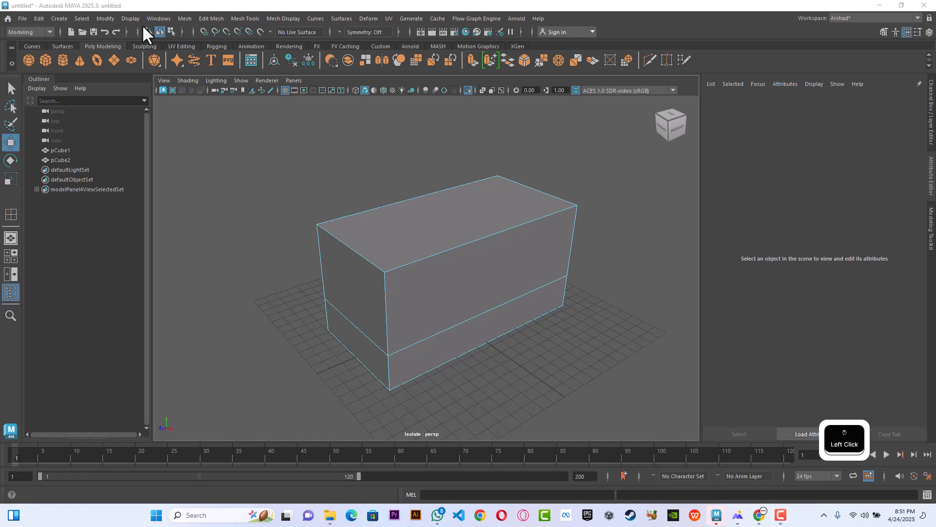
left_click(424, 222)
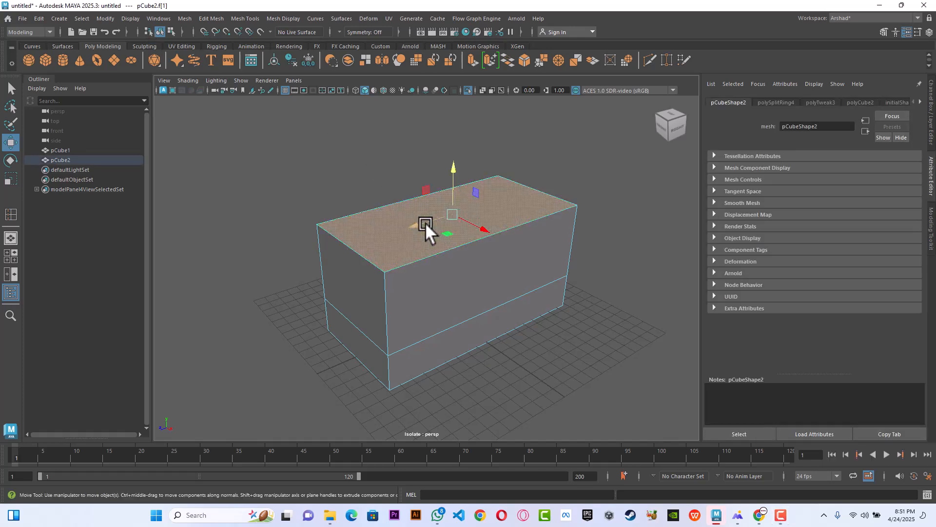
key("Delete")
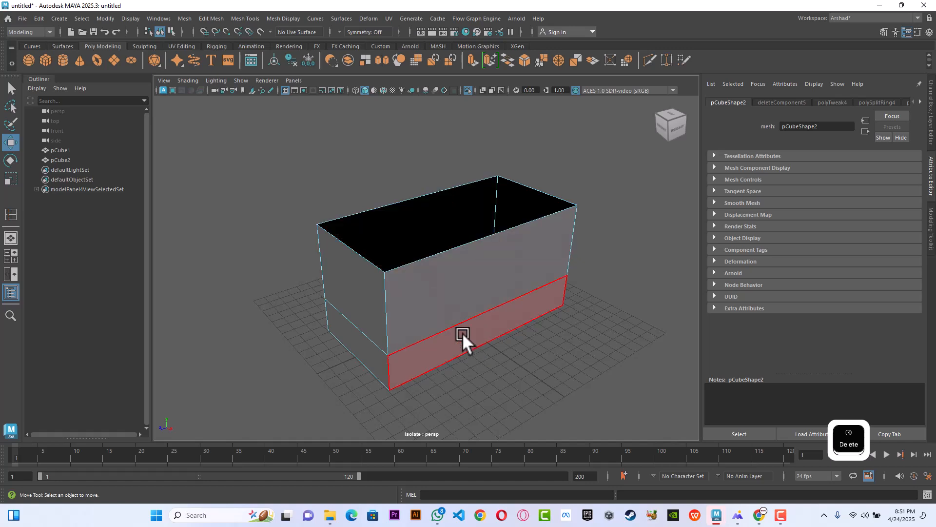
Step: Extrude all faces of the open box with a thickness of 0.02 to give the walls depth, and clear the selection
mouse_move(466, 334)
left_mouse_down("alt")
mouse_move(508, 352)
mouse_move(483, 334)
left_mouse_up("alt")
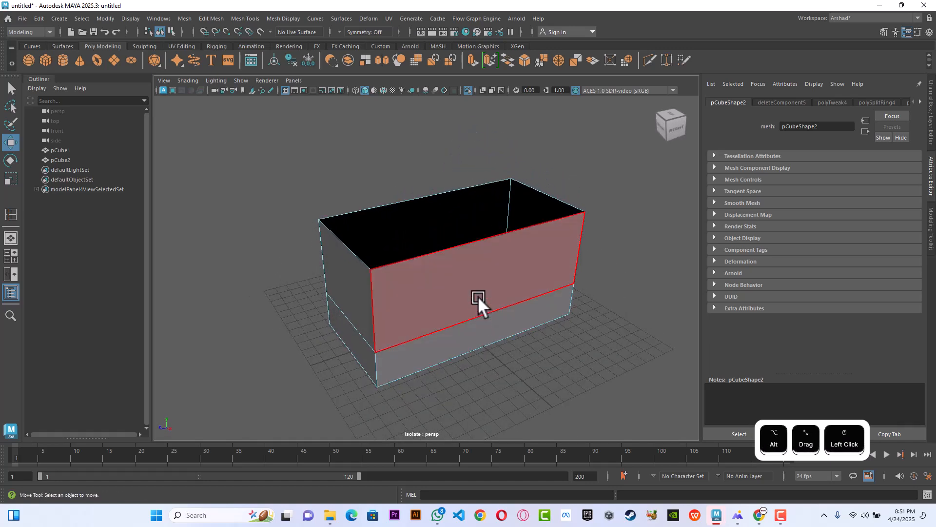
left_click_drag(607, 150, 281, 420)
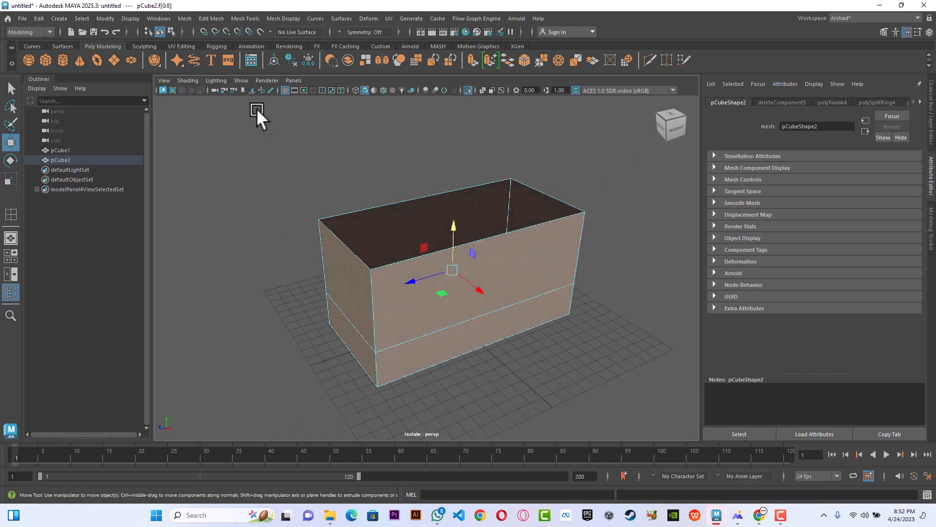
key("ctrl+e")
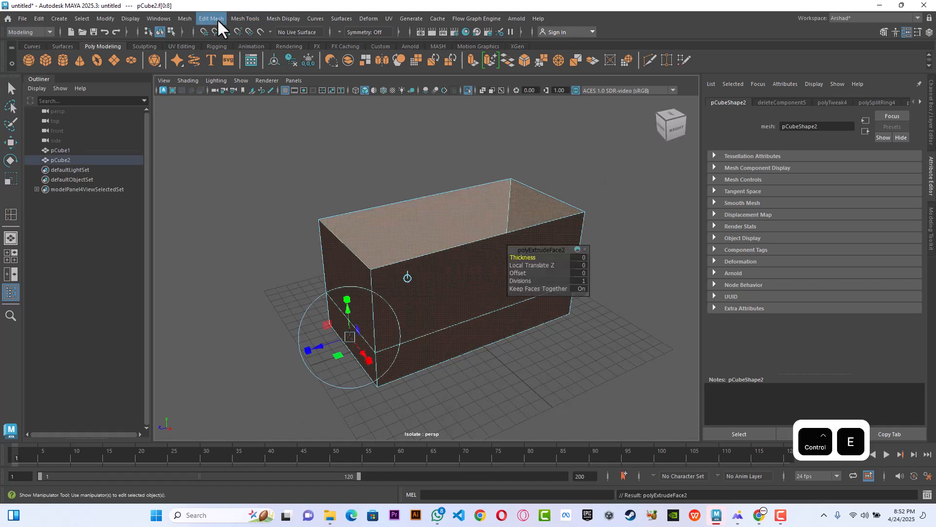
scroll(509, 261, "up", 3)
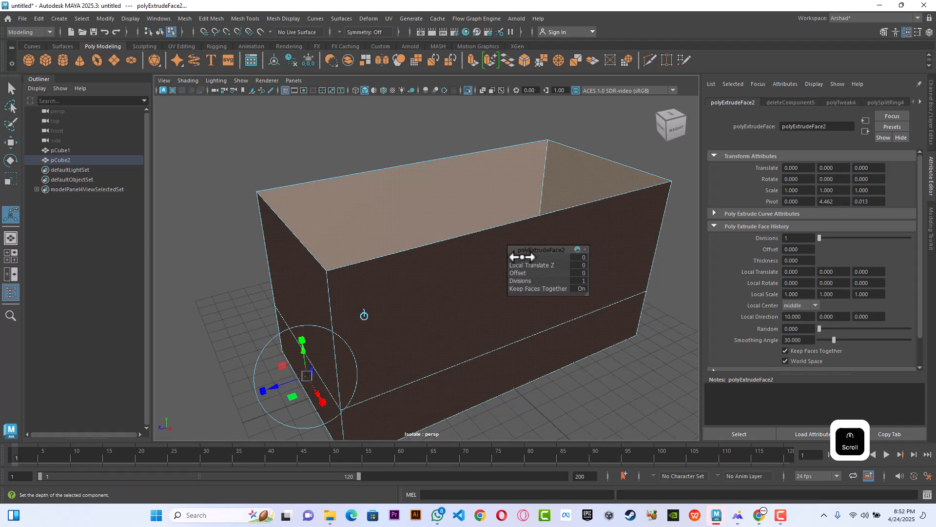
left_click_drag(522, 257, 523, 255)
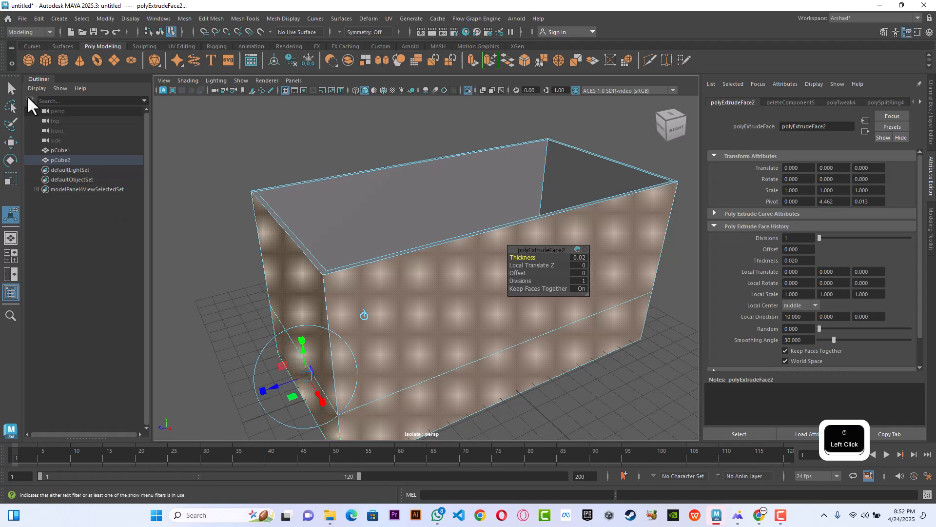
left_click(14, 90)
left_click(324, 195)
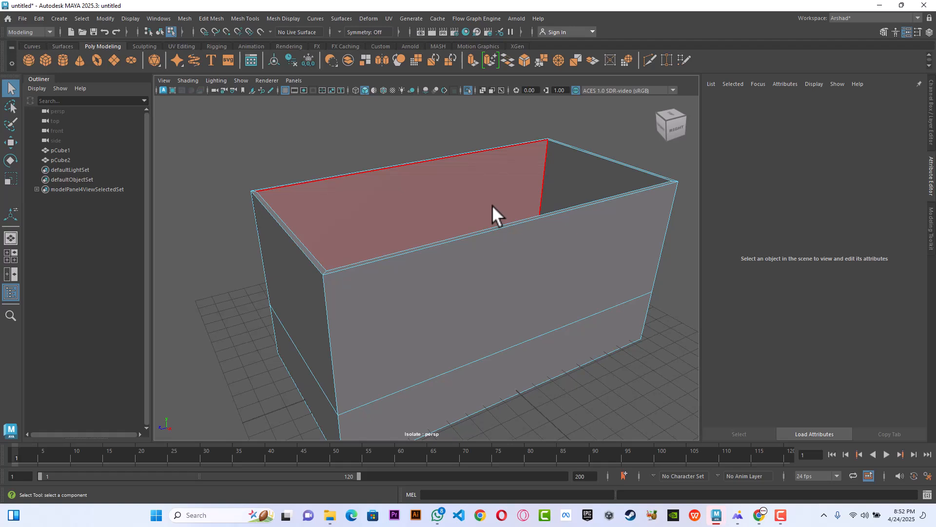
Step: Examine the walls and corner window opening in the burger shop reference image in WPS Photos
key("alt+Tab")
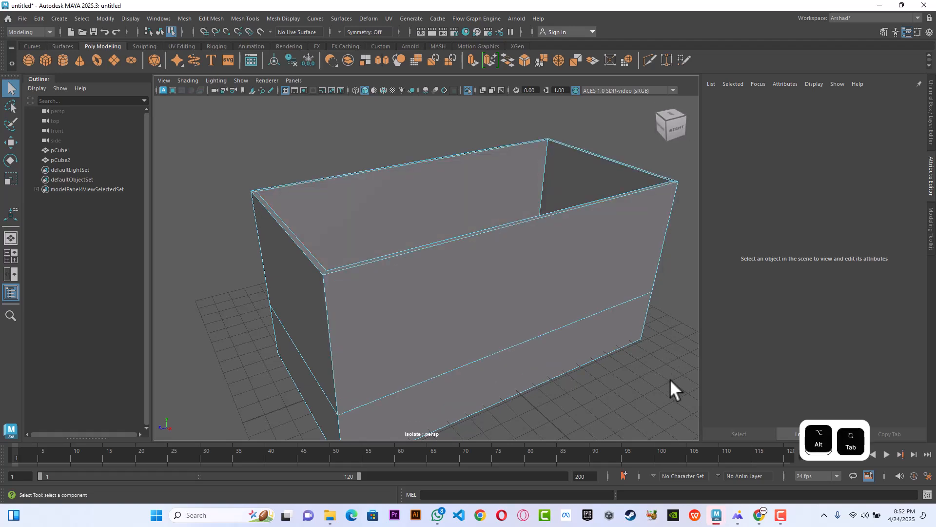
left_click(742, 514)
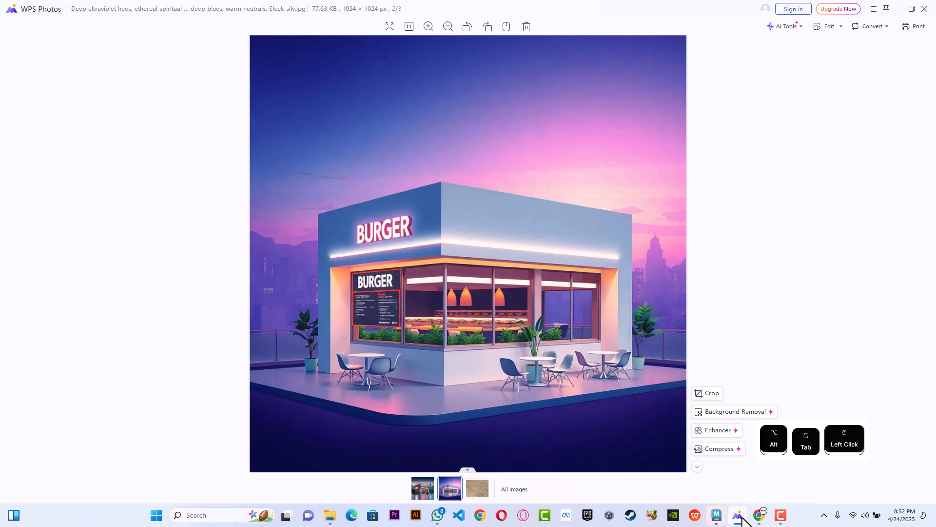
left_click(742, 518)
left_click(742, 518)
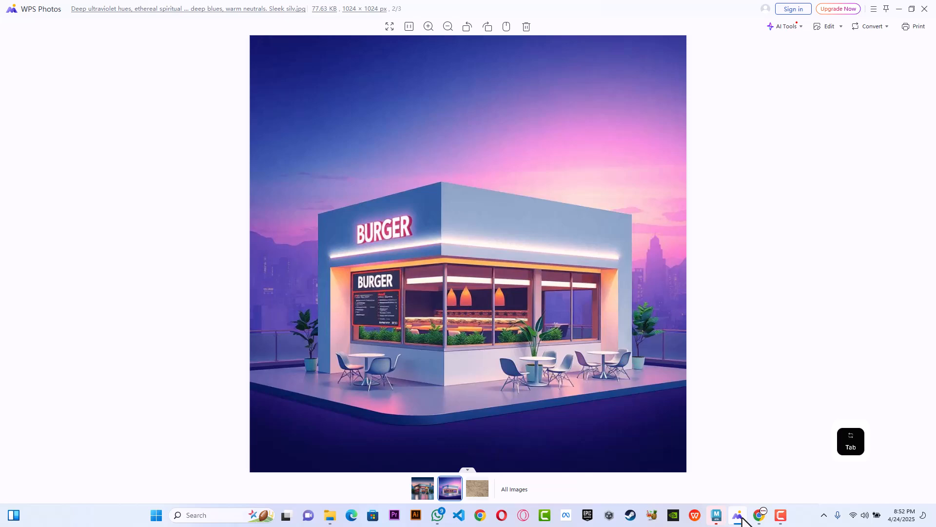
left_click(743, 519)
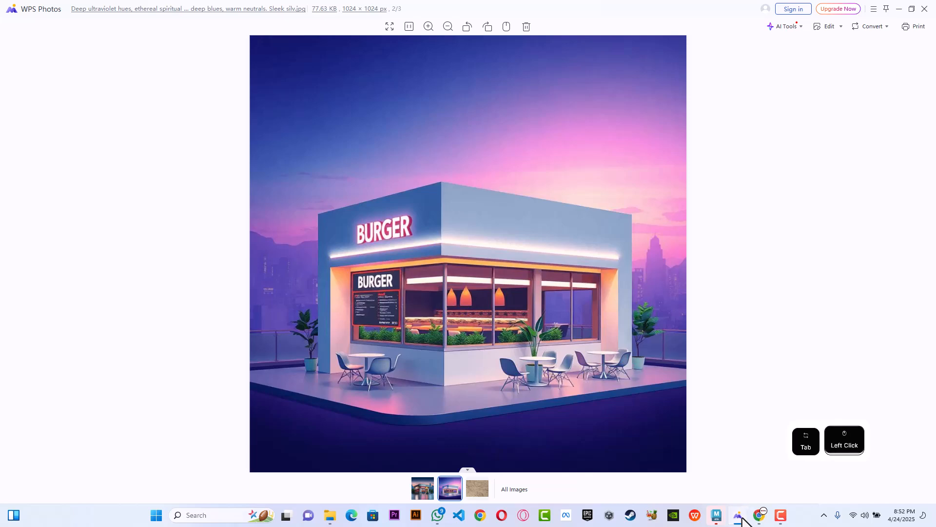
left_click(742, 518)
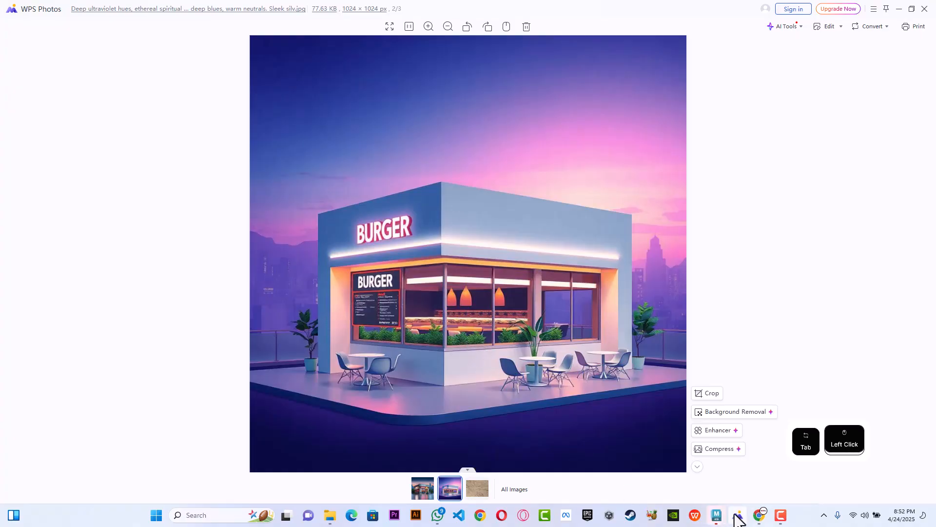
left_click(738, 519)
Step: Extrude the upper front and right wall faces together with an offset of 0.03, and compare the result with the reference image
left_click(290, 292)
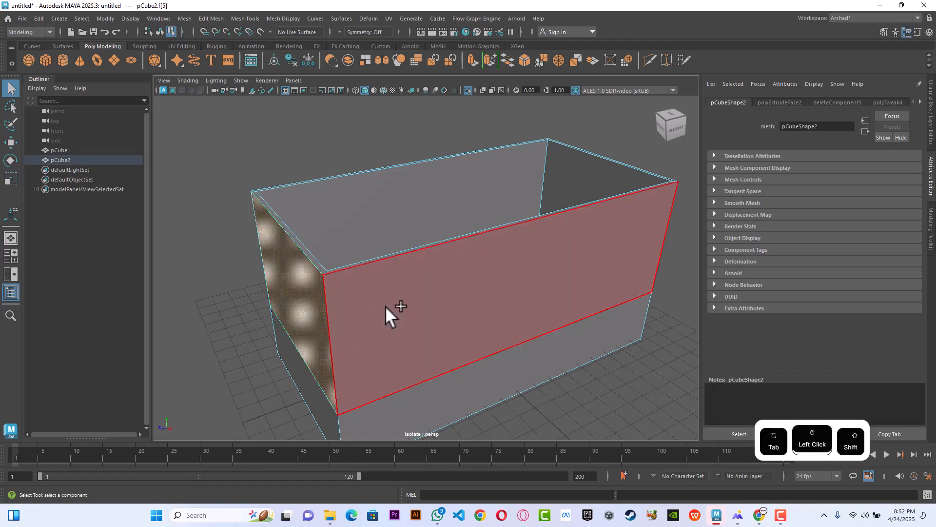
left_click(385, 306, "shift")
left_click_drag(386, 306, 527, 311, "alt")
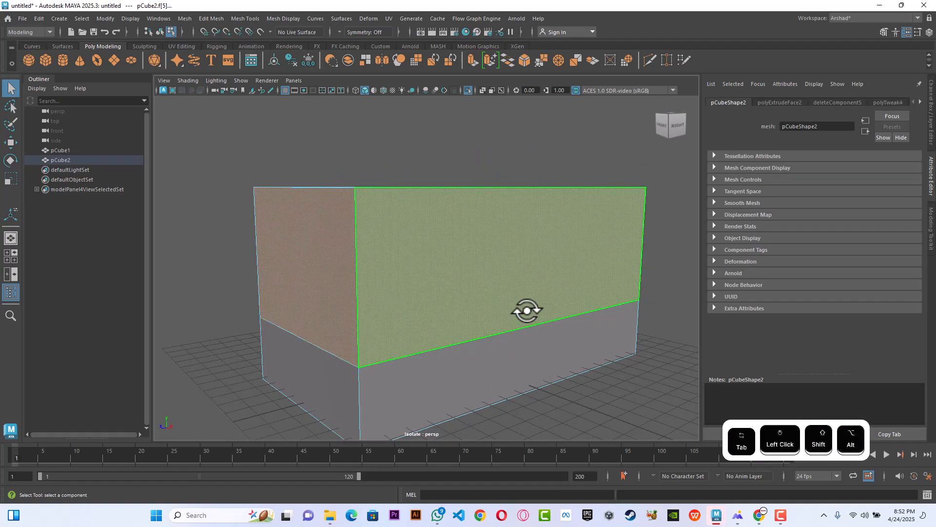
key("ctrl+e")
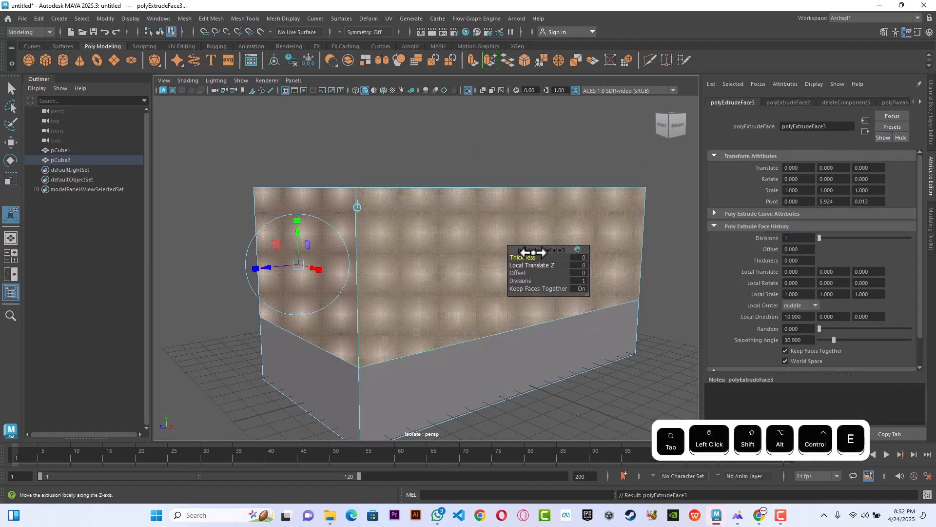
left_click_drag(533, 252, 606, 325)
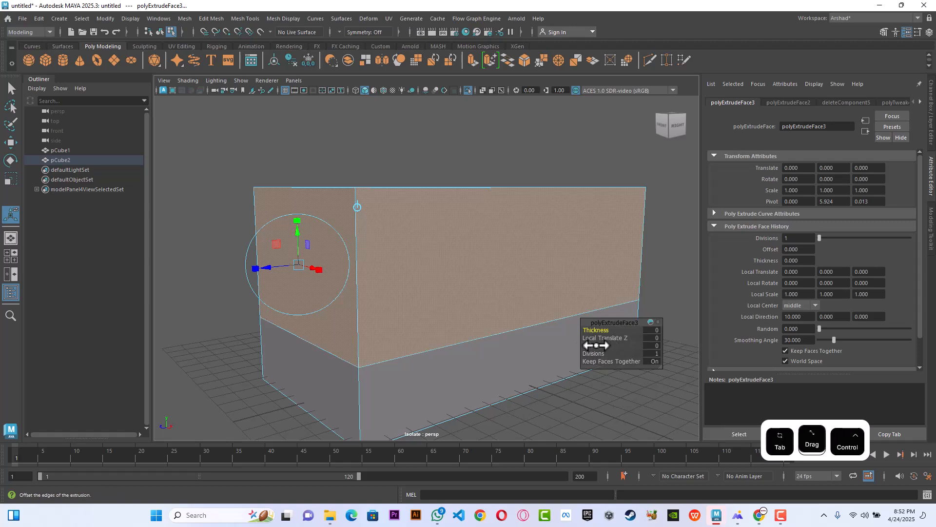
left_click_drag(596, 345, 596, 345, "ctrl")
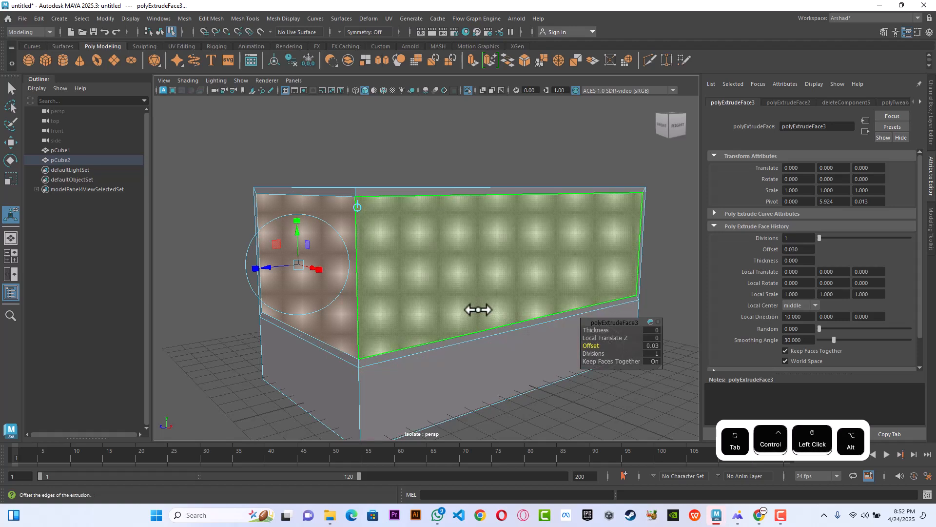
left_click_drag(479, 309, 474, 313, "alt")
key("alt+Tab")
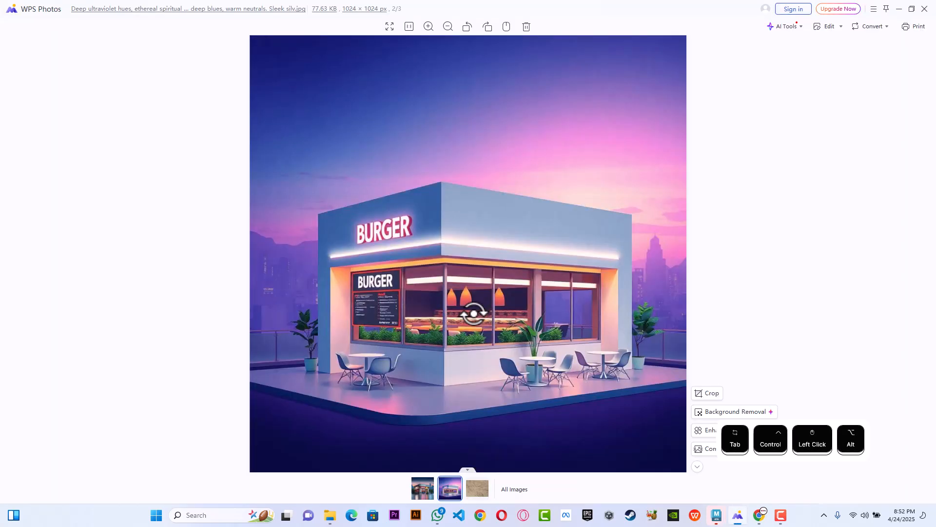
key("alt+Tab")
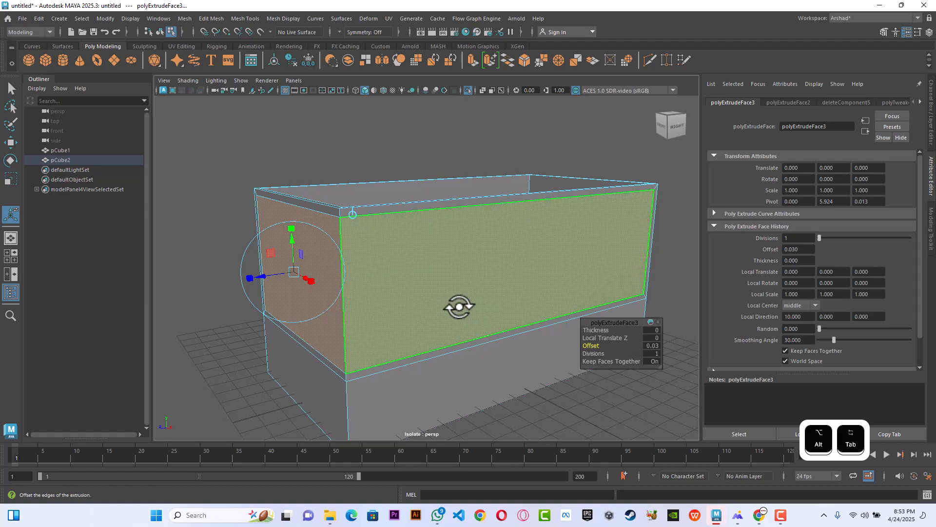
left_click_drag(414, 298, 593, 329, "alt")
key("ctrl+e")
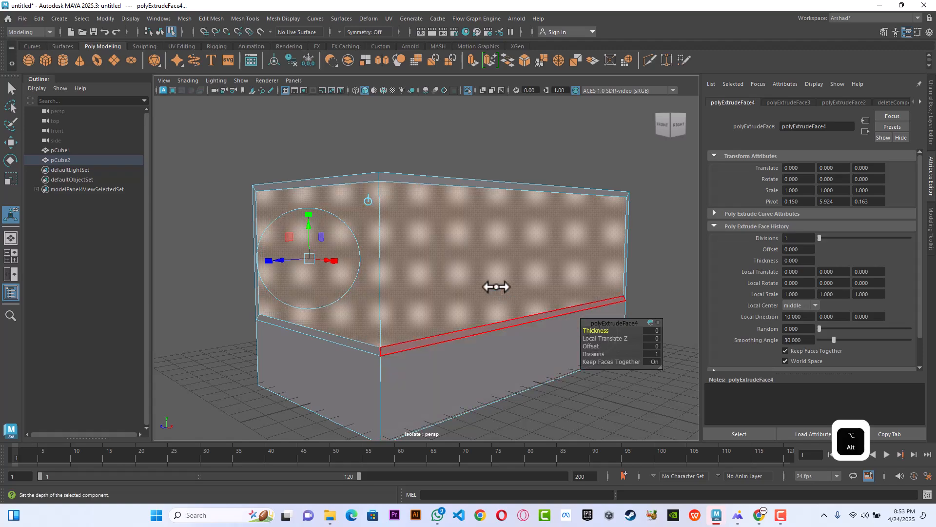
left_click_drag(495, 284, 388, 289, "alt")
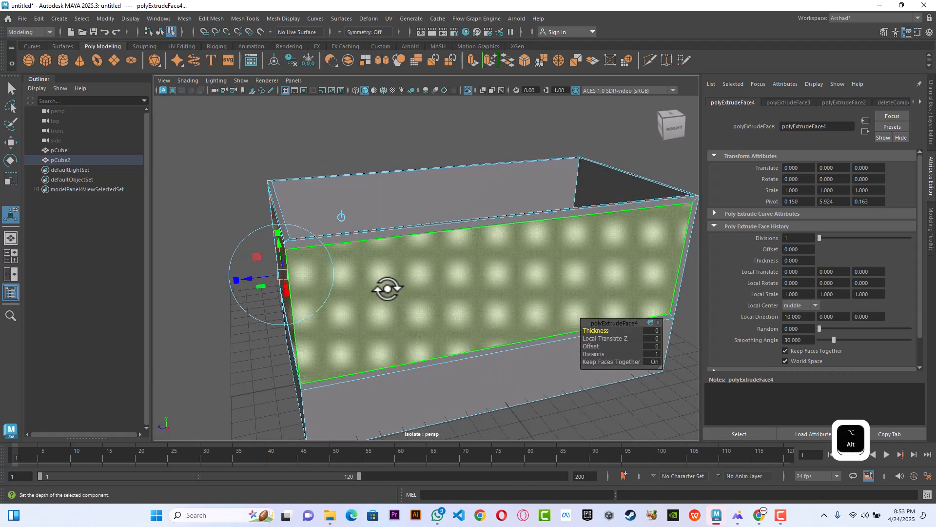
key("ctrl+z")
key("ctrl+z")
key("ctrl+z")
key("ctrl+z")
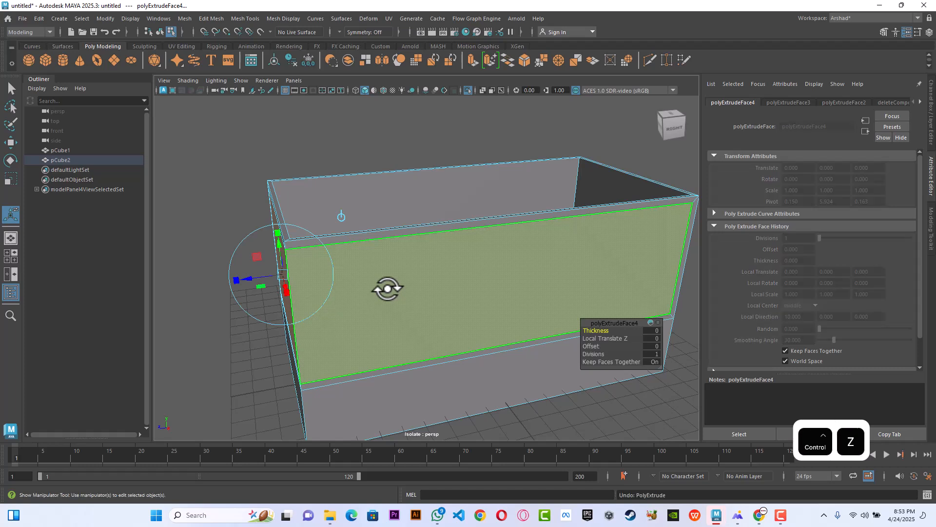
Step: Extrude the narrow strips along the top edges of the front and right walls outward with a thickness of 0.03
left_click(373, 238)
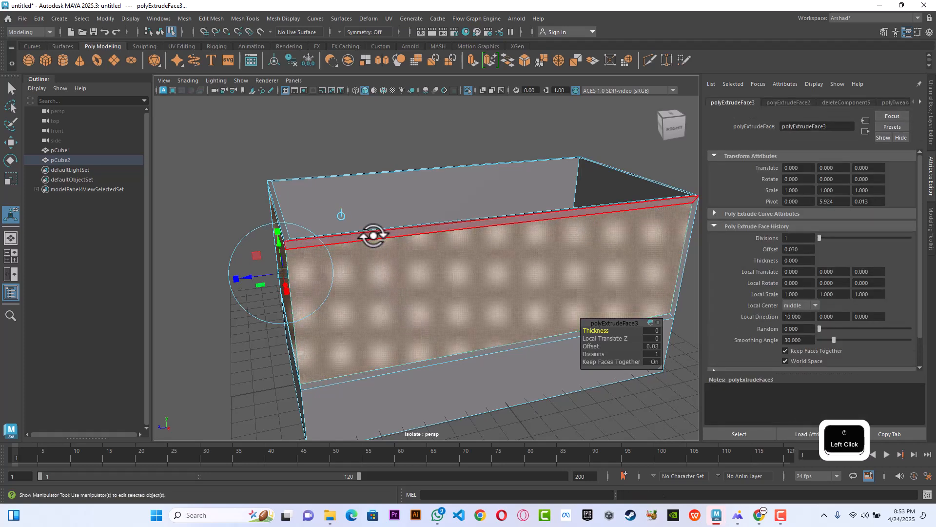
left_click_drag(407, 272, 477, 263, "alt")
left_click(449, 414)
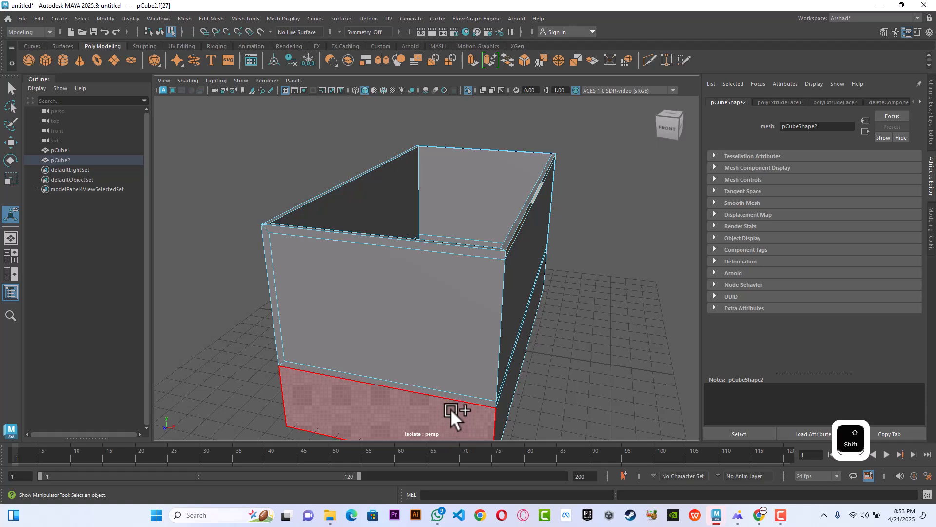
left_click(296, 265)
left_click(293, 227)
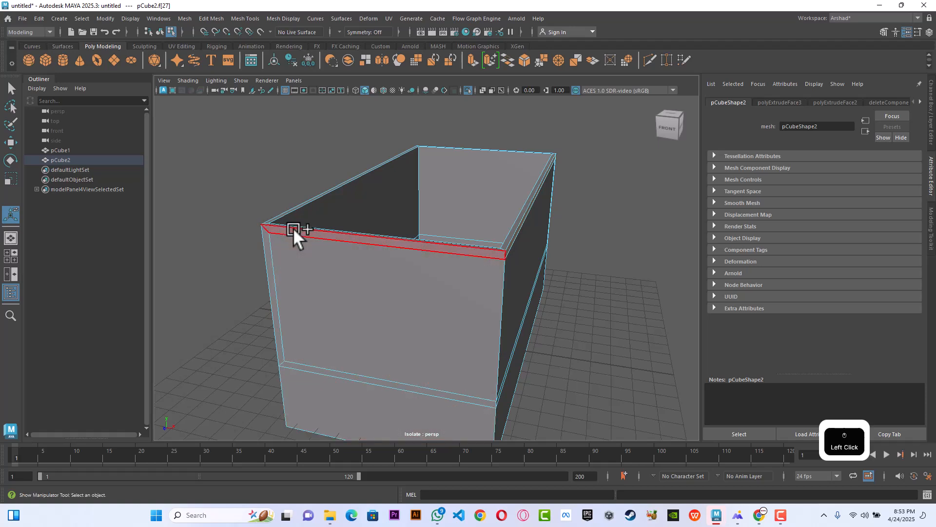
left_click(517, 261)
left_click_drag(520, 266, 445, 253, "alt")
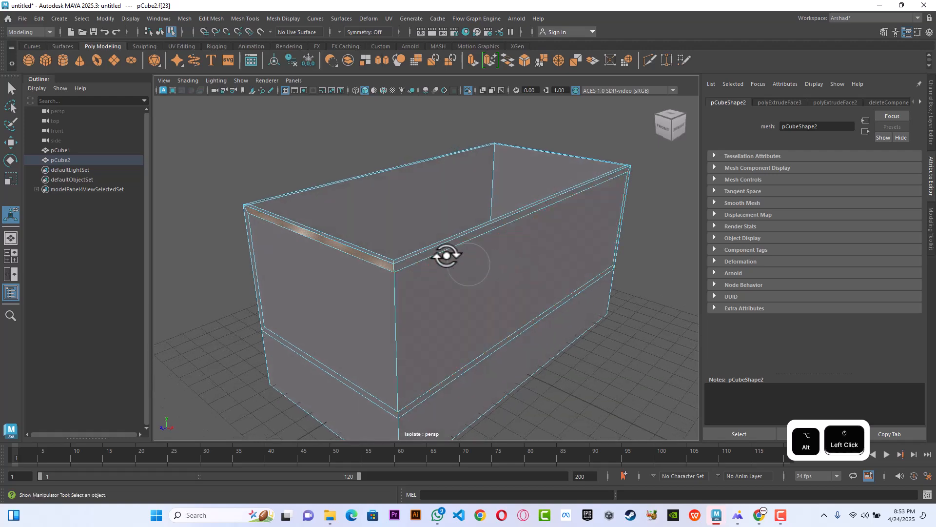
left_click_drag(505, 284, 489, 272, "alt")
left_click_drag(570, 195, 481, 272, "alt")
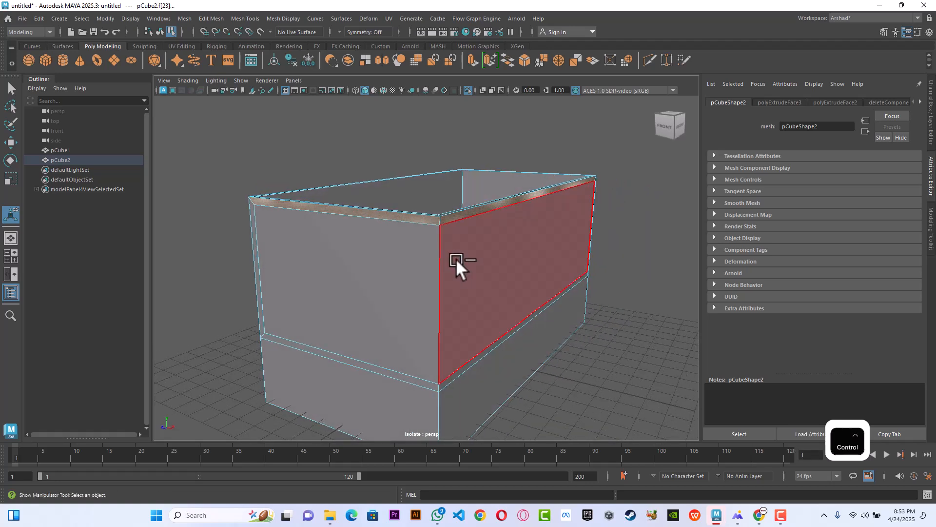
key("ctrl+e")
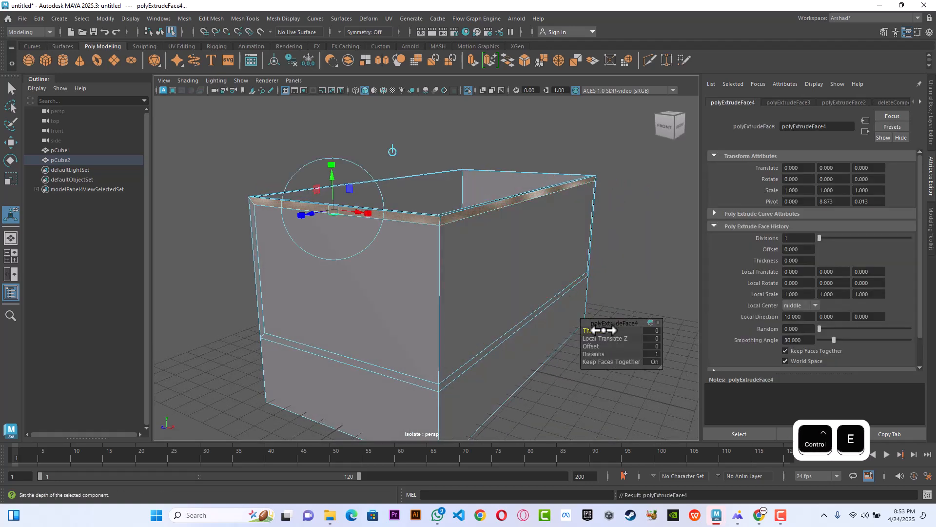
left_click_drag(603, 330, 606, 329, "ctrl")
mouse_move(531, 265)
left_mouse_down("alt")
mouse_move(524, 247)
mouse_move(527, 255)
left_mouse_up("alt")
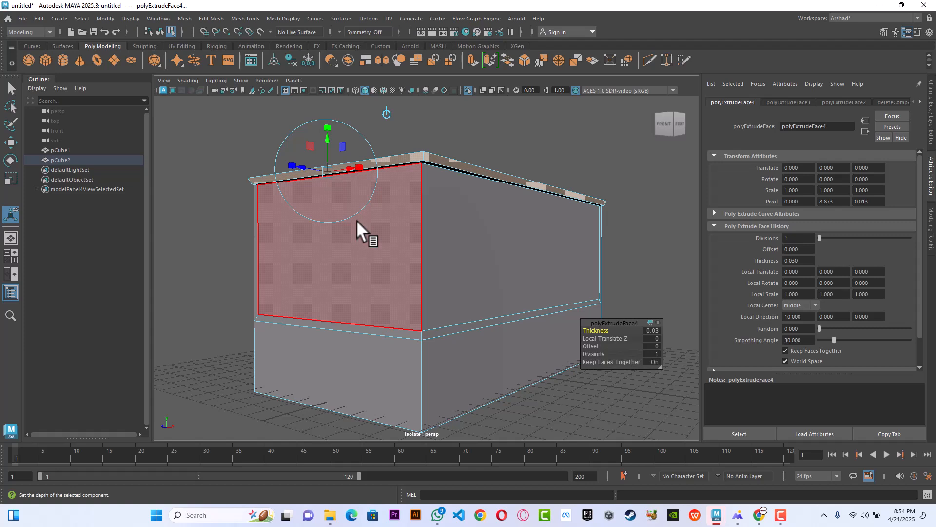
Step: Extrude the large upper front wall face with an offset of 0.02 and 2 divisions to form a window frame border
left_click_drag(335, 265, 373, 239, "alt")
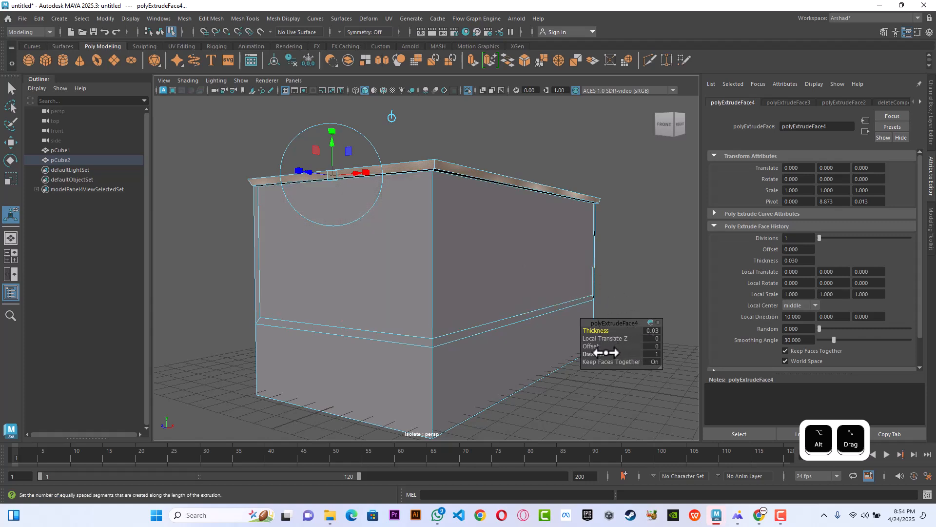
left_click(421, 262)
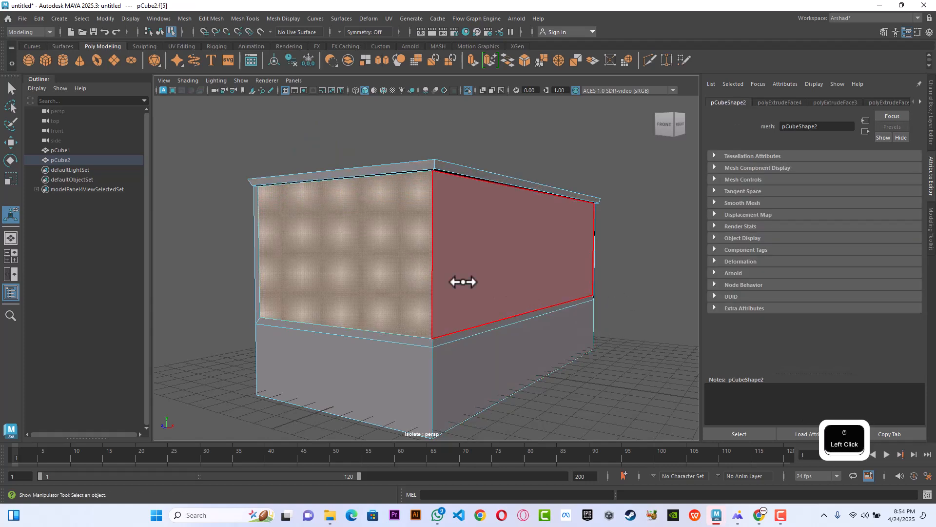
key("ctrl+e")
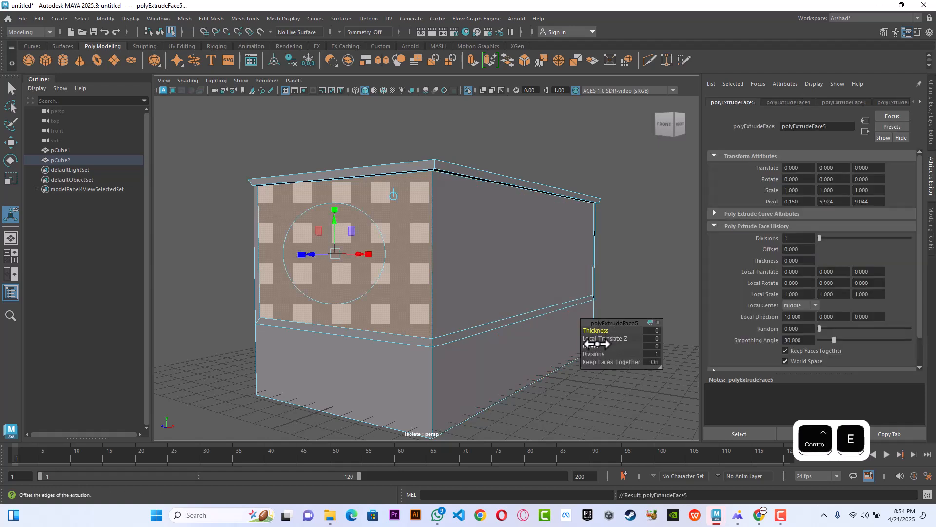
left_click_drag(594, 347, 605, 355)
left_click(603, 354)
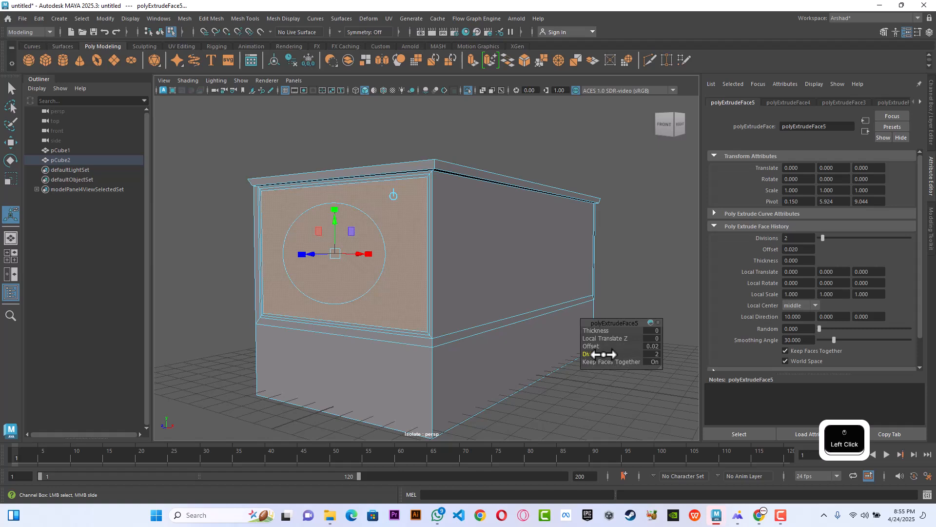
Step: Extrude the large upper right wall face with an offset of 0.02 and 2 divisions to match the front border
left_click(513, 253)
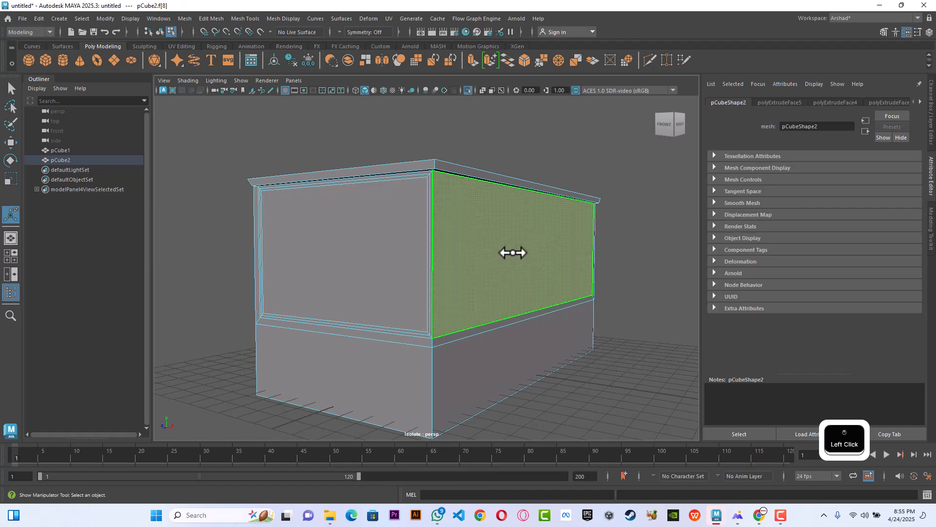
key("g")
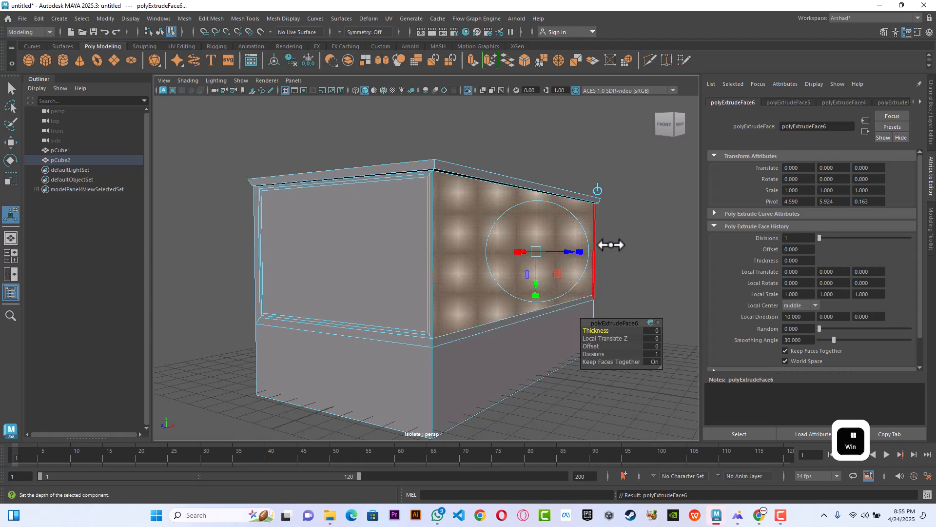
left_click_drag(610, 244, 575, 244, "alt")
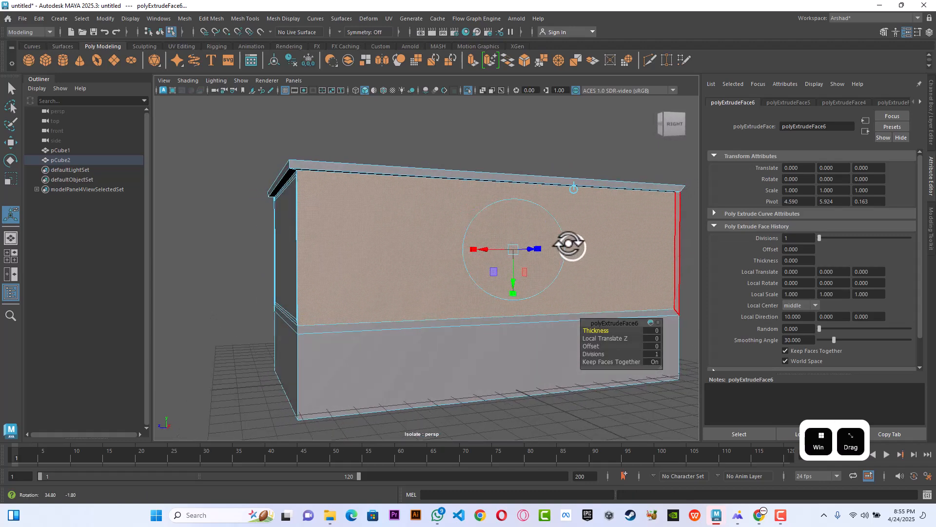
key("super")
left_click(599, 142)
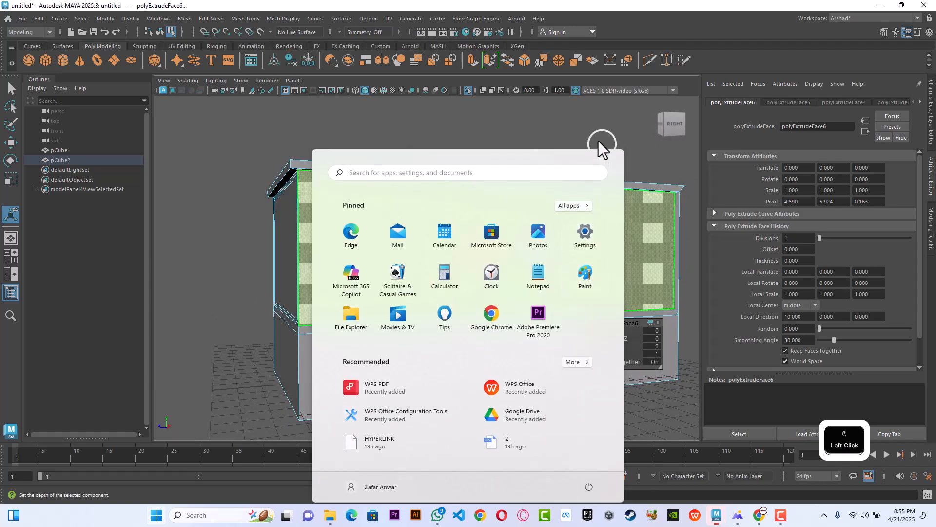
left_click_drag(434, 247, 448, 242, "alt")
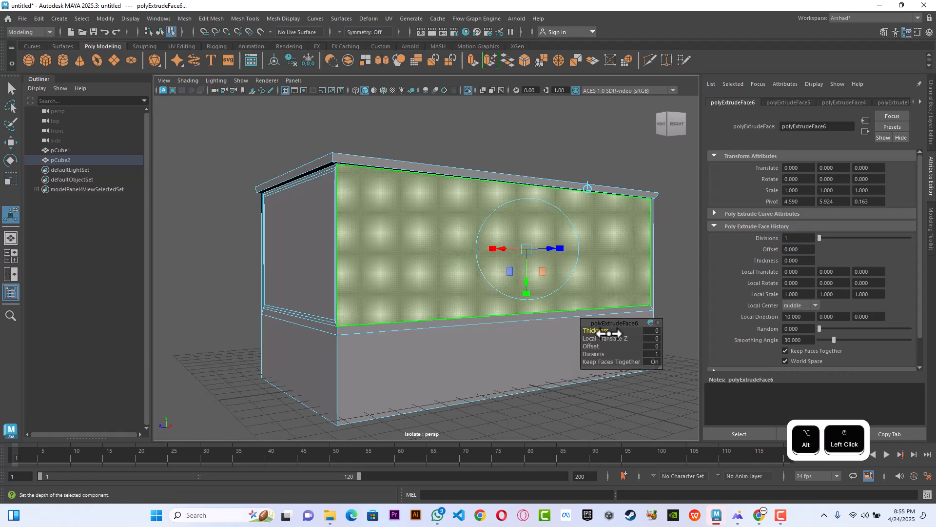
left_click_drag(600, 347, 598, 347, "ctrl")
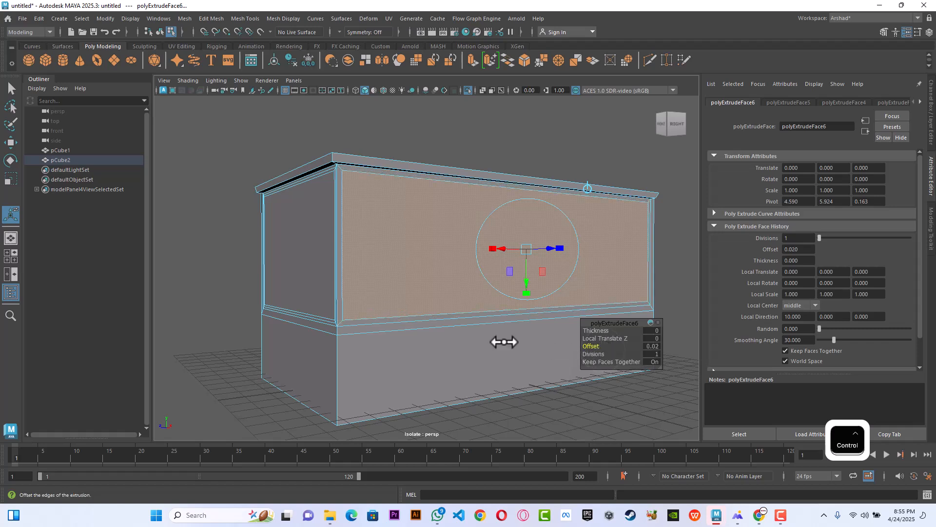
left_click_drag(503, 341, 529, 334, "alt")
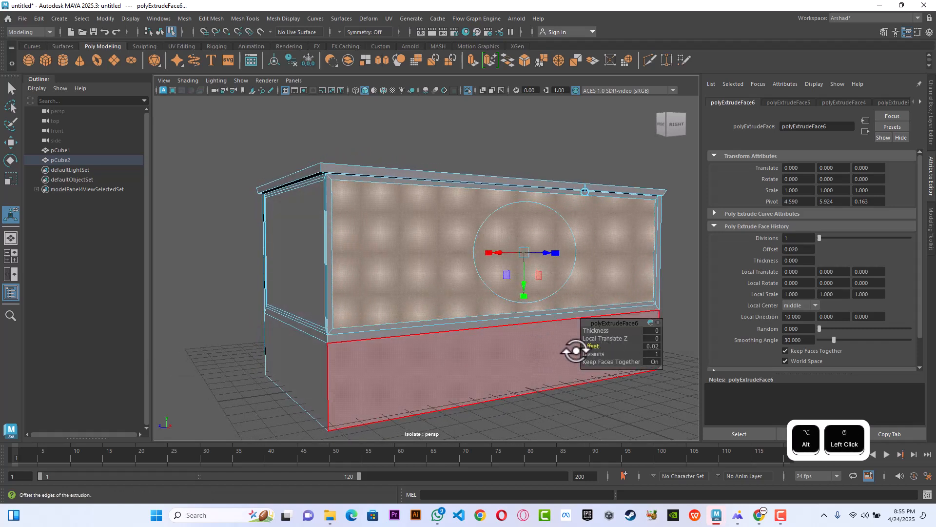
left_click_drag(599, 354, 393, 253, "ctrl")
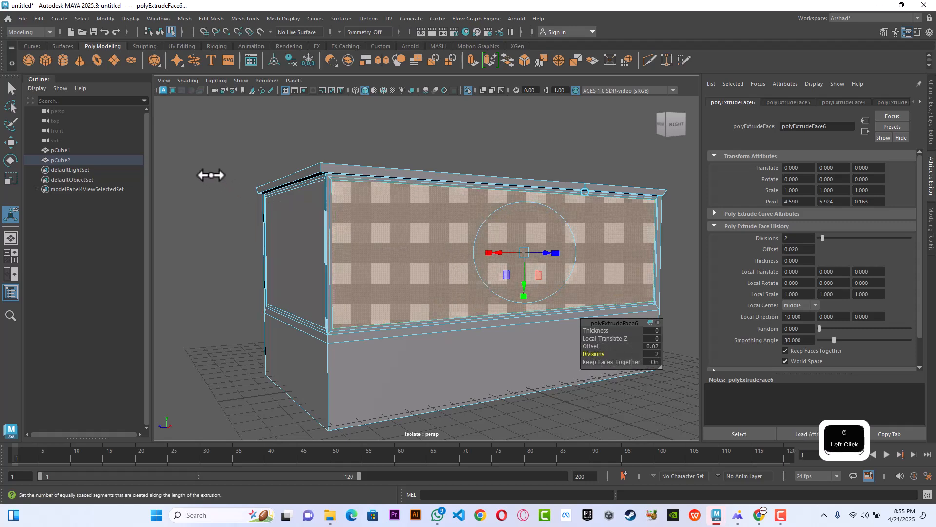
Step: Clear the face selection, return to object mode and select the whole building mesh
left_click(278, 160)
right_click_drag(448, 227, 478, 213)
left_click_drag(429, 182, 502, 240, "alt")
left_click(443, 226)
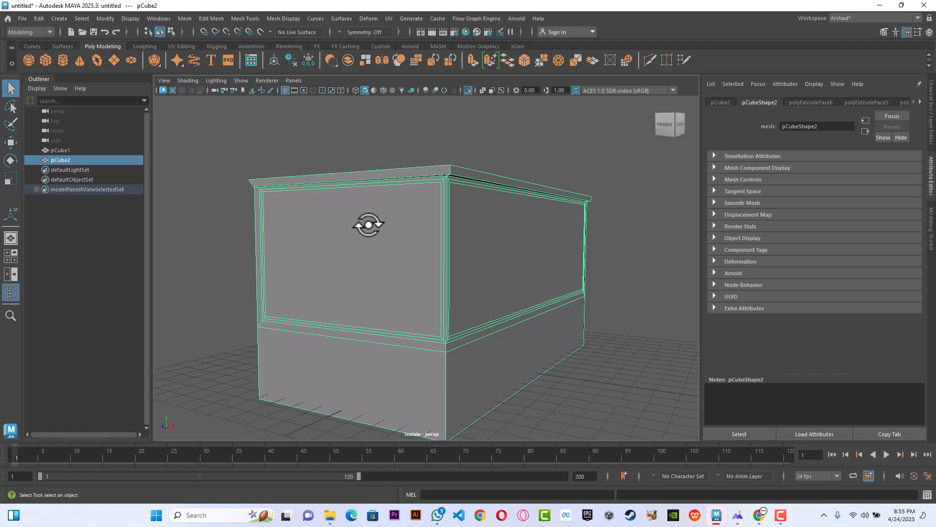
left_click_drag(397, 253, 378, 275, "alt")
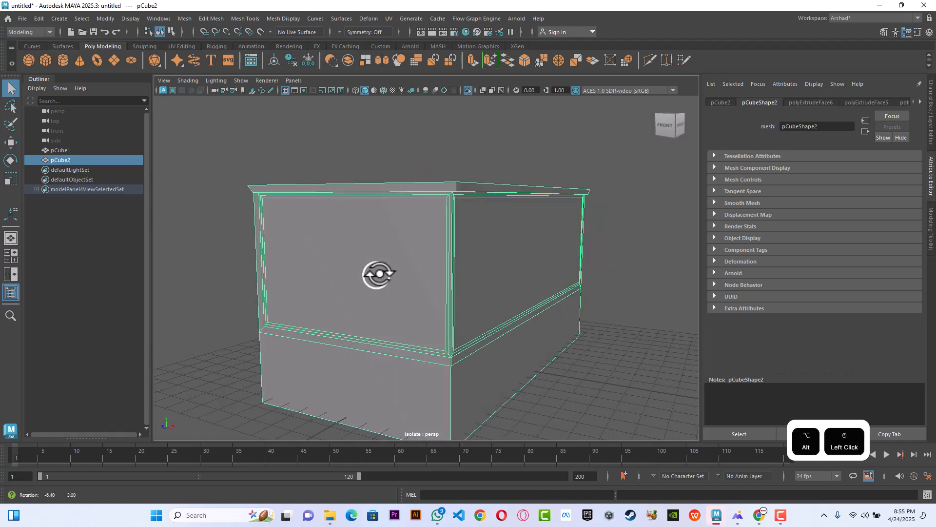
mouse_move(368, 236)
left_mouse_down("alt")
mouse_move(359, 255)
mouse_move(367, 251)
left_mouse_up("alt")
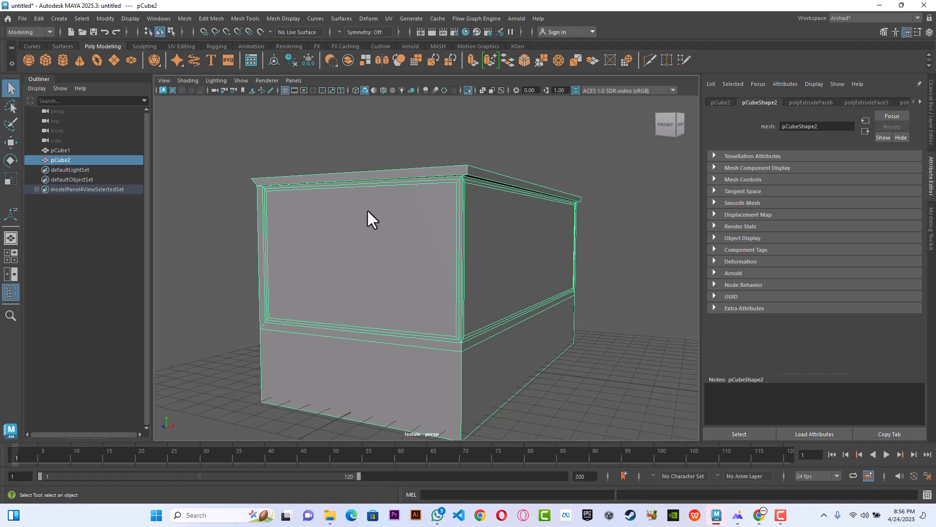
Step: Insert one centred vertical edge loop through the front wall using the Insert Edge Loop tool set to multiple edge loops
left_click(342, 207)
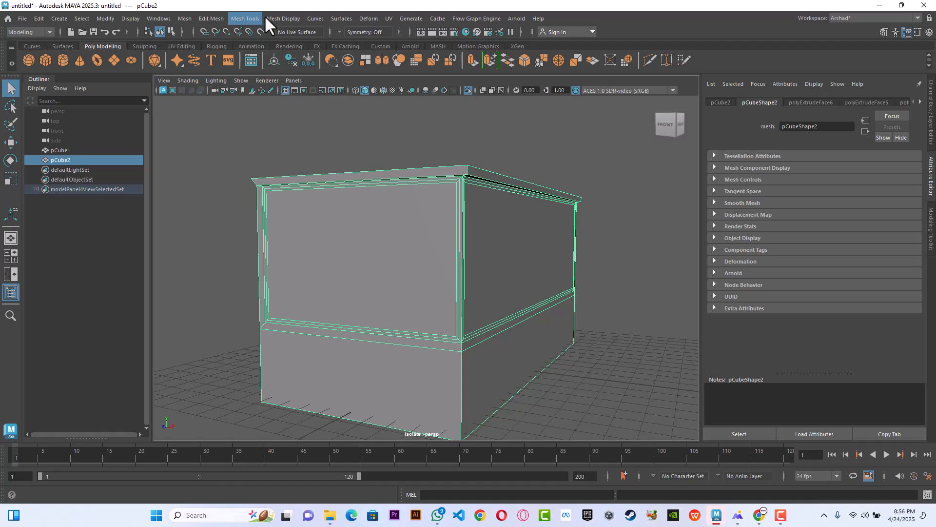
left_click(292, 17)
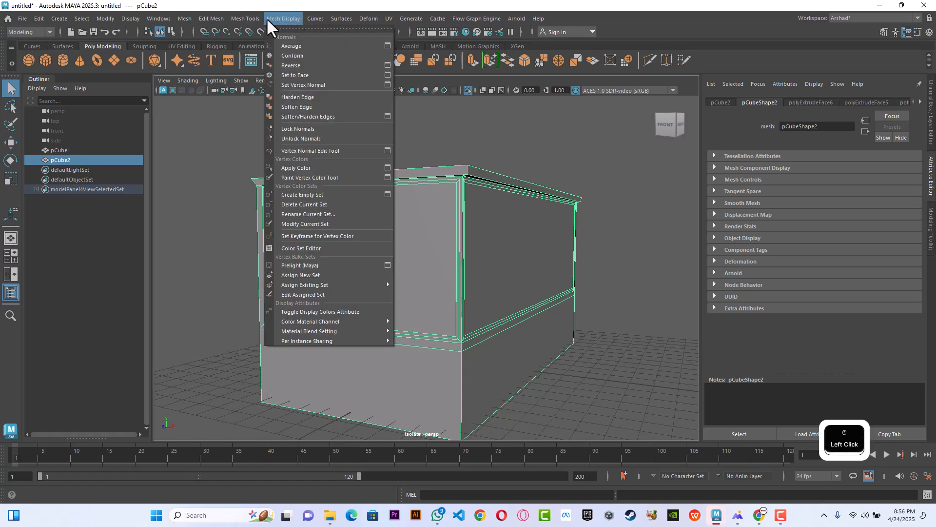
mouse_move(241, 16)
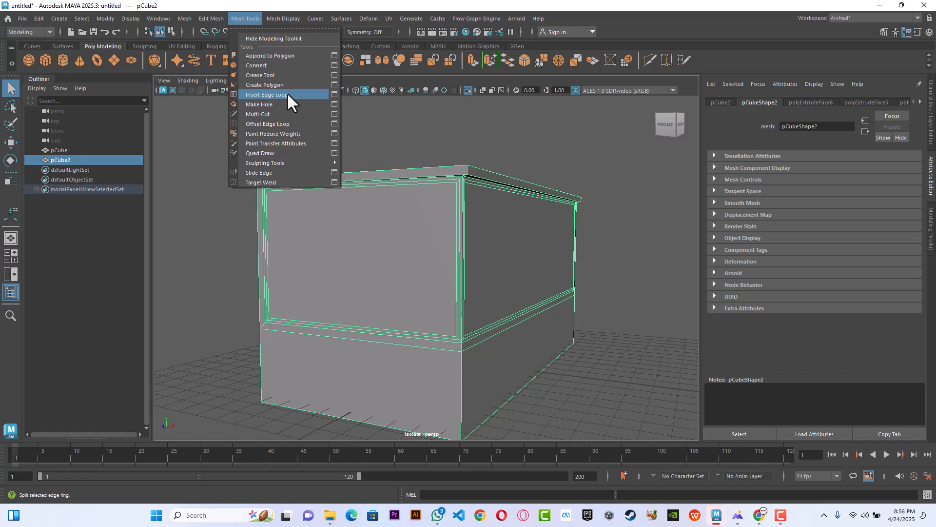
left_click(334, 94)
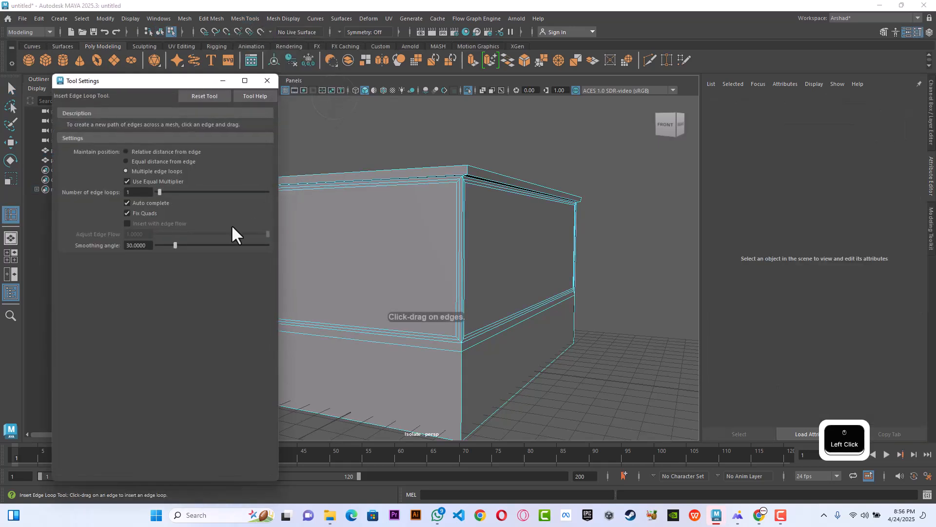
left_click(267, 80)
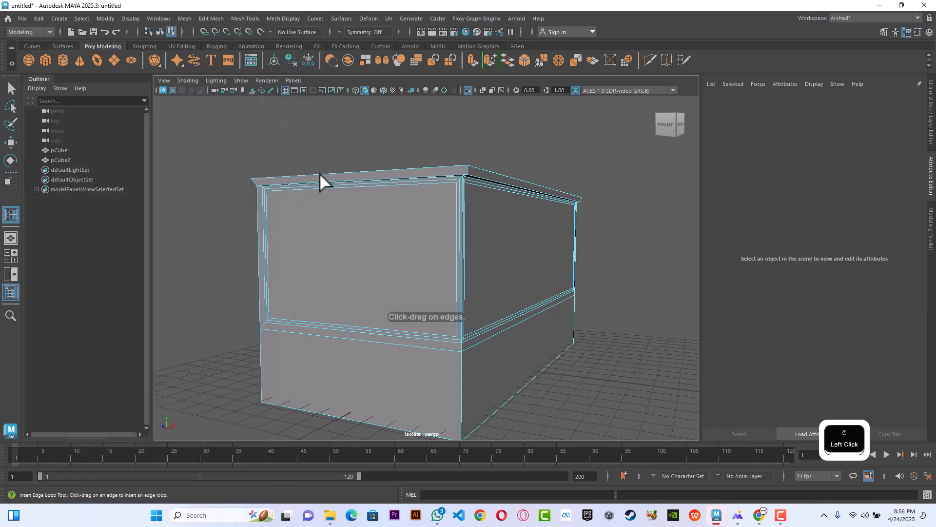
left_click(351, 172)
left_click_drag(416, 218, 379, 215, "alt")
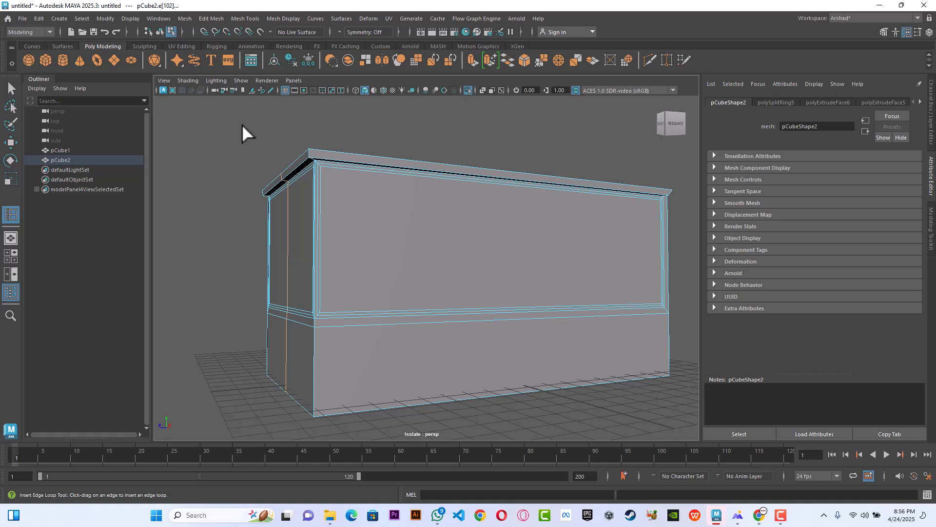
left_click(756, 520)
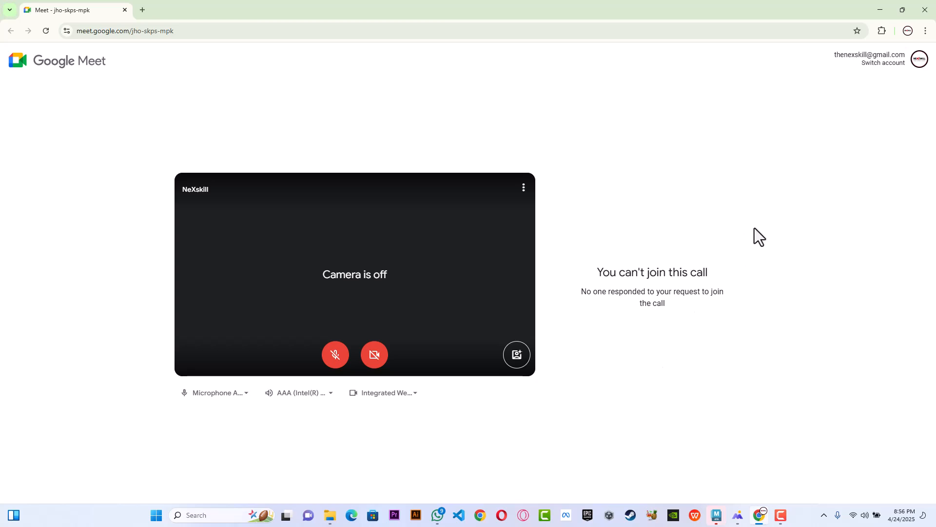
left_click(880, 9)
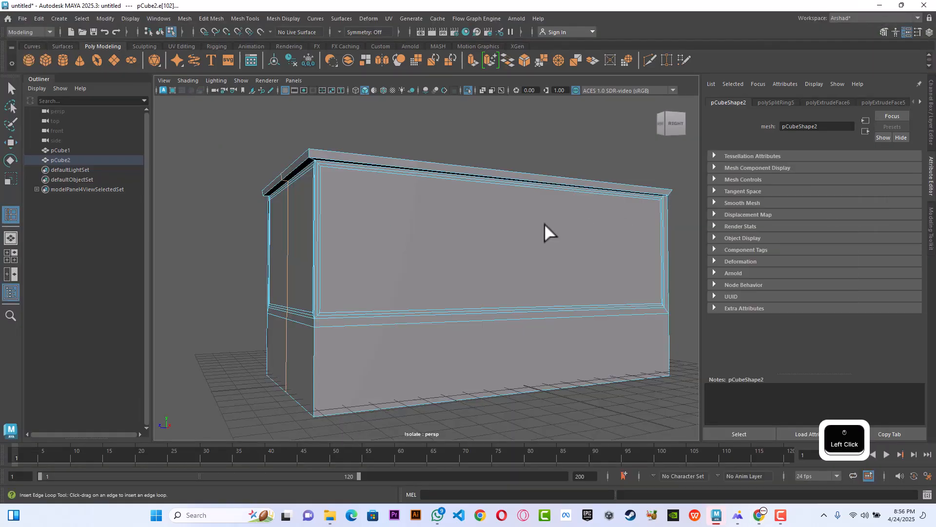
mouse_move(463, 263)
left_mouse_down("alt")
mouse_move(495, 266)
mouse_move(477, 271)
left_mouse_up("alt")
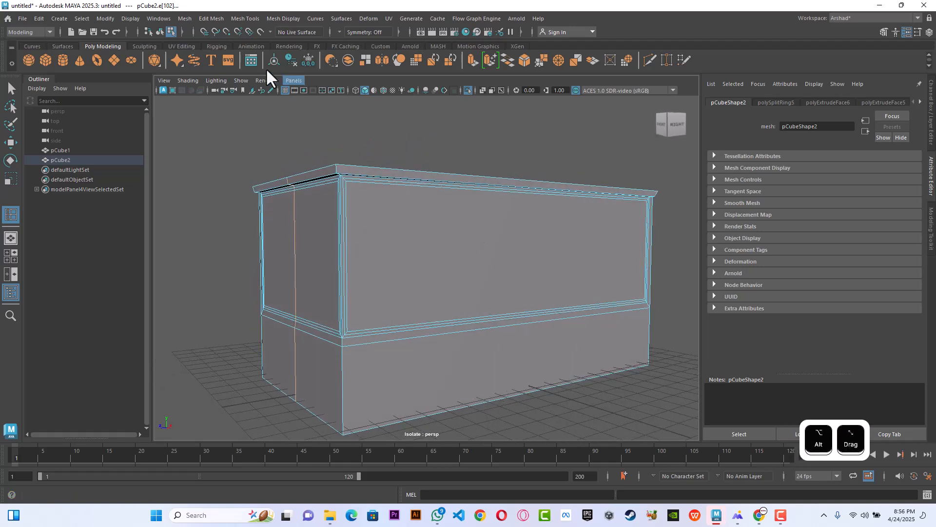
left_click(207, 18)
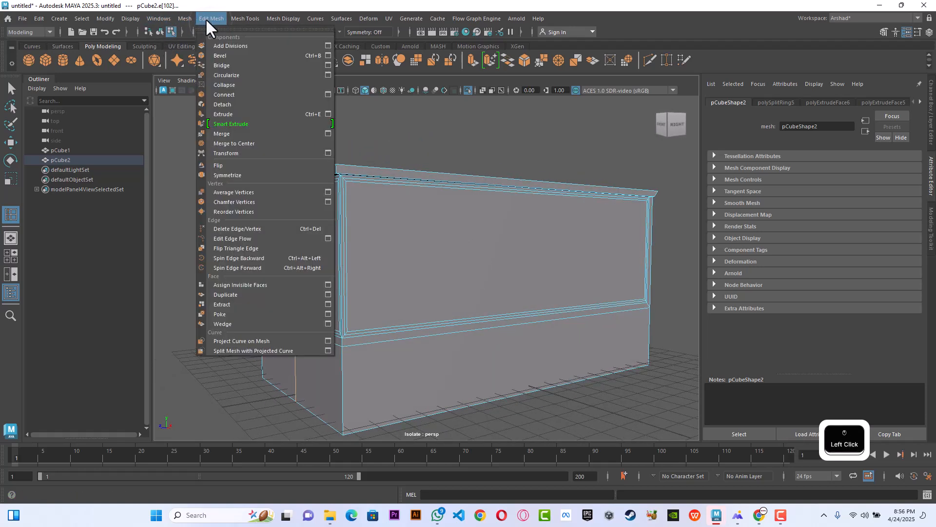
left_click(13, 86)
double_click(12, 87)
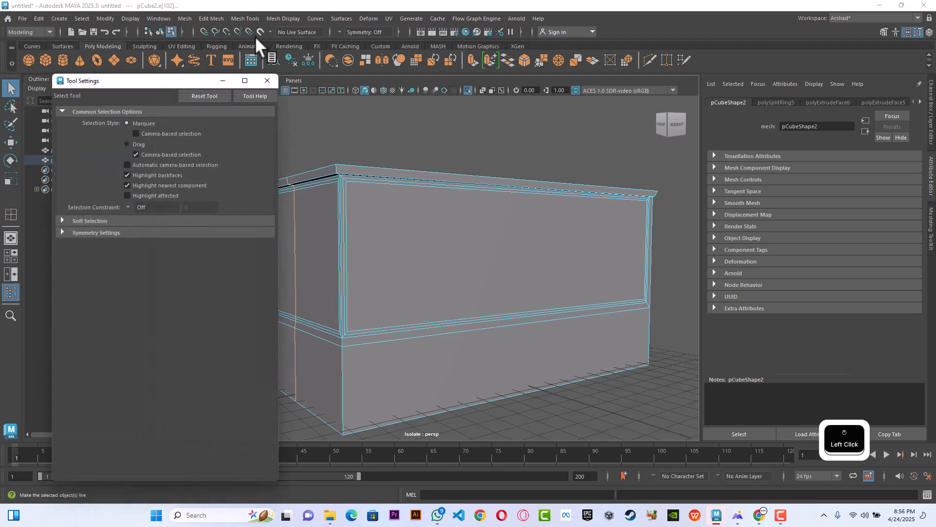
left_click(267, 80)
Step: Set the Insert Edge Loop tool to 4 edge loops and insert evenly spaced vertical divisions across the long right wall
left_click(253, 18)
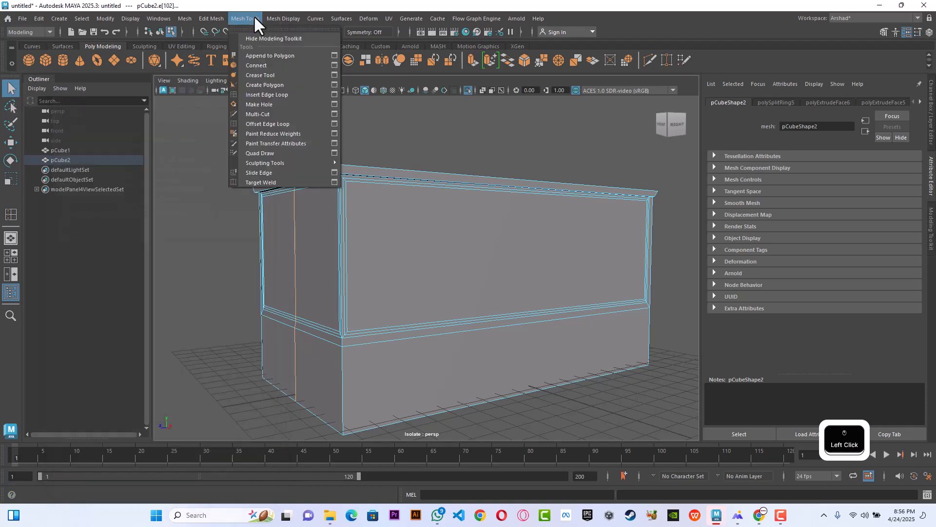
left_click(333, 94)
double_click(129, 193)
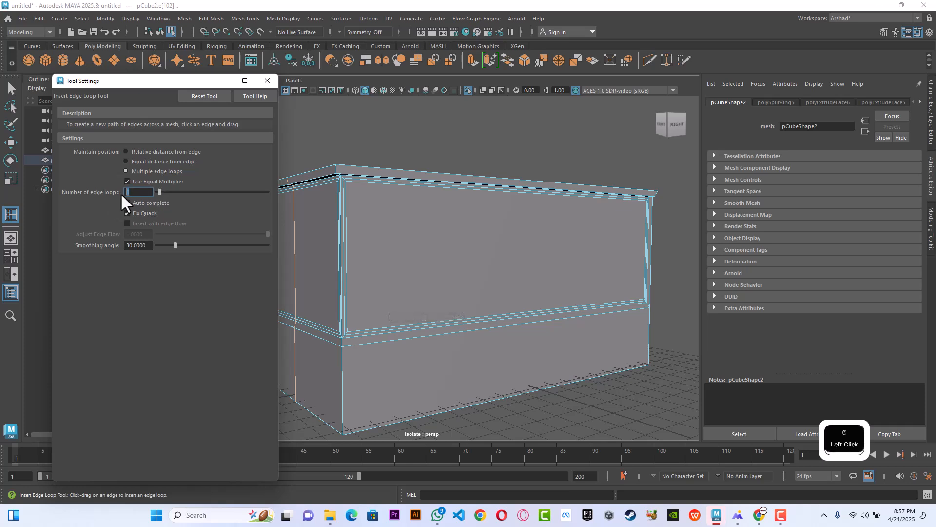
type("4")
key("Return")
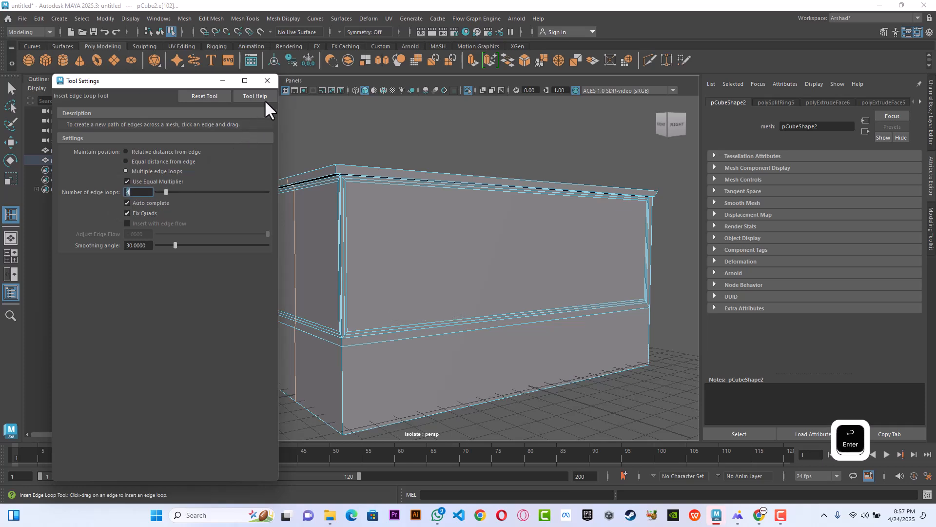
left_click(268, 81)
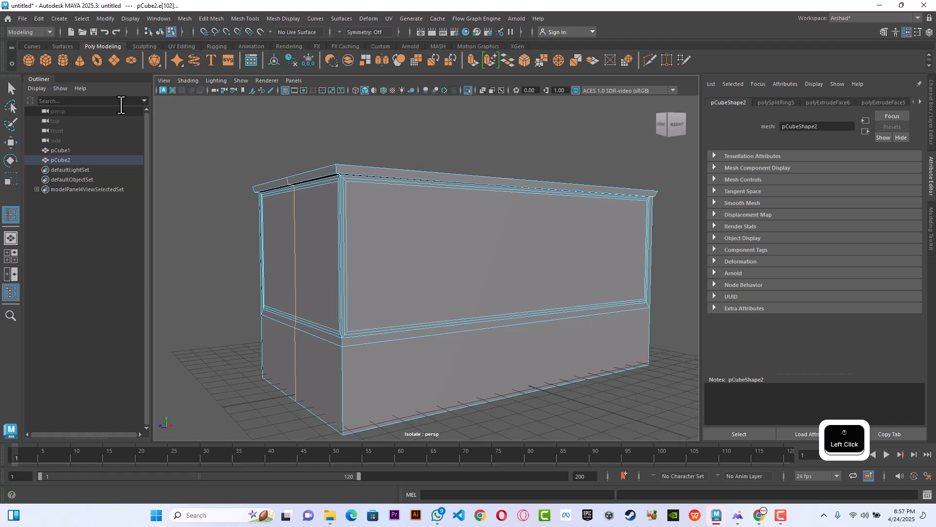
left_click(212, 20)
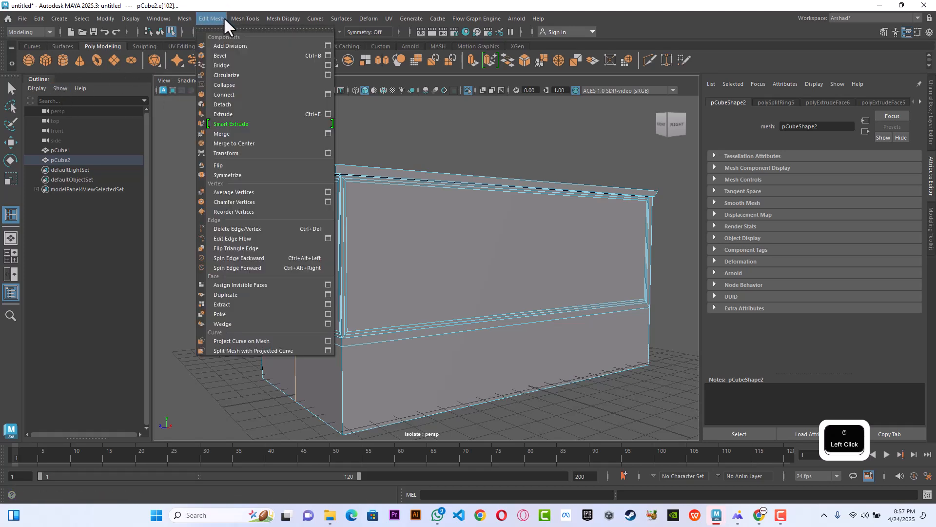
left_click(11, 215)
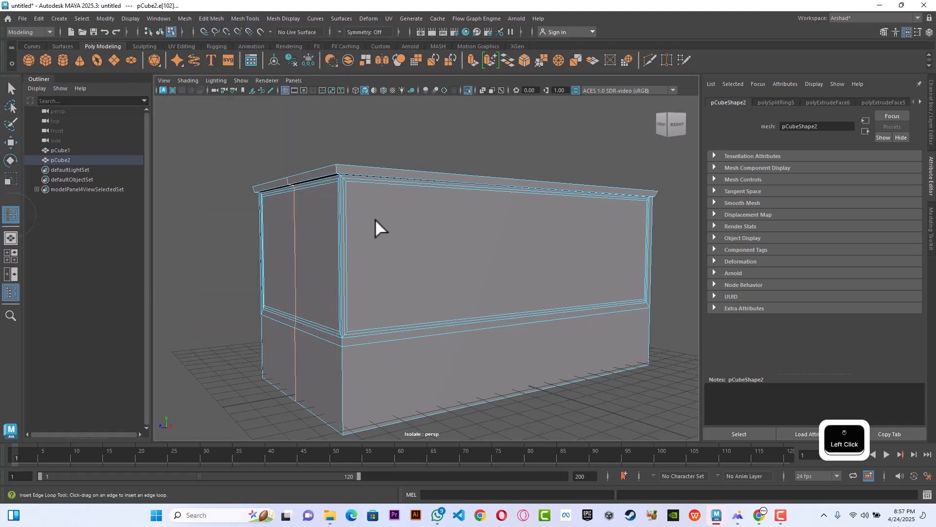
left_click(480, 177)
left_click_drag(491, 307, 445, 304, "alt")
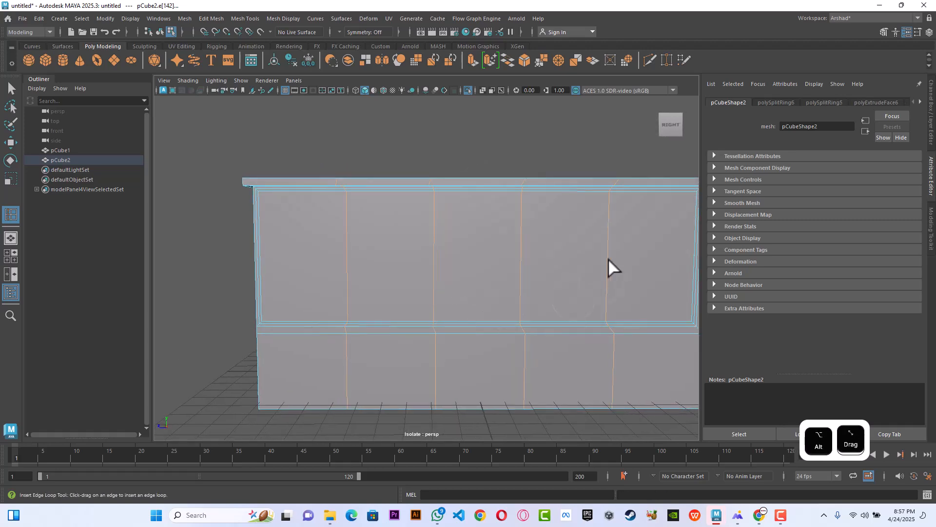
Step: Delete the front wall's centre loop edges on the top and outer face of the protruding ledge
left_click_drag(372, 248, 475, 244, "alt")
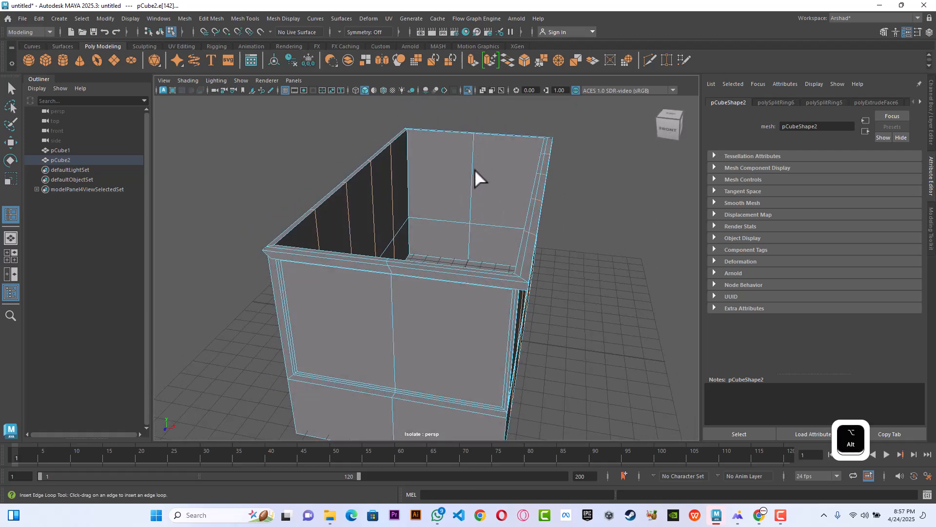
left_click_drag(393, 286, 393, 270, "alt")
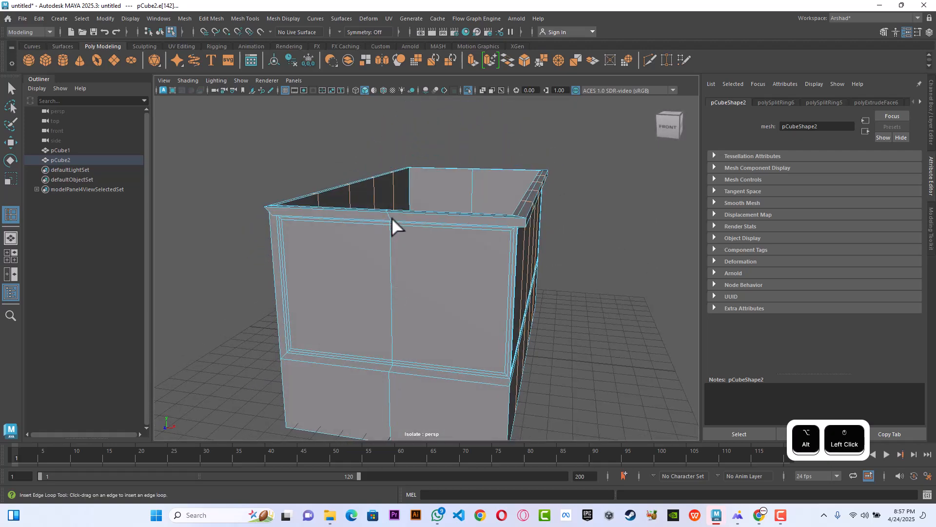
left_click_drag(393, 225, 364, 247, "alt")
scroll(359, 251, "up", 5)
scroll(358, 251, "up", 3)
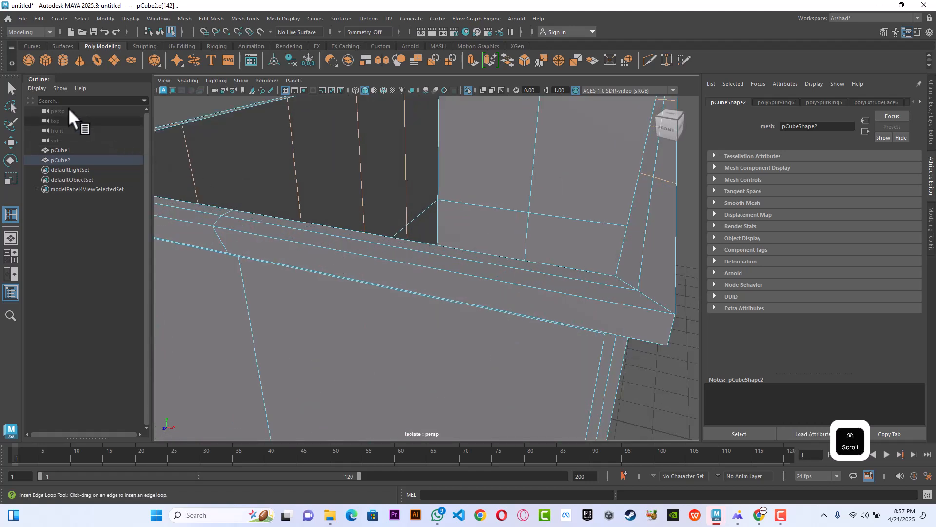
left_click(11, 88)
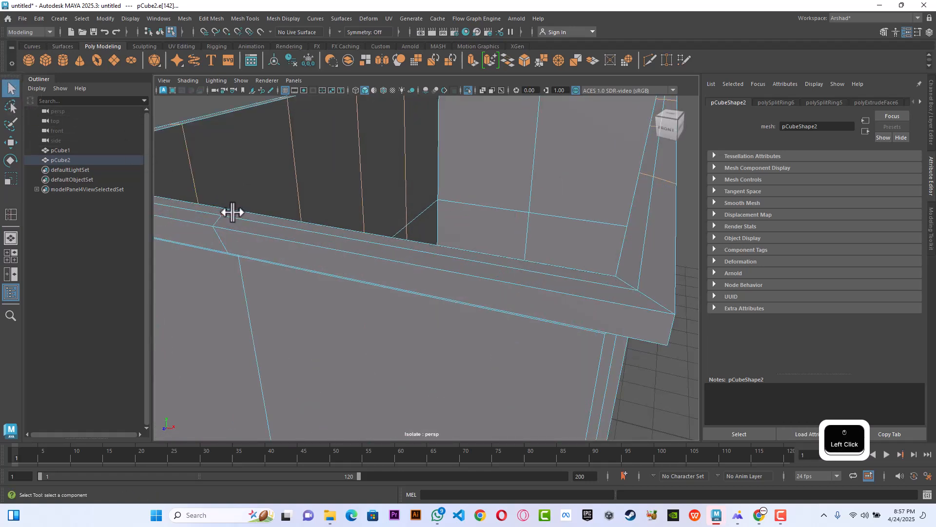
left_click(216, 228, "shift")
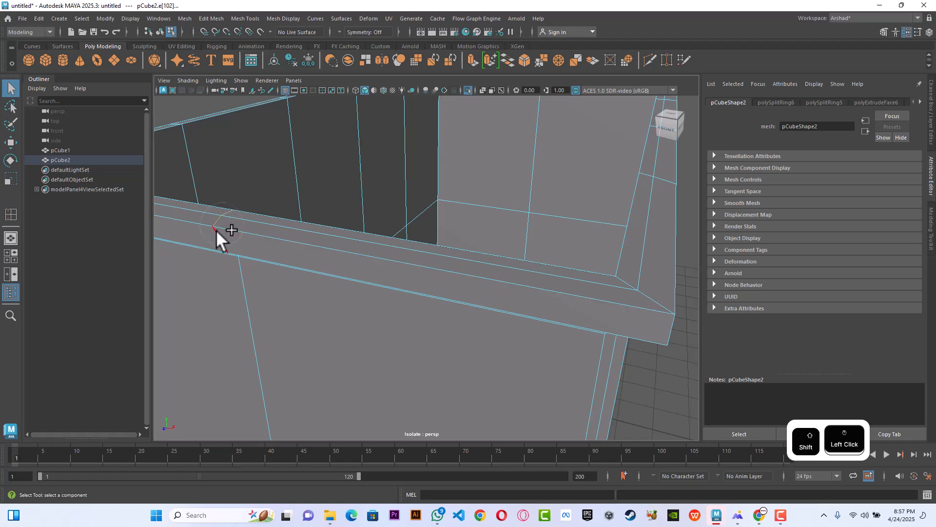
left_click(306, 253, "shift")
key("BackSpace")
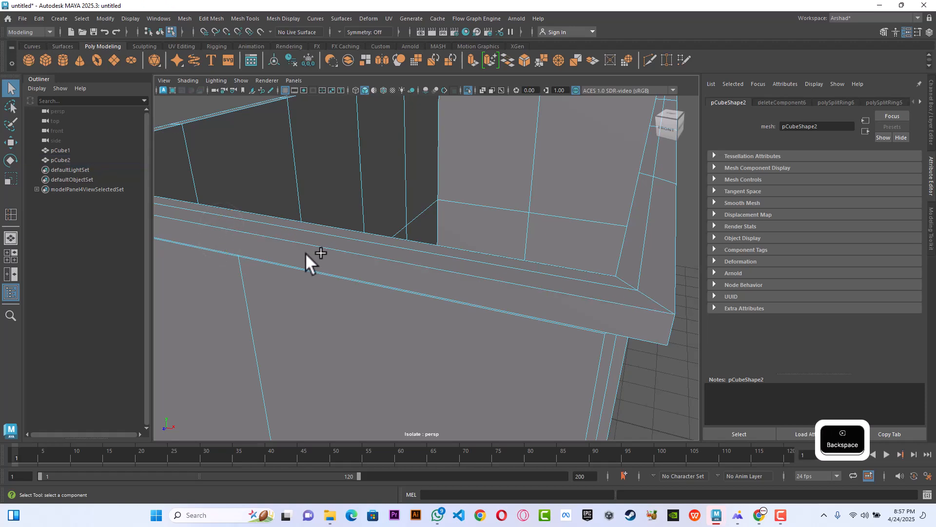
Step: Delete the centre loop segments on the underside of the front ledge and across the upper window frame strips
scroll(305, 253, "down", 5)
left_click_drag(305, 253, 364, 209, "alt")
scroll(365, 209, "up", 5)
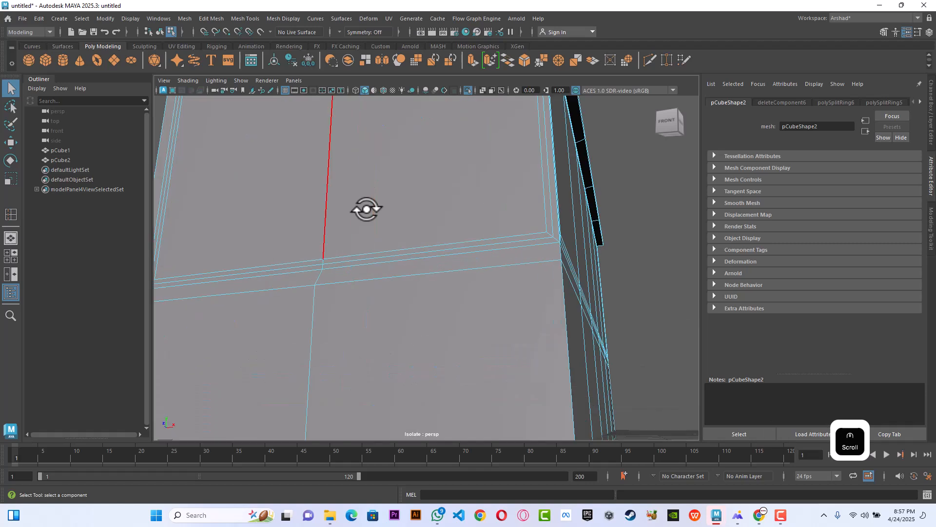
middle_click_drag(366, 209, 387, 251, "alt")
scroll(387, 254, "down", 3)
scroll(385, 276, "up", 8)
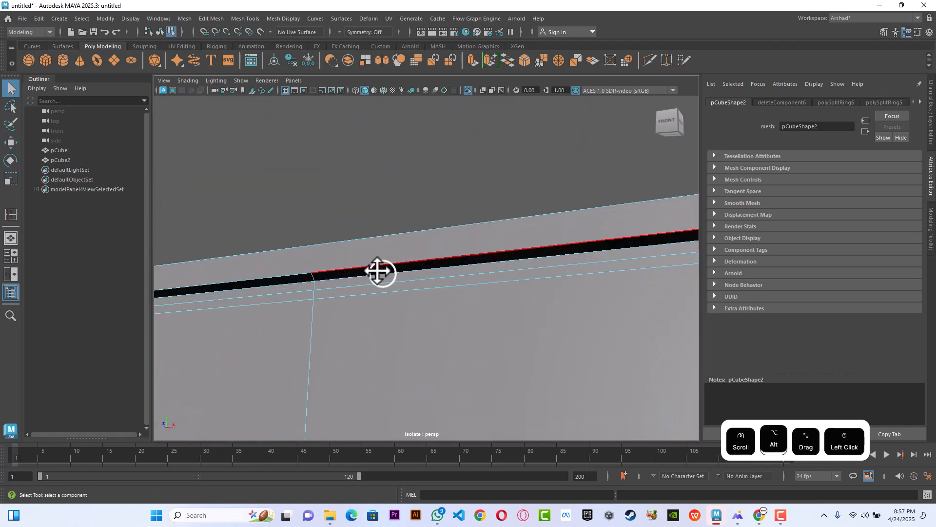
left_click(242, 285)
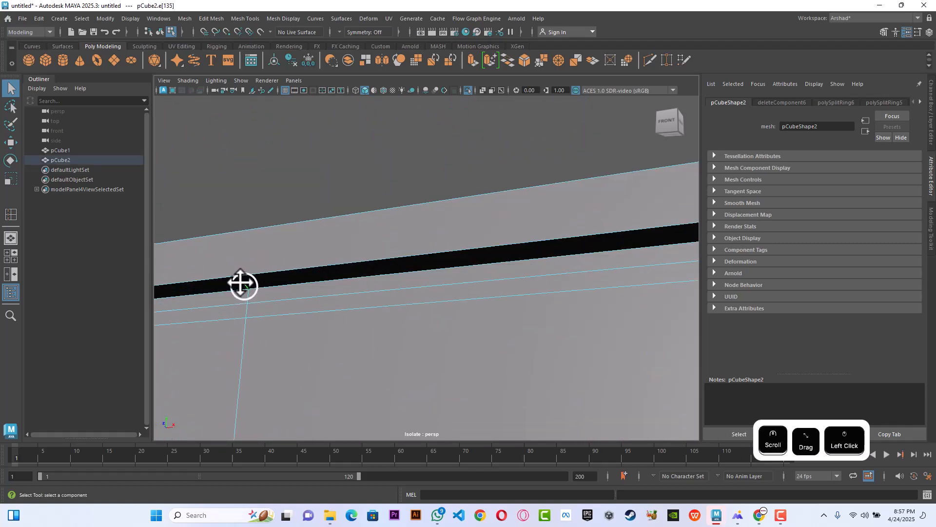
left_click(247, 309)
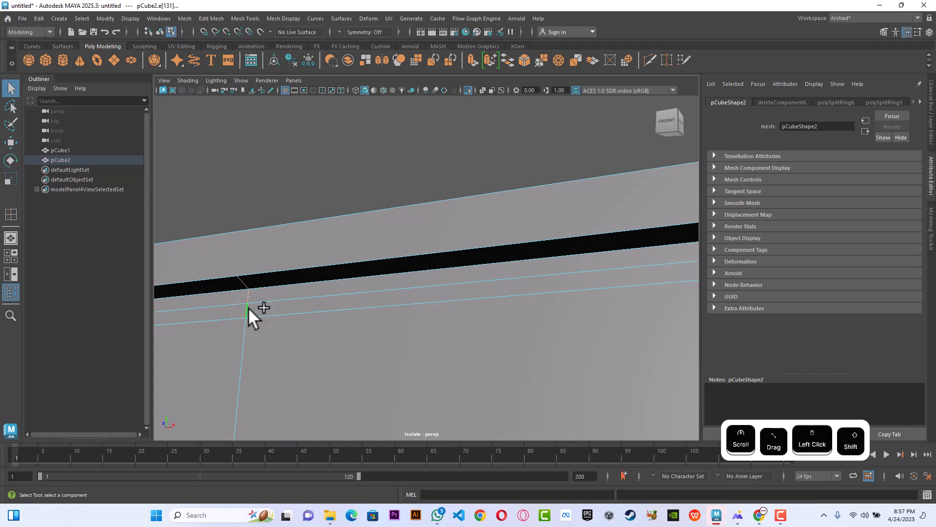
double_click(250, 309)
scroll(282, 327, "down", 5)
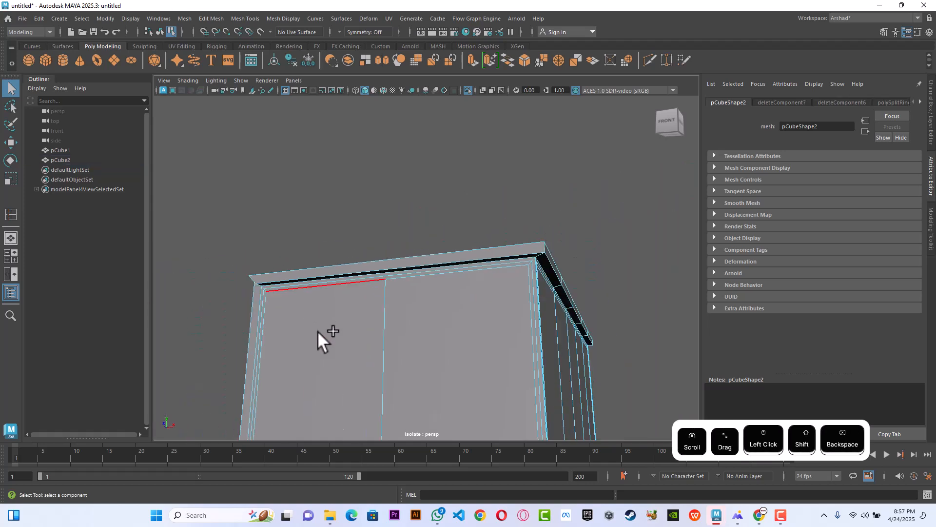
key("BackSpace")
Step: Select the centre loop segments crossing the lower front window frame, the band below it, the lower front wall and the floor
left_click_drag(420, 406, 413, 218, "alt")
scroll(404, 353, "up", 5)
left_click(414, 224, "shift")
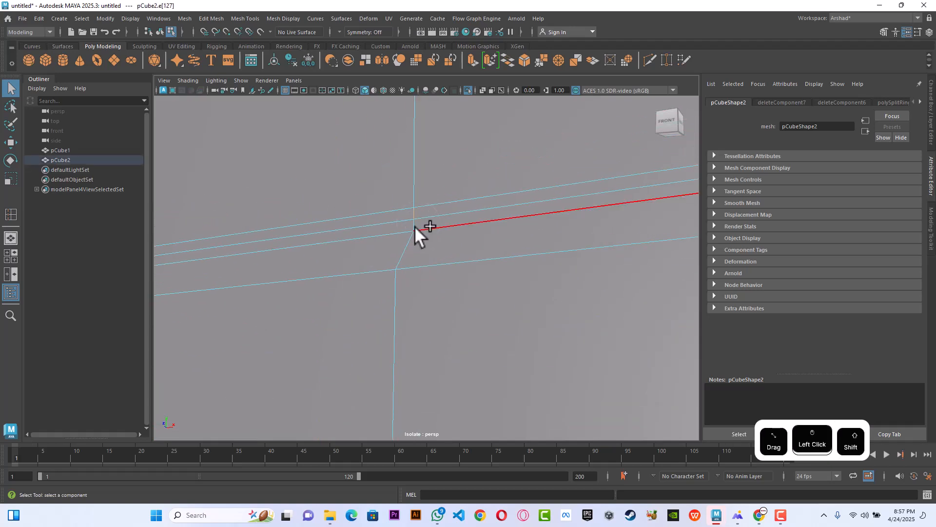
left_click(409, 239, "shift")
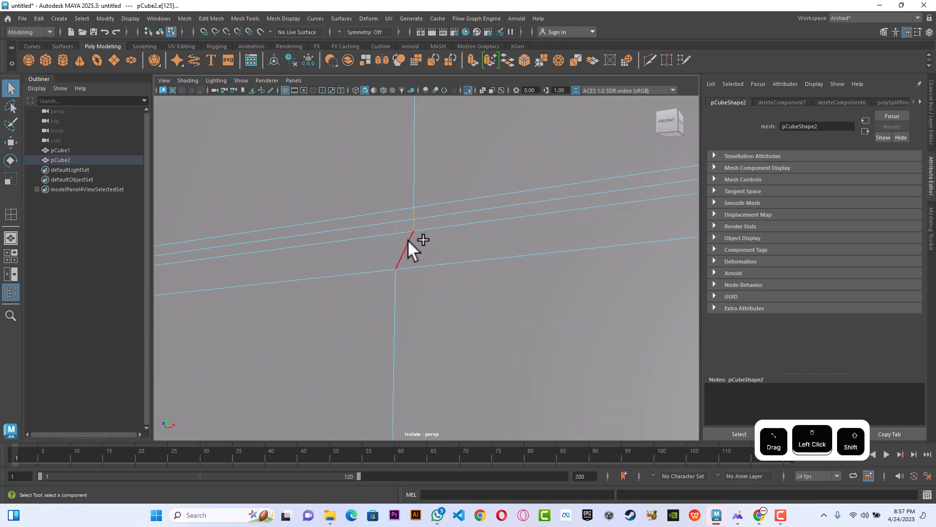
left_click(393, 283, "shift")
scroll(394, 282, "down", 2)
scroll(394, 282, "down", 5)
left_click_drag(397, 287, 430, 291, "alt")
left_click(430, 291, "shift")
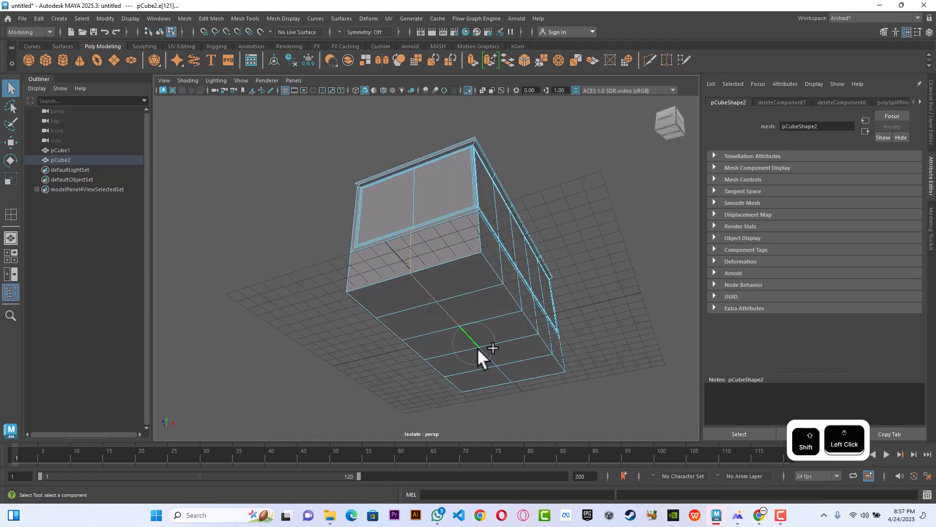
left_click(499, 370, "shift")
Step: Add the back wall's centre loop segments on the outer face, top rim and inner face to the selection, and delete them all
left_click_drag(499, 371, 444, 336, "alt")
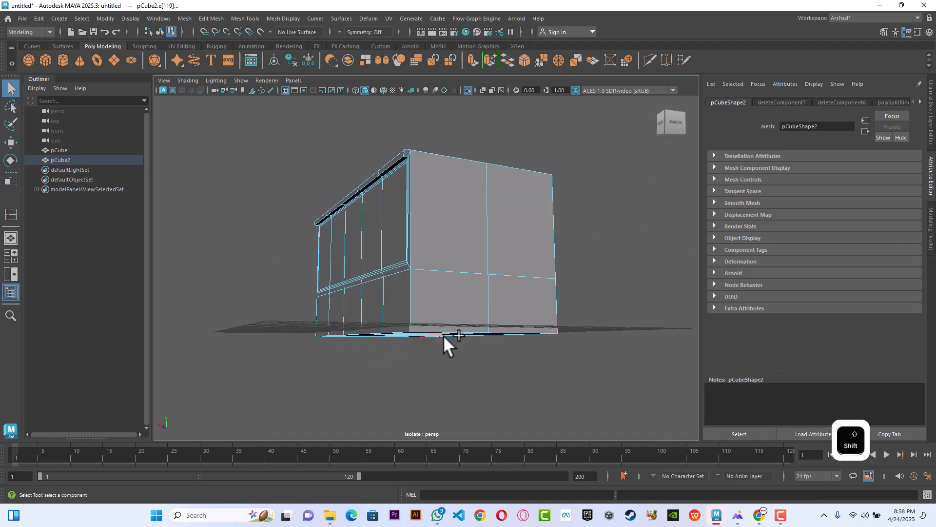
left_click(484, 313, "shift")
left_click(490, 251, "shift")
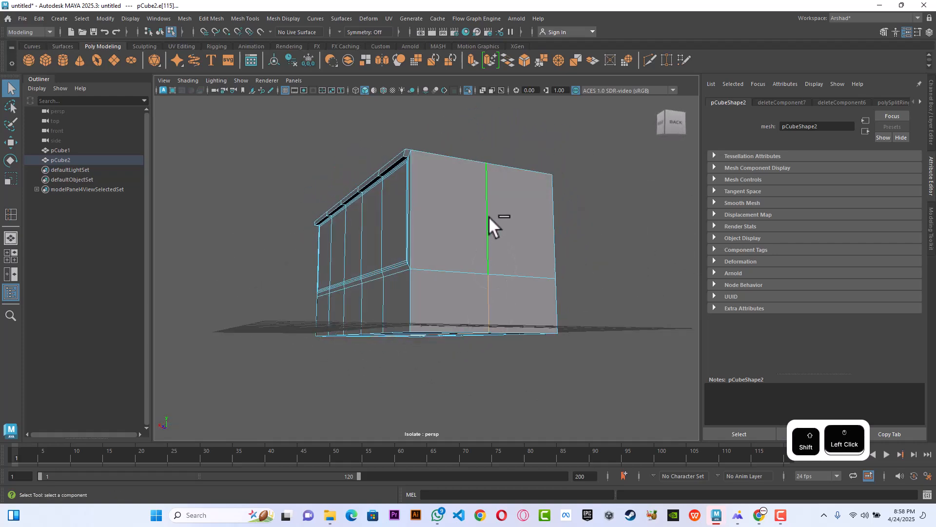
left_click_drag(499, 206, 575, 301, "alt")
scroll(546, 257, "up", 3)
scroll(632, 329, "up", 5)
left_click(564, 295, "shift")
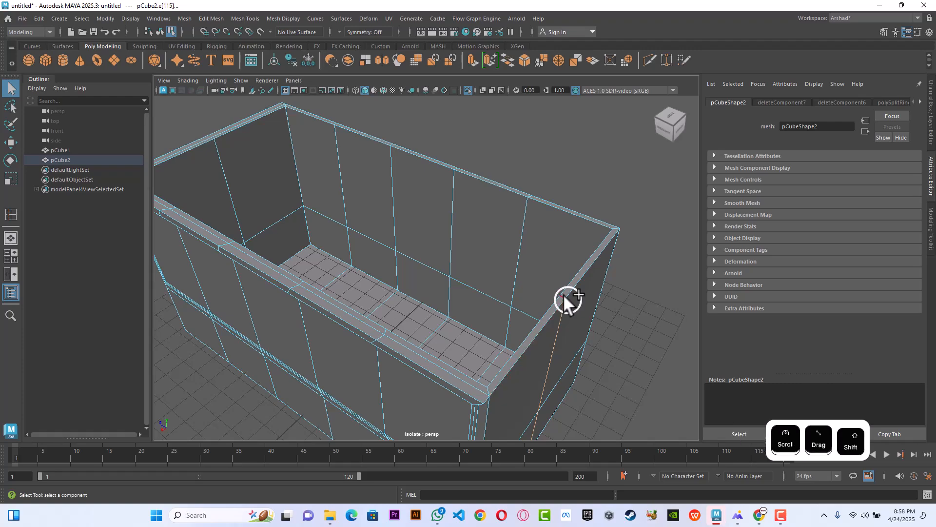
left_click(594, 317)
left_click_drag(590, 333, 648, 330, "alt")
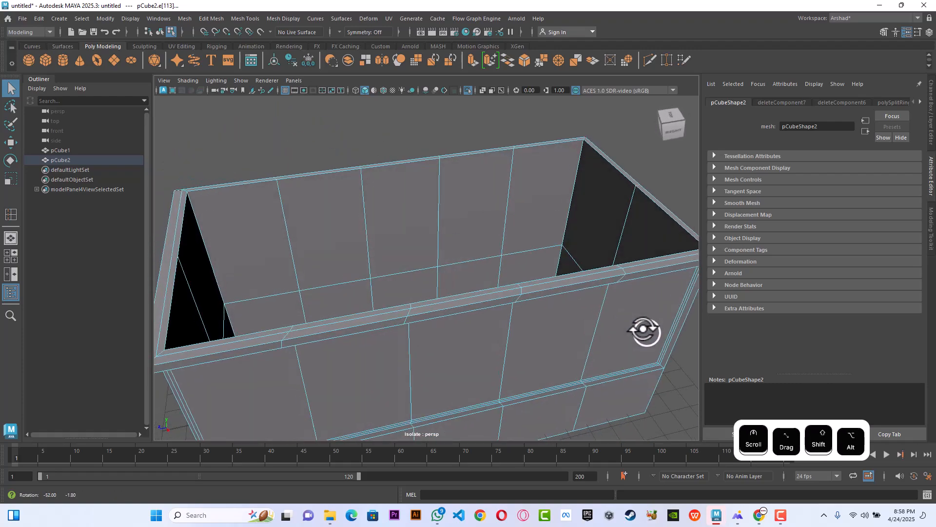
left_click(624, 220, "shift")
mouse_move(563, 238)
left_mouse_down("alt")
mouse_move(608, 268)
mouse_move(580, 238)
left_mouse_up("alt")
left_click(567, 235, "shift")
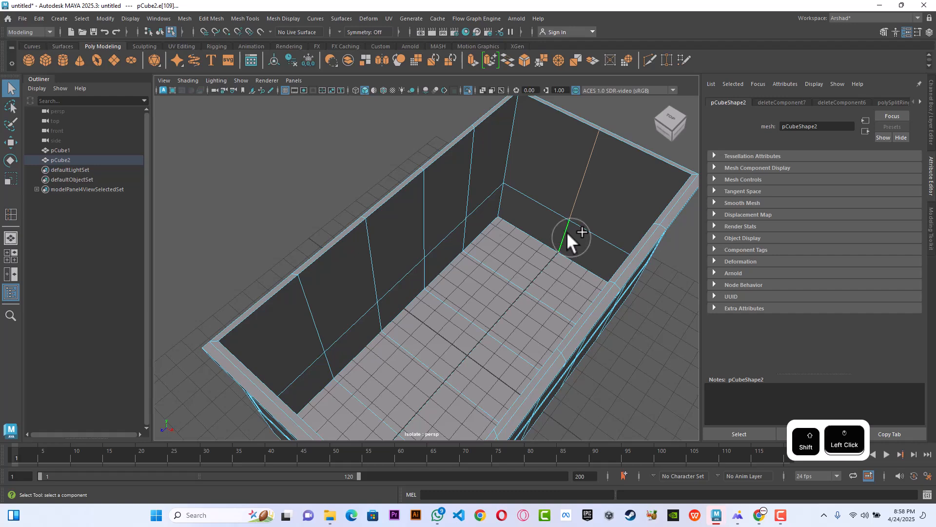
key("BackSpace")
Step: Delete the leftover centre loop segment on the inner side of the lower front wall
scroll(557, 230, "down", 2)
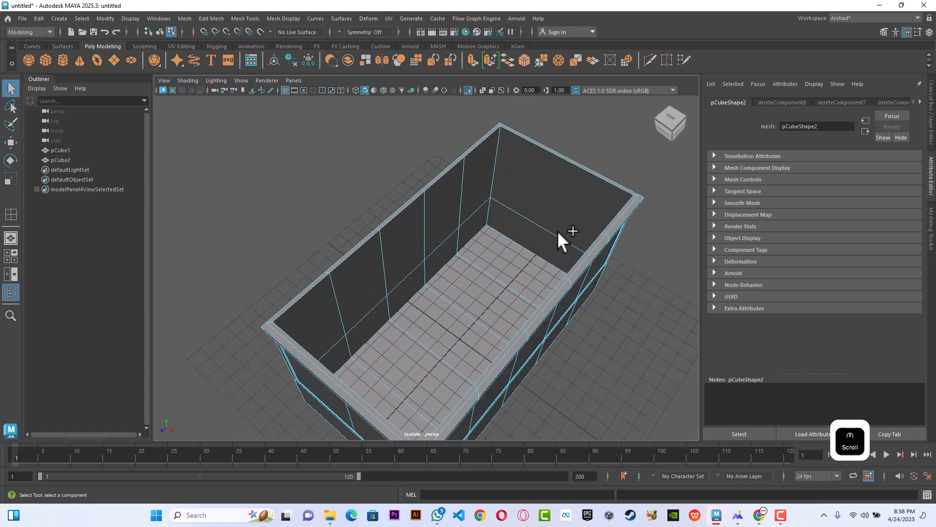
left_click_drag(551, 239, 423, 258, "alt")
left_click(282, 235)
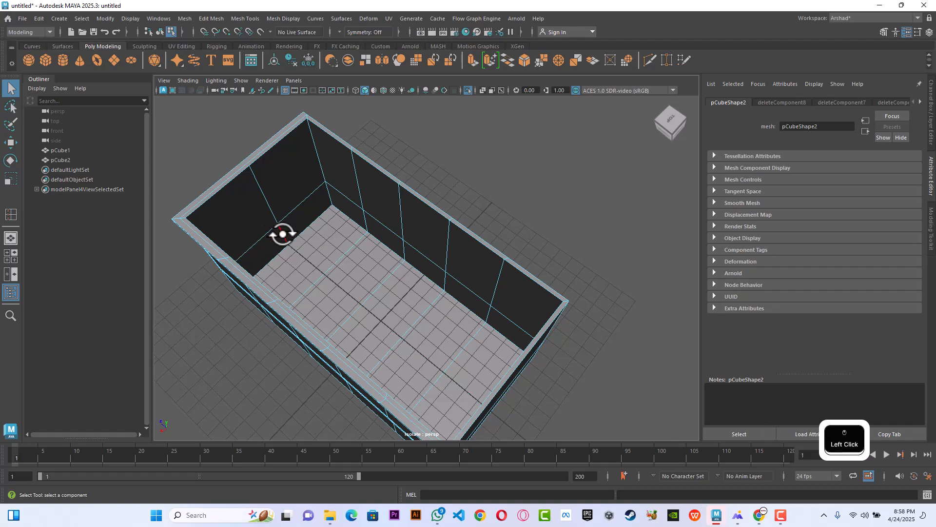
key("BackSpace")
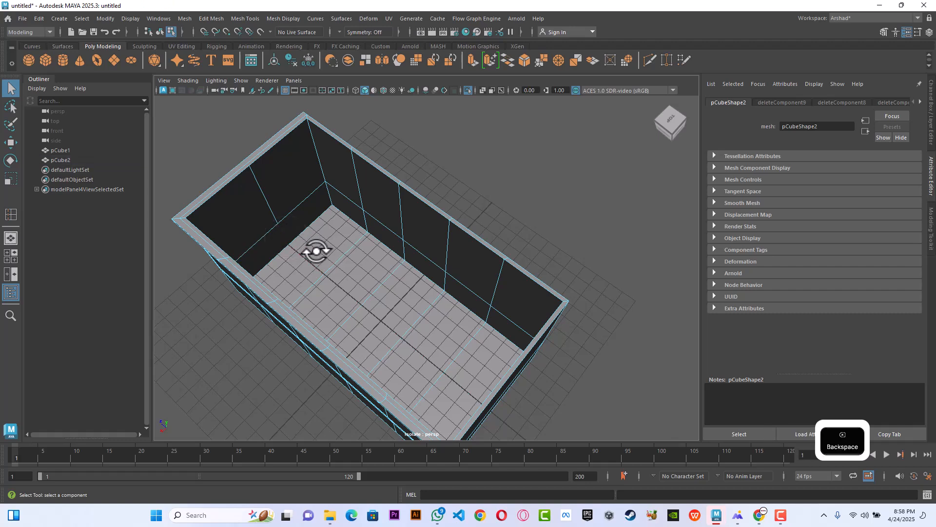
left_click(476, 177)
left_click_drag(335, 239, 533, 229, "alt")
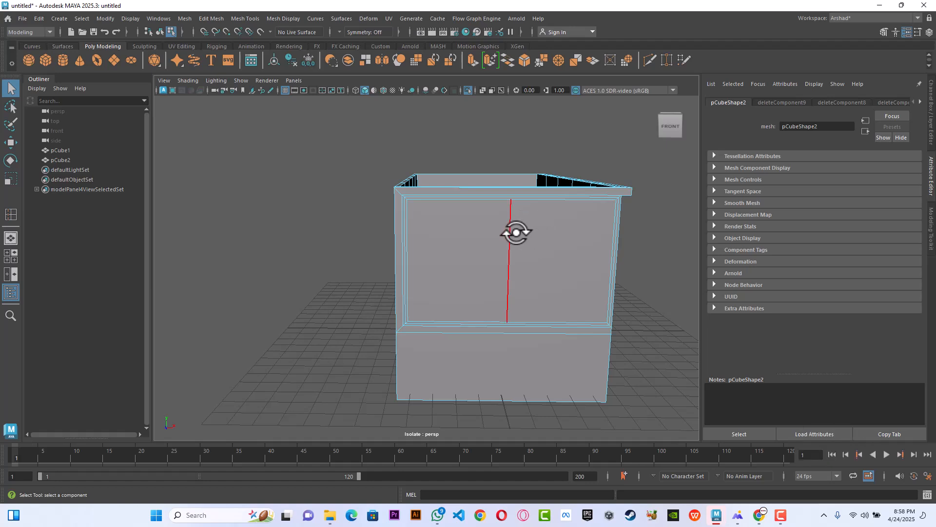
left_click(512, 232)
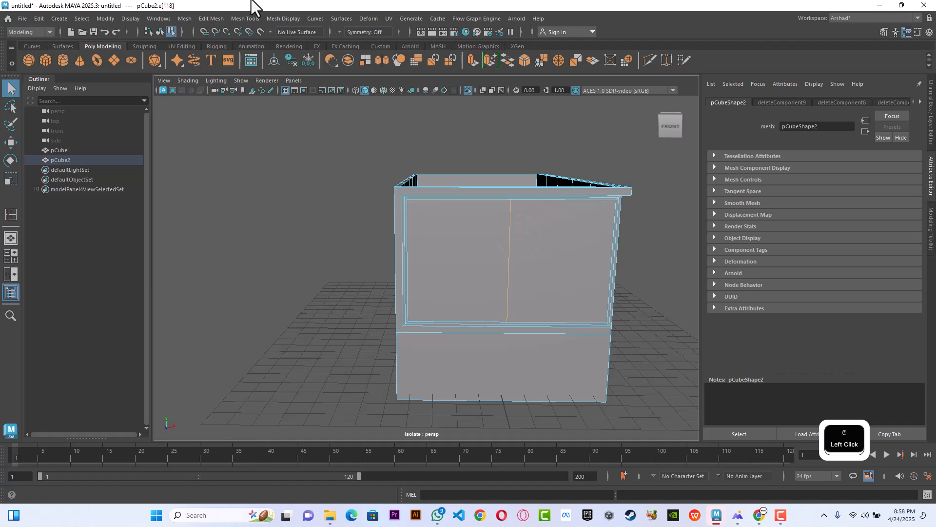
left_click(212, 17)
left_click(215, 59)
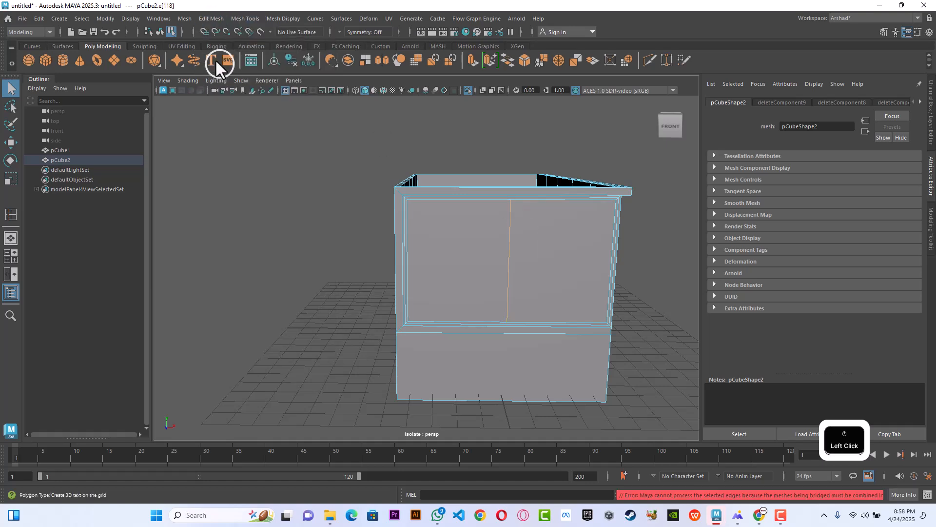
key("ctrl+z")
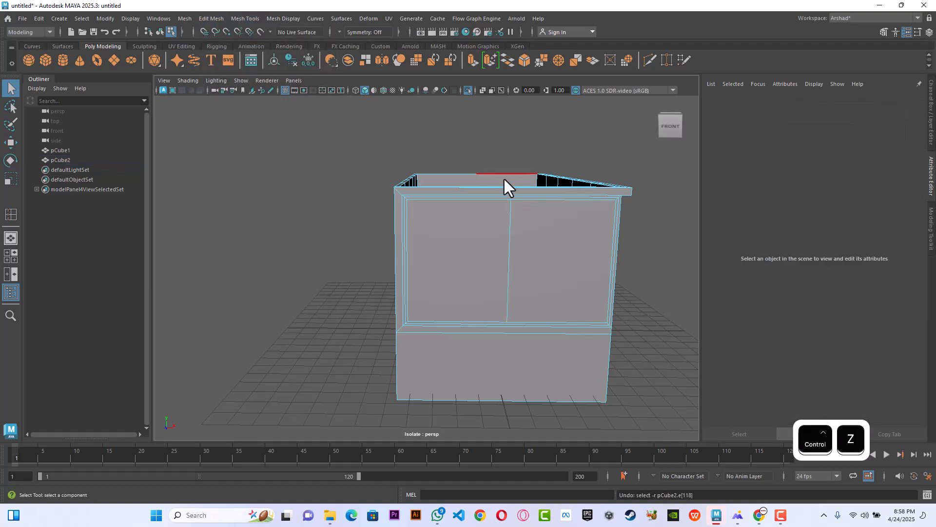
Step: Bevel the front window's vertical centre edge with a fraction of 0.04, and copy that fraction value
left_click(511, 221)
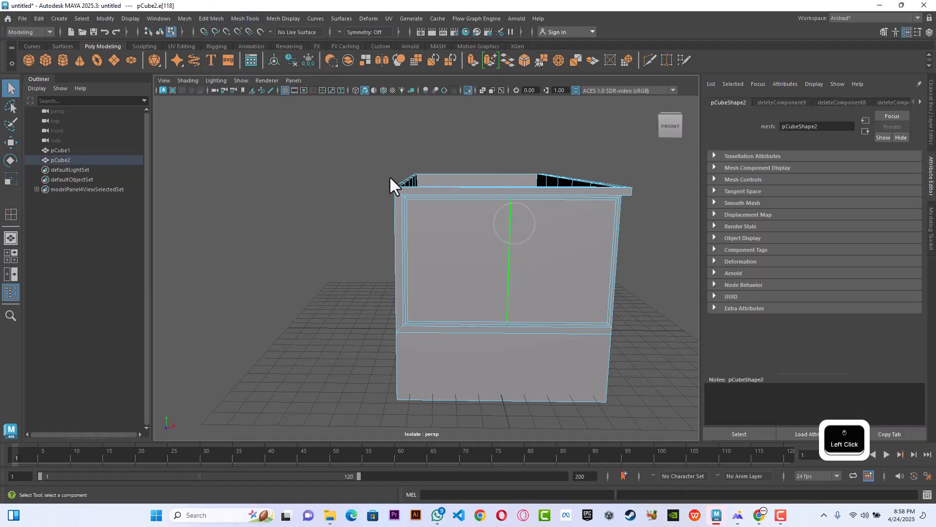
left_click(217, 18)
left_click(222, 54)
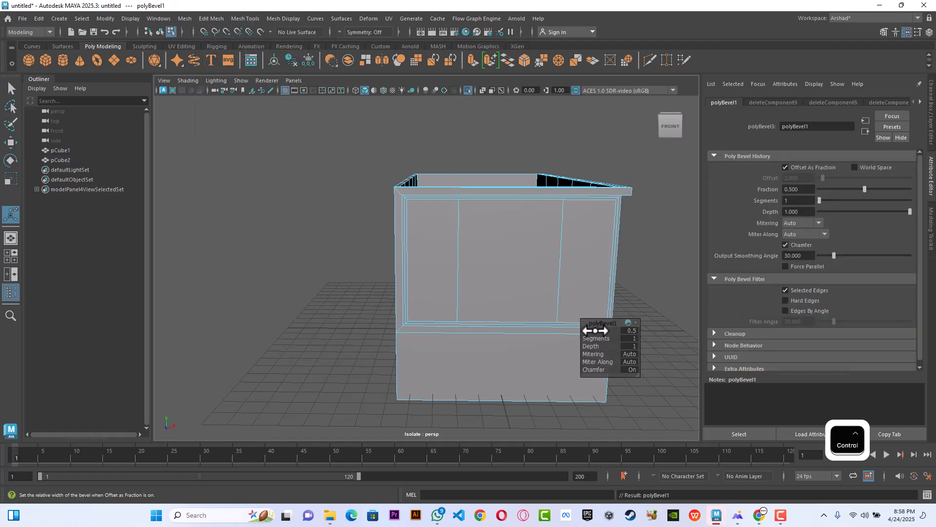
left_click_drag(596, 331, 572, 325, "ctrl")
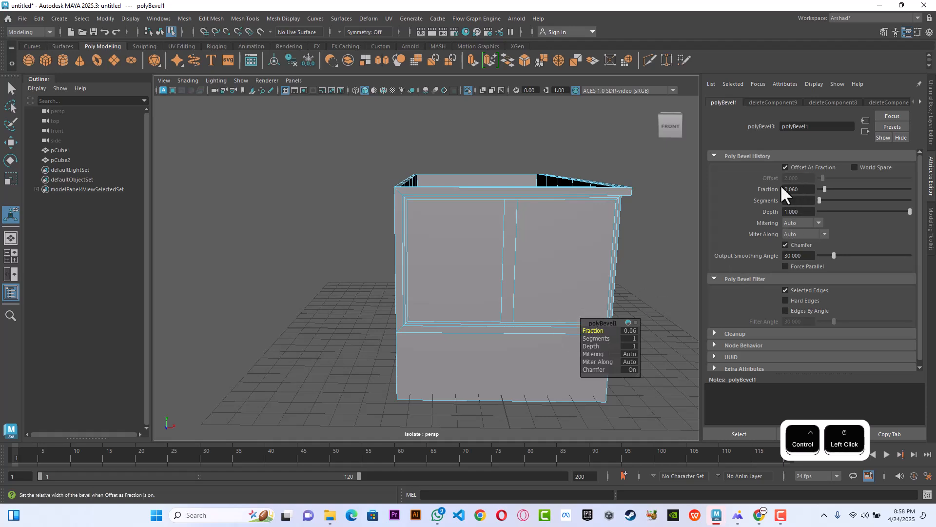
left_click(810, 190)
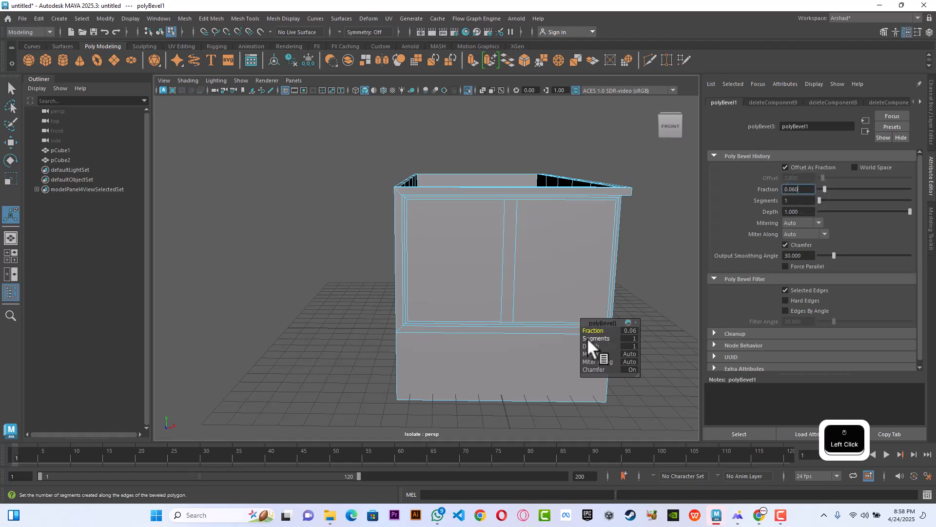
left_click_drag(596, 330, 595, 328, "ctrl")
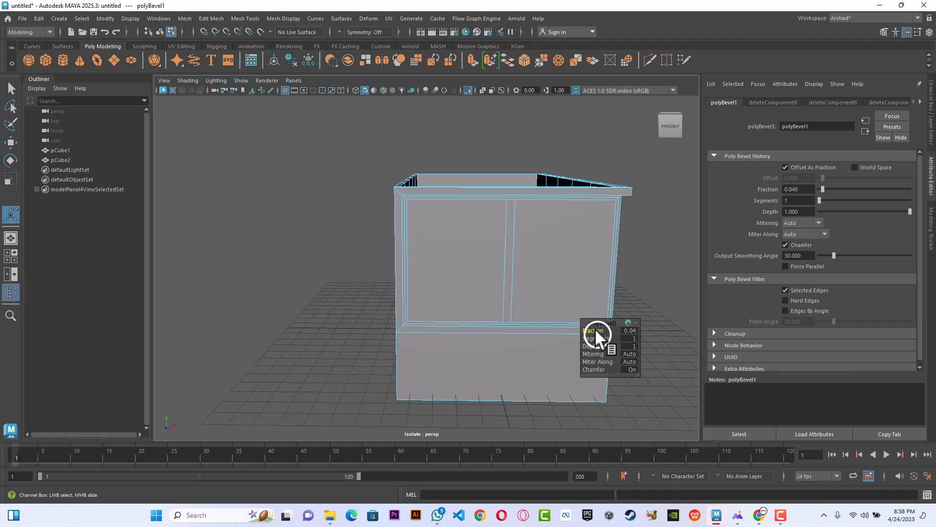
left_click(802, 189)
key("ctrl+c")
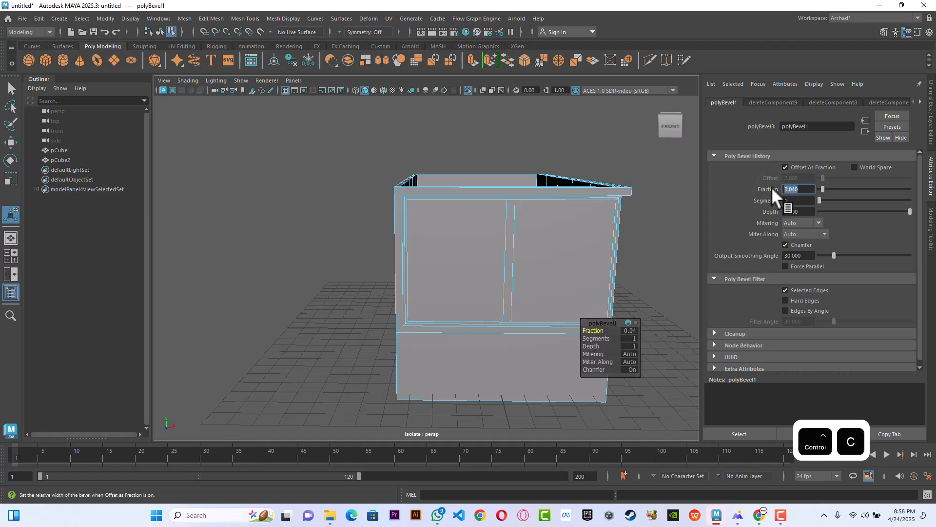
left_click(666, 270)
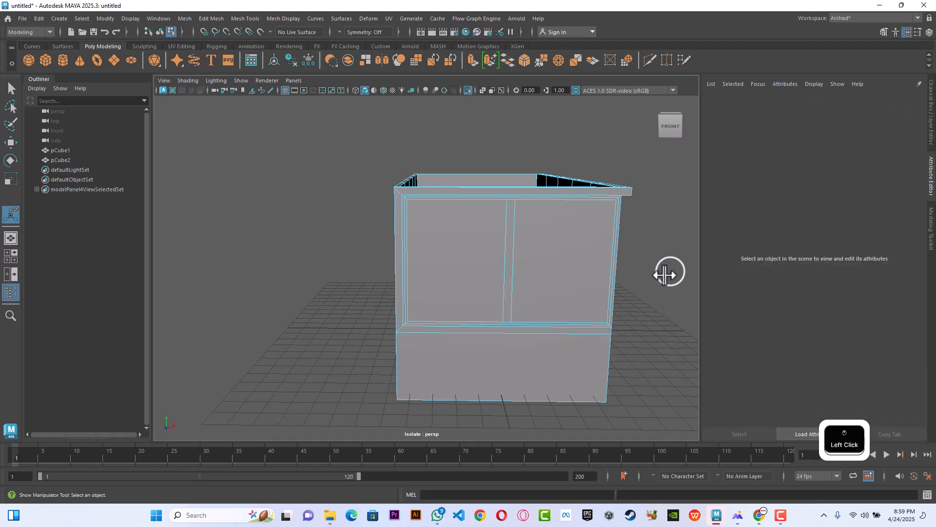
Step: Delete the segments of the right wall's division nearest the front across the lower window frame, the band and the lower wall
left_click_drag(665, 272, 445, 255, "alt")
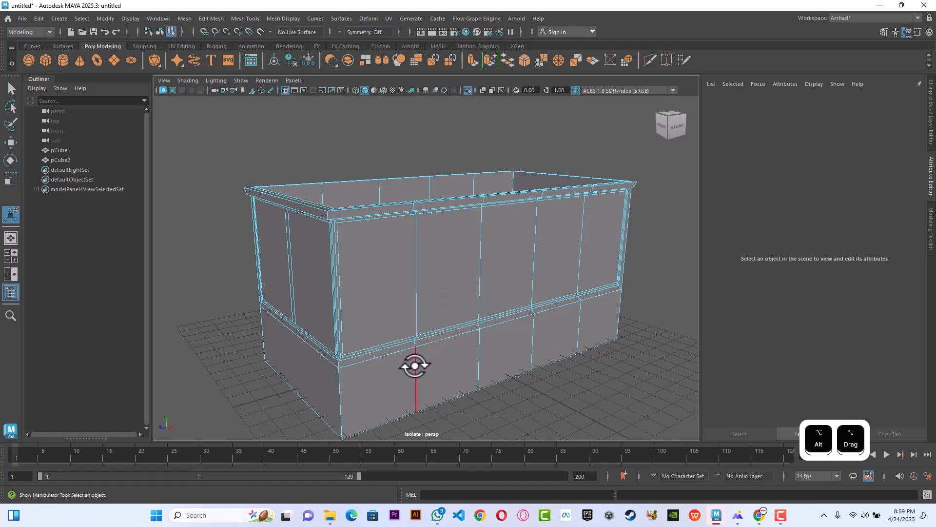
scroll(418, 366, "up", 6)
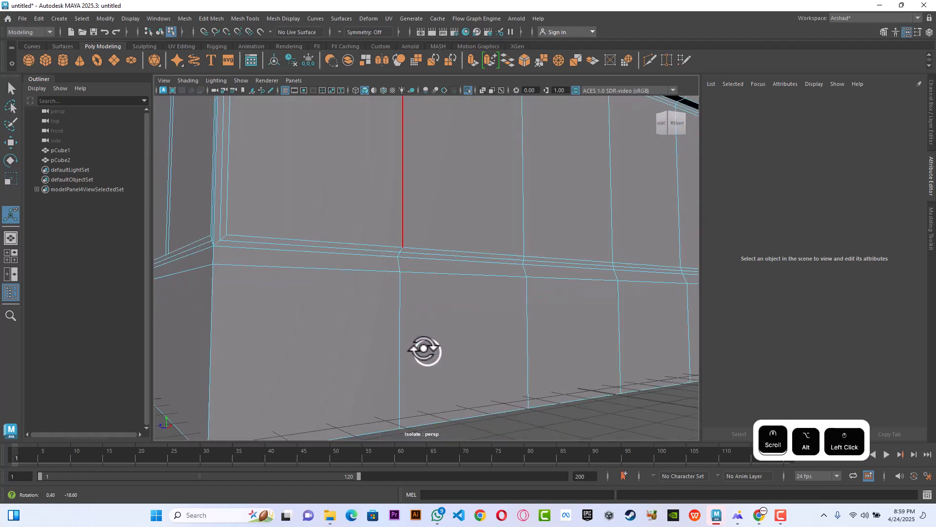
scroll(409, 264, "up", 3)
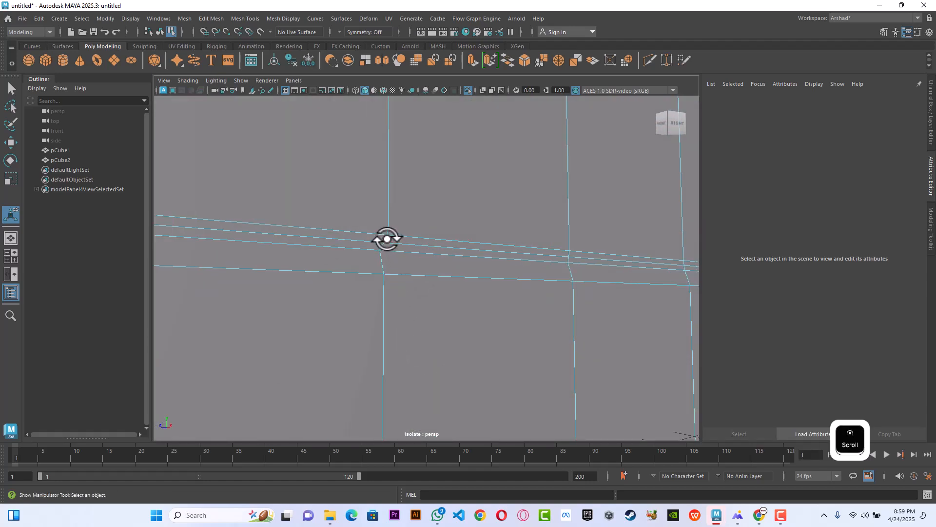
left_click(388, 239)
left_click(381, 253, "shift")
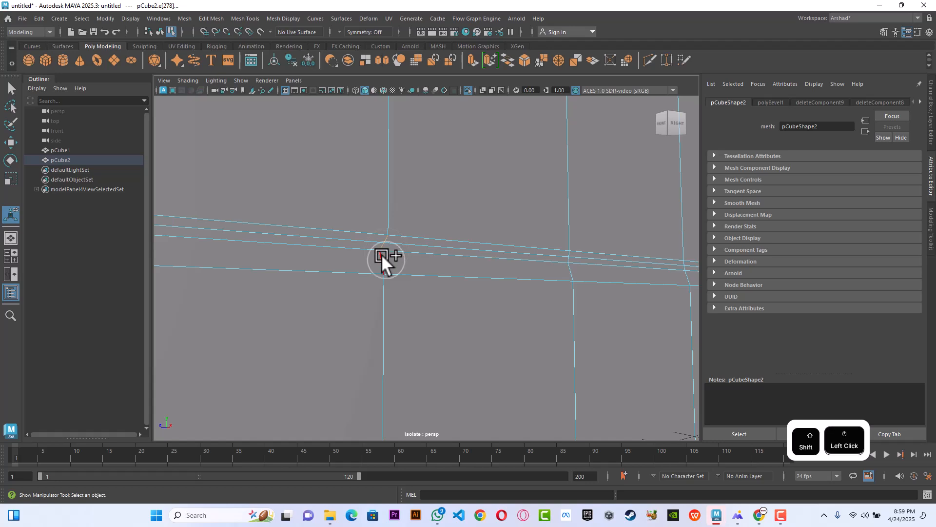
left_click(387, 285, "shift")
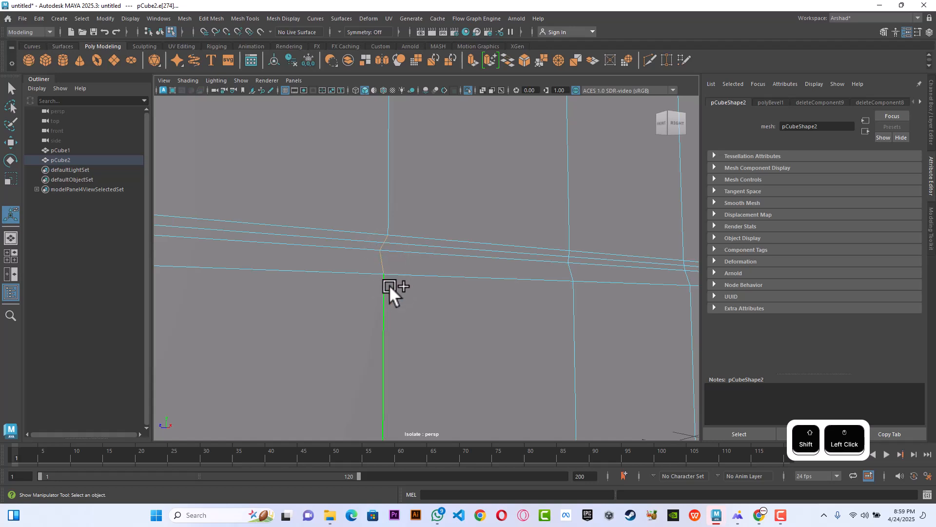
key("BackSpace")
Step: Delete the right wall's second division from the front where it crosses the lower window frame, the band and the lower wall
scroll(391, 284, "down", 5)
left_click_drag(394, 283, 418, 309, "alt")
scroll(359, 230, "up", 5)
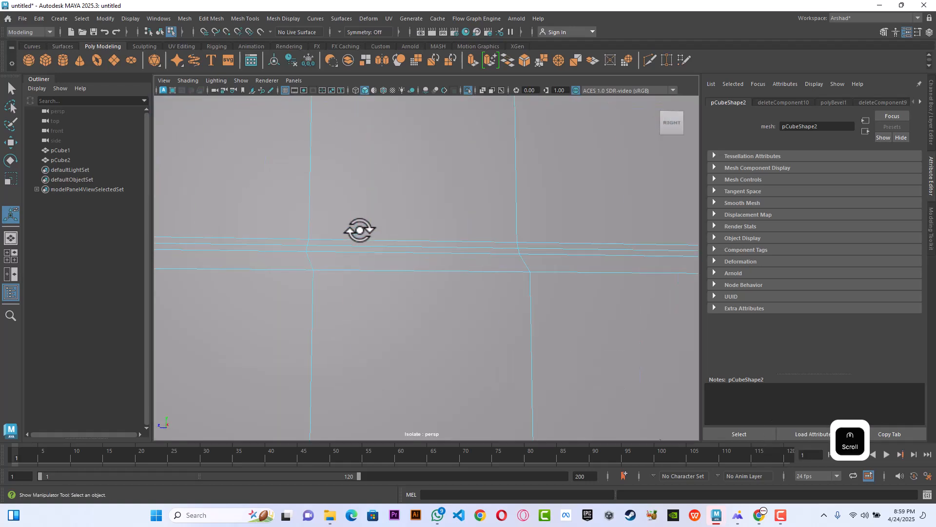
left_click(308, 242)
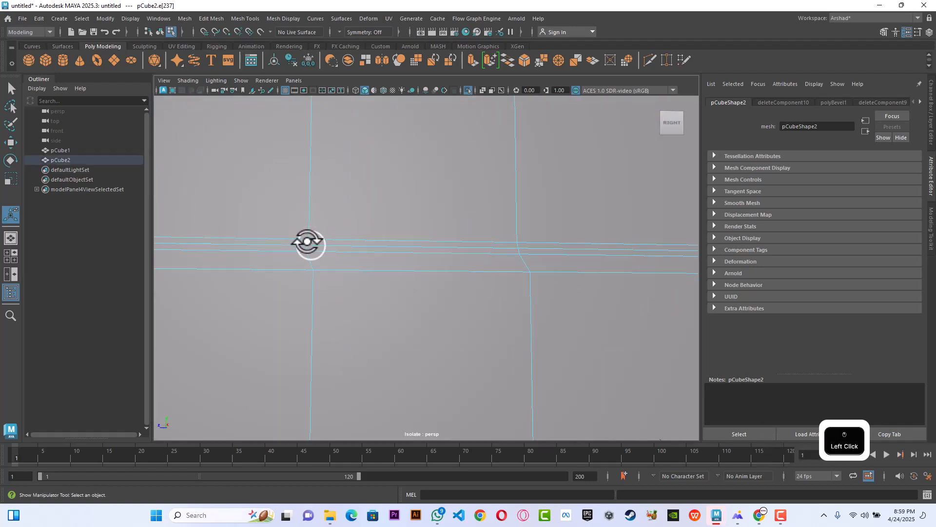
left_click(320, 269, "shift")
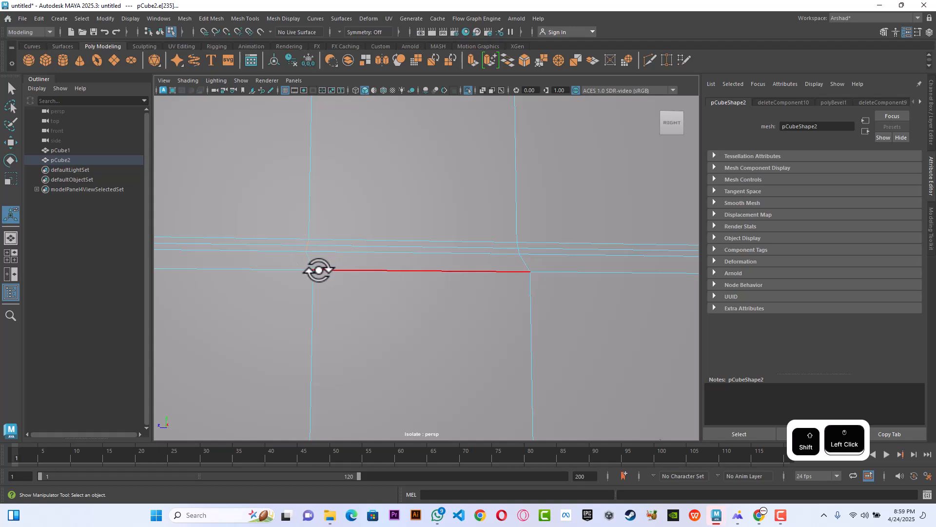
left_click(314, 265, "shift")
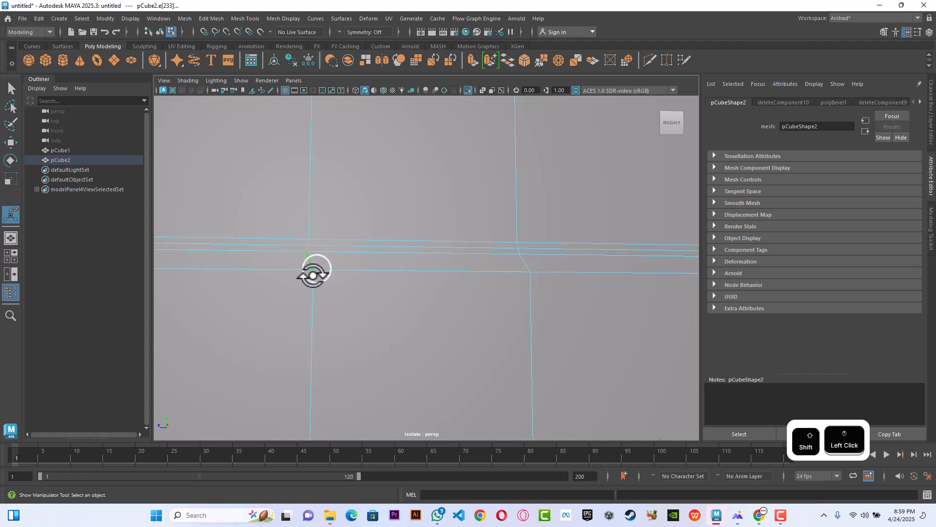
left_click(312, 277, "shift")
left_click(341, 295, "shift")
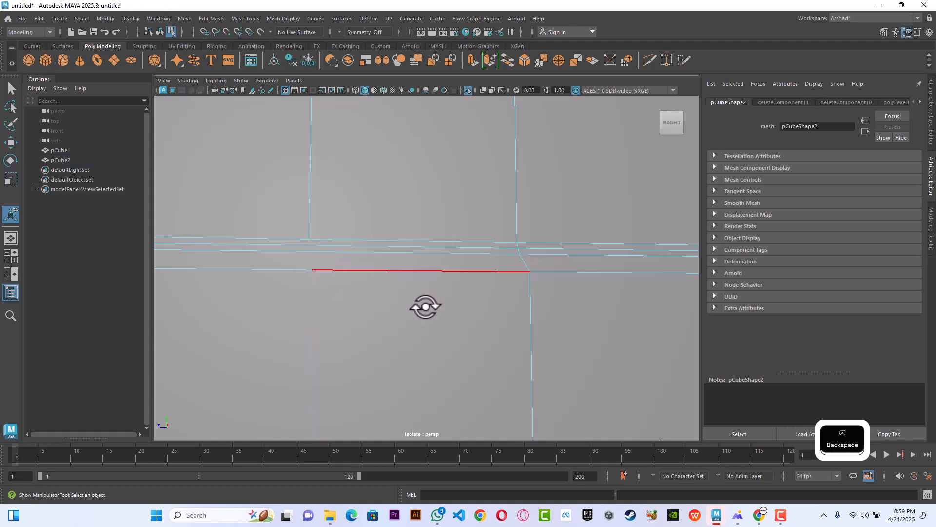
Step: Delete the right wall's third division from the front where it crosses the lower window frame, the band and the lower wall
scroll(434, 293, "down", 3)
left_click_drag(446, 295, 412, 299, "alt")
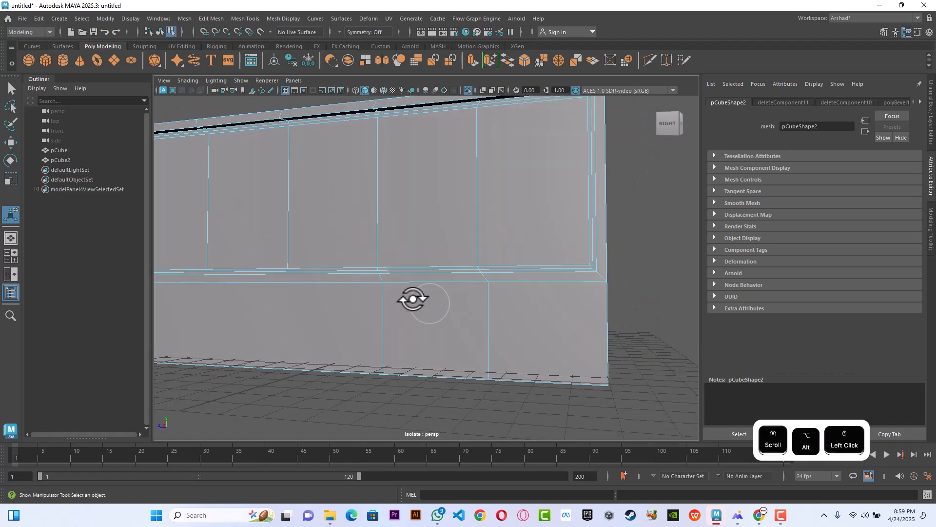
scroll(360, 272, "up", 5)
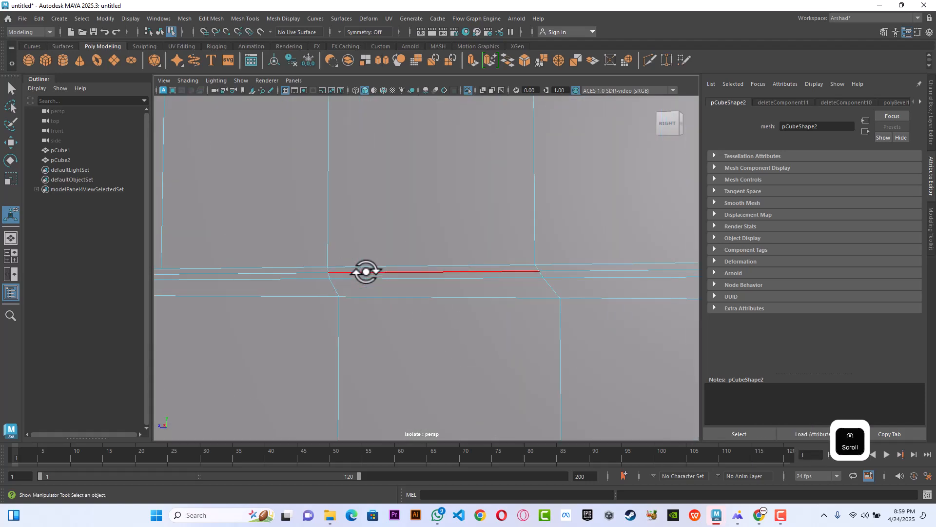
left_click(328, 271, "shift")
left_click(333, 276, "shift")
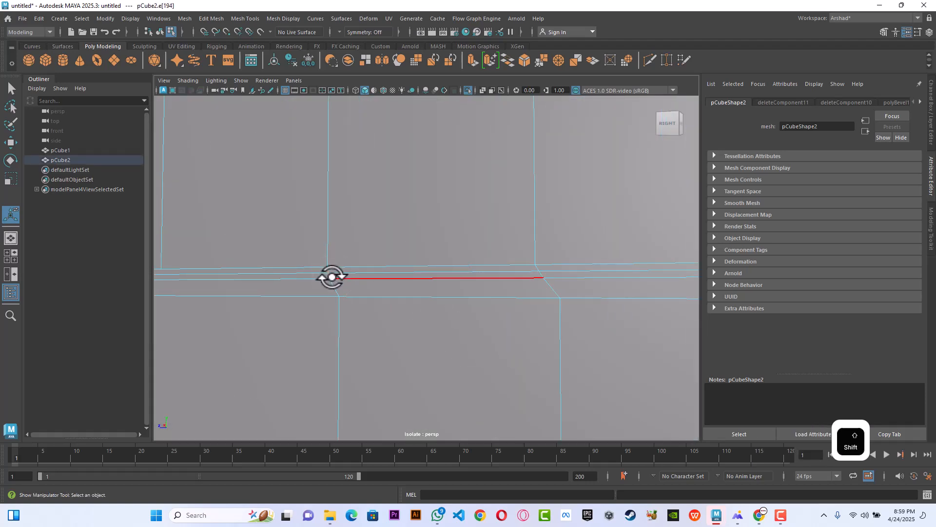
left_click(330, 277, "shift")
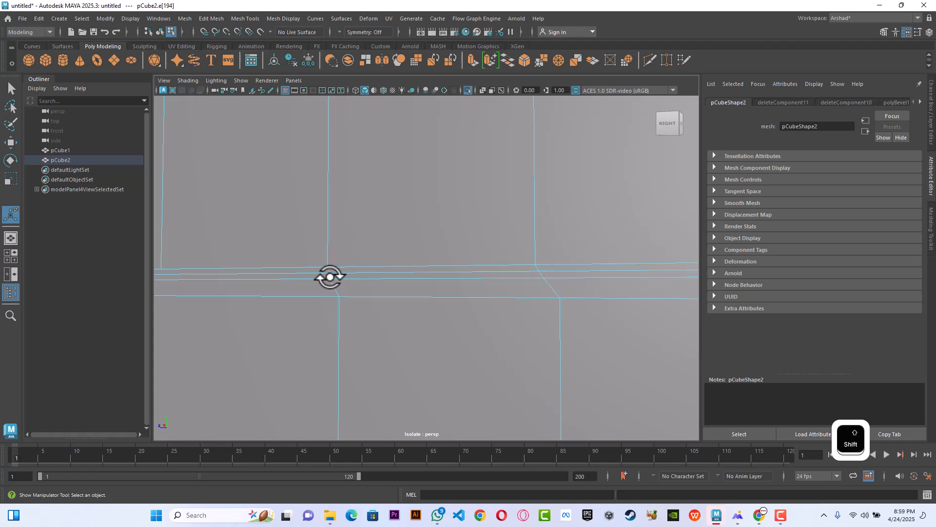
left_click(337, 276, "shift")
left_click(328, 273, "shift")
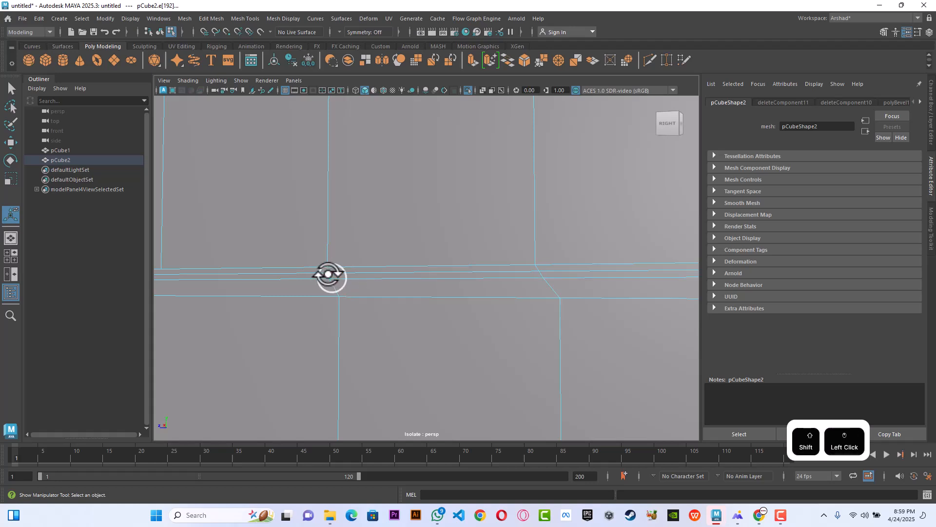
left_click(339, 302, "shift")
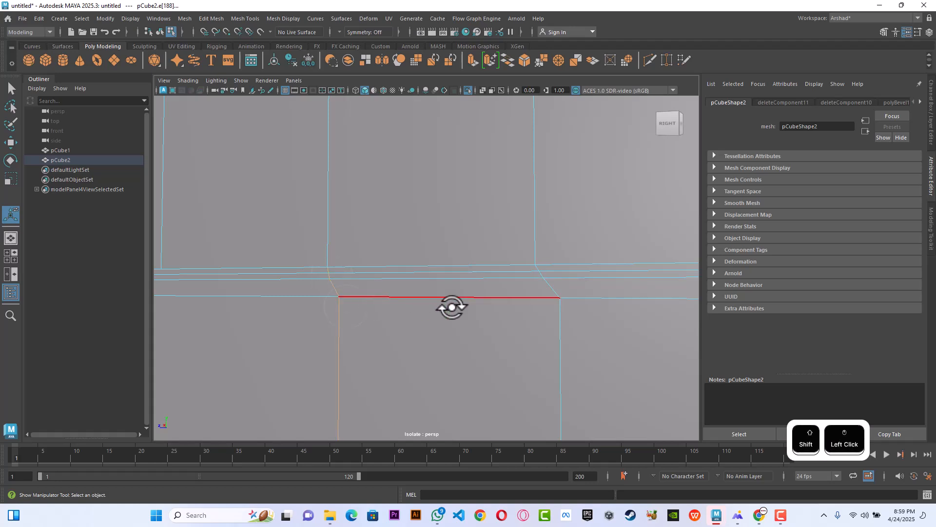
key("BackSpace")
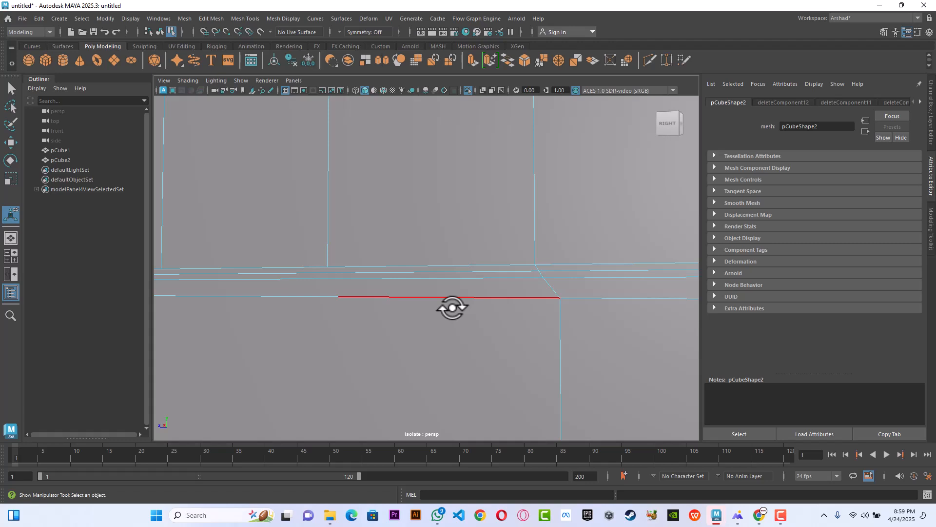
Step: Delete the right wall's rearmost division where it crosses the lower window frame, the band and the lower wall
left_click(536, 267)
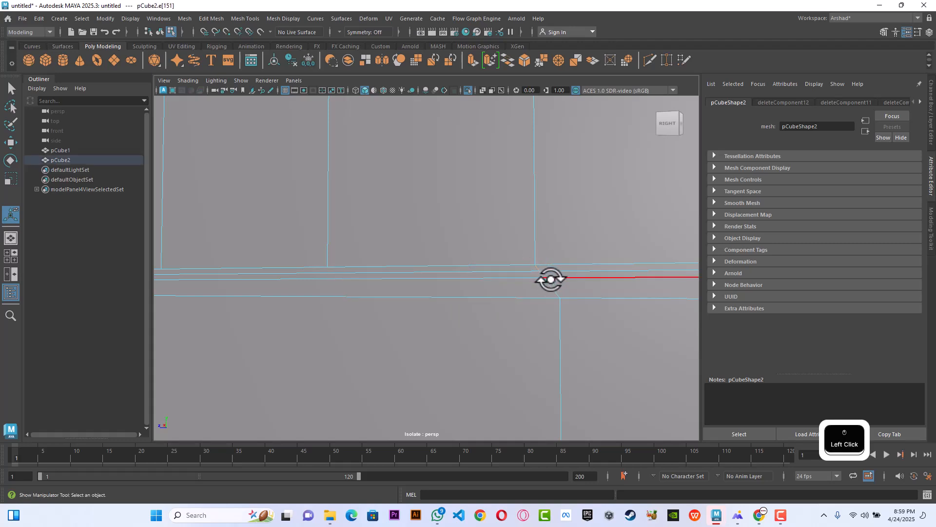
left_click(545, 276, "shift")
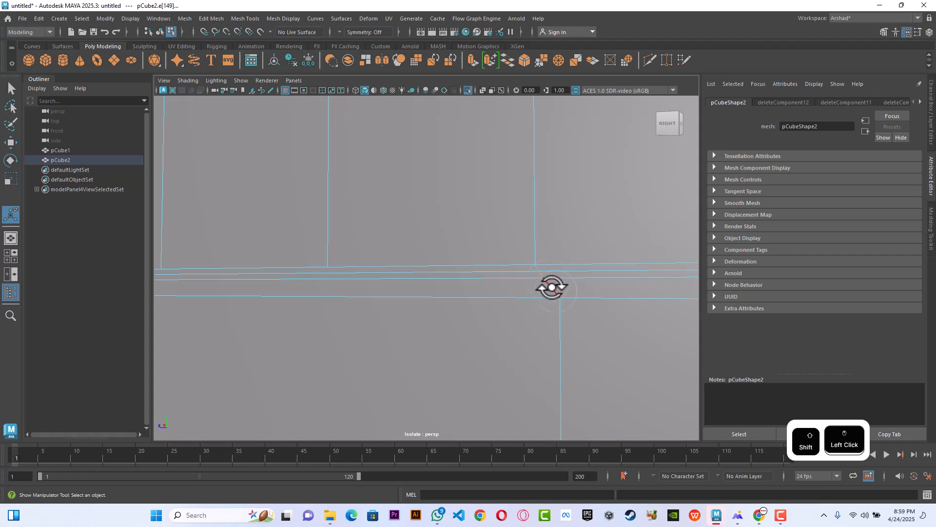
left_click(560, 309, "shift")
key("BackSpace")
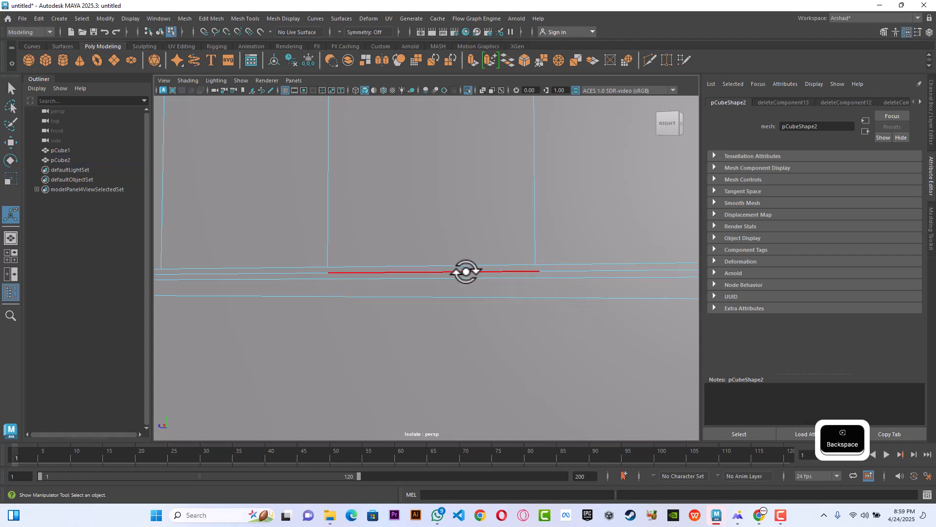
Step: Delete the segments of the right wall's division nearest the front where it crosses the top cornice
scroll(466, 270, "down", 5)
left_click_drag(466, 270, 518, 318, "alt")
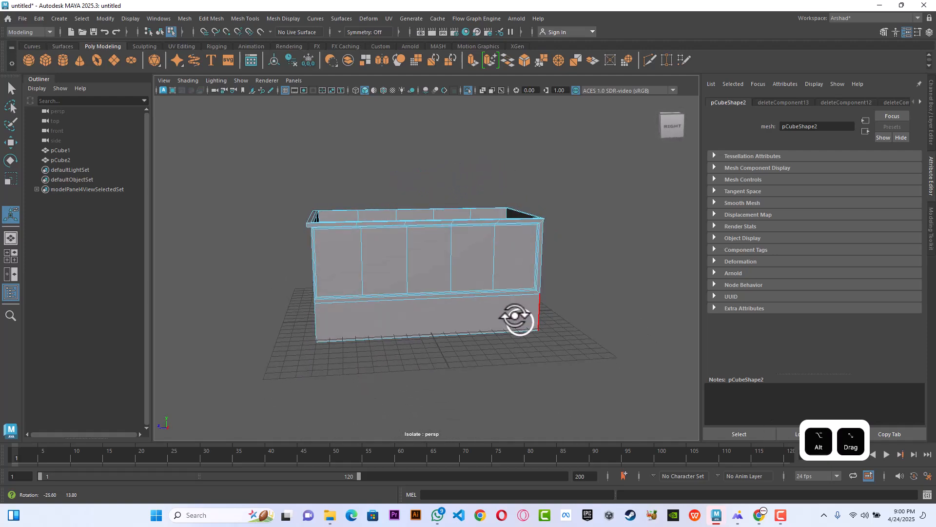
left_click_drag(356, 205, 382, 224, "alt")
scroll(387, 286, "up", 3)
scroll(387, 285, "up", 3)
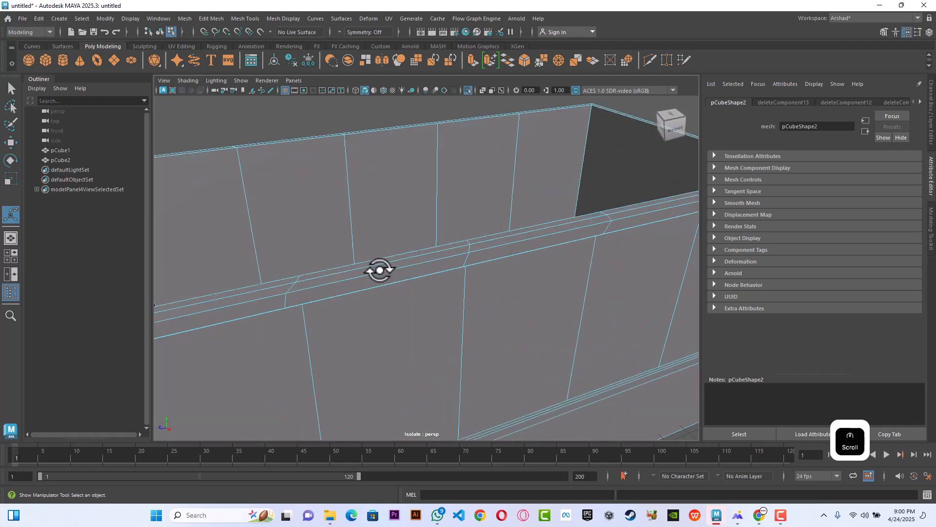
left_click(285, 300)
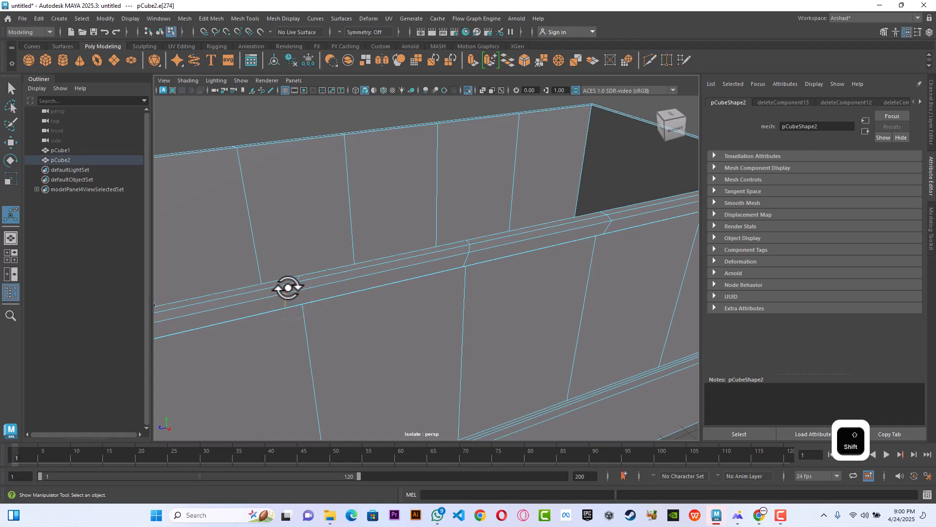
left_click(291, 289, "shift")
left_click(297, 277, "shift")
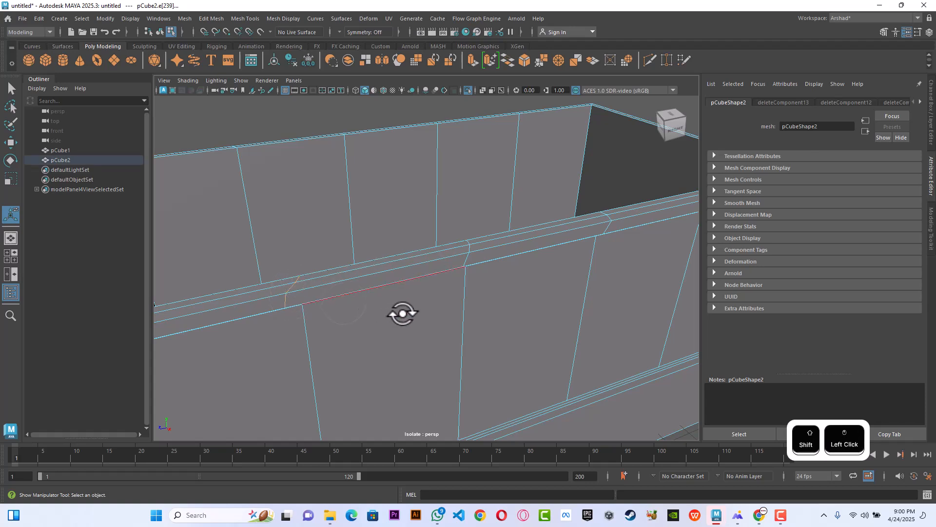
key("BackSpace")
Step: Delete the right wall's second division from the front where it crosses the top cornice
left_click(467, 258)
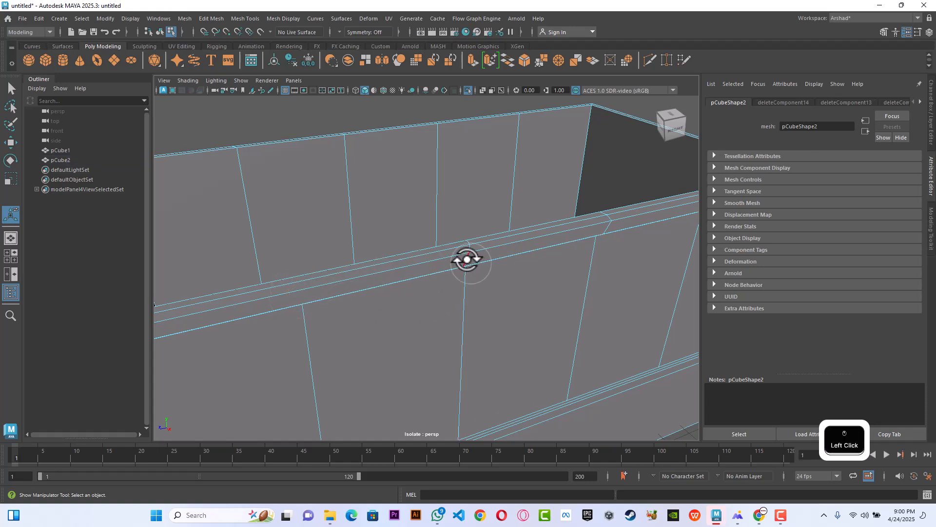
left_click(472, 253, "shift")
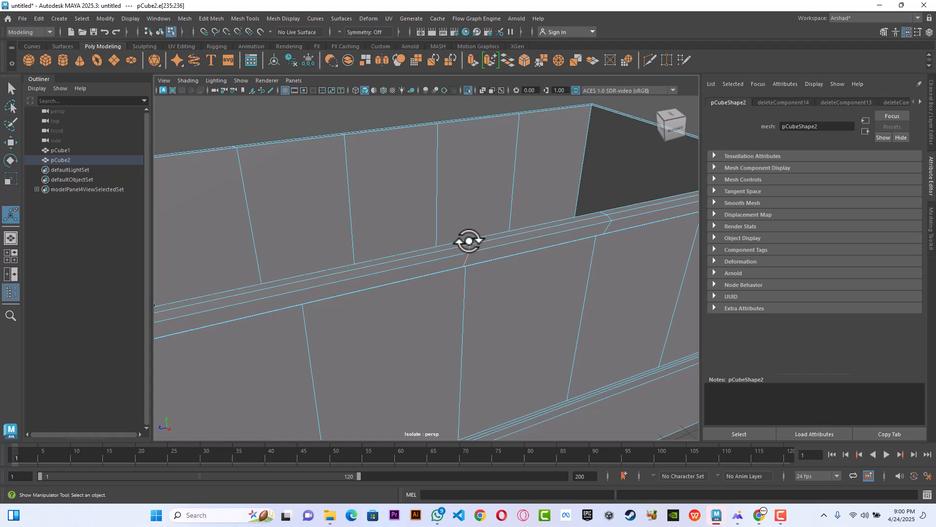
left_click(477, 247)
key("BackSpace")
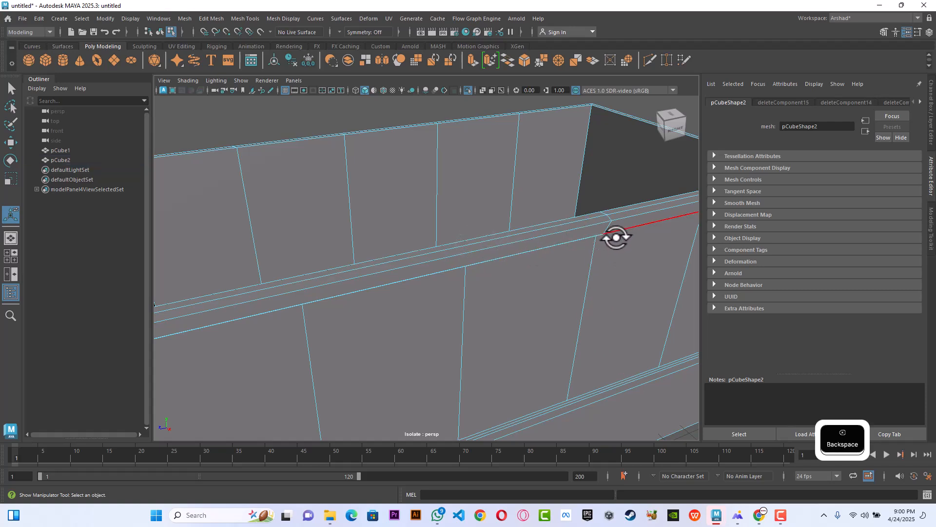
Step: Delete the right wall's third division from the front where it crosses the top cornice
left_click(609, 221)
left_click(608, 216, "shift")
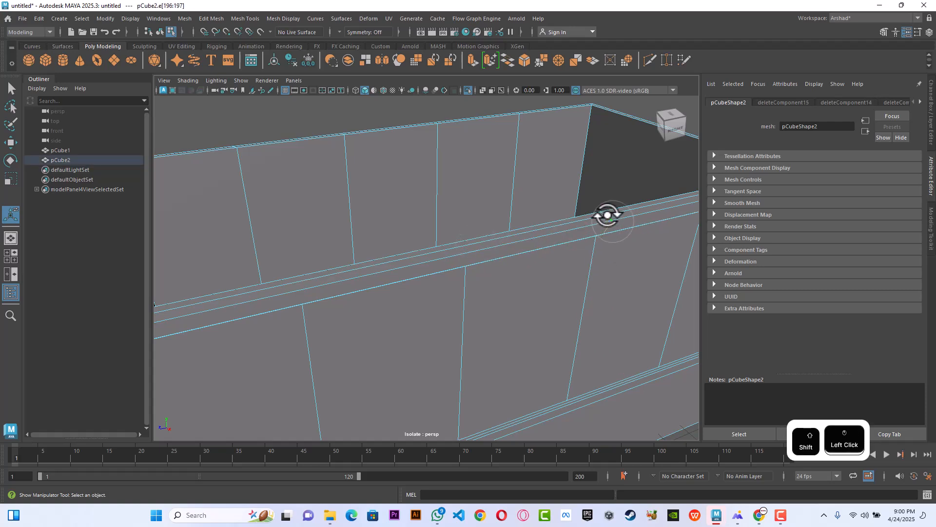
left_click(605, 213, "shift")
key("ctrl+z")
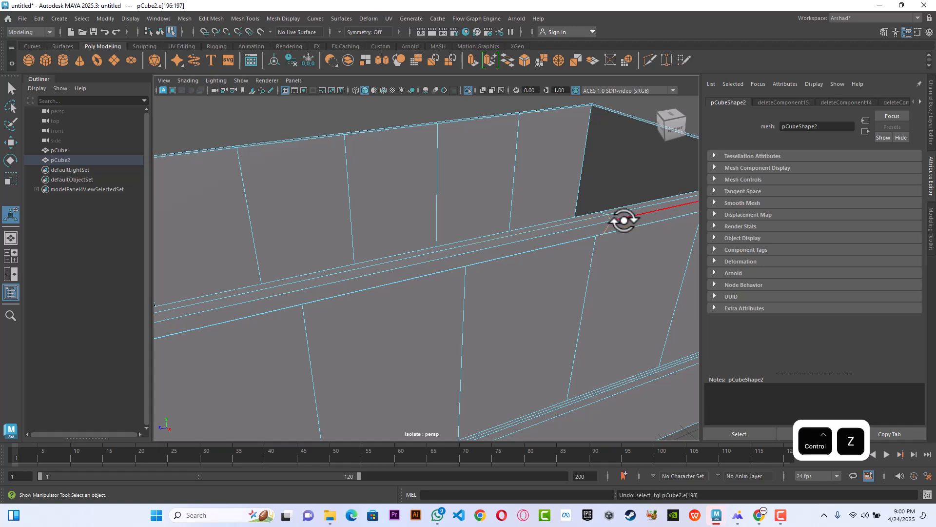
scroll(610, 208, "up", 3)
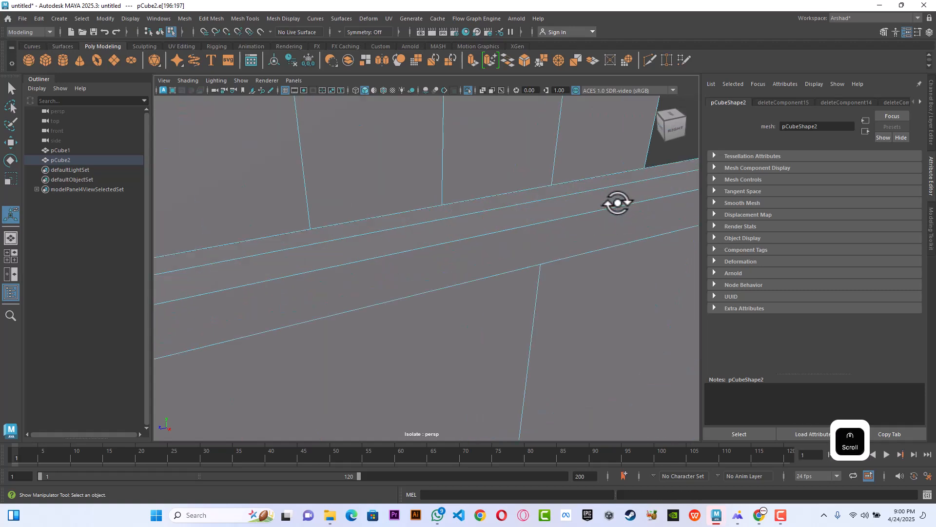
key("f")
scroll(525, 242, "down", 3)
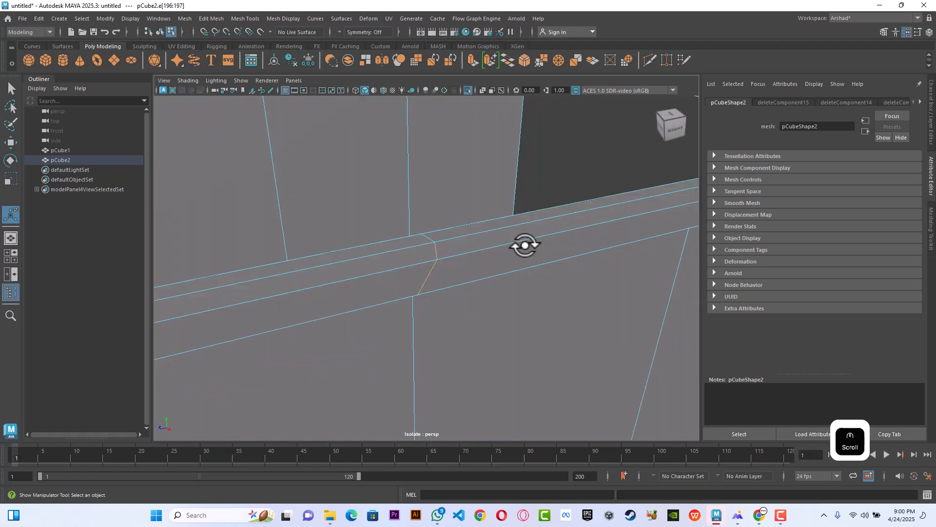
left_click(428, 238, "shift")
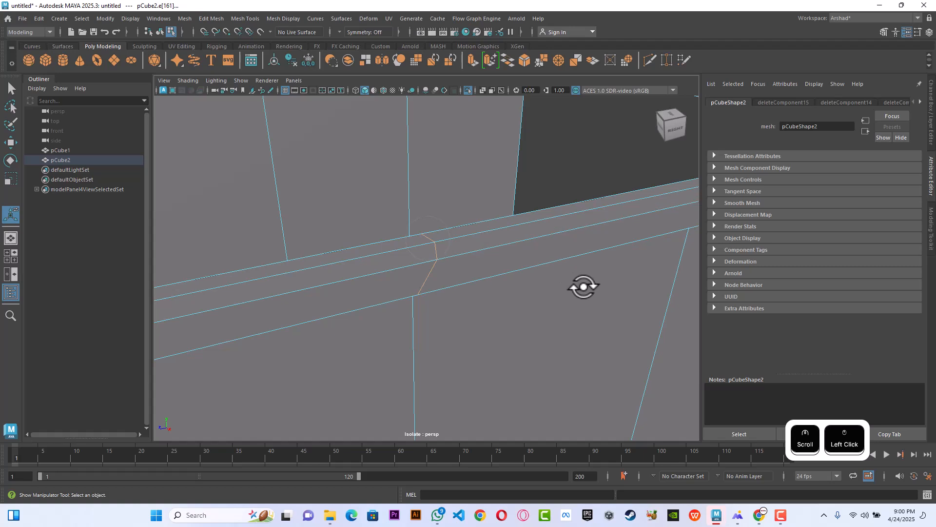
key("BackSpace")
Step: Bevel the four vertical divider edges of the right side window
scroll(497, 295, "down", 6)
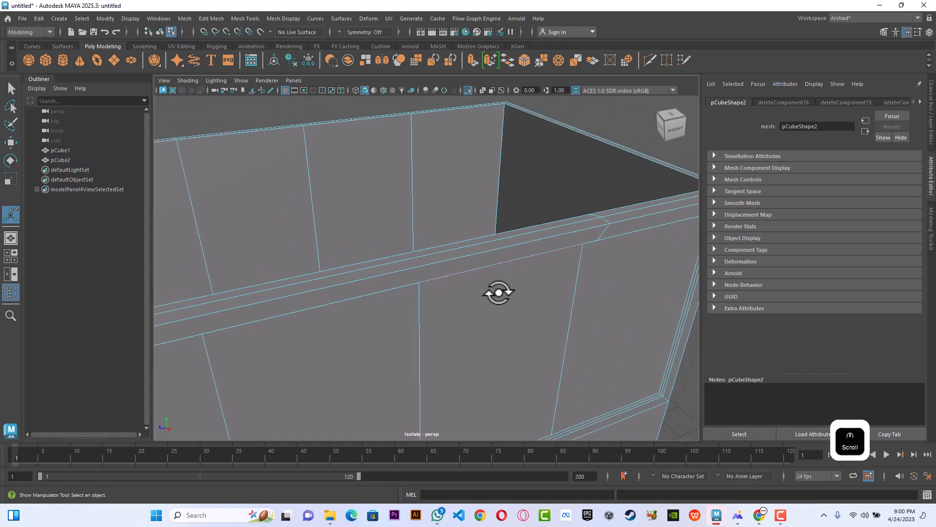
left_click_drag(495, 323, 402, 278, "alt")
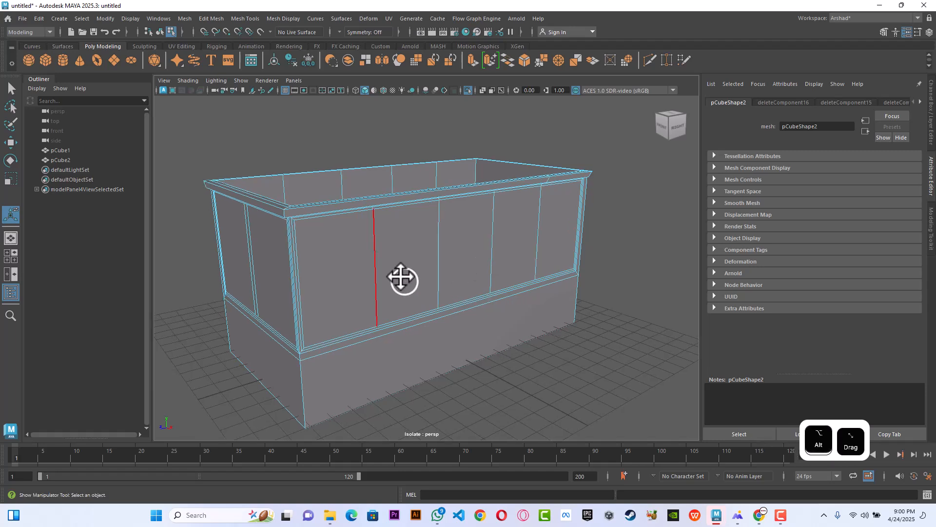
left_click(375, 264)
left_click(441, 255, "shift")
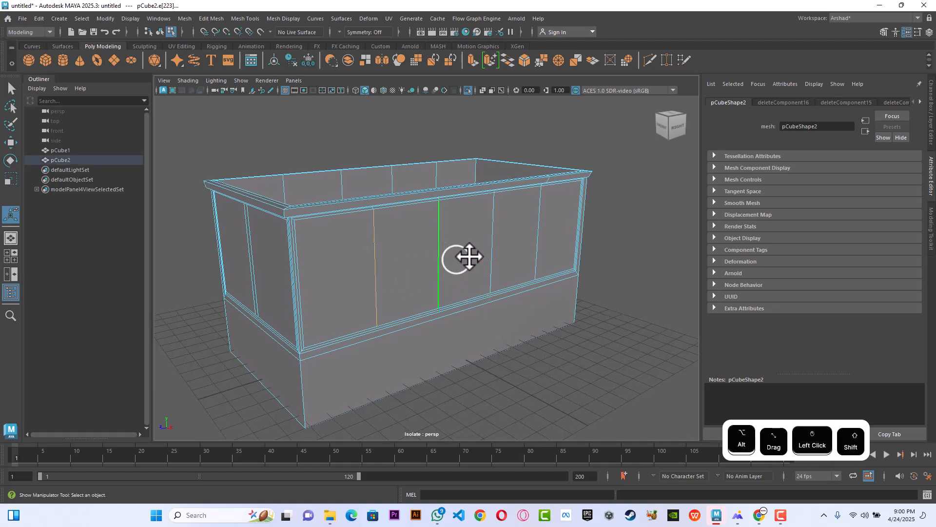
left_click(489, 245, "shift")
left_click(536, 234, "shift")
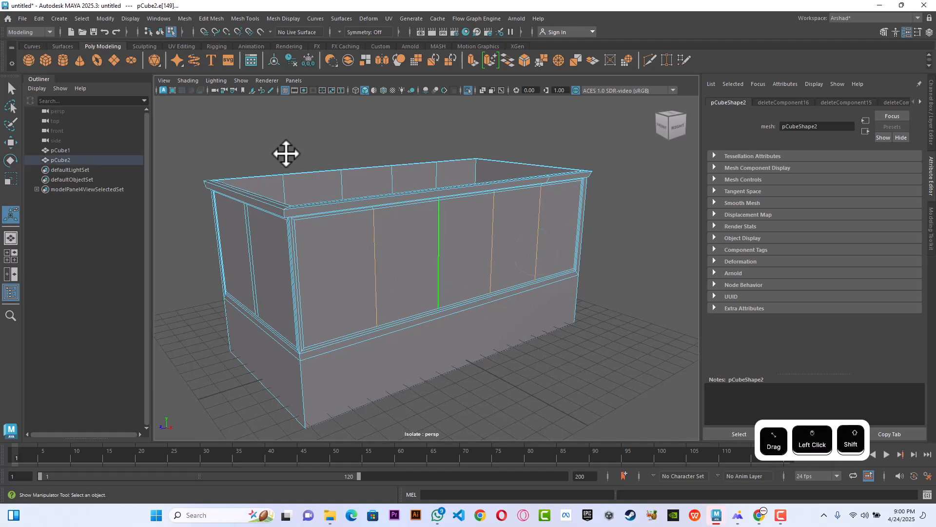
left_click(204, 18)
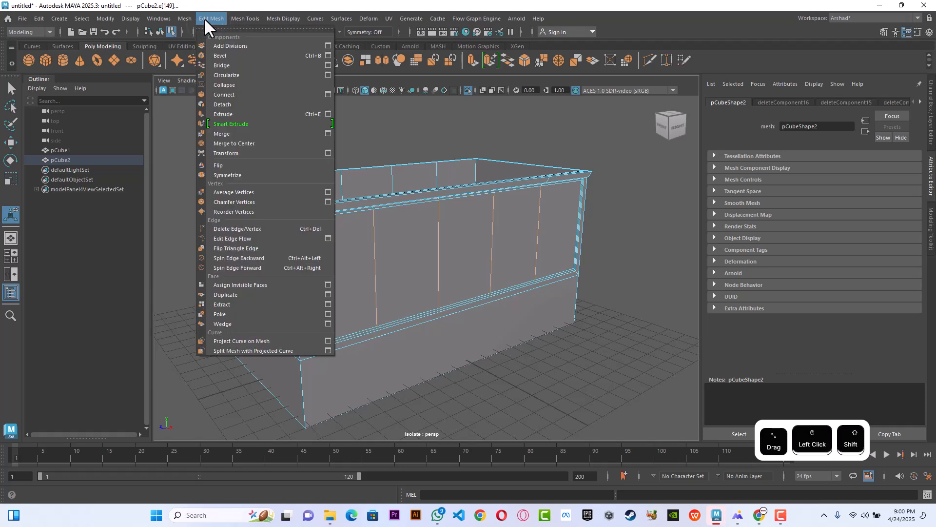
left_click(219, 54)
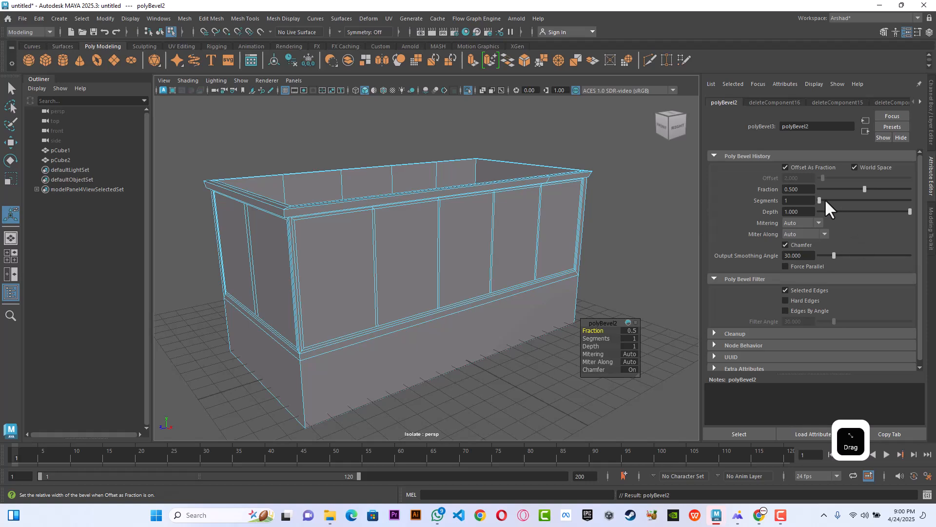
Step: Set the right window divider bevel's fraction to 0.040
left_click(807, 194)
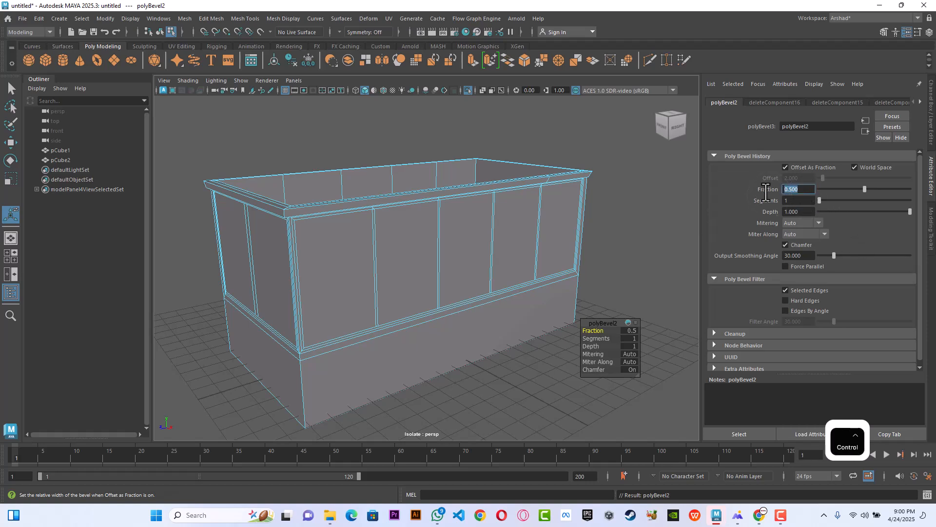
type("0.040")
left_click(730, 195)
left_click_drag(536, 230, 541, 233, "alt")
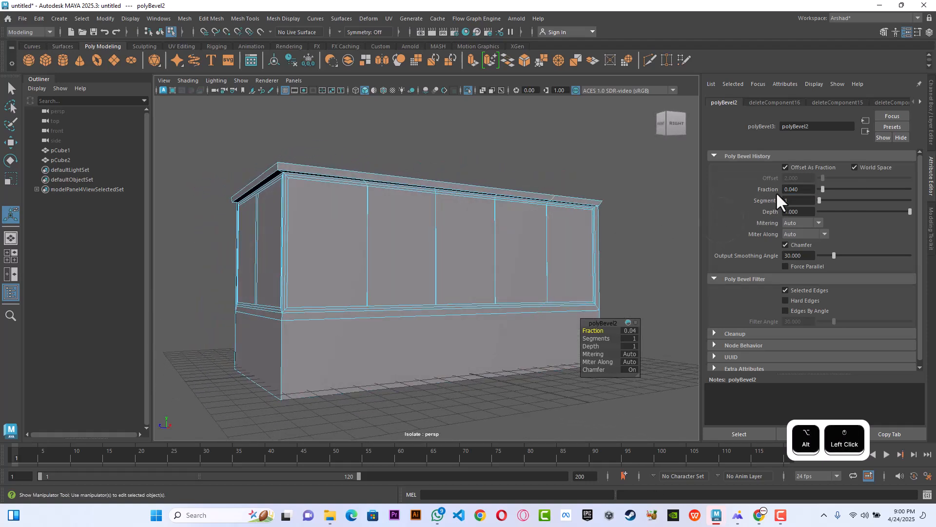
Step: Widen the right window's mullions by raising the bevel fraction to 1
left_click_drag(822, 188, 902, 189)
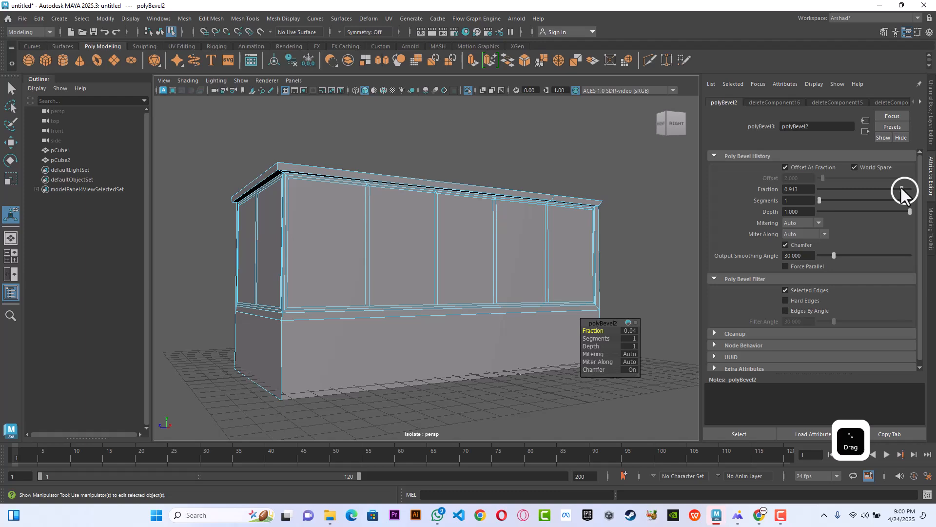
left_click_drag(489, 235, 552, 236, "alt")
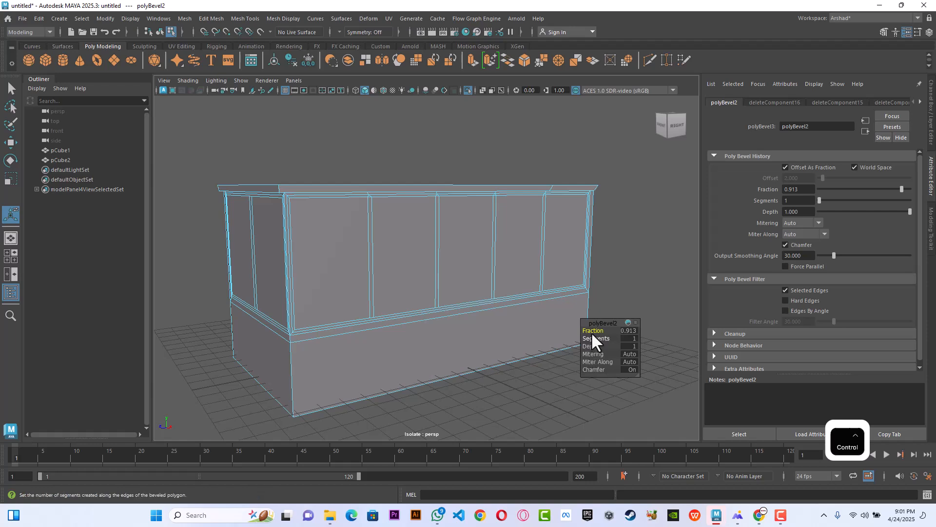
left_click_drag(592, 330, 566, 318, "ctrl")
Step: Return to object mode and select the whole building mesh to check the right side's mullions
mouse_move(619, 284)
left_mouse_down("alt")
mouse_move(565, 282)
mouse_move(618, 276)
left_mouse_up("alt")
scroll(489, 280, "down", 3)
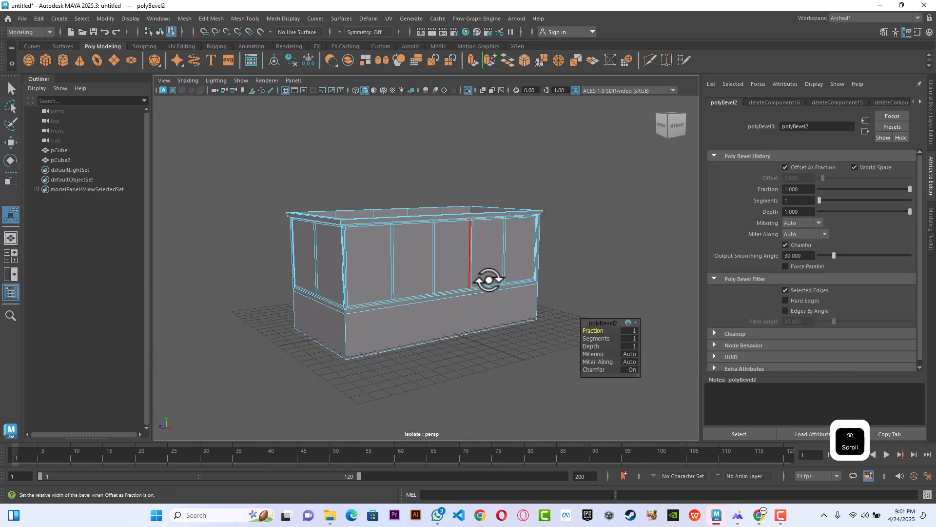
right_click_drag(513, 225, 546, 212)
left_click(574, 209)
left_click(501, 253)
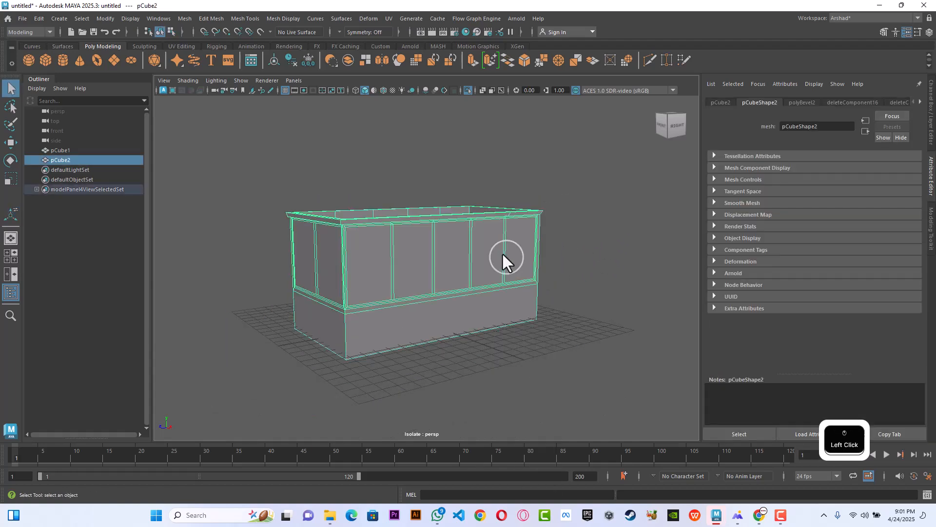
left_click_drag(502, 253, 452, 282, "alt")
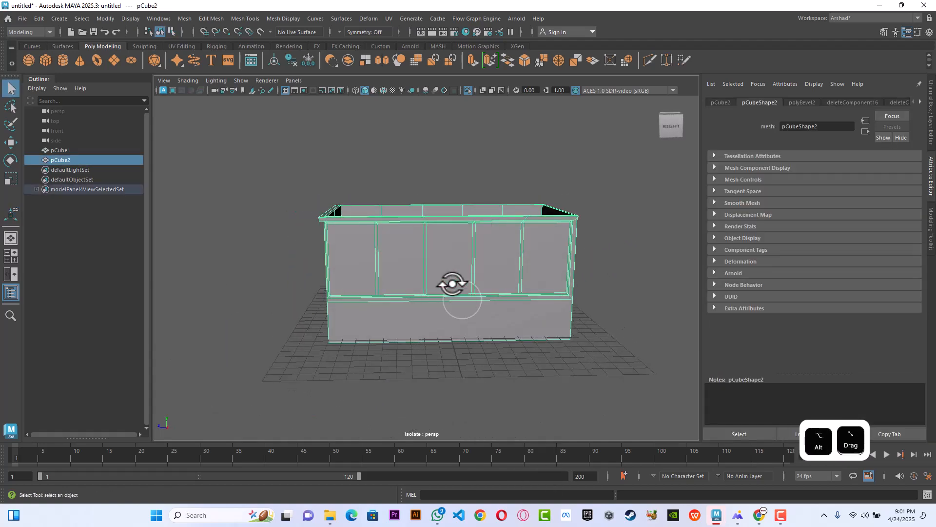
Step: Turn on the wireframe overlay for the shaded model and deselect the building mesh
left_click(385, 89)
left_click(423, 161)
mouse_move(439, 190)
left_mouse_down("alt")
mouse_move(447, 199)
mouse_move(545, 192)
mouse_move(500, 203)
left_mouse_up("alt")
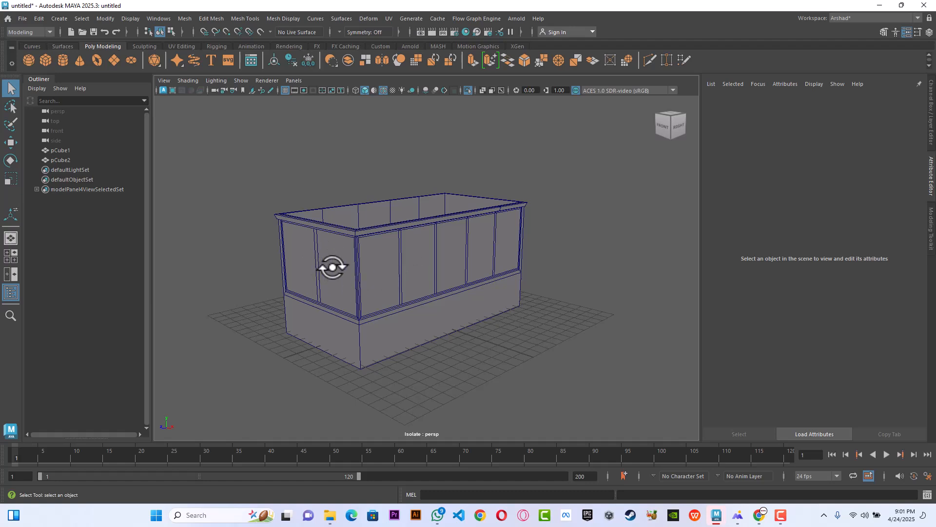
Step: Select the two front and five right-side window pane faces of the building in face mode
right_click(303, 261)
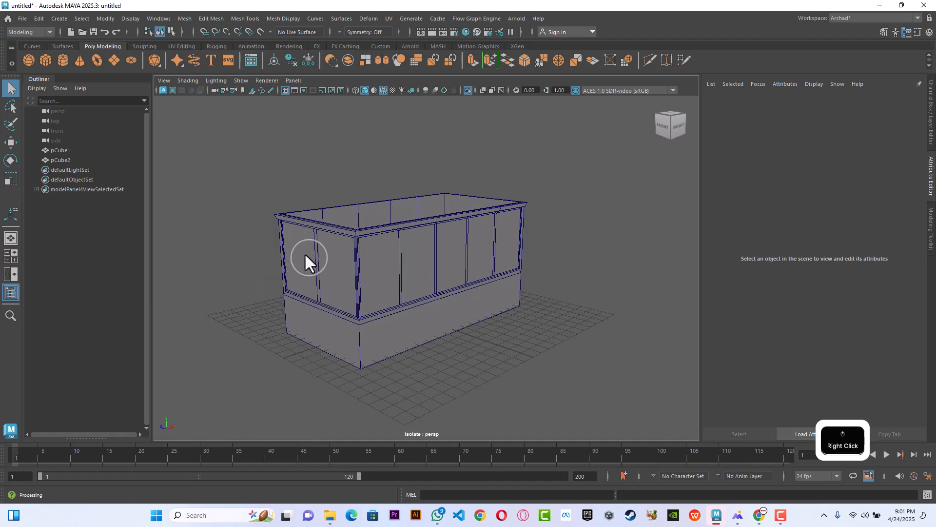
left_click(326, 258, "shift")
left_click(330, 257, "shift")
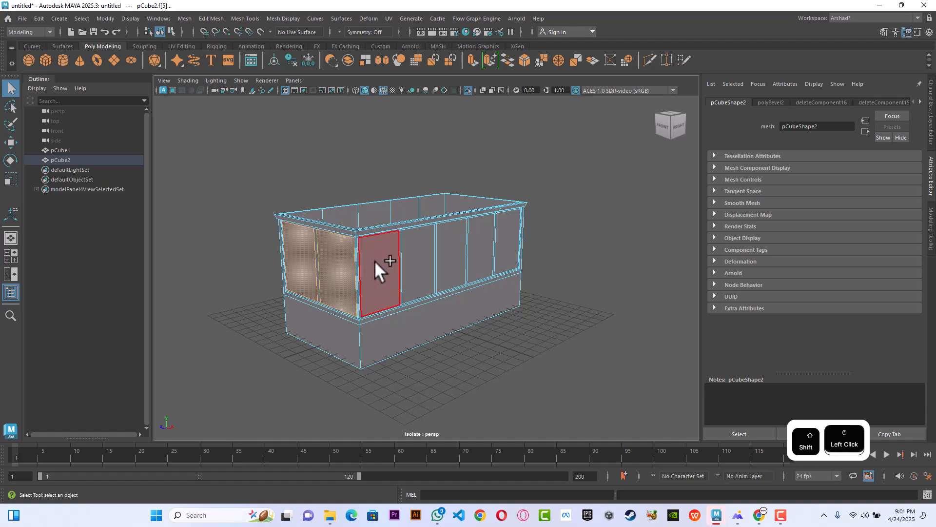
left_click(380, 259, "shift")
left_click(414, 253, "shift")
left_click(456, 243, "shift")
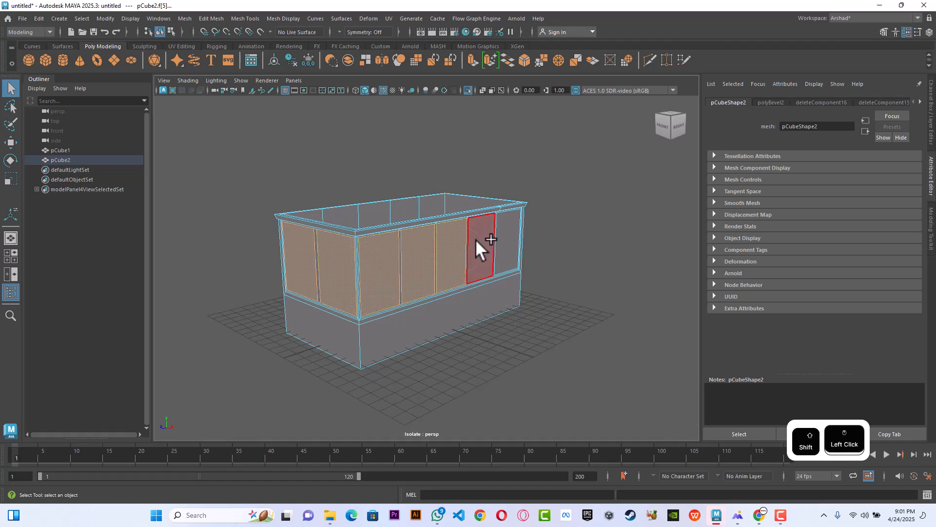
left_click(488, 238, "shift")
left_click(510, 238, "shift")
left_click_drag(541, 299, 501, 293, "alt")
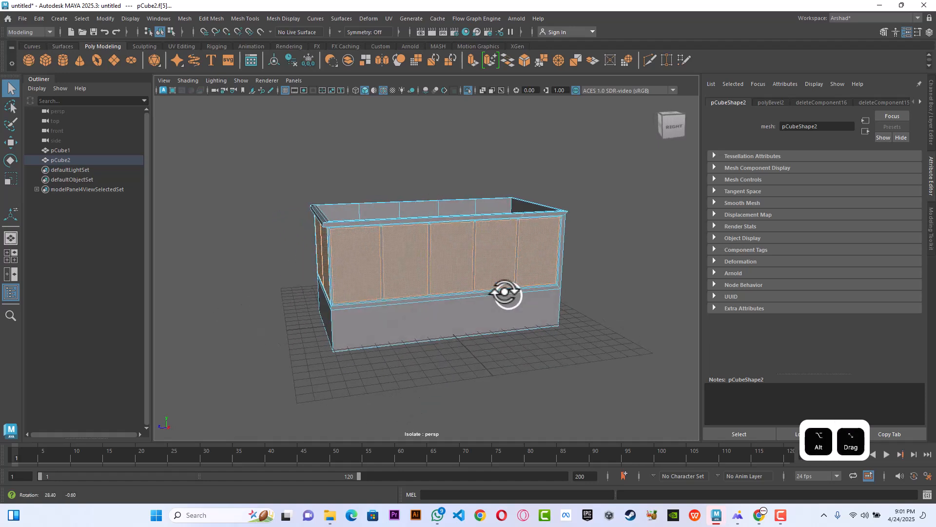
Step: Try extruding the selected window pane faces and undo the thickness change
key("ctrl+e")
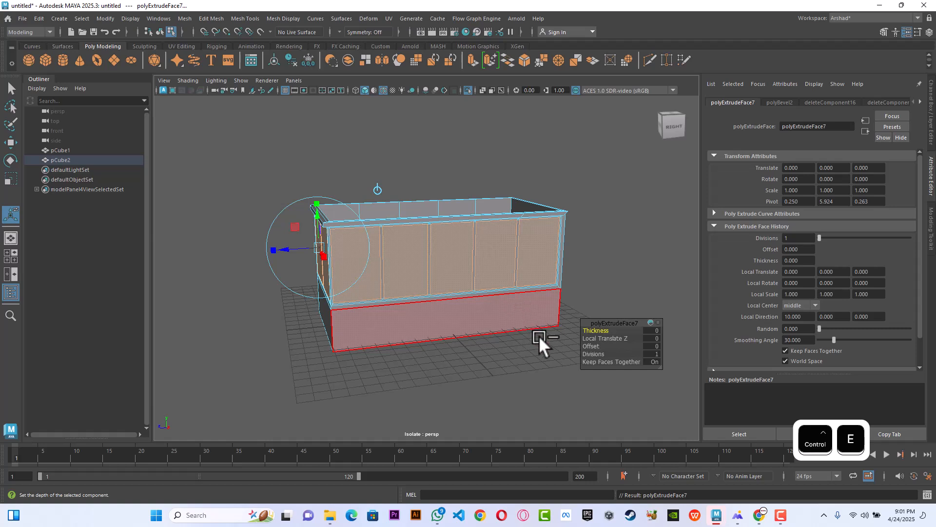
left_click_drag(539, 336, 606, 336, "alt")
key("ctrl+z")
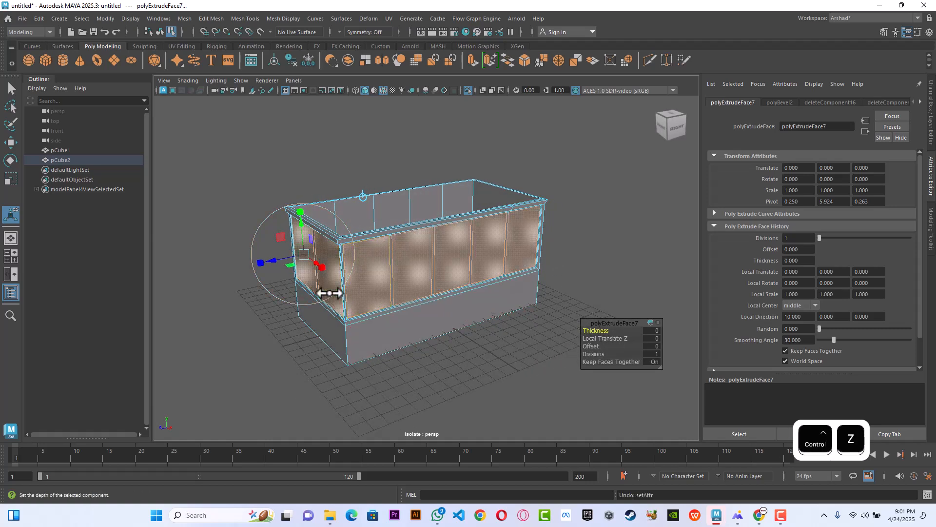
scroll(336, 297, "up", 3)
left_click_drag(342, 295, 382, 292, "alt")
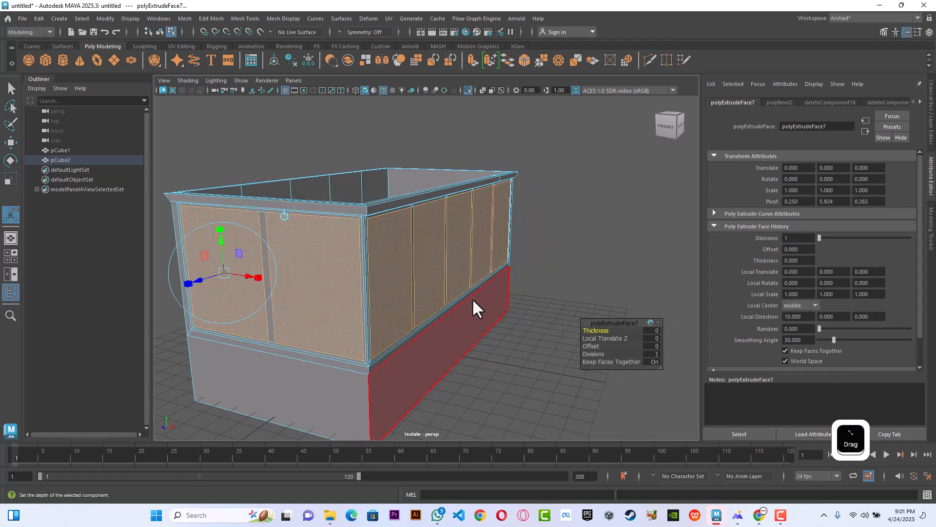
left_click_drag(440, 289, 417, 308, "alt")
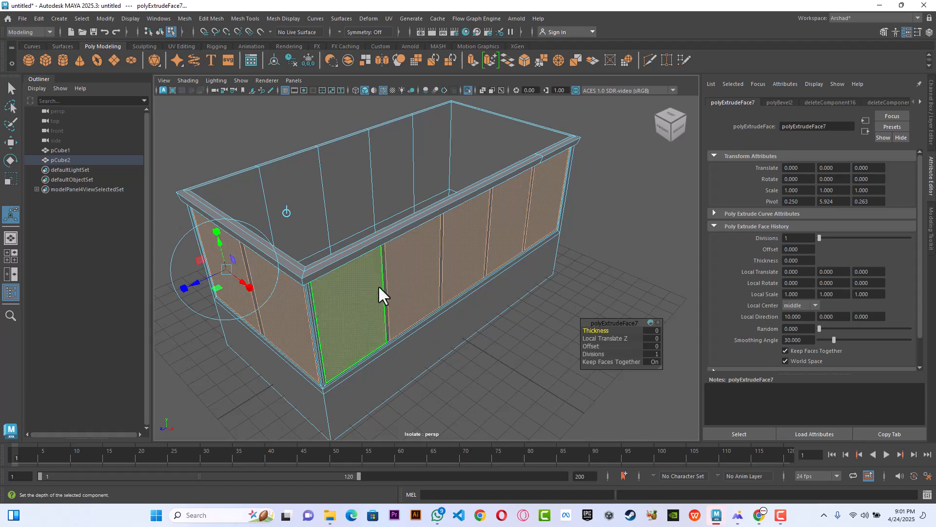
left_click_drag(401, 315, 451, 290, "alt")
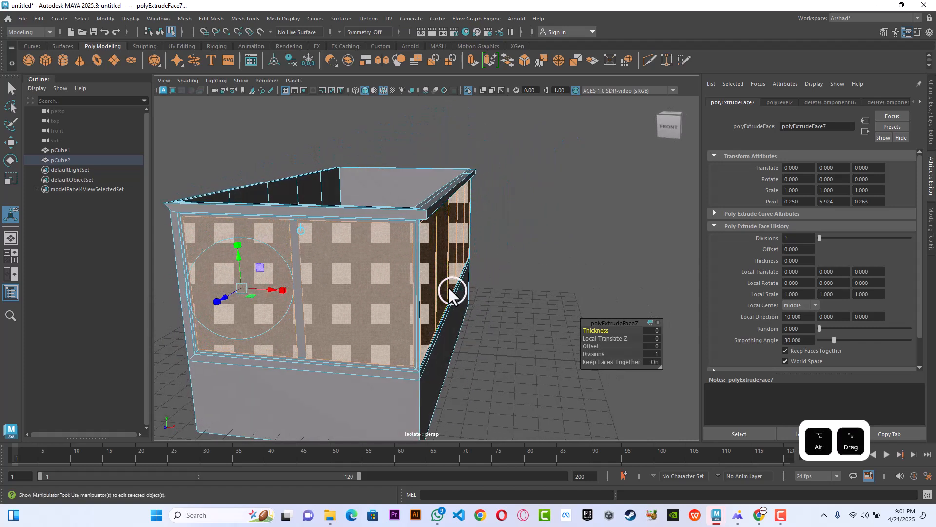
Step: Select only the vertical mullion faces: the one on the front window and the four on the right side window
left_click(292, 251)
left_click_drag(466, 332, 443, 329, "alt")
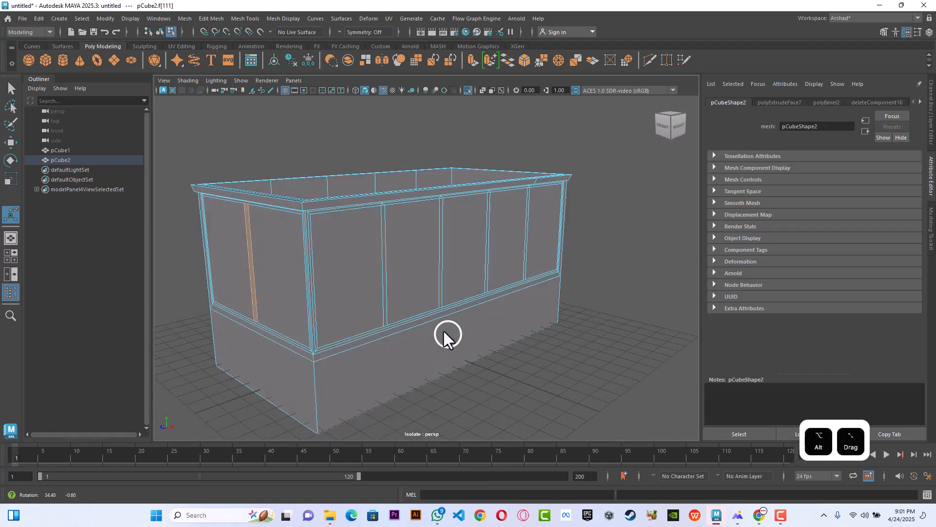
left_click(381, 242, "shift")
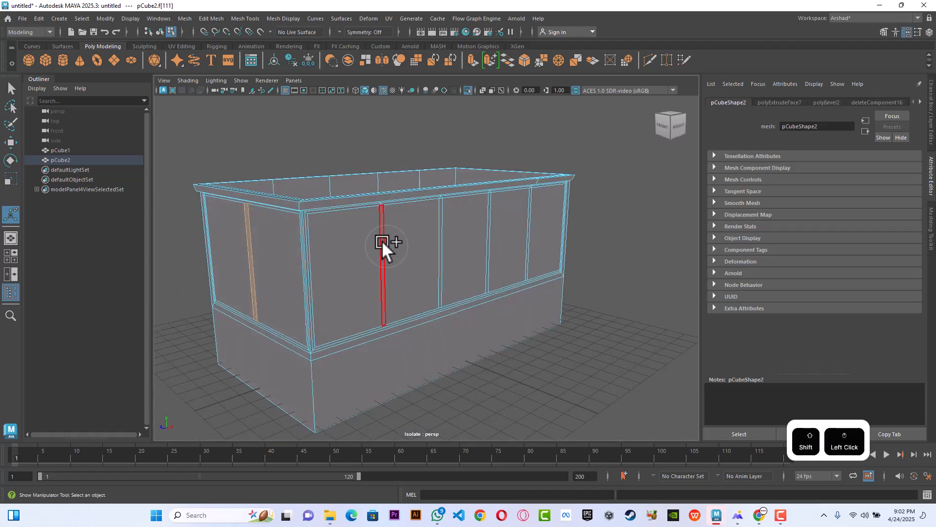
left_click(441, 231, "shift")
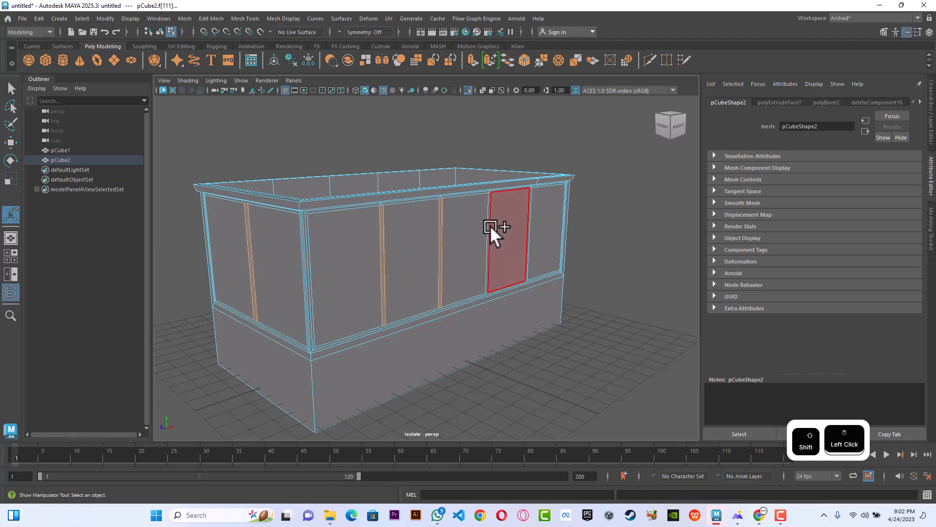
left_click(488, 226, "shift")
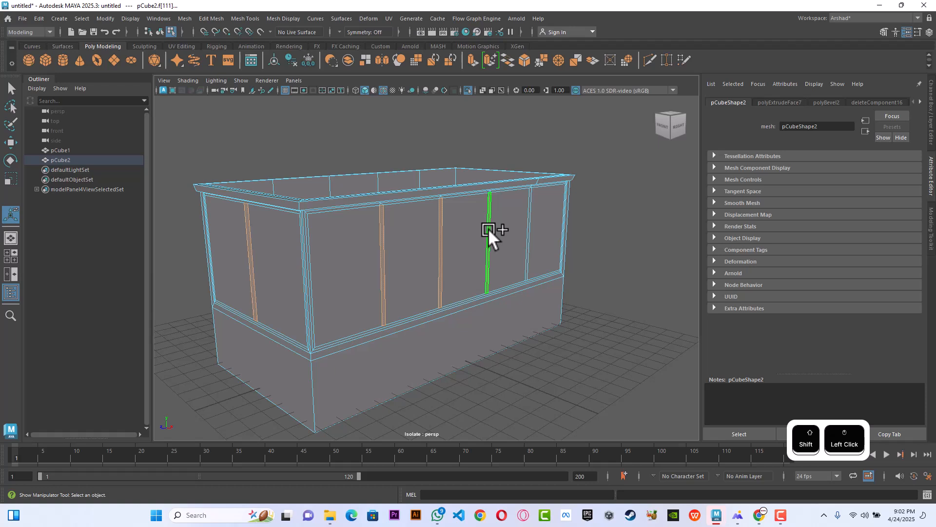
left_click_drag(464, 306, 422, 309, "alt")
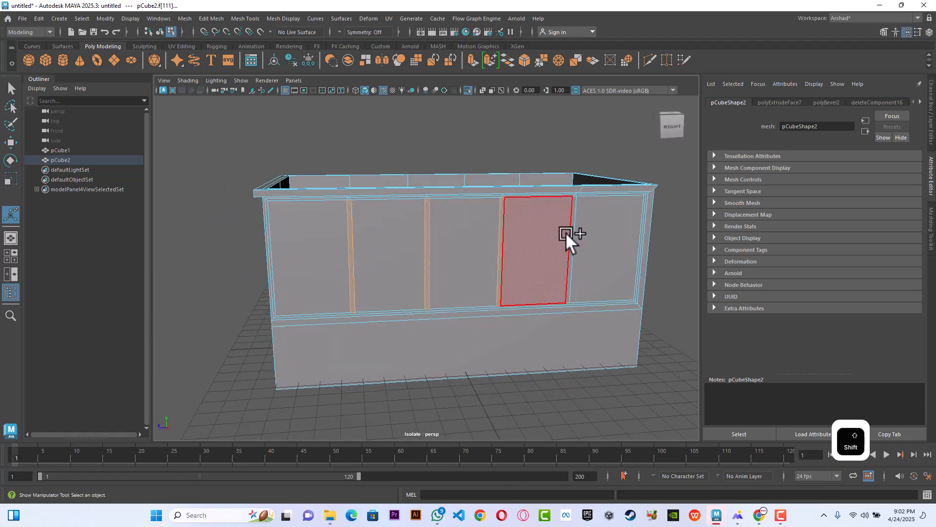
left_click_drag(616, 235, 644, 247, "alt")
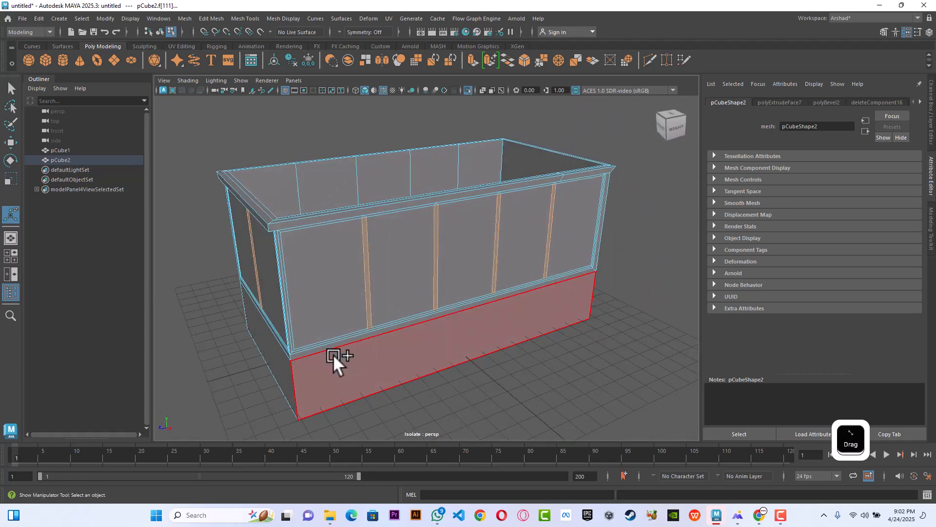
Step: Add the horizontal ledge faces beneath the right and front windows to the mullion face selection
left_click(353, 338, "shift")
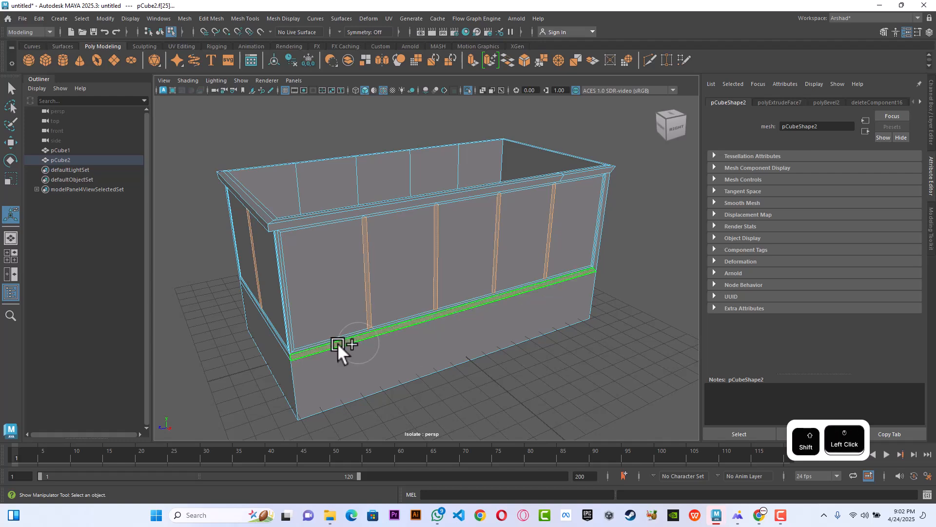
left_click(282, 344, "shift")
left_click_drag(366, 362, 439, 354, "alt")
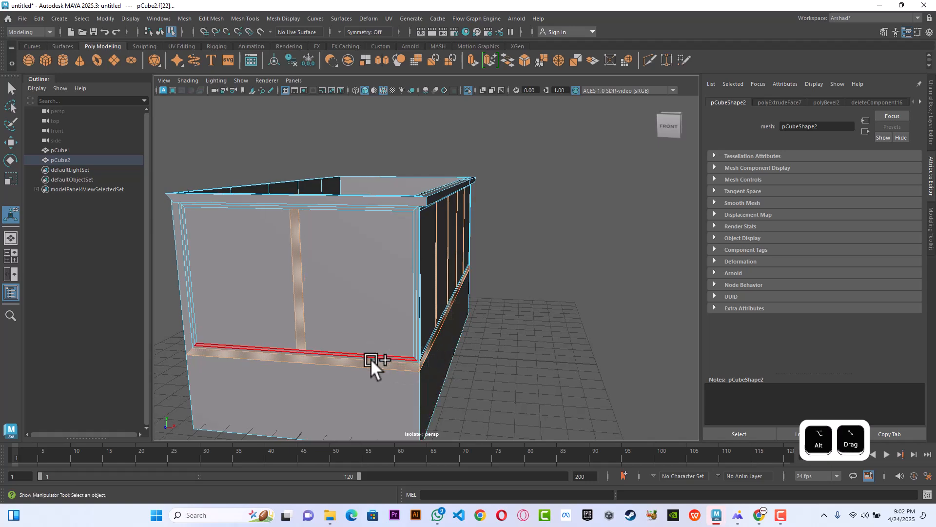
scroll(316, 350, "up", 3)
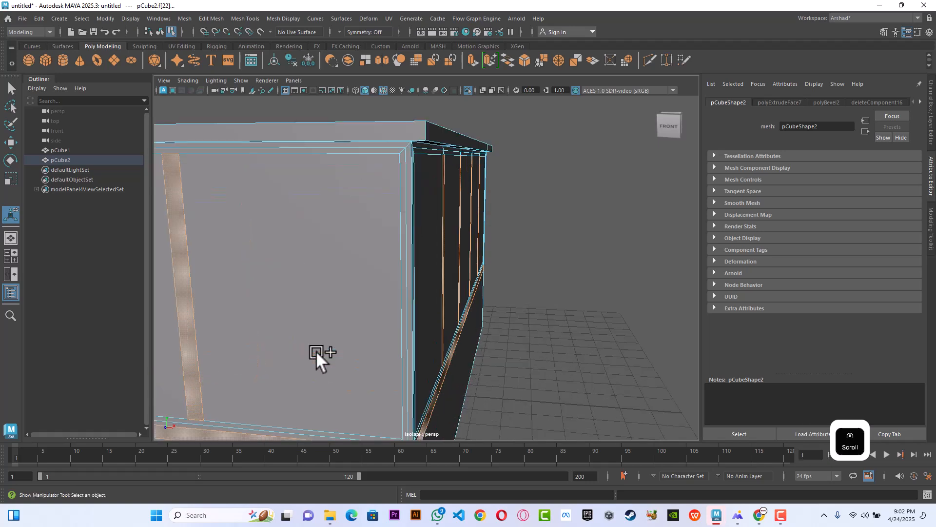
scroll(317, 353, "down", 2)
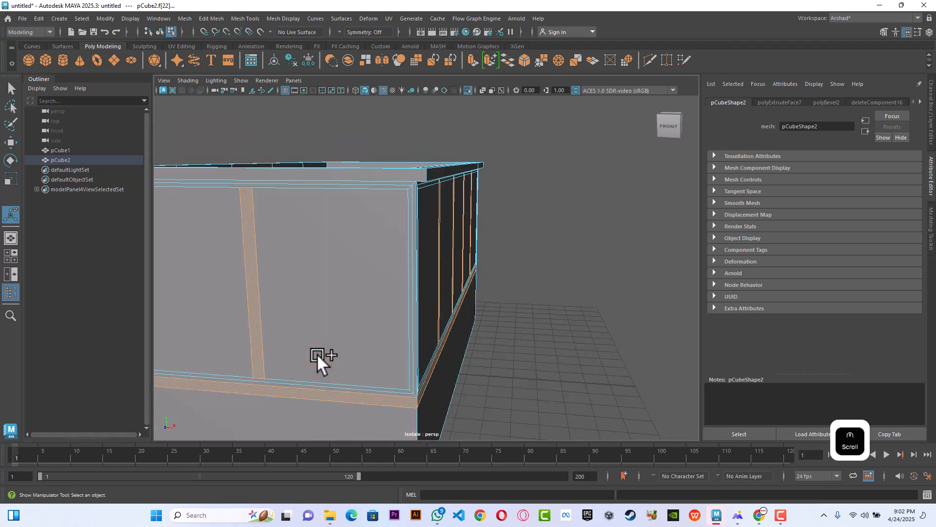
left_click_drag(325, 368, 511, 341, "alt")
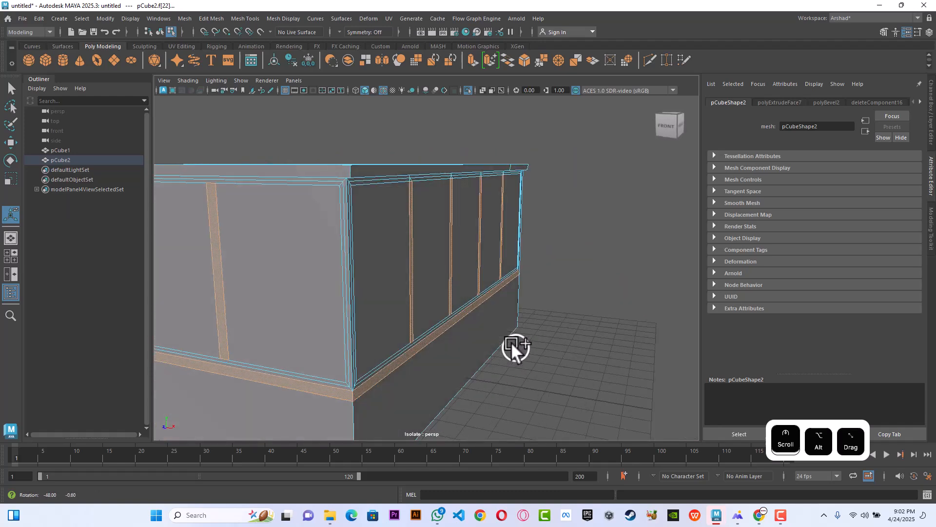
scroll(509, 343, "down", 3)
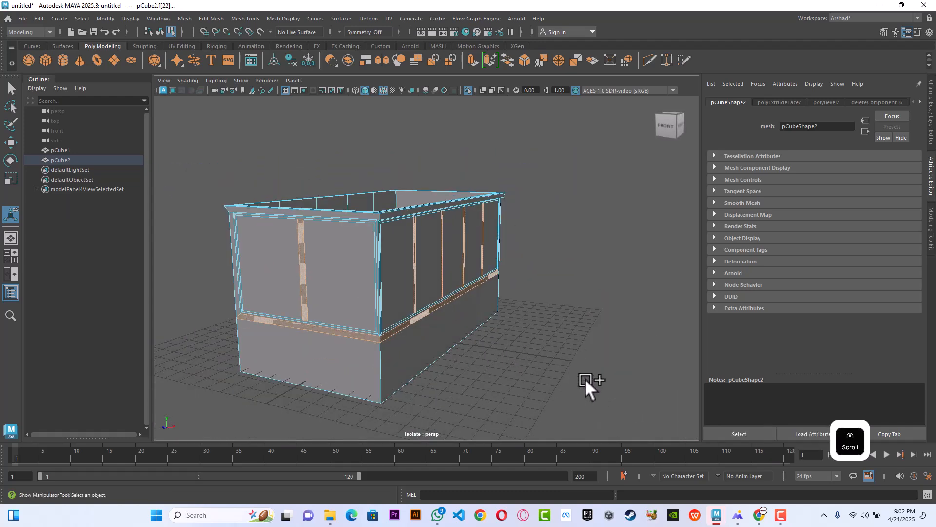
Step: Extrude the selected mullion and ledge faces with a thickness of 0.01, return to object mode and deselect the mesh
key("ctrl+e")
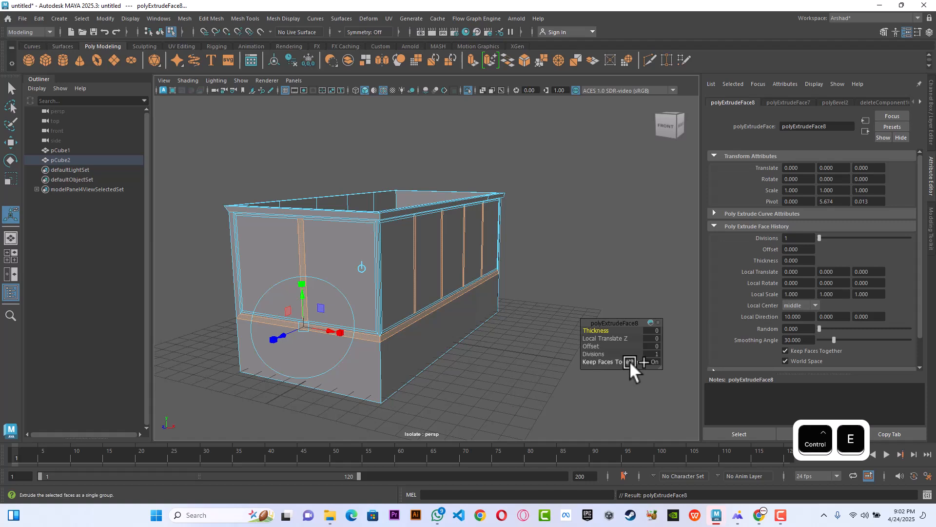
left_click_drag(592, 329, 593, 326, "ctrl")
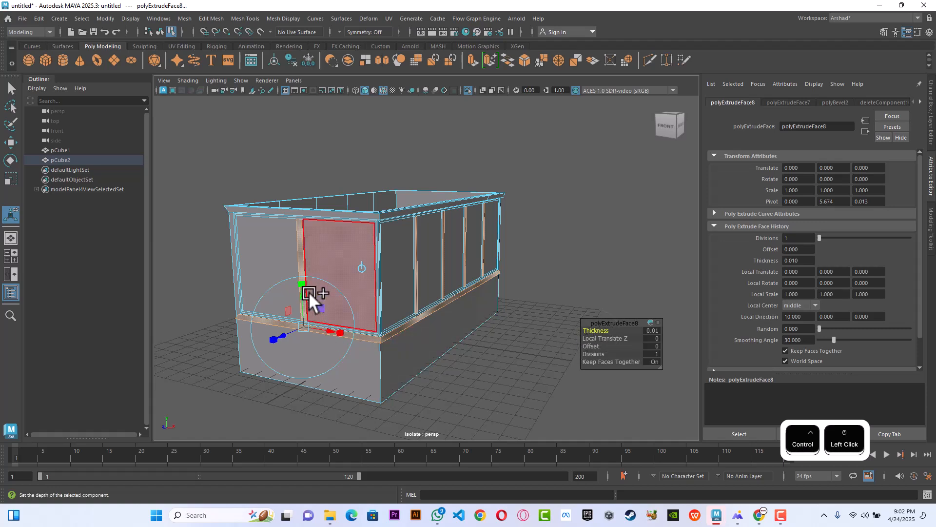
right_click_drag(309, 292, 373, 210)
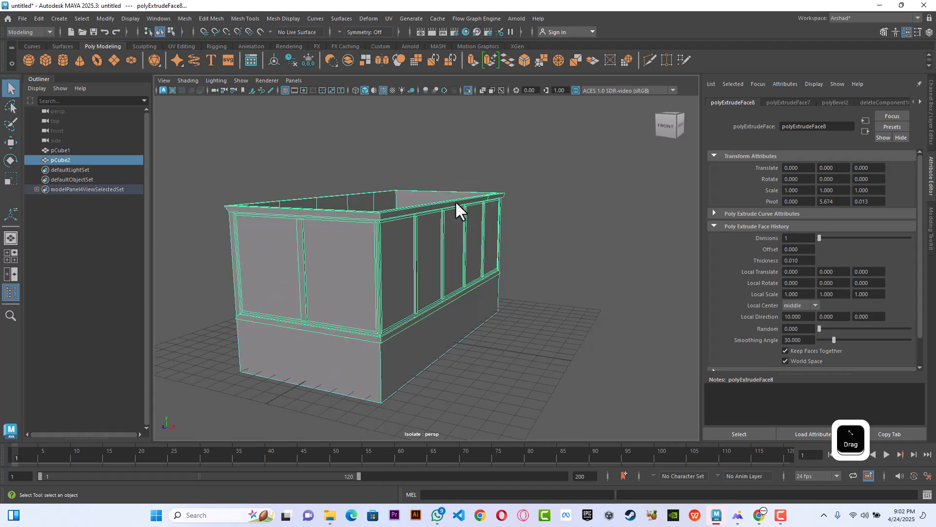
left_click(522, 182)
mouse_move(460, 281)
left_mouse_down("alt")
mouse_move(389, 278)
mouse_move(446, 266)
mouse_move(447, 276)
mouse_move(377, 279)
mouse_move(452, 274)
left_mouse_up("alt")
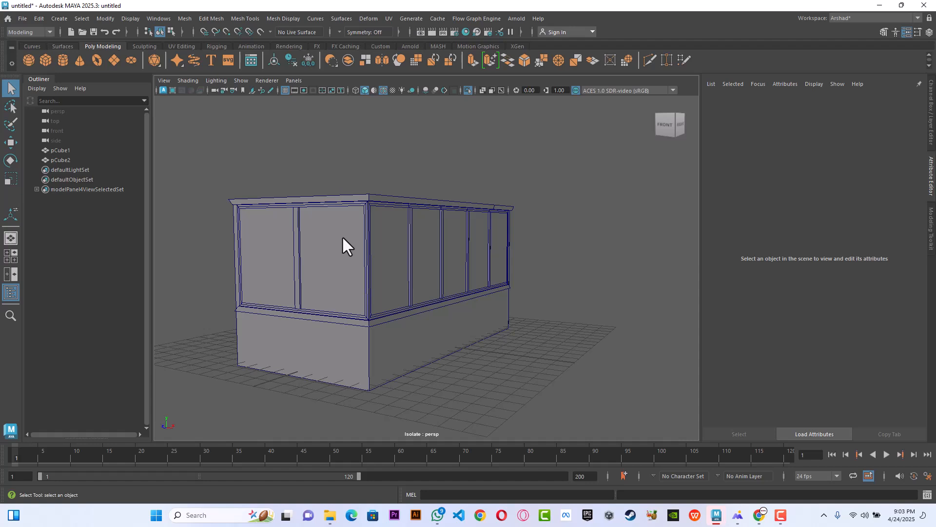
left_click_drag(346, 263, 356, 285, "alt")
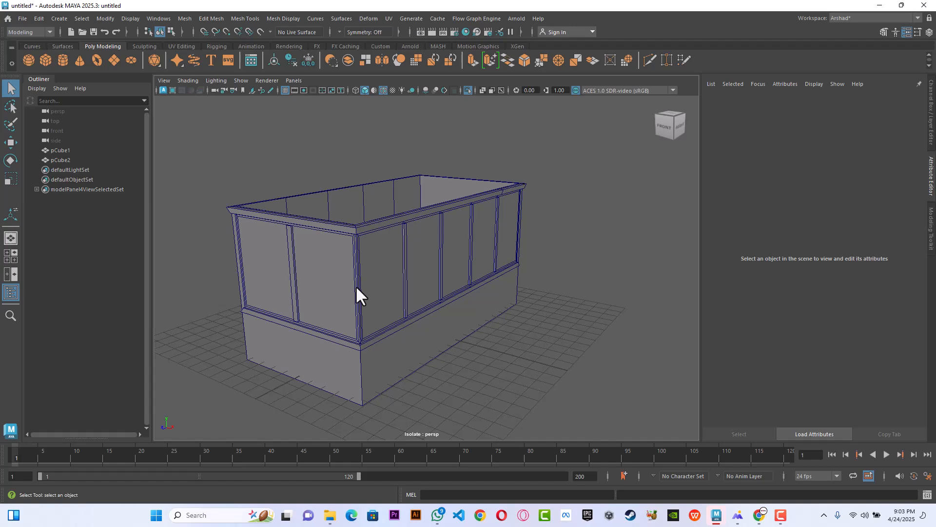
Step: Switch to the browser and close the Google Meet window
key("alt+Tab")
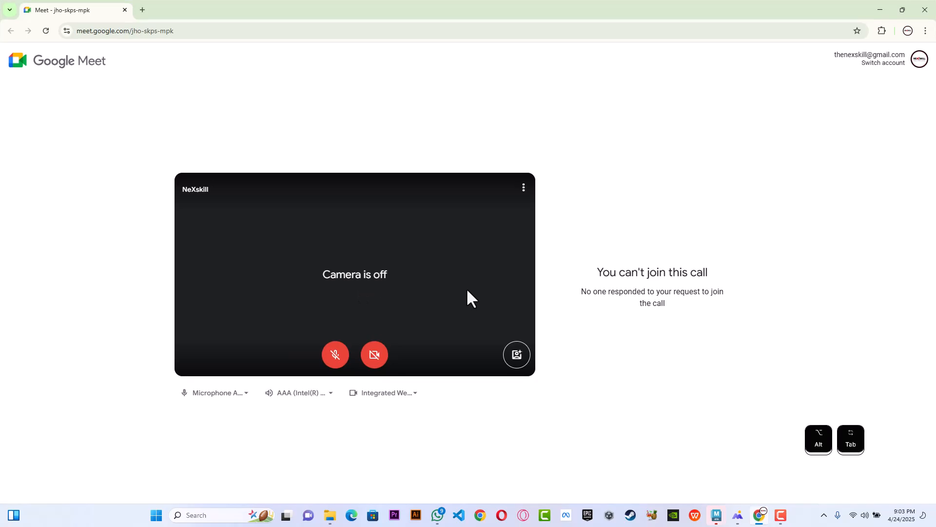
key("alt+Tab")
key("alt+Tab")
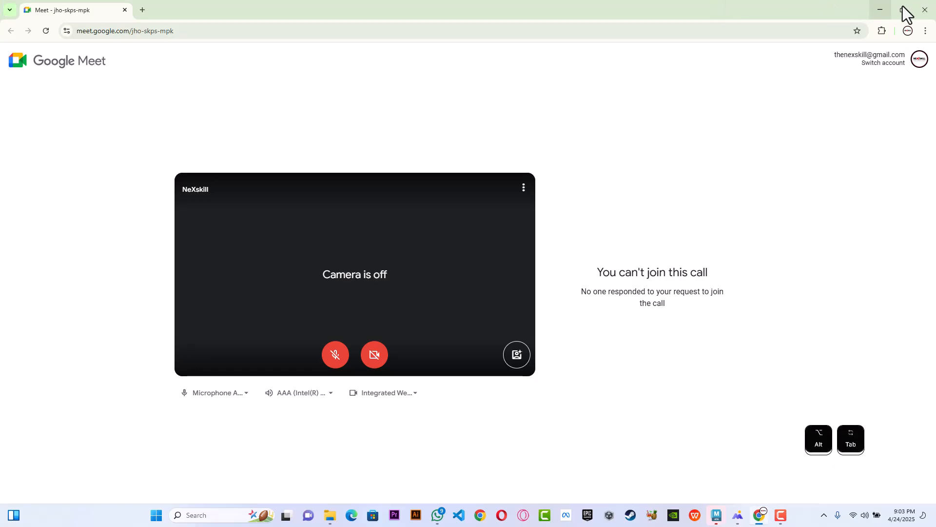
left_click(924, 10)
Step: Check the burger shop reference image in WPS Photos and return to Maya
key("alt+Tab")
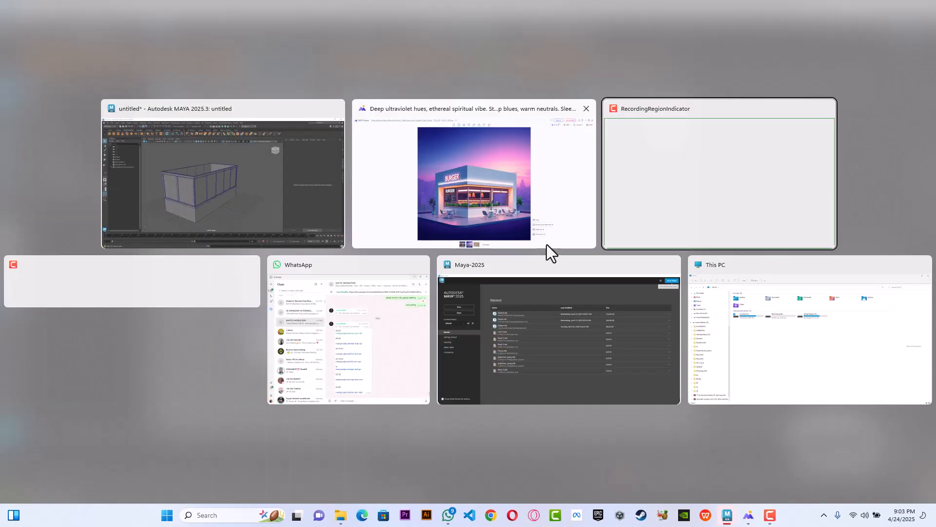
left_click(457, 213)
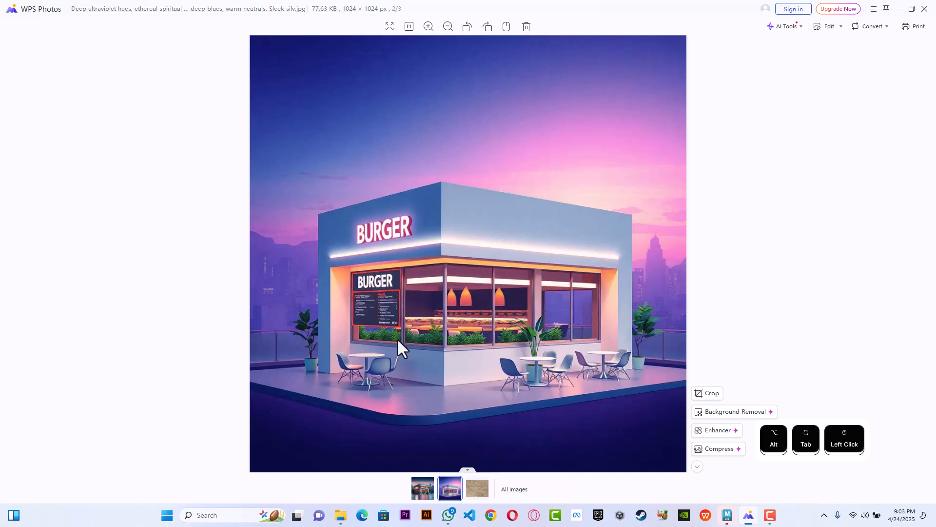
key("alt+Tab")
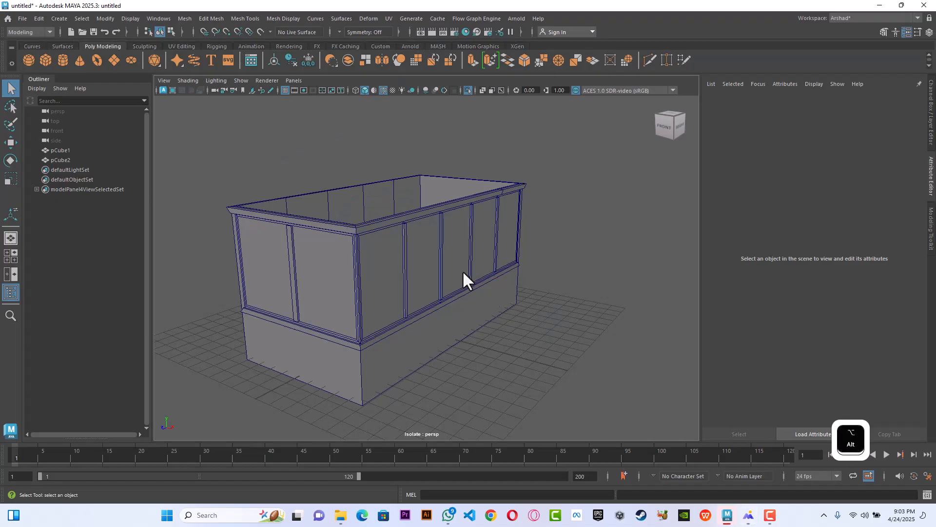
Step: End the view isolation to show the full building, and select its outer wall shell in the four-view layout
left_click_drag(378, 258, 398, 266, "alt")
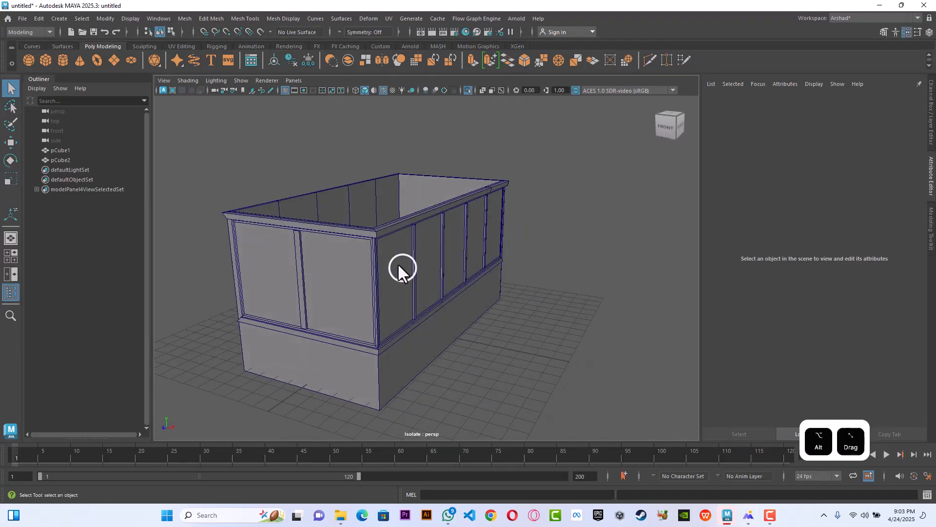
left_click(467, 91)
left_click_drag(469, 256, 412, 282, "alt")
left_click(373, 199)
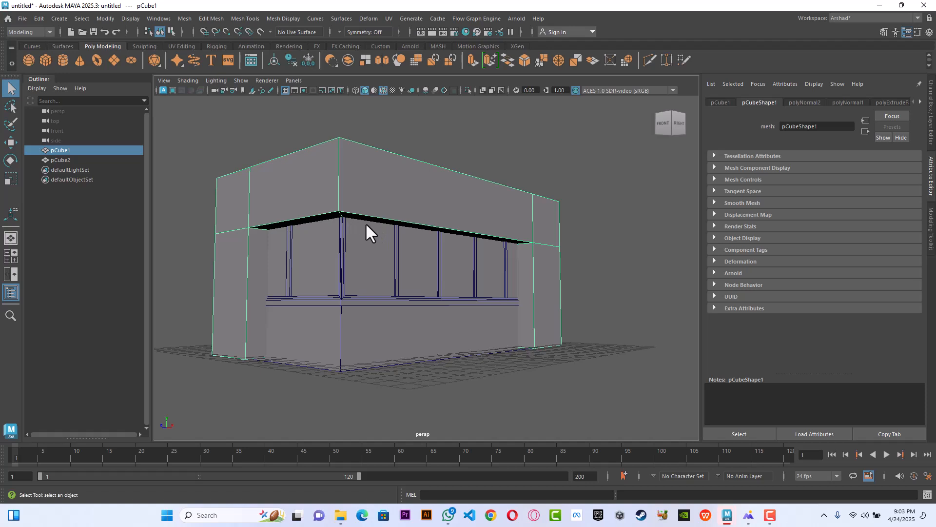
key("space")
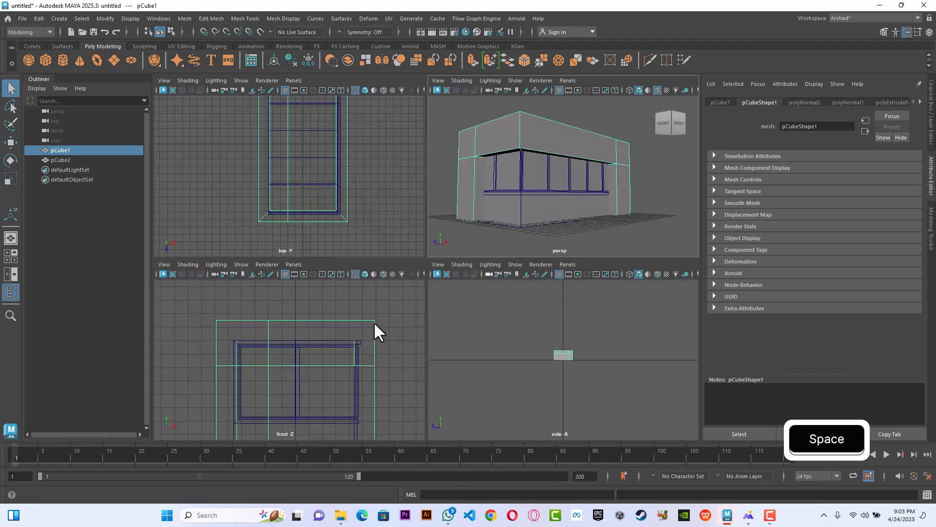
Step: Show the building in the maximized side view with wireframe display
key("space")
key("space")
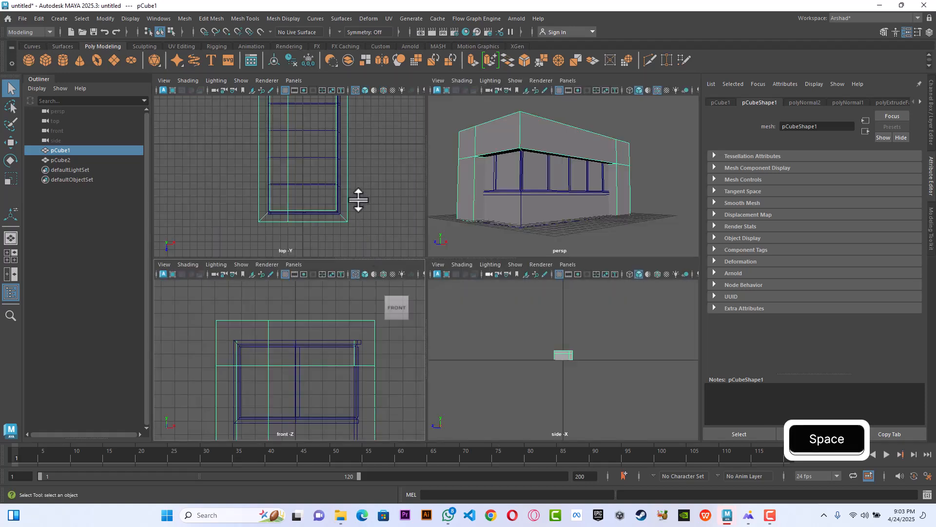
key("space")
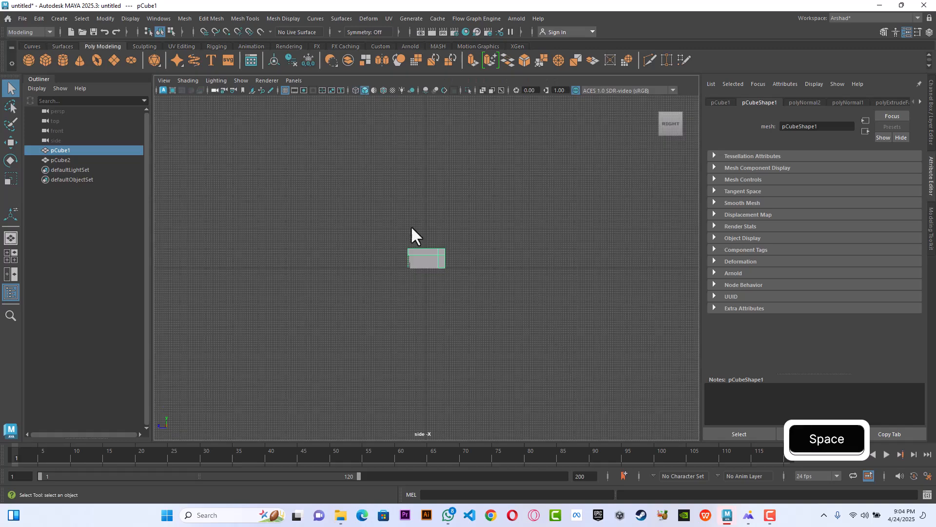
scroll(412, 223, "up", 6)
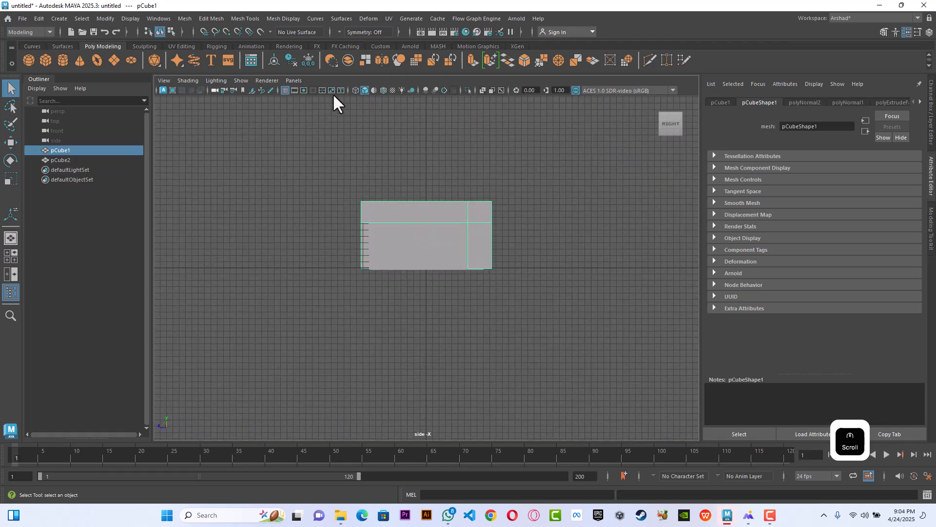
left_click(355, 90)
scroll(394, 171, "up", 3)
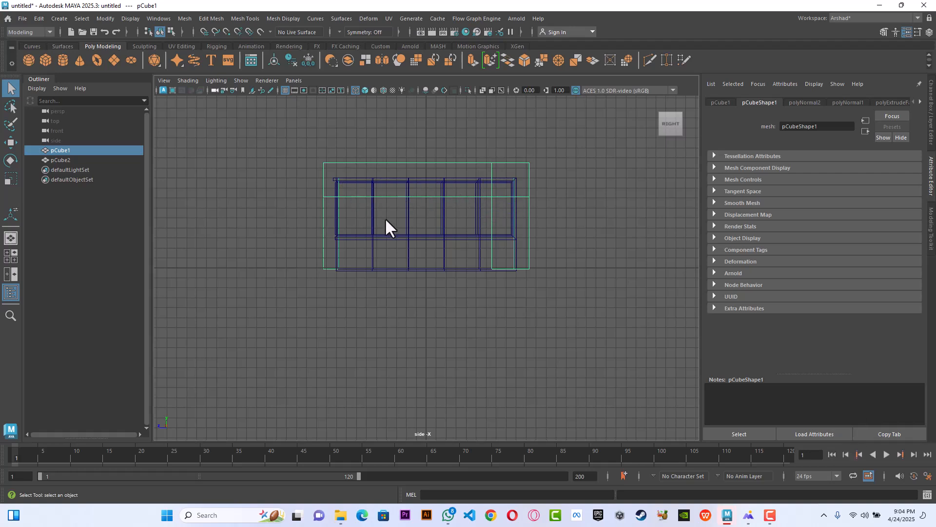
Step: Raise the outer shell's upper vertices until the fascia's lower edge meets the top of the window frames
right_click_drag(335, 162, 296, 168)
left_click_drag(271, 133, 576, 208)
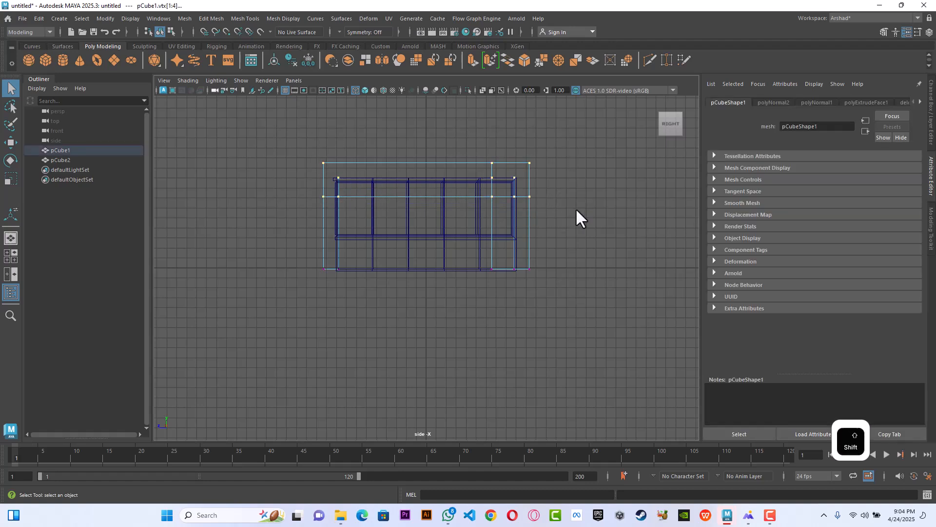
left_click(11, 143)
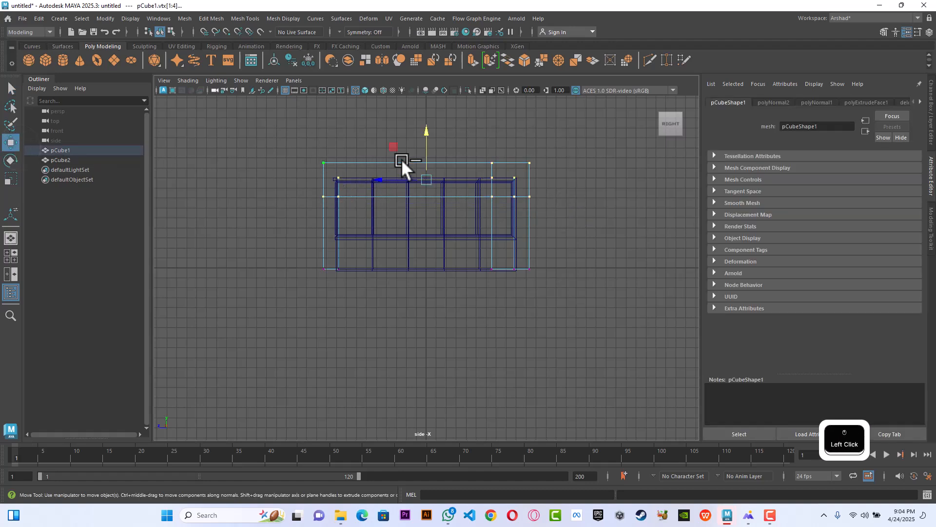
left_click_drag(426, 139, 431, 122)
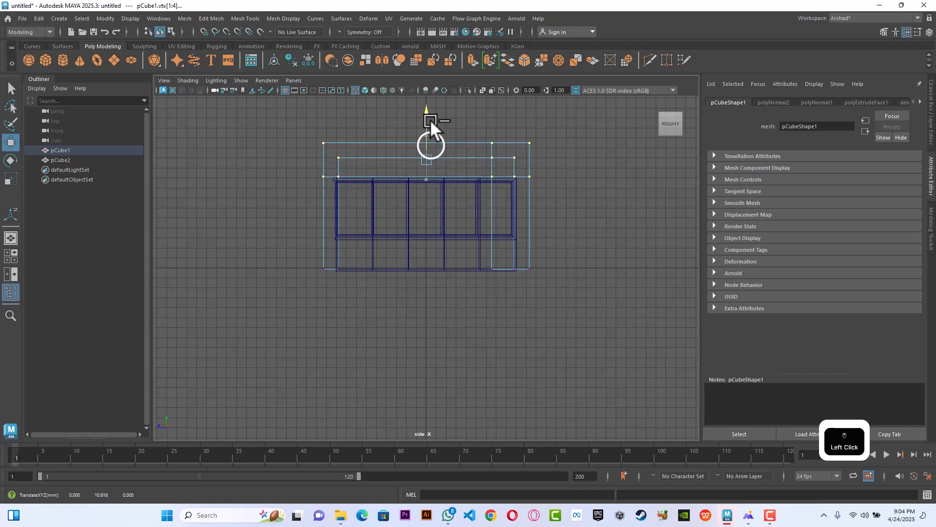
key("space")
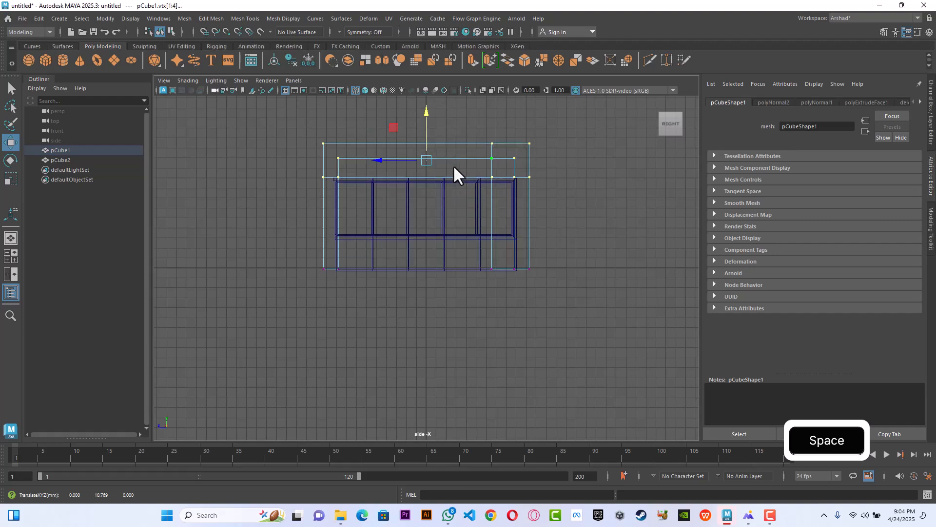
key("space")
left_click(589, 184)
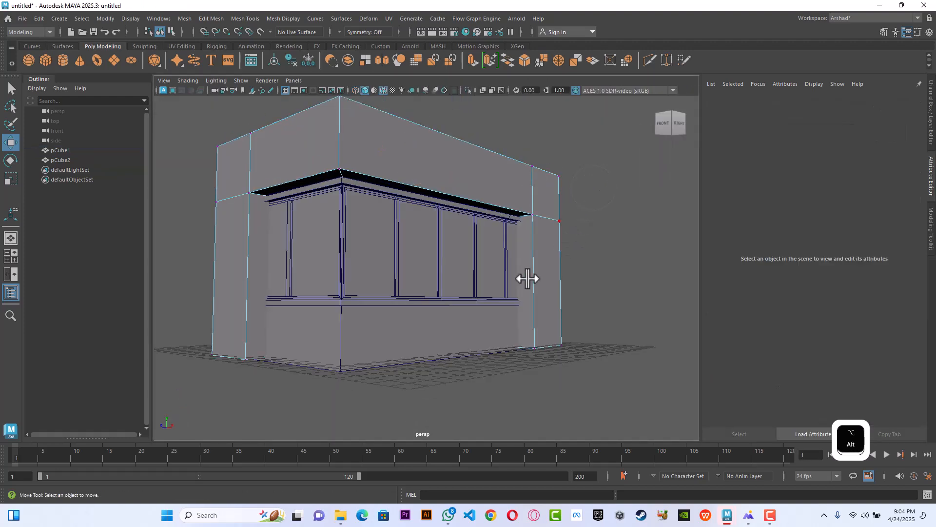
mouse_move(526, 278)
left_mouse_down("alt")
mouse_move(484, 272)
mouse_move(517, 271)
mouse_move(535, 282)
mouse_move(529, 291)
left_mouse_up("alt")
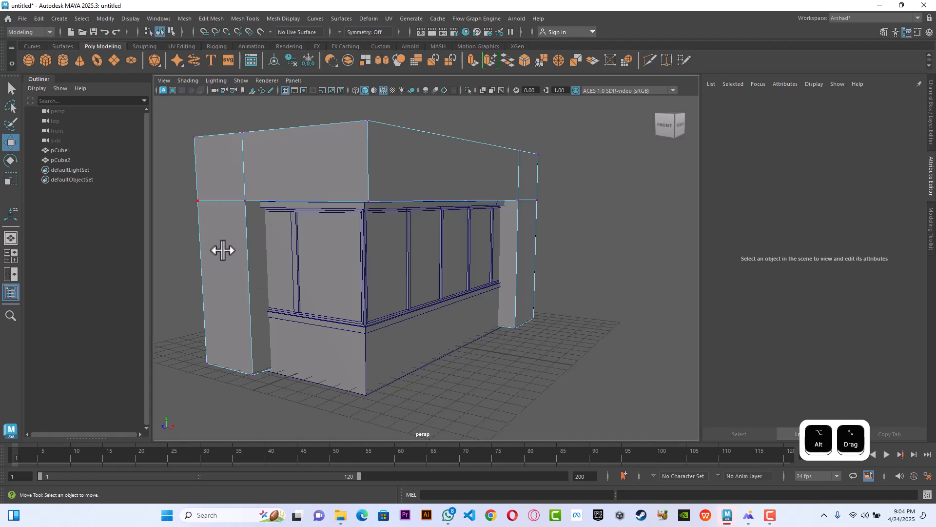
Step: Switch to the maximized front view and frame the building
key("space")
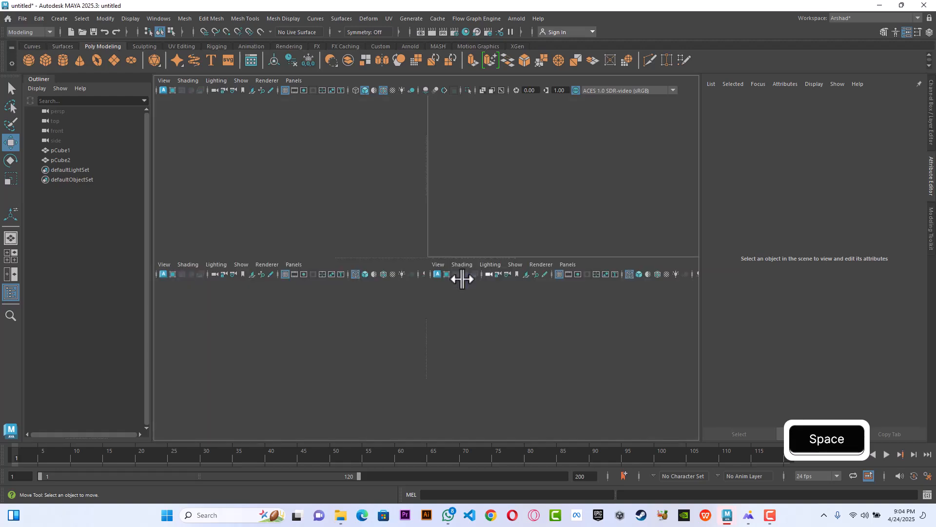
key("space")
scroll(397, 332, "down", 2)
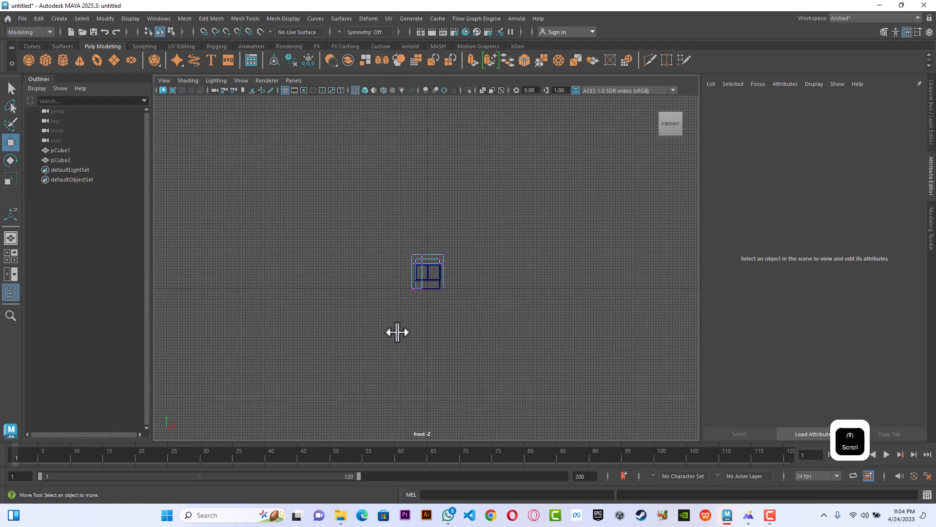
scroll(397, 323, "up", 6)
scroll(398, 324, "up", 4)
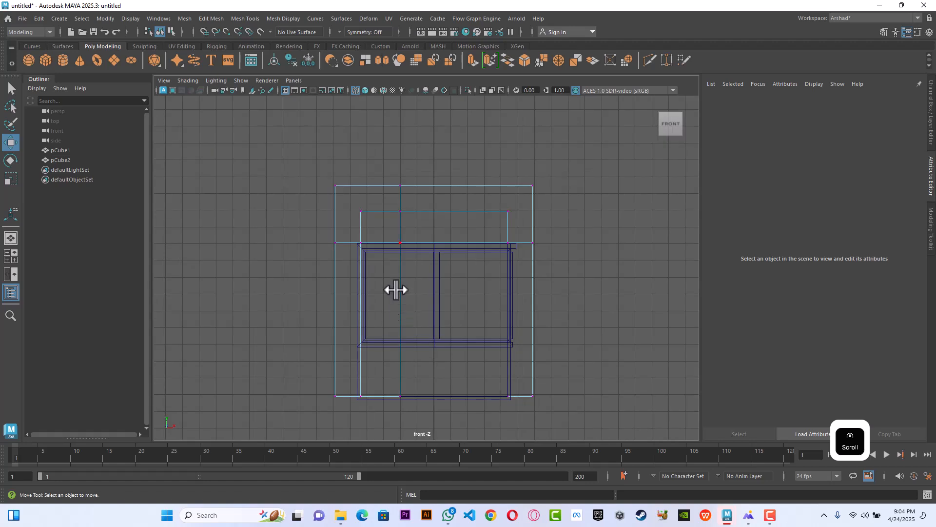
left_click_drag(423, 170, 357, 426)
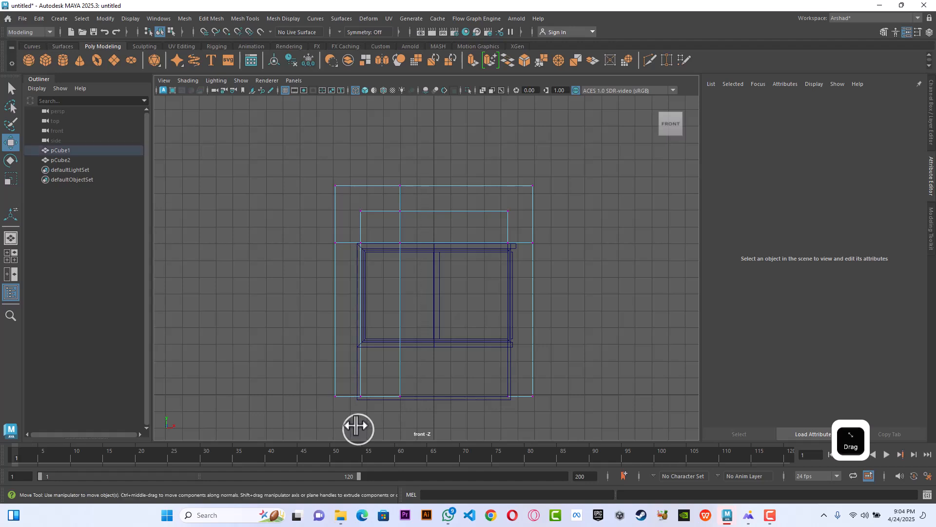
left_click_drag(423, 293, 417, 293)
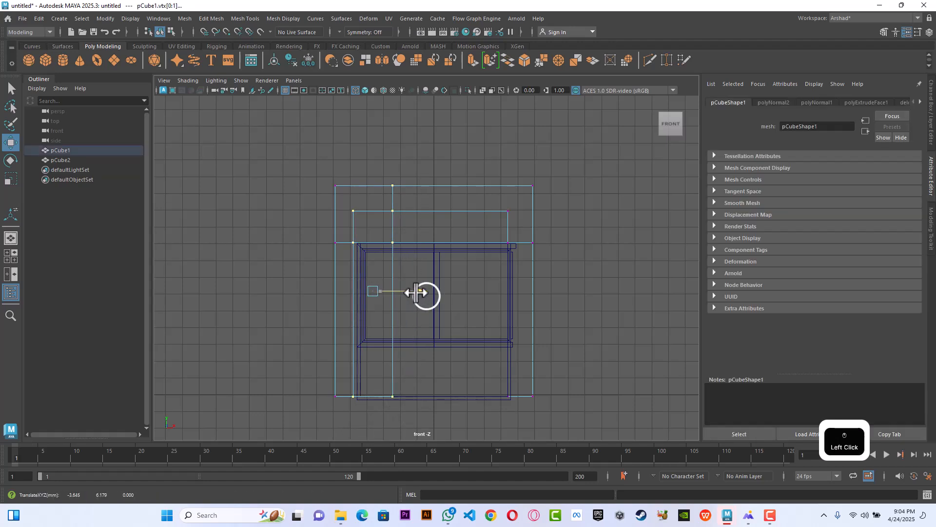
key("ctrl+z")
Step: Narrow the left pillar of the front face by shifting only its inner edge vertices outward
left_click_drag(427, 159, 398, 422)
left_click_drag(433, 296, 420, 294)
key("space")
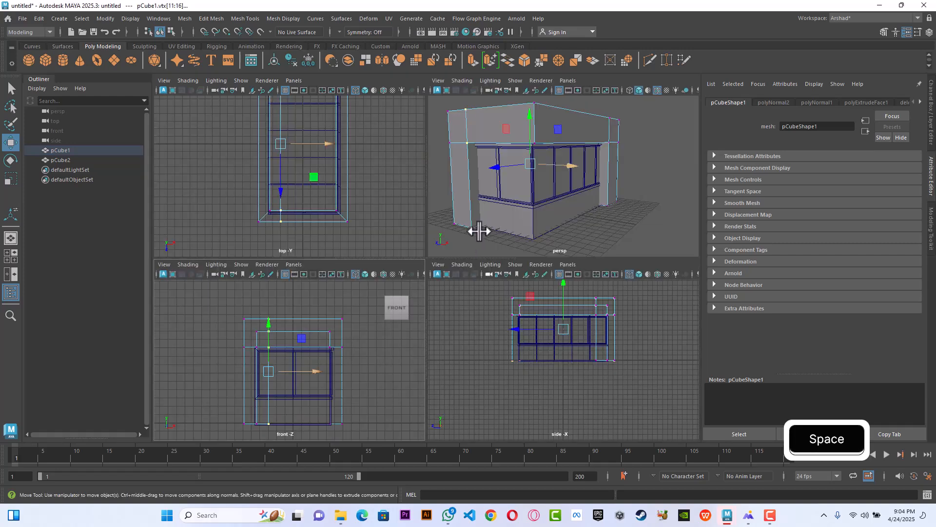
key("space")
mouse_move(465, 245)
left_mouse_down("alt")
mouse_move(536, 244)
mouse_move(483, 249)
left_mouse_up("alt")
key("space")
key("space")
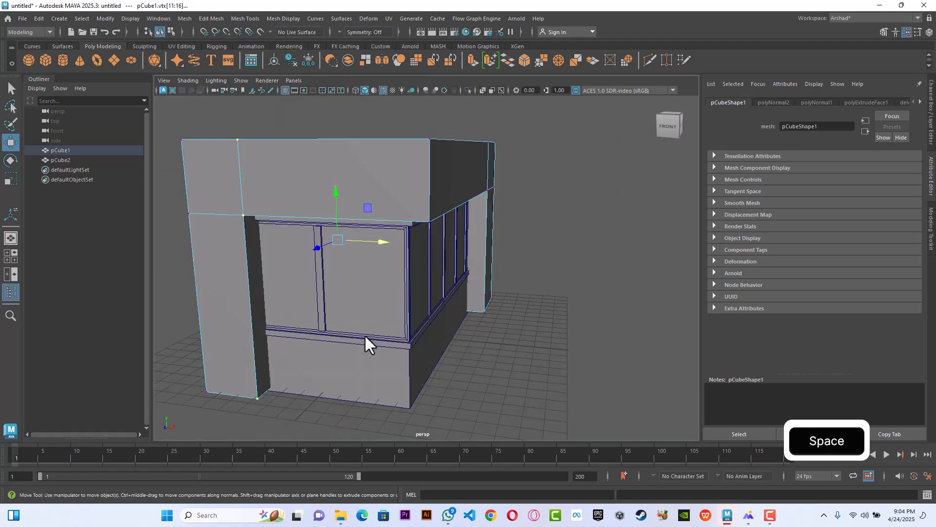
key("space")
key("space")
scroll(352, 350, "up", 2)
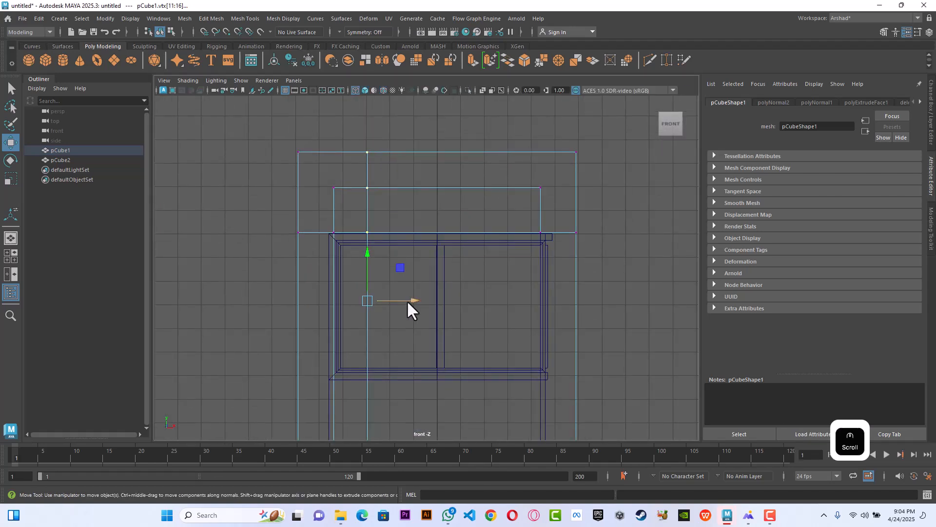
left_click_drag(407, 300, 400, 300)
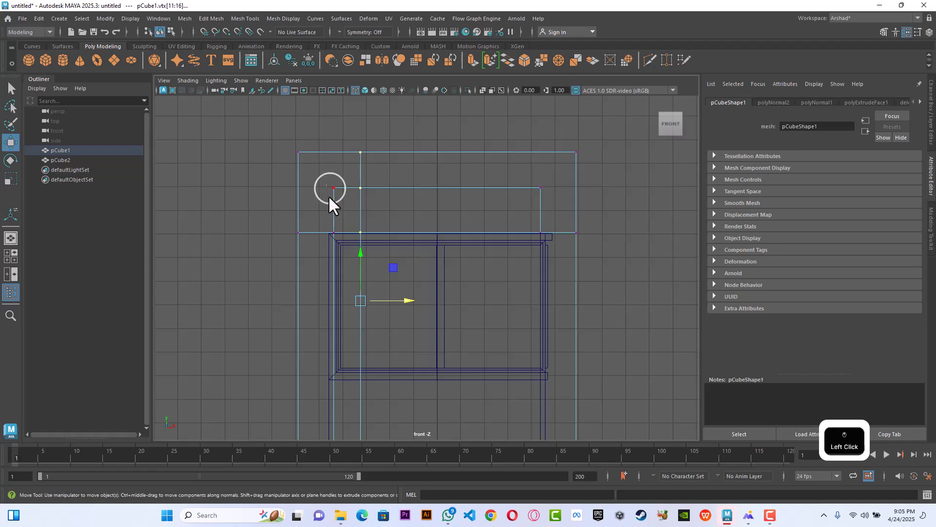
Step: Shift the shell's recessed vertices to line up with the inner building's wall edge, and narrow the front pillar slightly more
left_click_drag(328, 195, 343, 515)
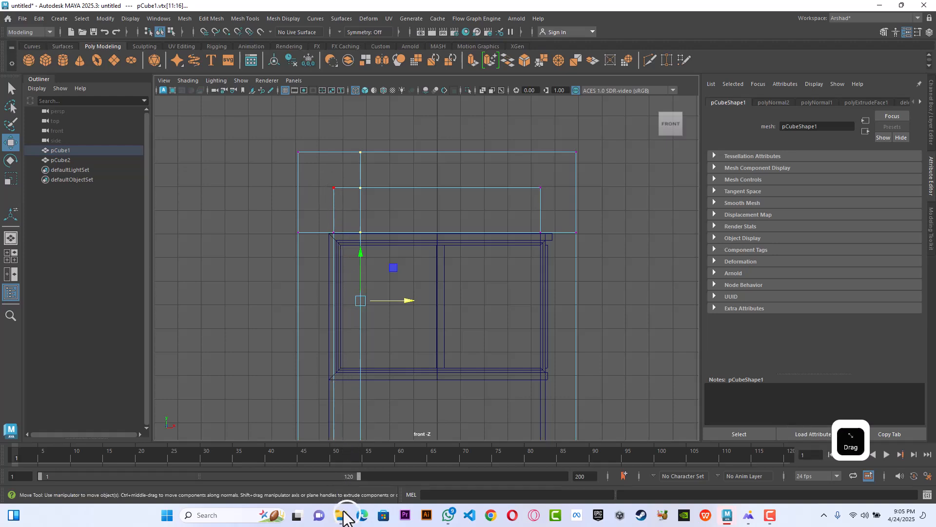
scroll(348, 329, "down", 4)
scroll(399, 305, "up", 3)
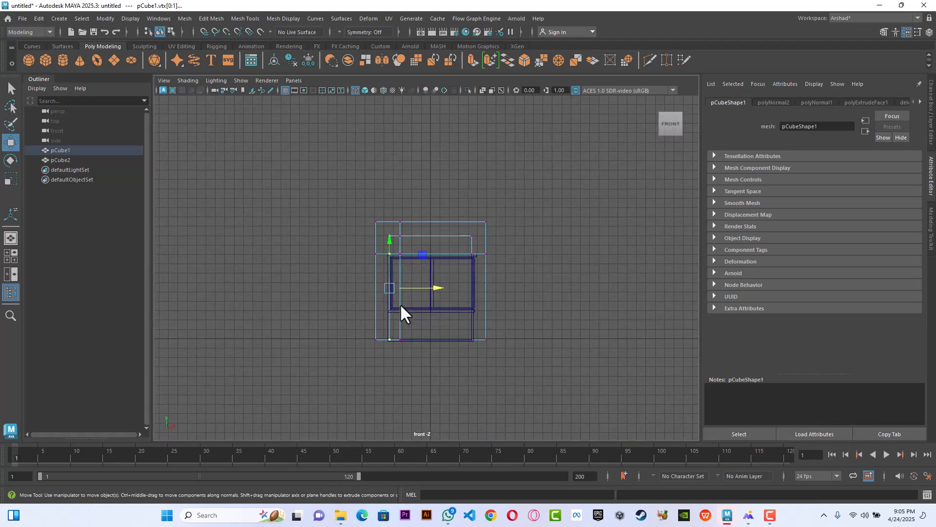
scroll(400, 303, "up", 2)
left_click_drag(400, 157, 353, 418)
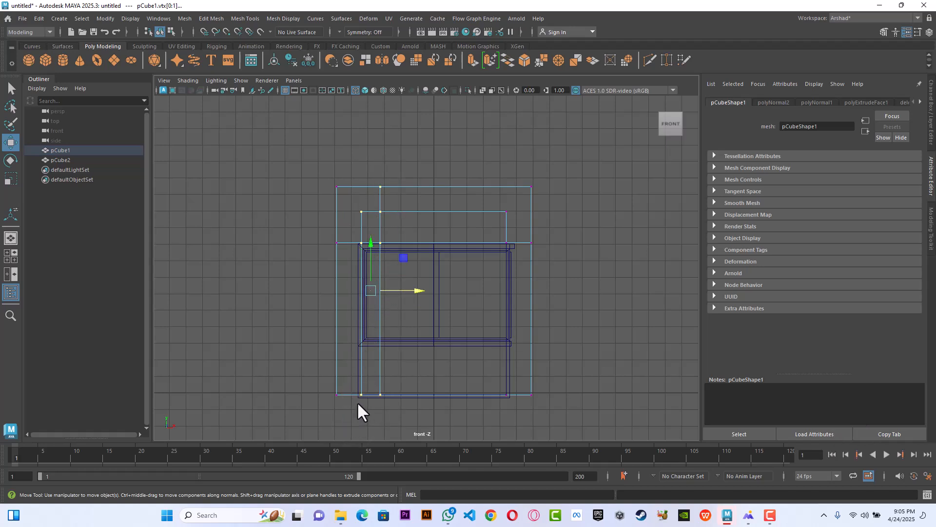
left_click_drag(408, 288, 405, 288)
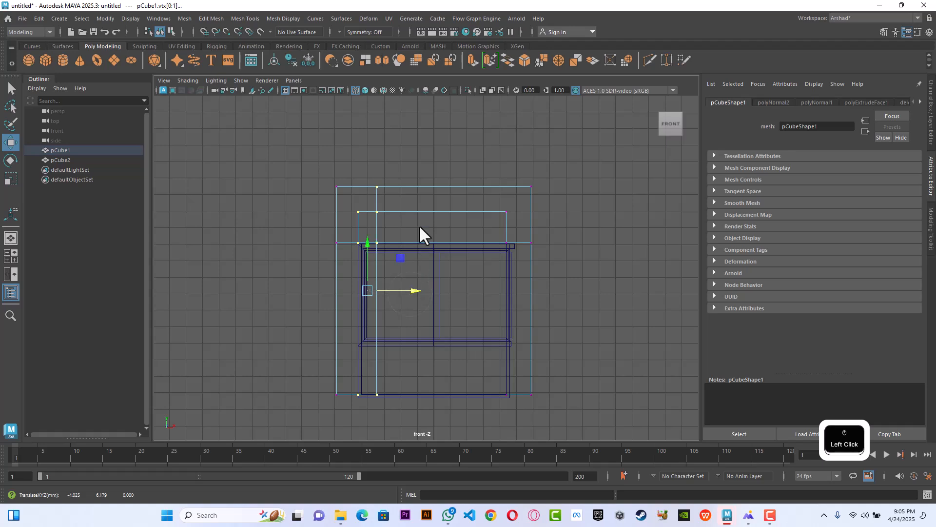
left_click_drag(418, 162, 376, 448)
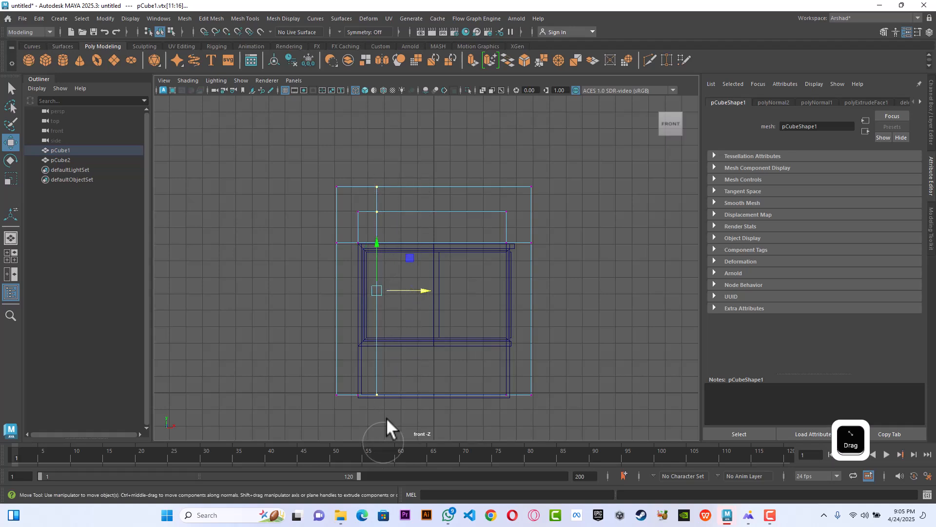
left_click_drag(415, 288, 411, 290)
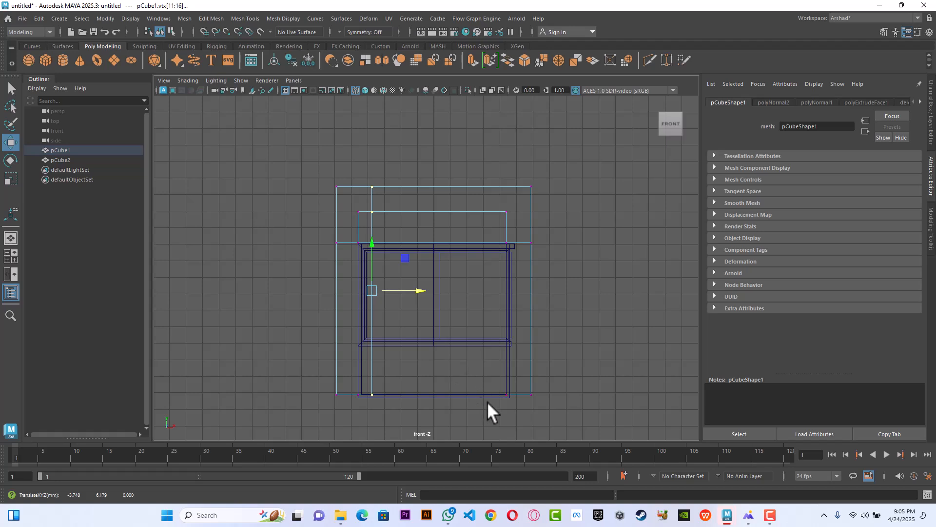
Step: Lower the outer shell's bottom vertices to the base line of the inner building and deselect them
left_click_drag(566, 370, 368, 422)
scroll(350, 423, "up", 2)
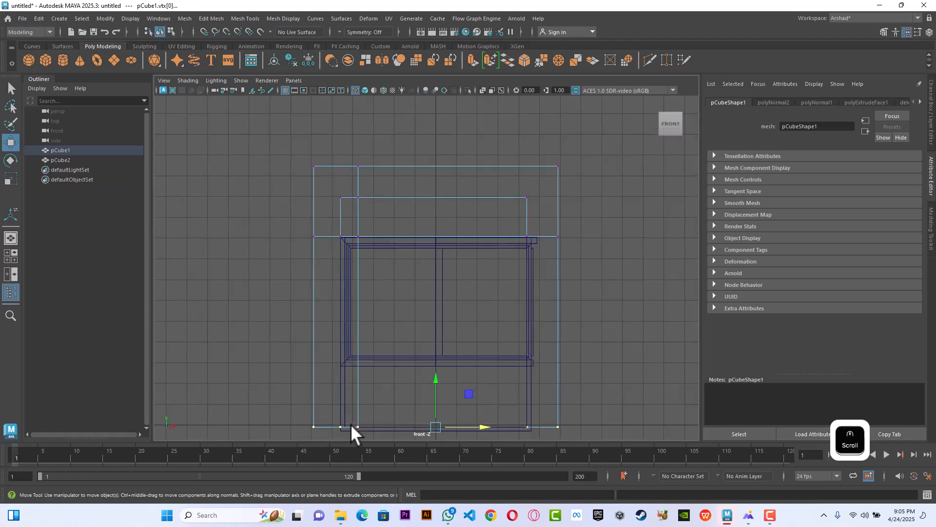
middle_click_drag(388, 398, 388, 313, "alt")
right_click_drag(388, 313, 411, 374, "alt")
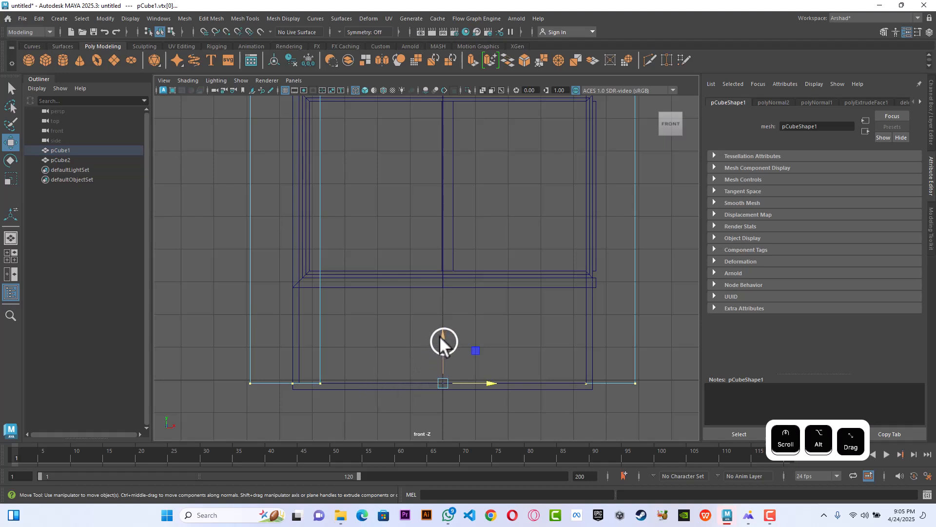
left_click_drag(440, 336, 440, 343)
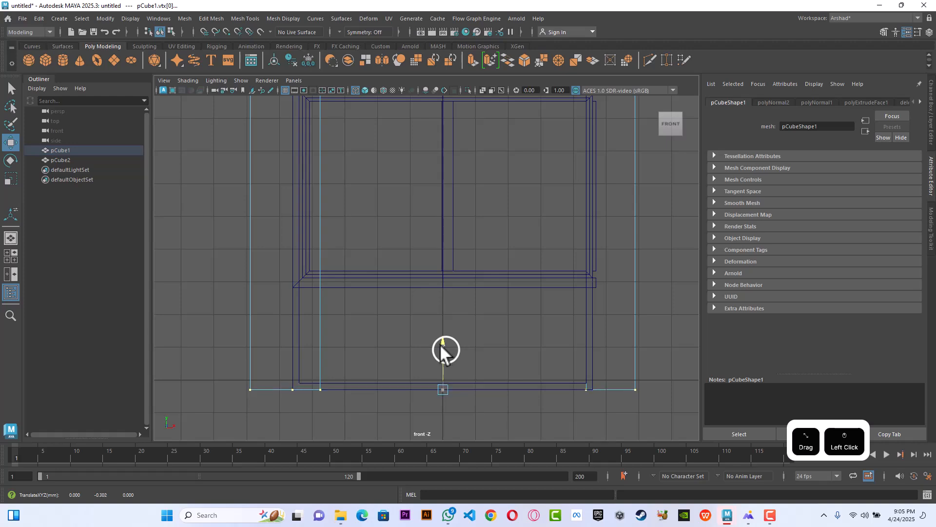
key("space")
key("space")
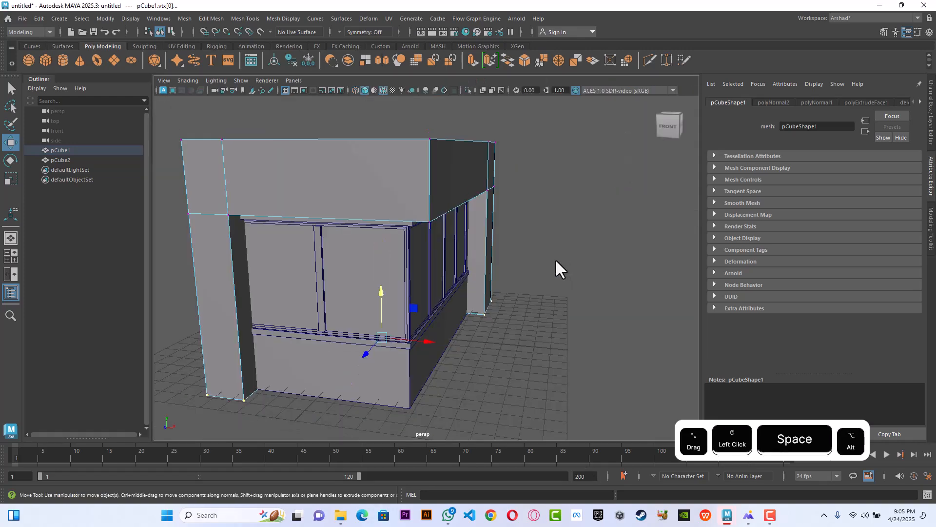
left_click_drag(557, 267, 622, 252, "alt")
left_click(624, 255)
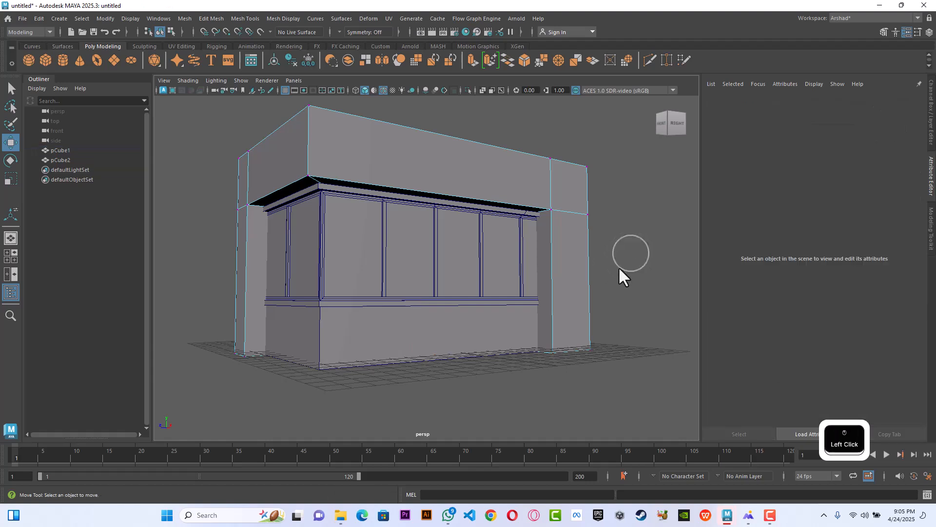
scroll(553, 314, "down", 3)
mouse_move(554, 314)
left_mouse_down("alt")
mouse_move(583, 315)
mouse_move(571, 314)
left_mouse_up("alt")
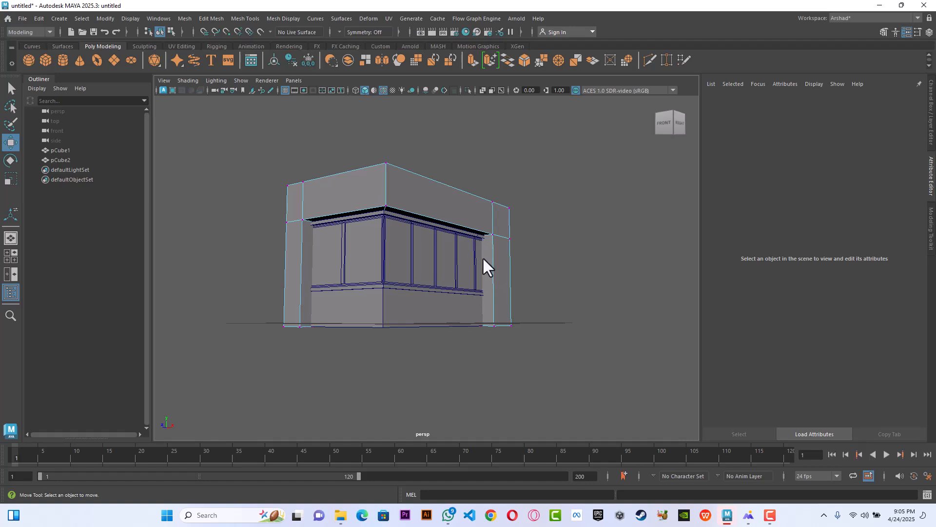
Step: Try to narrow the side face's pillar by shifting both its edge and recessed vertices in the side view, and undo the move
key("space")
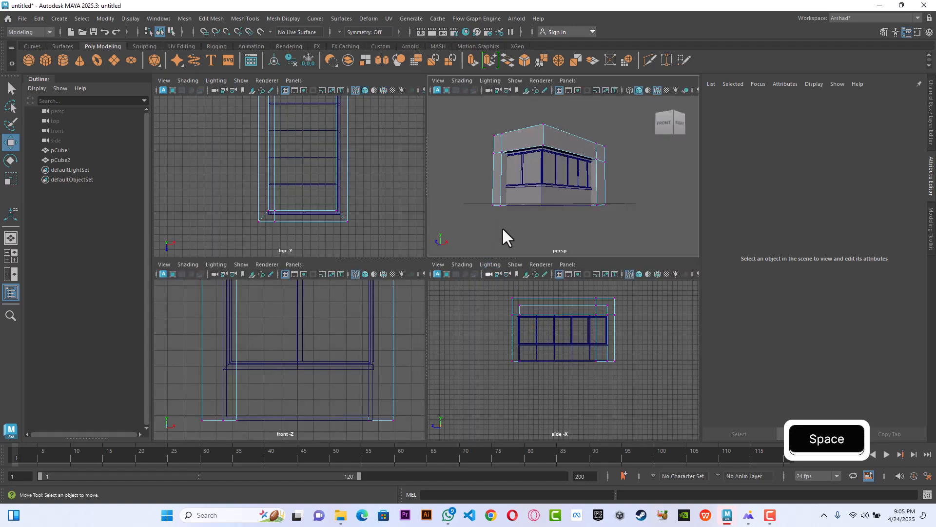
key("space")
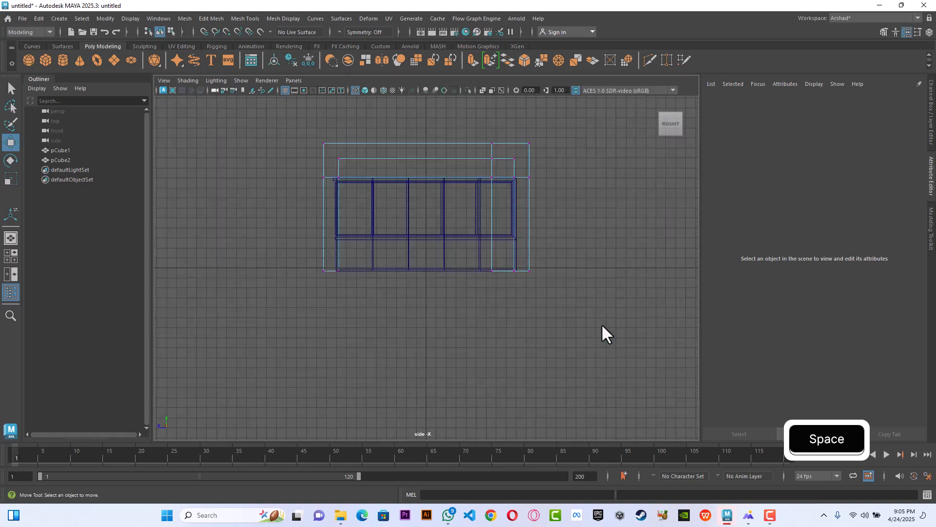
left_click_drag(475, 139, 519, 317)
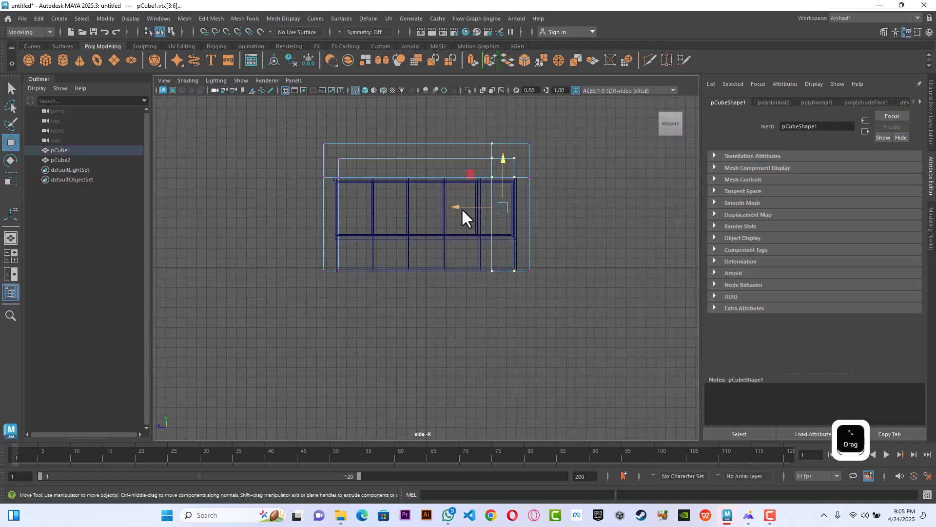
left_click_drag(461, 208, 465, 206)
key("ctrl+z")
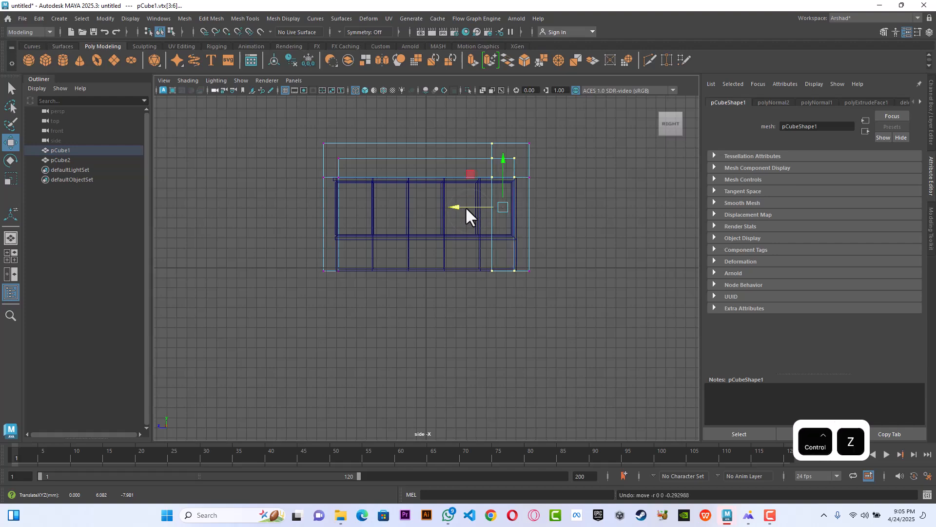
Step: Shift all the vertices of the pillar at the far end of the side face outward, away from the windows, in the side view
key("space")
key("space")
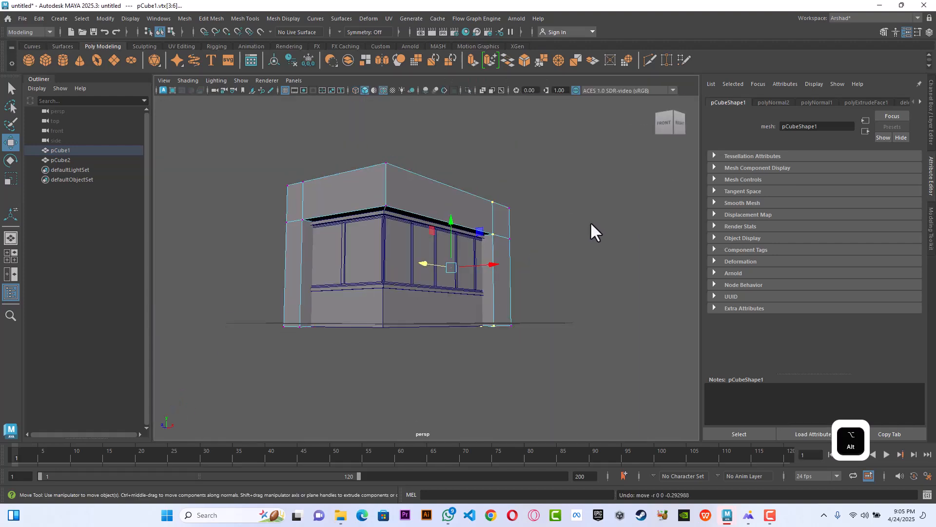
mouse_move(591, 229)
left_mouse_down("alt")
mouse_move(565, 224)
mouse_move(603, 218)
mouse_move(560, 200)
mouse_move(569, 230)
mouse_move(583, 233)
left_mouse_up("alt")
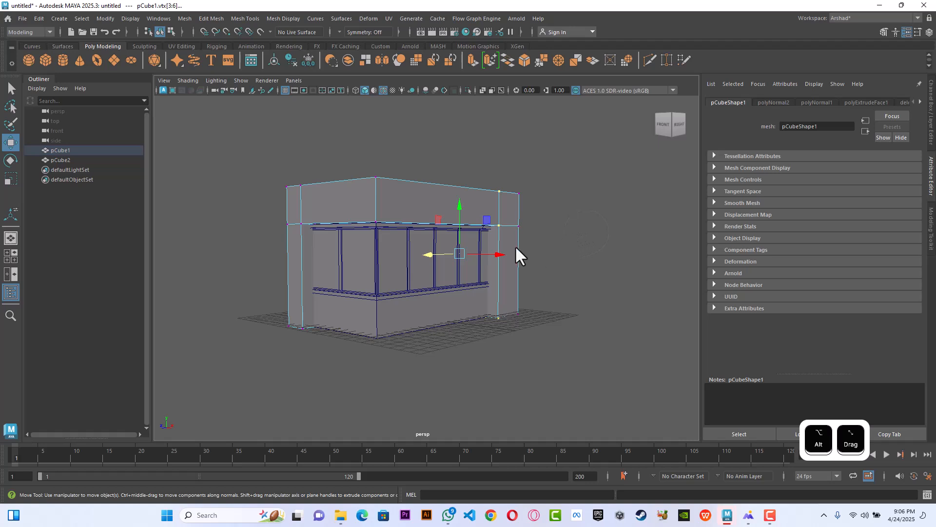
key("space")
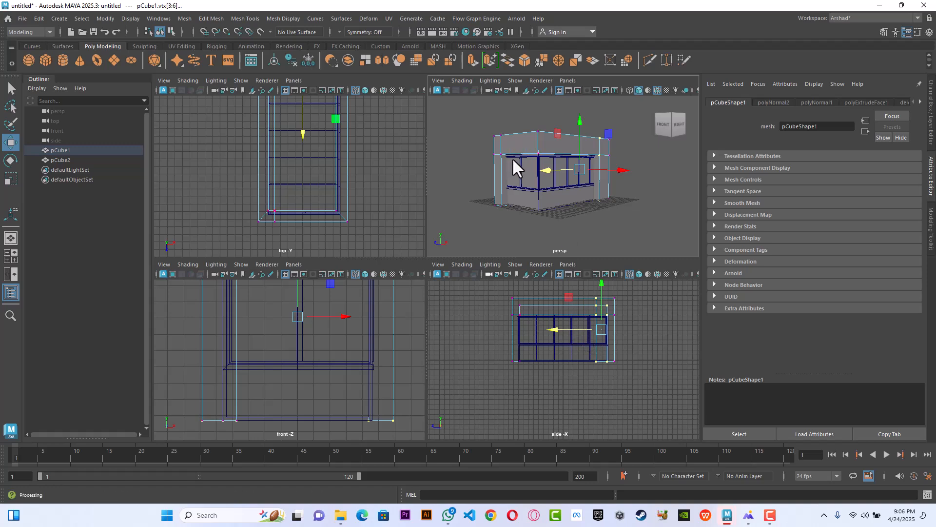
scroll(620, 321, "up", 3)
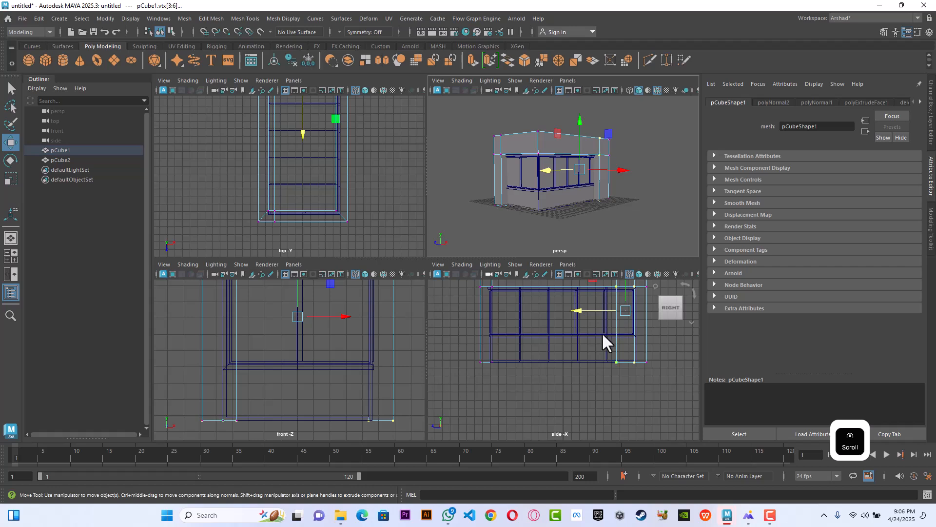
left_click_drag(587, 333, 495, 384, "alt")
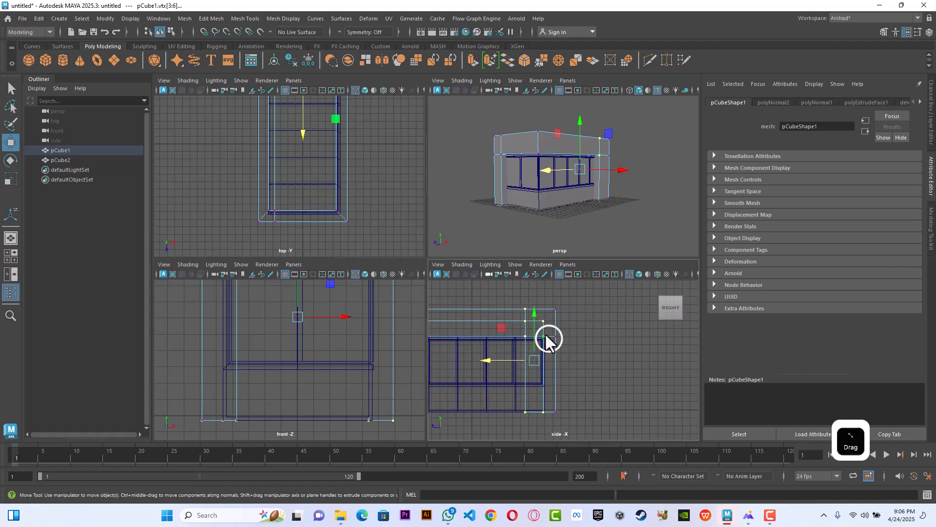
left_click_drag(587, 307, 513, 428)
mouse_move(506, 361)
left_mouse_down()
mouse_move(526, 360)
mouse_move(505, 365)
left_mouse_up()
scroll(551, 371, "up", 3)
scroll(552, 372, "up", 2)
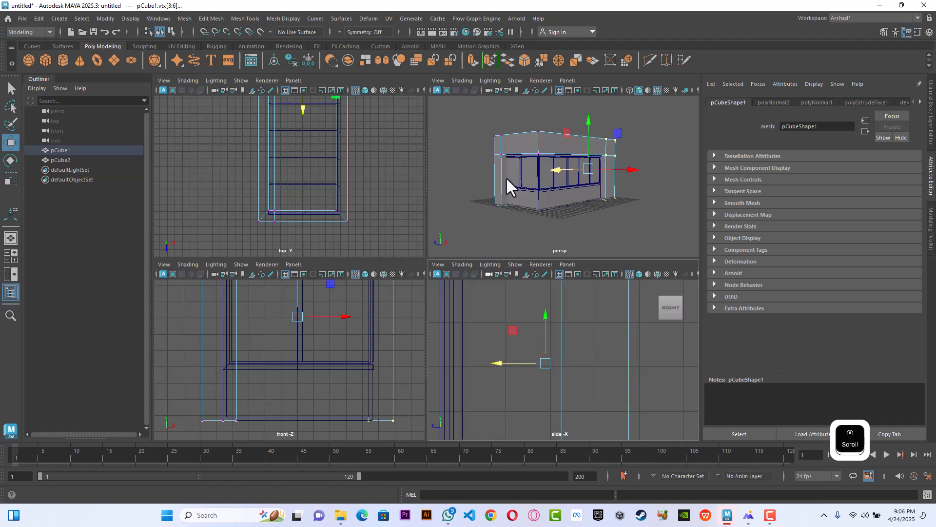
scroll(505, 183, "down", 3)
scroll(551, 189, "up", 4)
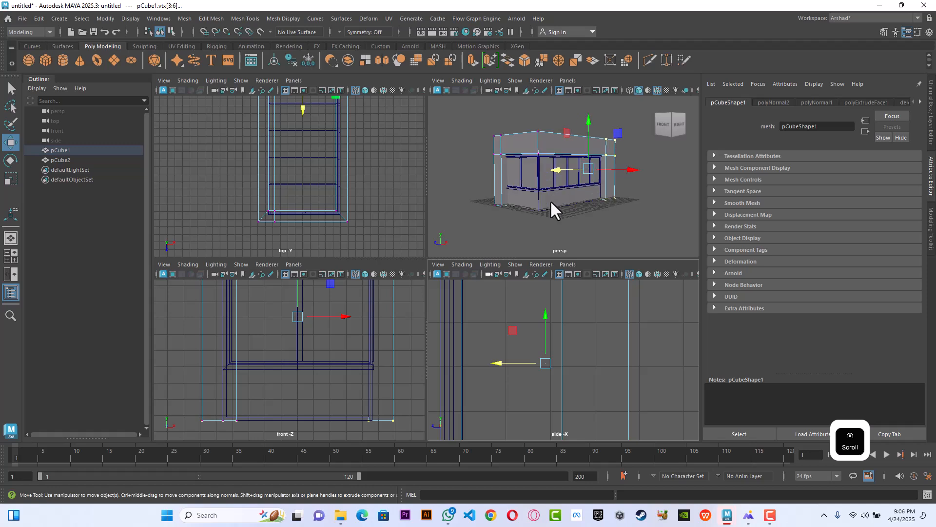
Step: Return the shell to object mode and compare the building's proportions with the burger shop reference image in WPS Photos
right_click(598, 206)
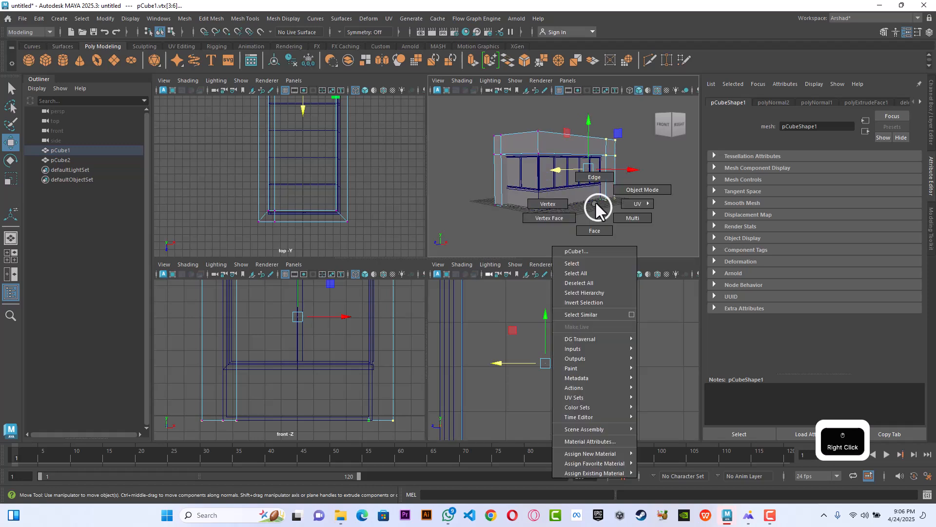
left_click(645, 212)
key("space")
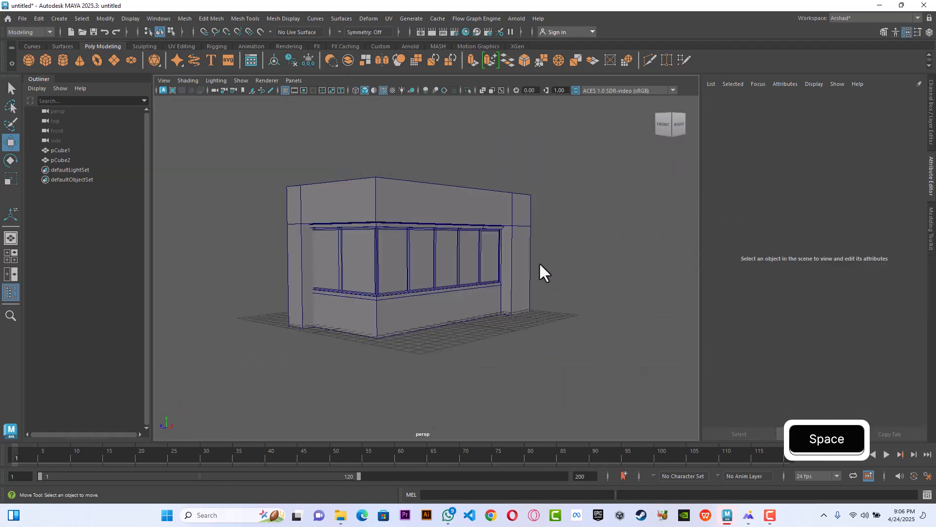
left_click_drag(539, 262, 577, 401, "alt")
key("alt+Tab")
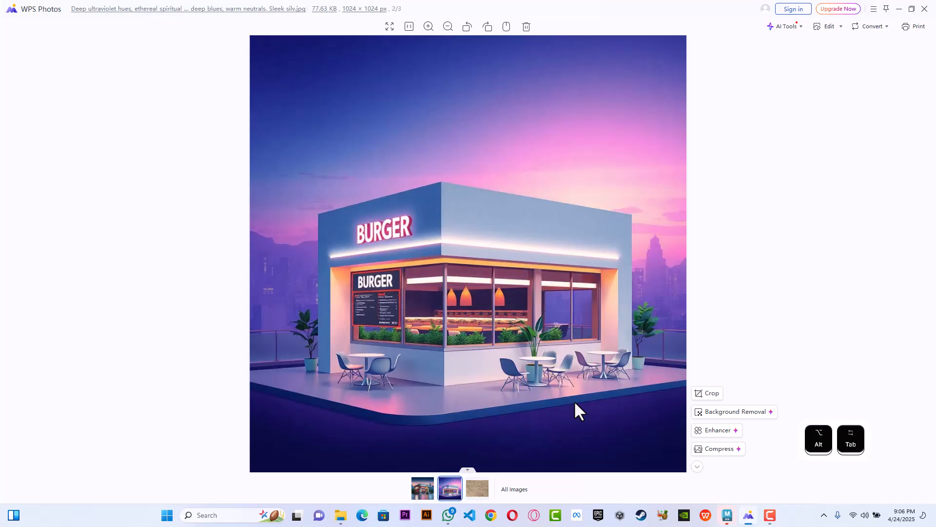
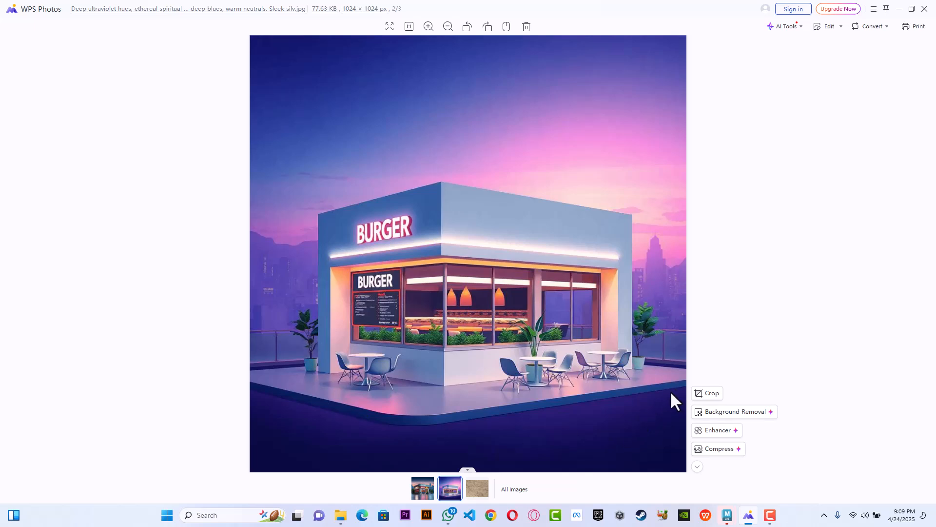
left_click(899, 9)
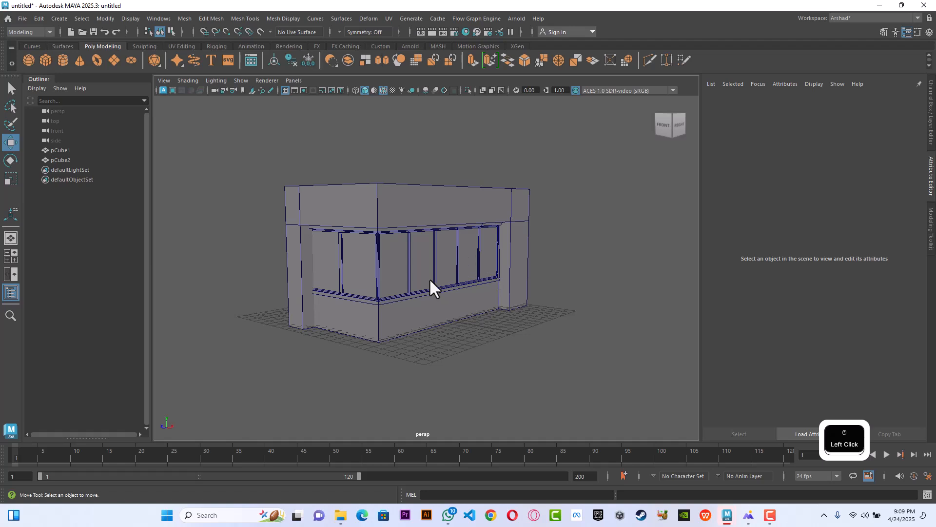
left_click_drag(429, 279, 436, 261, "alt")
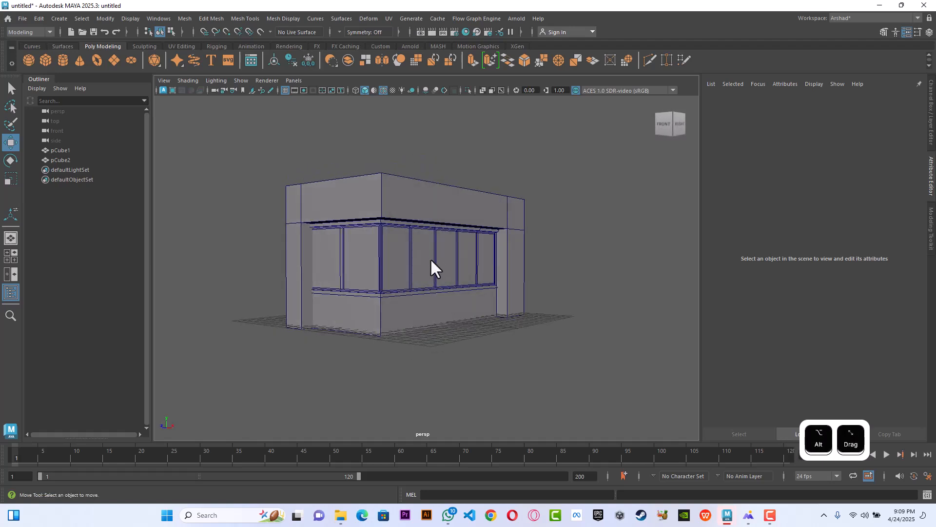
left_click_drag(392, 281, 443, 284, "alt")
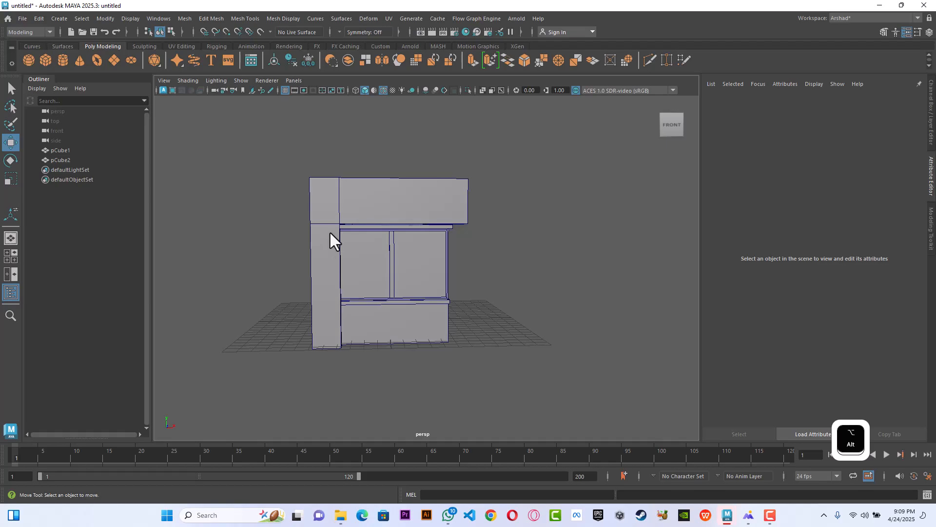
Step: Shift all the vertices of the front face's pillar outward in the front view until its inner edge lines up with the inner building's wall
key("space")
key("space")
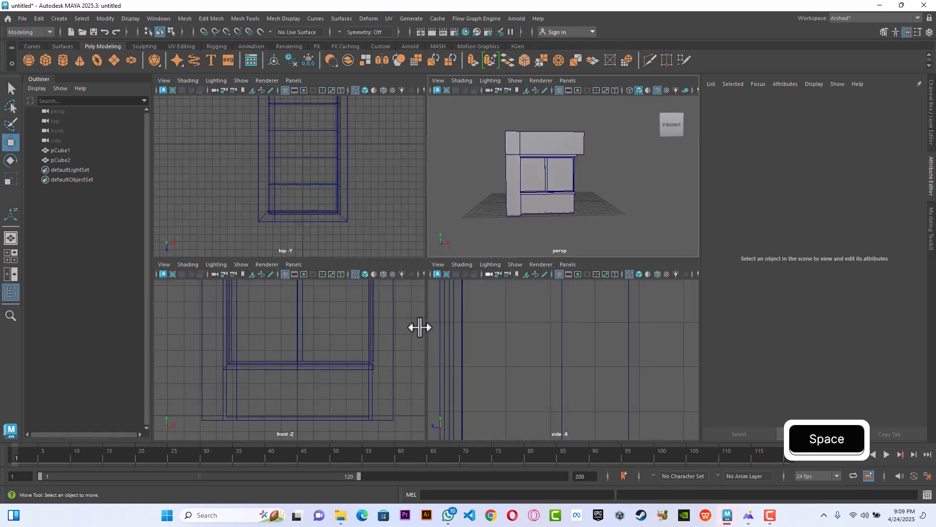
scroll(485, 341, "down", 5)
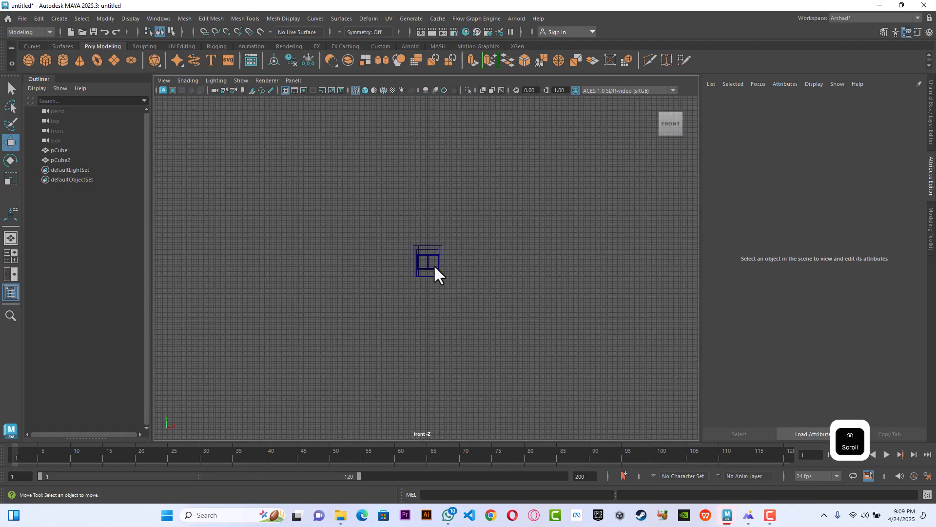
scroll(429, 261, "up", 5)
scroll(425, 251, "up", 3)
left_click(414, 197)
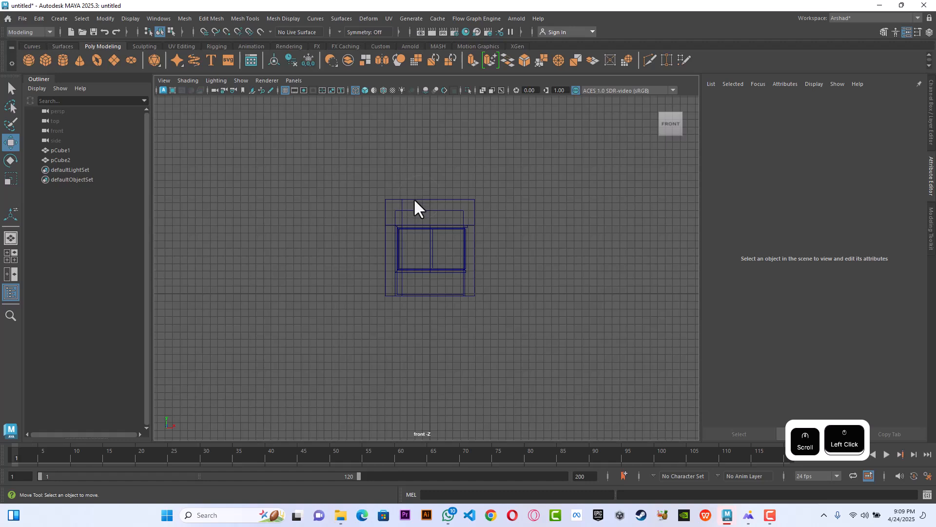
scroll(413, 198, "up", 2)
right_click_drag(405, 192, 359, 190)
left_click_drag(330, 161, 399, 336)
scroll(397, 224, "up", 3)
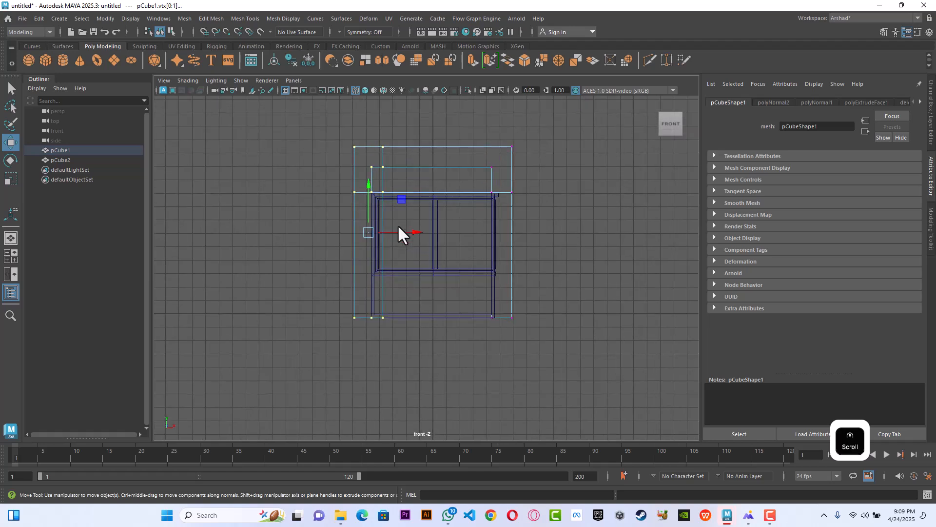
left_click_drag(393, 216, 377, 218)
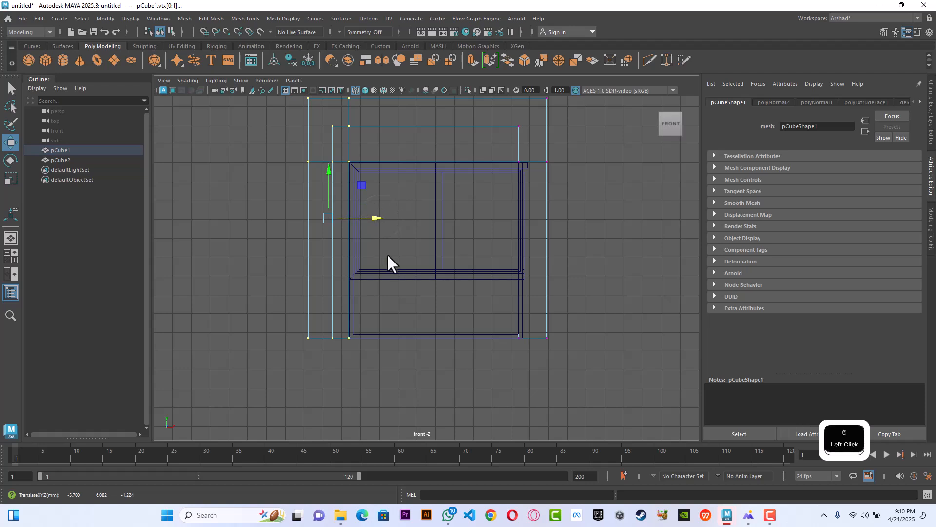
key("space")
key("space")
left_click_drag(495, 228, 365, 270, "alt")
Step: Select the seven window pane faces of the inner building, two on the front and five on the side
right_click(378, 254)
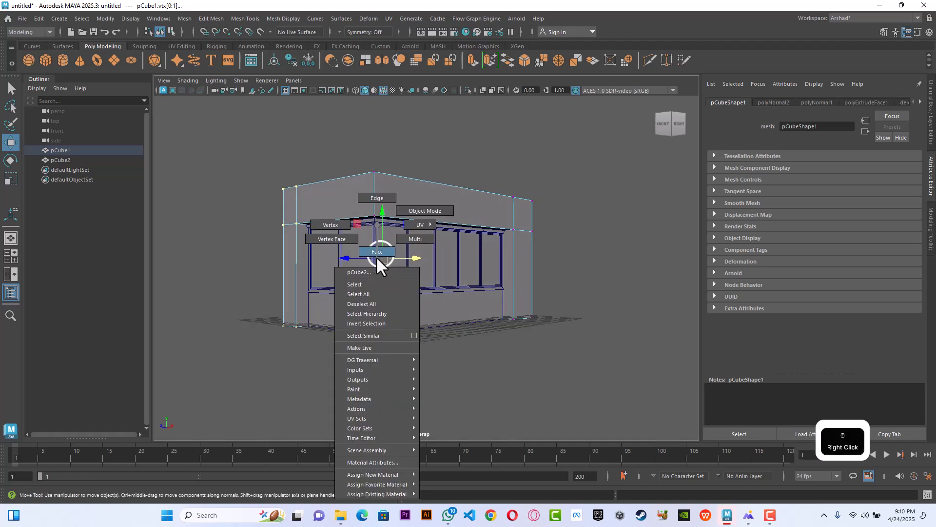
left_click(327, 246)
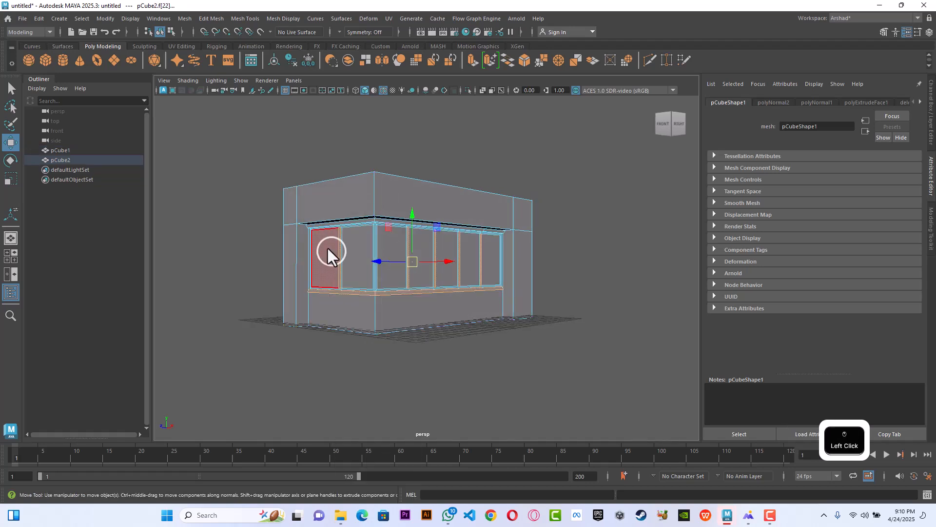
left_click(352, 241, "shift")
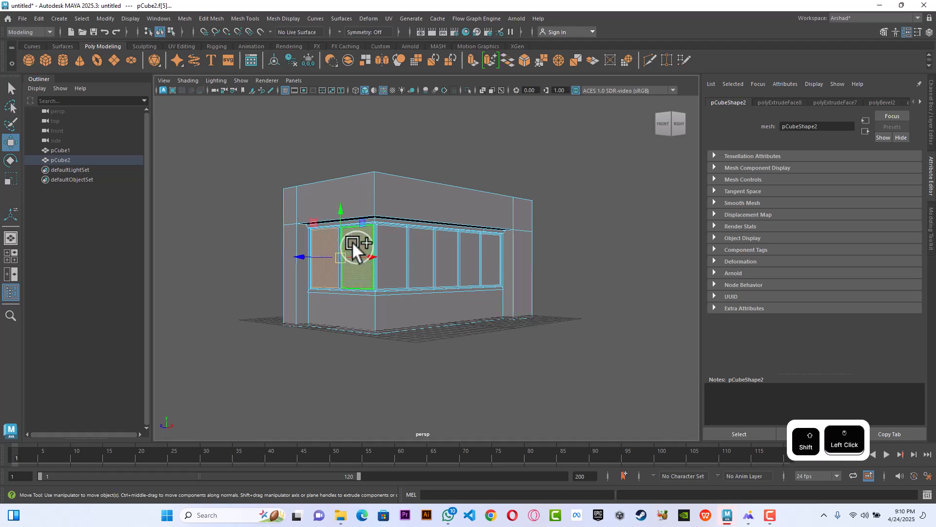
left_click(395, 242, "shift")
left_click(425, 243, "shift")
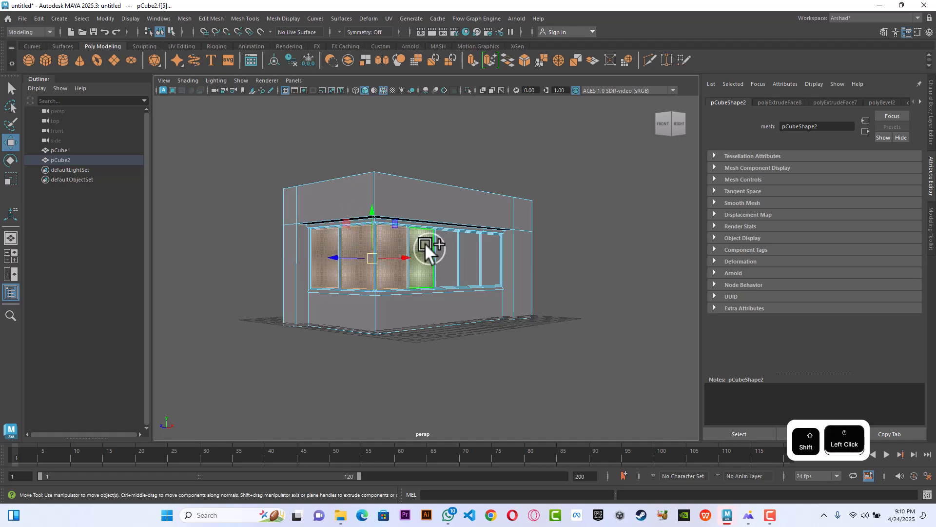
left_click(445, 242, "shift")
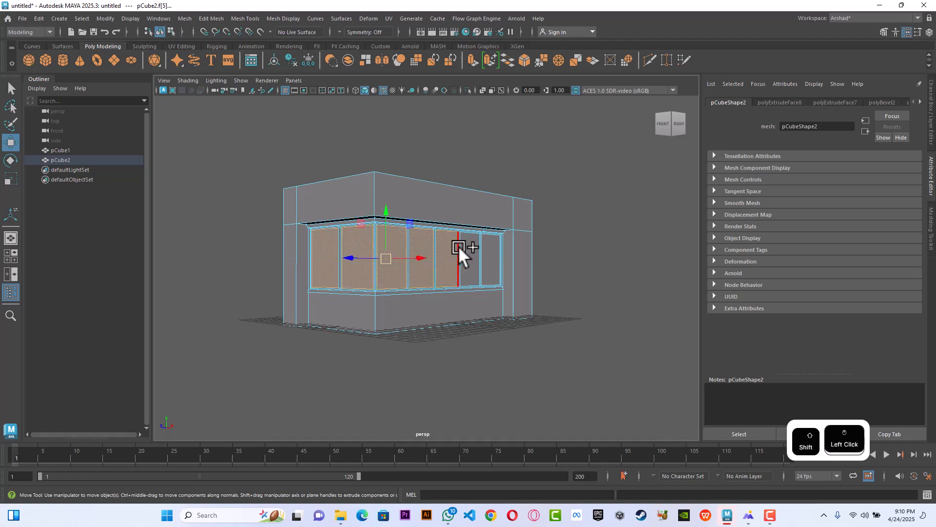
left_click(467, 247, "shift")
left_click(489, 248, "shift")
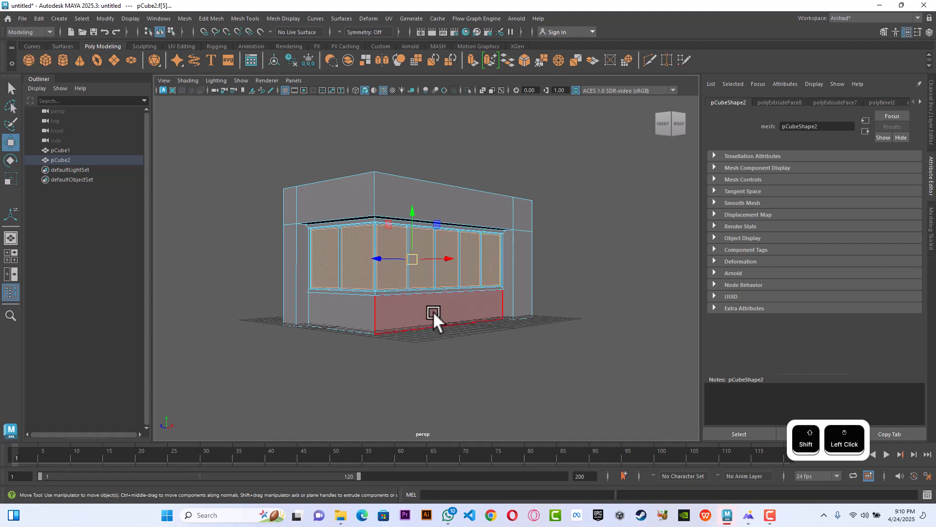
left_click_drag(404, 318, 461, 324, "alt")
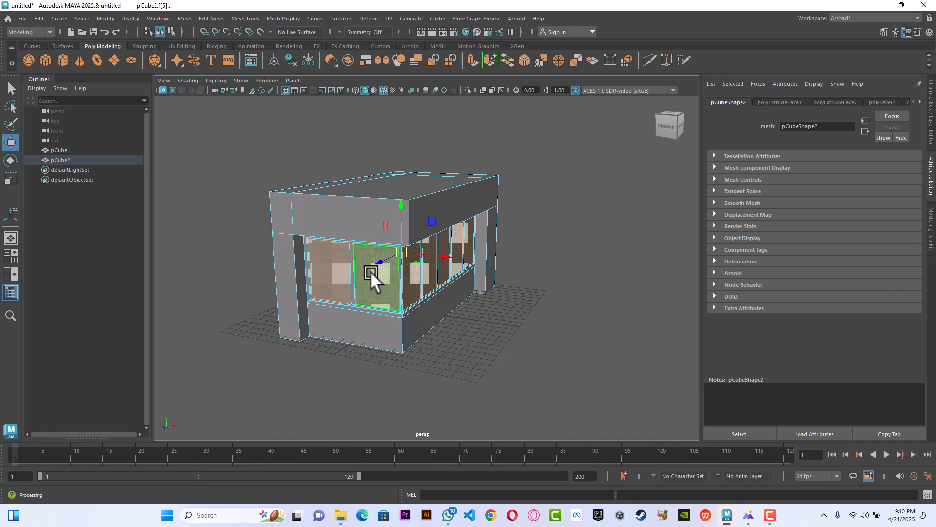
scroll(370, 271, "up", 3)
mouse_move(371, 271)
left_mouse_down("alt")
mouse_move(378, 287)
mouse_move(371, 283)
left_mouse_up("alt")
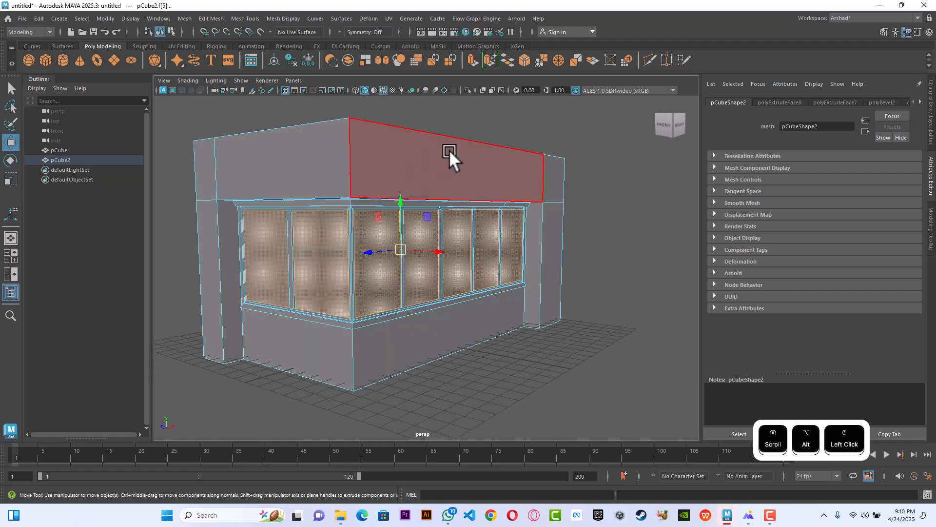
Step: Open the Hypershade and create an aiStandardSurface material
left_click(467, 31)
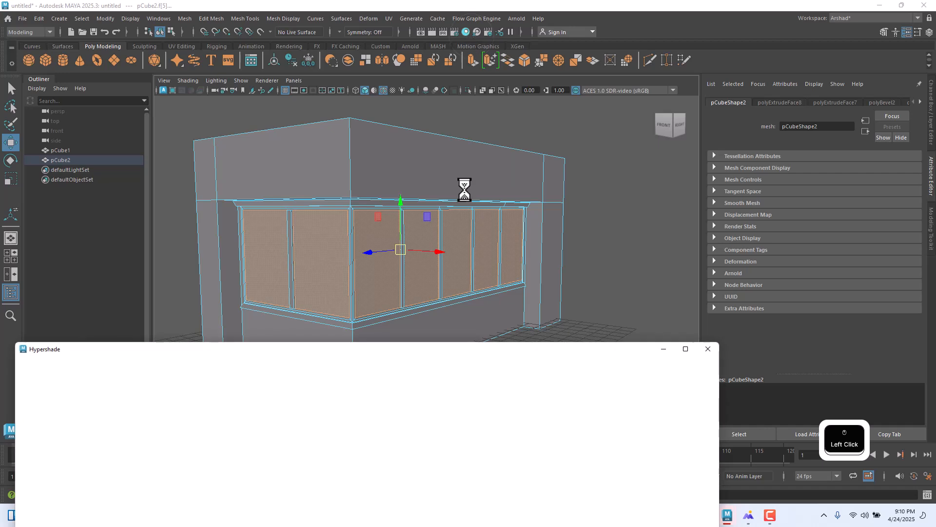
left_click_drag(423, 347, 617, 115)
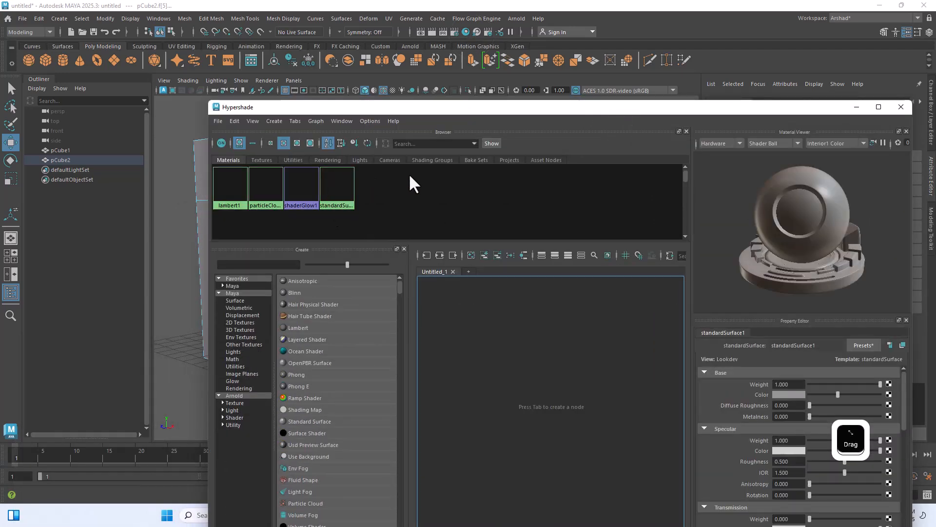
left_click(269, 265)
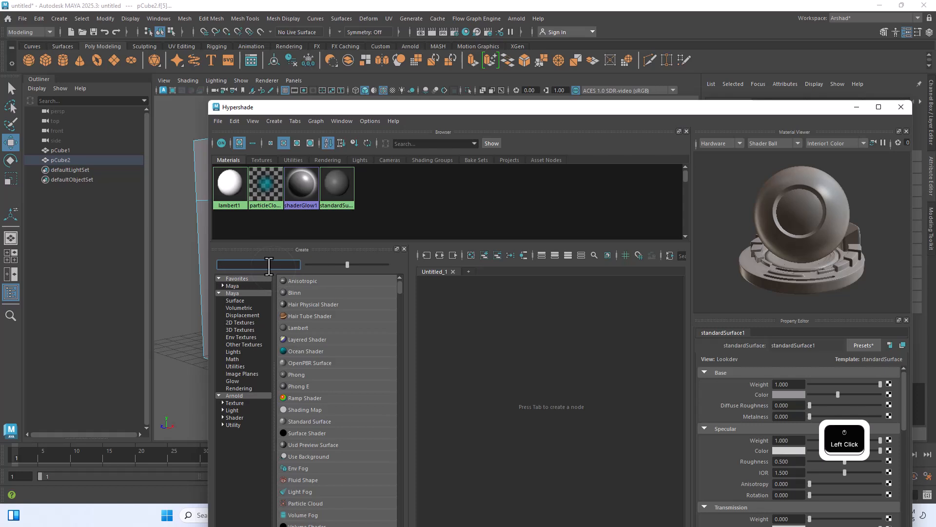
type("ais")
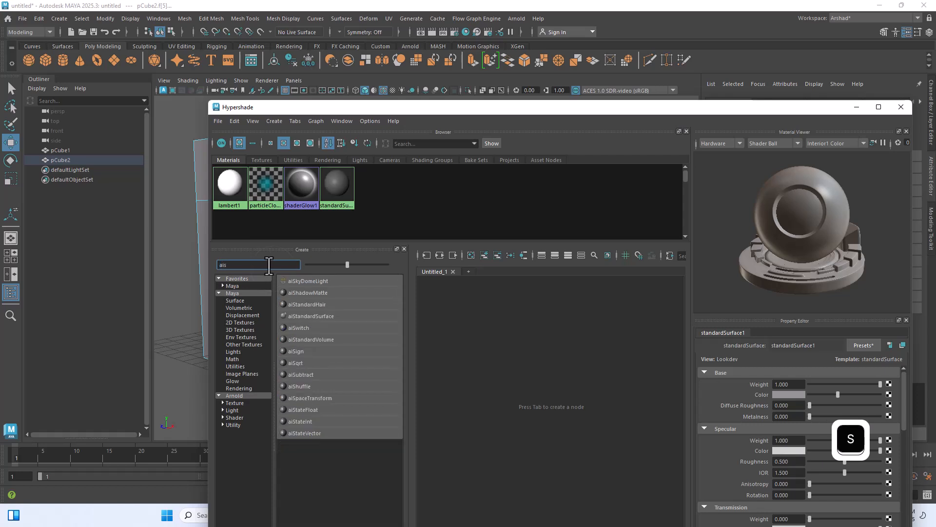
type("tand")
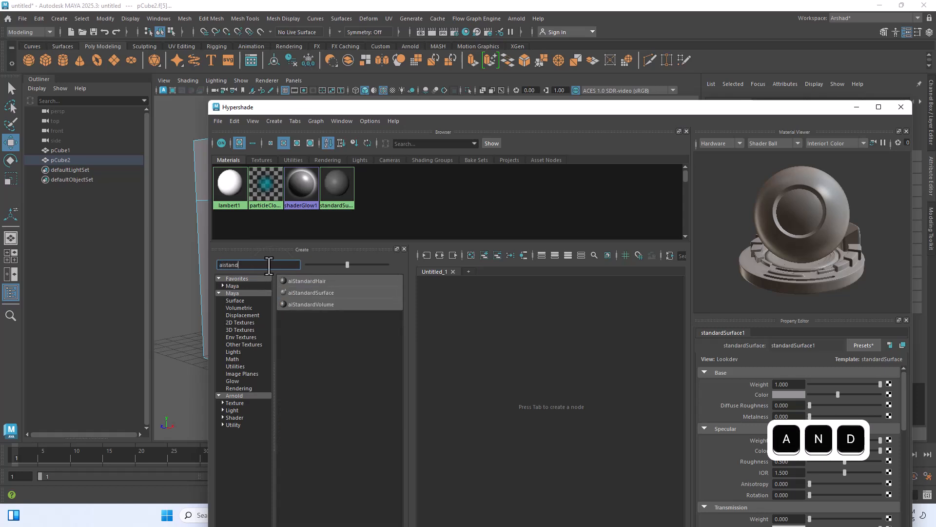
left_click(294, 292)
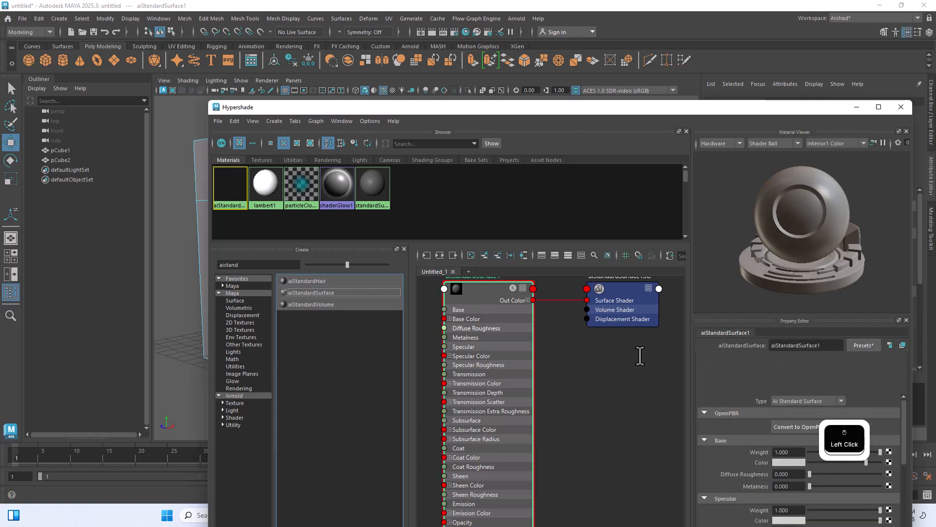
Step: Rename the new aiStandardSurface material as Glass
left_click_drag(836, 345, 762, 340)
type("Glass")
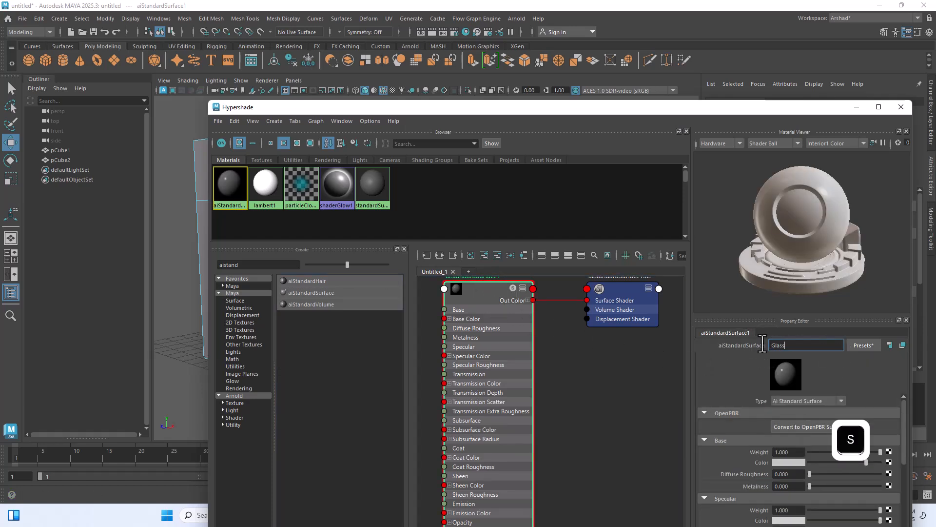
key("Return")
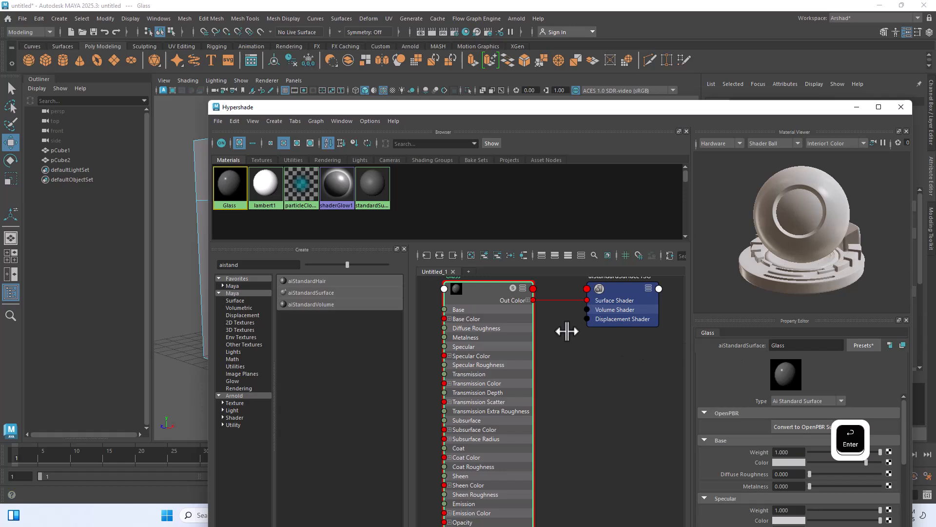
Step: Apply the Glass preset at full strength to the Glass aiStandardSurface material
scroll(555, 321, "down", 2)
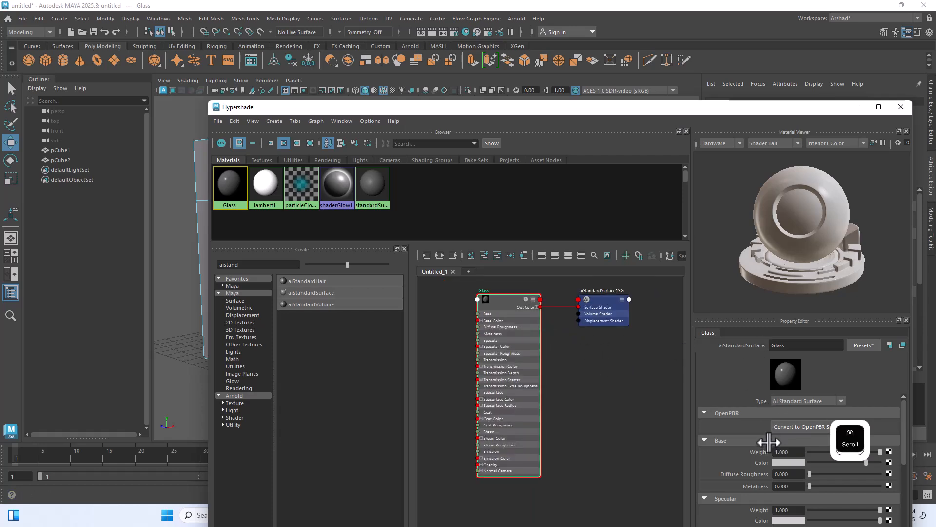
left_click(859, 348)
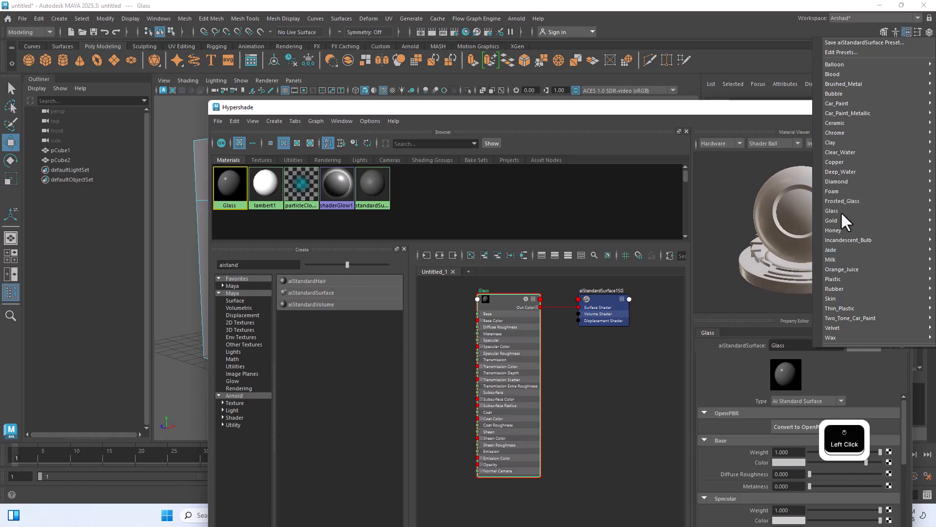
mouse_move(841, 212)
left_click(792, 211)
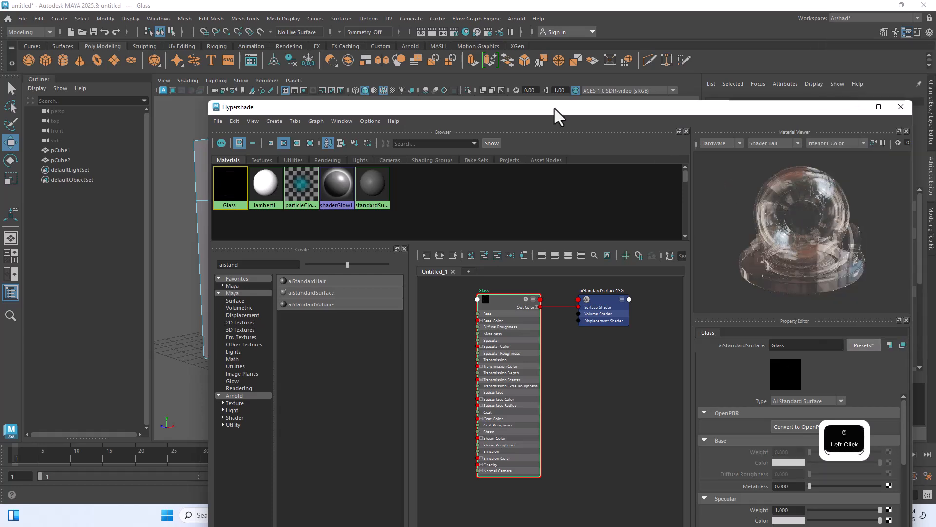
Step: Move the Hypershade clear of the model and reselect the inner building's window pane faces on the front and side
left_click_drag(554, 106, 749, 232)
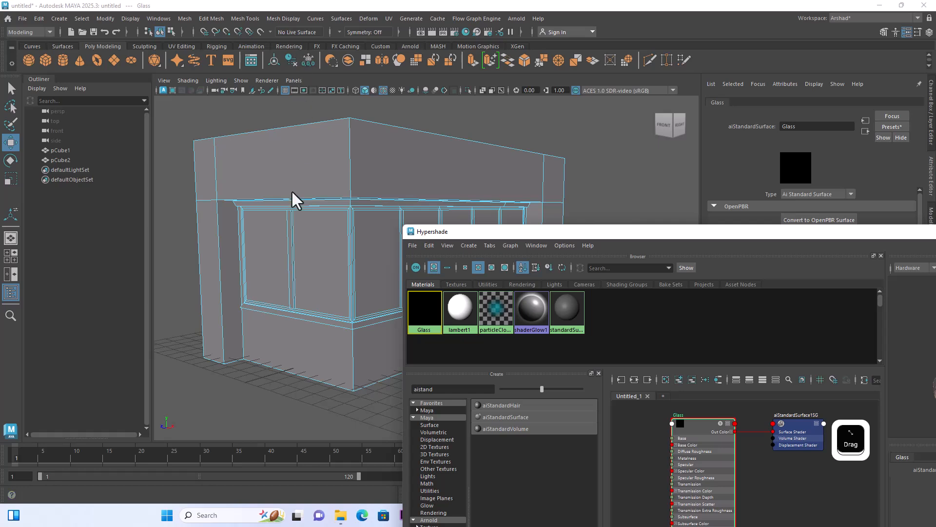
left_click(267, 239)
left_click(331, 248, "shift")
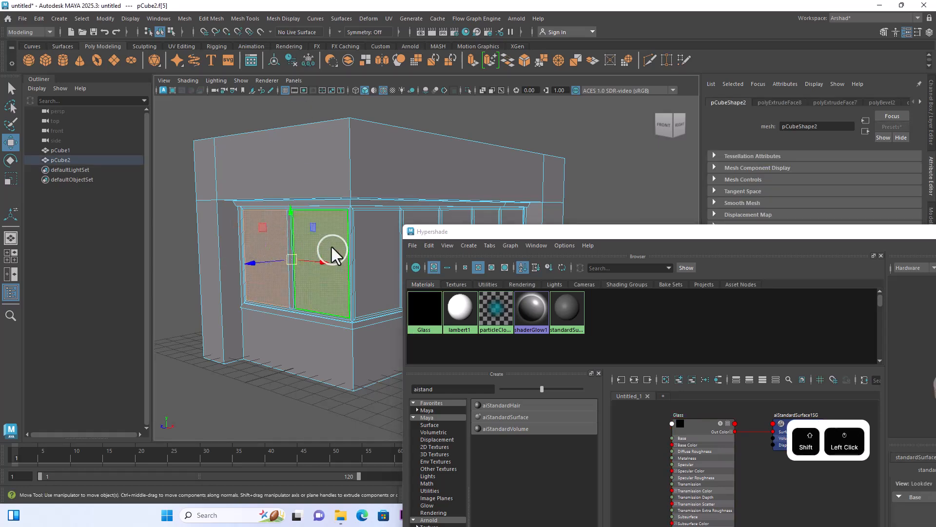
left_click(370, 245, "shift")
left_click(424, 216, "shift")
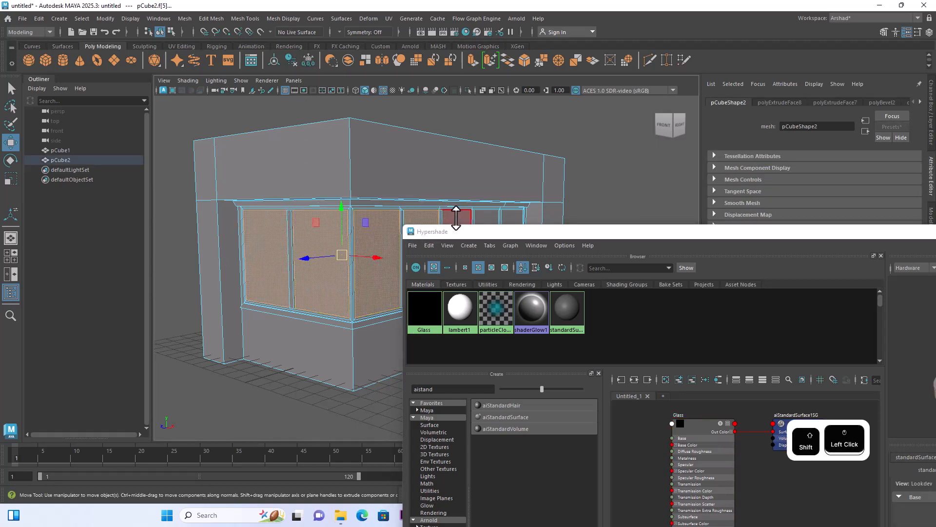
Step: Add the last two window pane faces to the selection and assign the Glass material to all selected panes
left_click(482, 220, "shift")
left_click(508, 215, "shift")
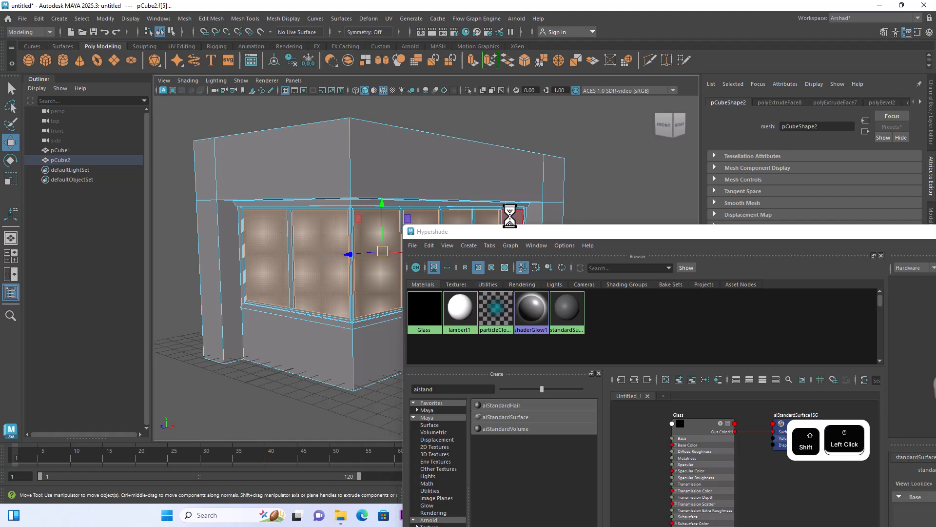
scroll(403, 209, "down", 5)
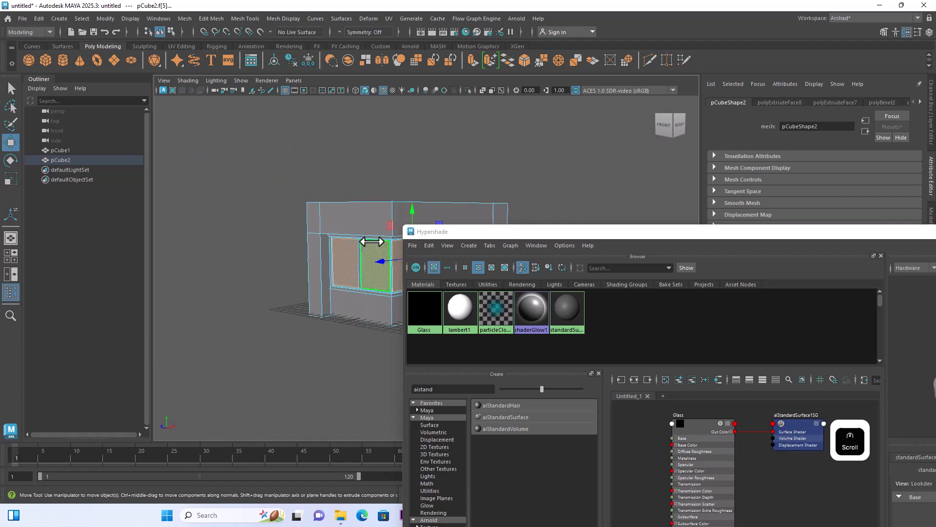
left_click_drag(344, 235, 354, 260, "alt")
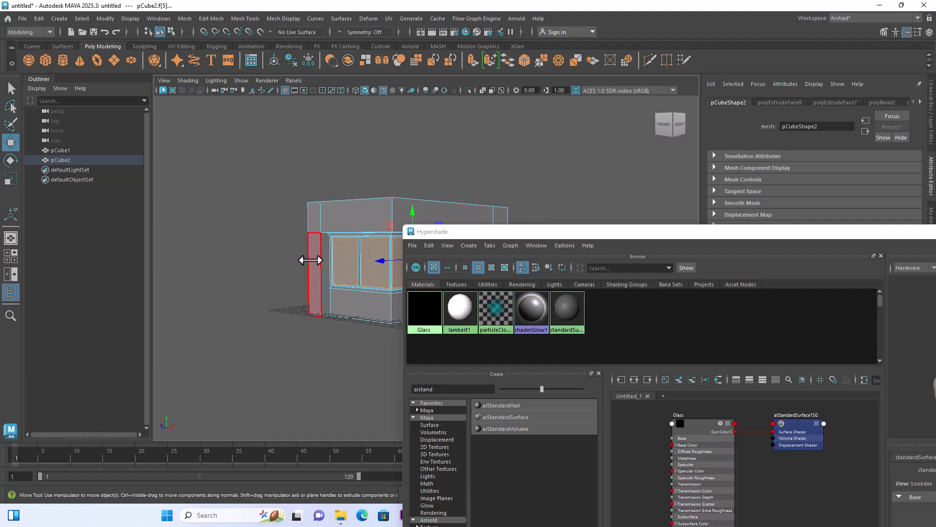
middle_click_drag(310, 257, 217, 239, "alt")
left_click(217, 240, "alt")
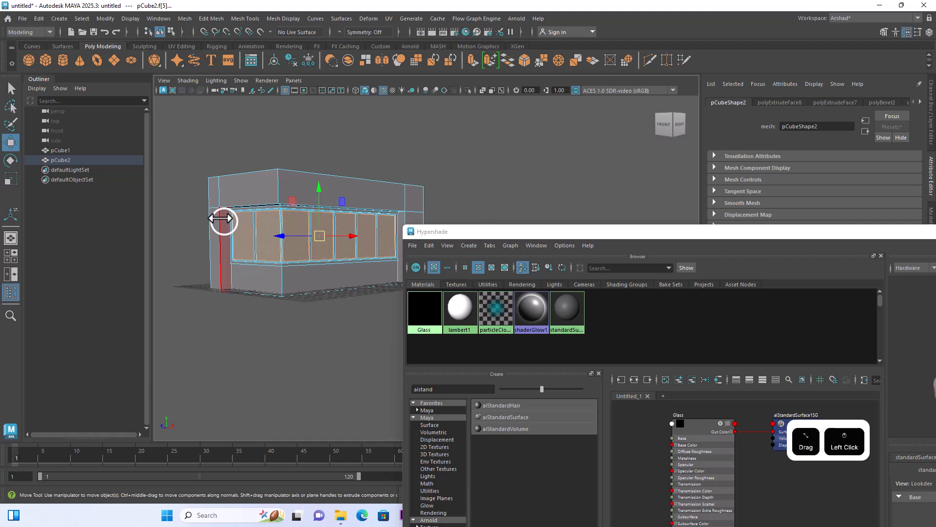
right_click(434, 310)
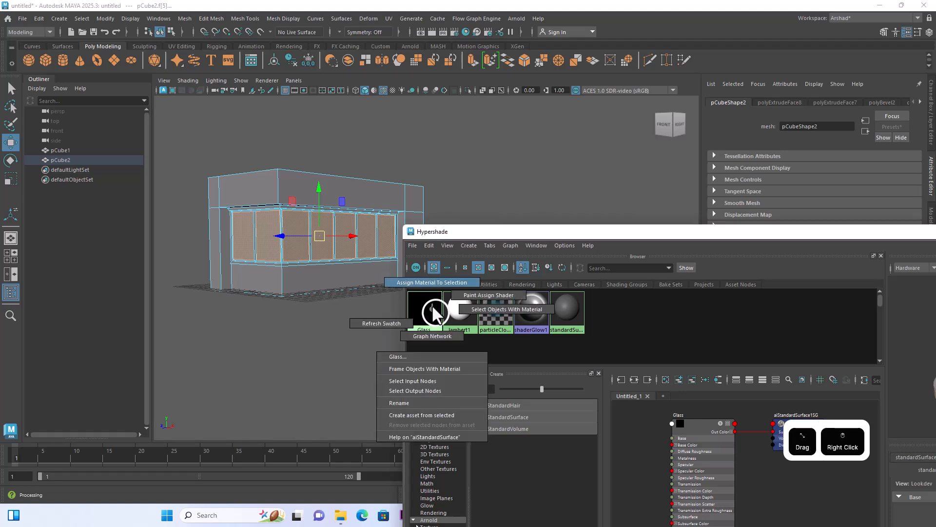
right_click_drag(432, 306, 432, 305)
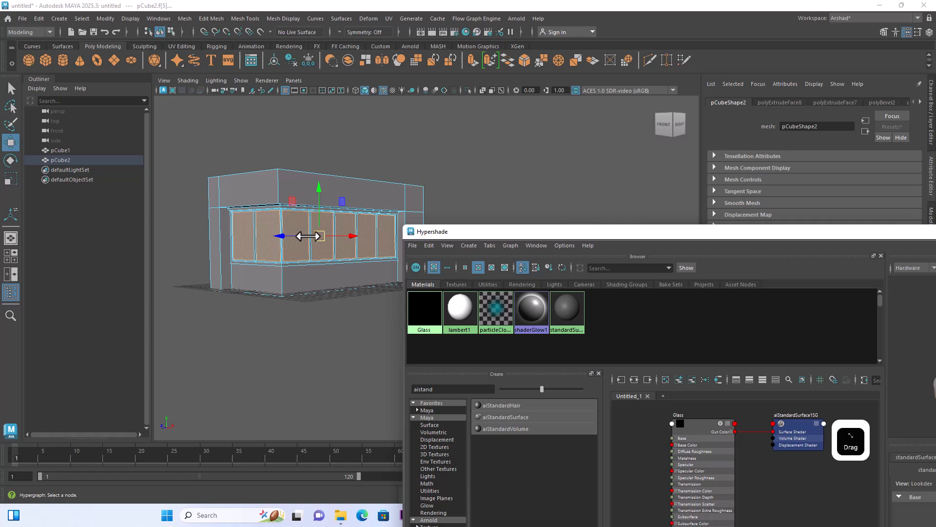
scroll(305, 235, "up", 5)
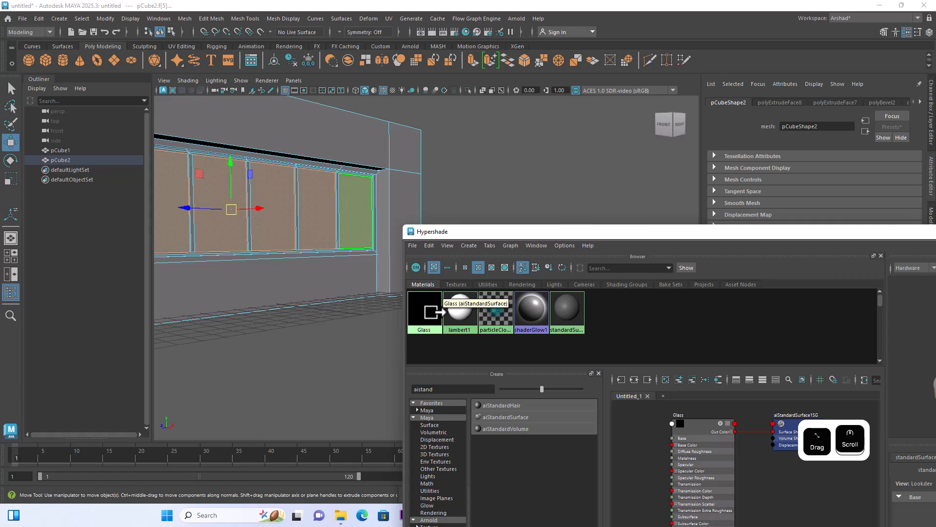
right_click_drag(431, 312, 434, 286)
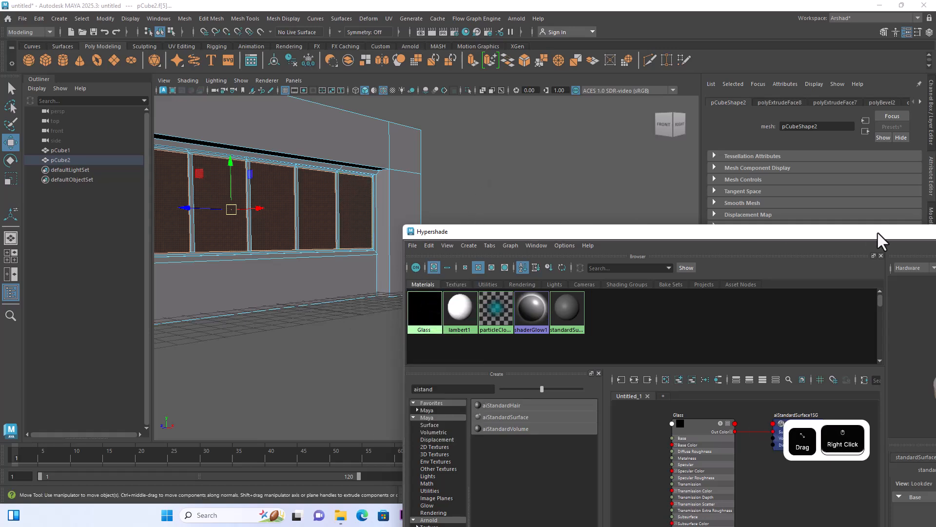
Step: Close the Hypershade and clear the face selection
left_click_drag(878, 233, 709, 248)
left_click_drag(865, 248, 742, 249)
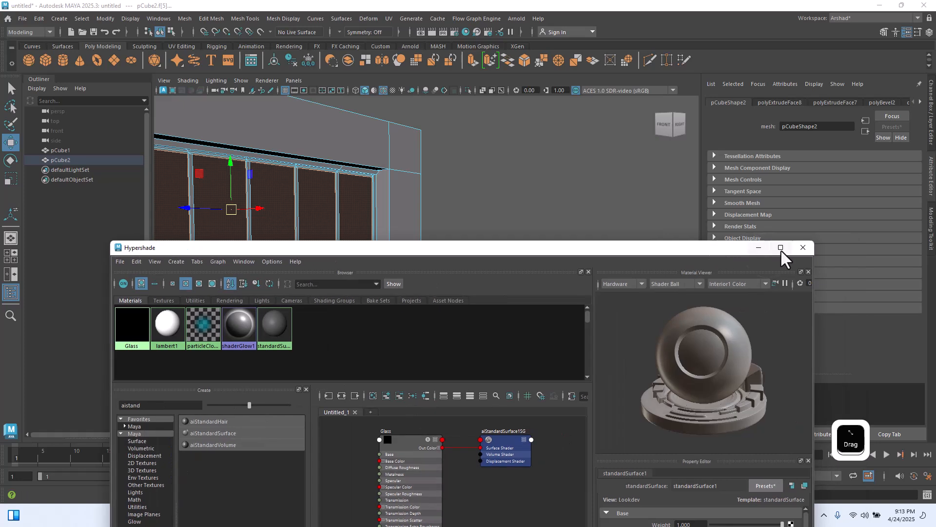
left_click(803, 246)
left_click(592, 242)
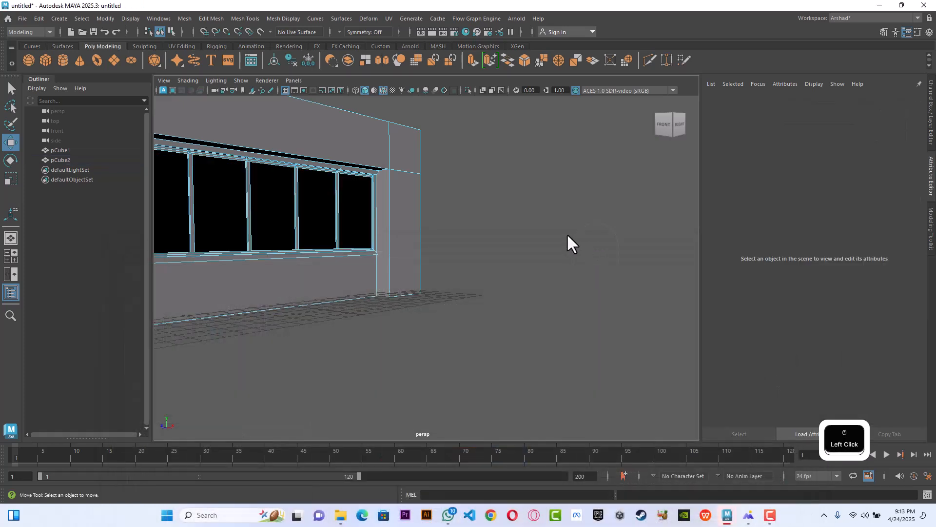
Step: Add an Arnold SkyDome light to the scene
scroll(541, 263, "down", 3)
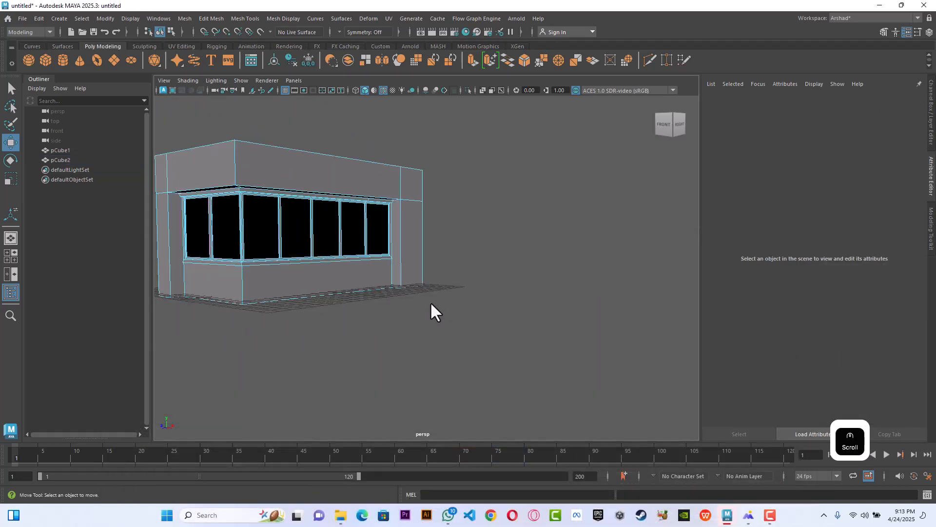
left_click_drag(431, 304, 522, 317, "alt")
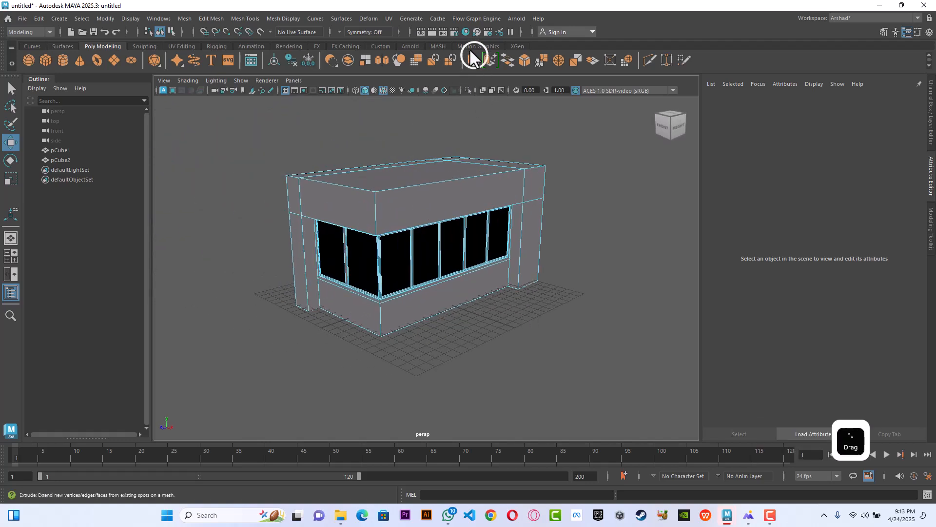
left_click(413, 46)
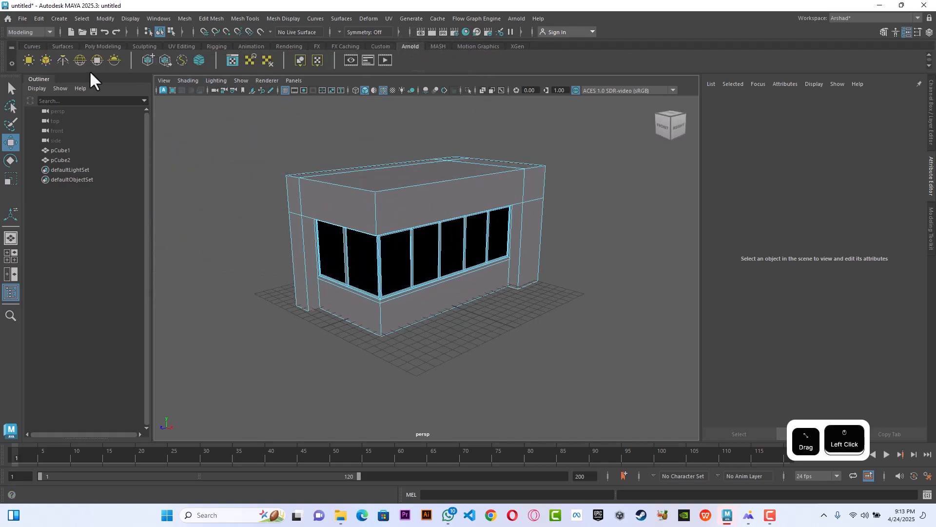
left_click(79, 61)
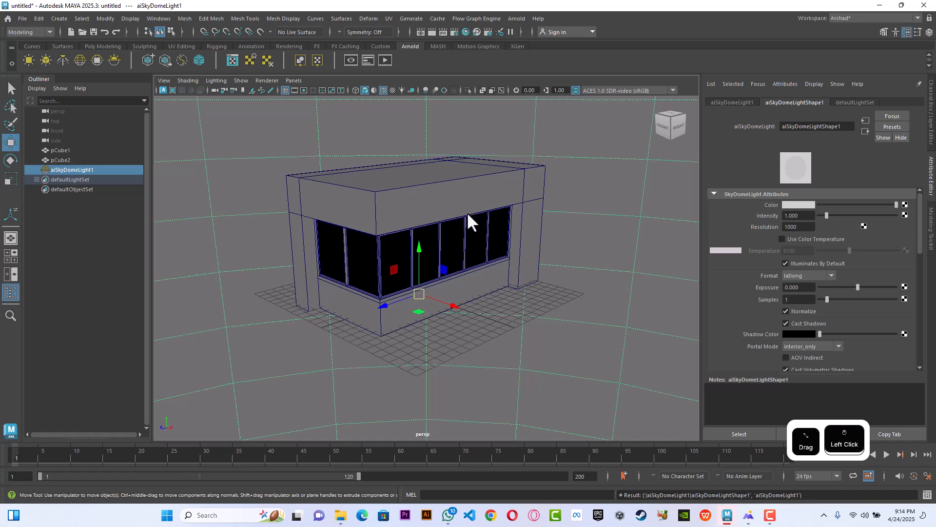
Step: Frame the building from its glazed corner, run an Arnold test render of the perspective view, and close it
scroll(458, 245, "down", 2)
scroll(459, 244, "up", 4)
left_click_drag(458, 245, 473, 241, "alt")
middle_click_drag(473, 241, 482, 267, "alt")
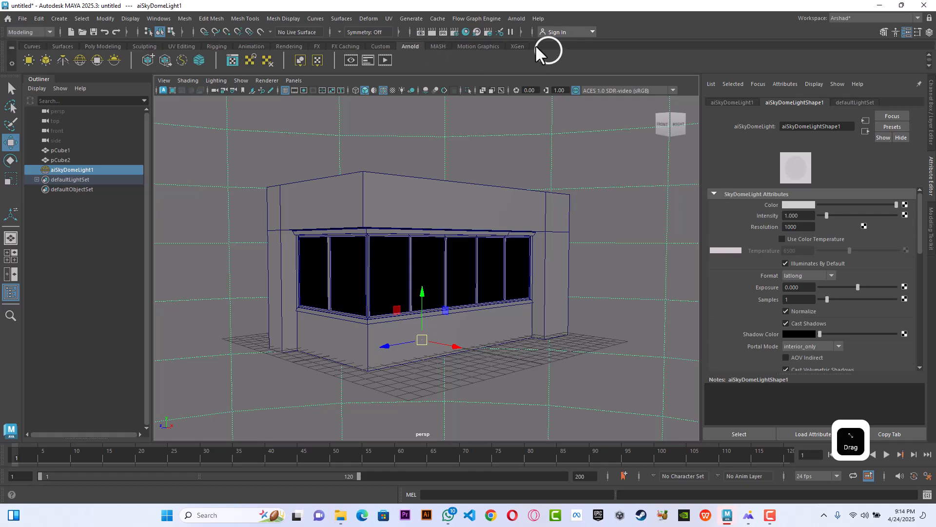
left_click(432, 33)
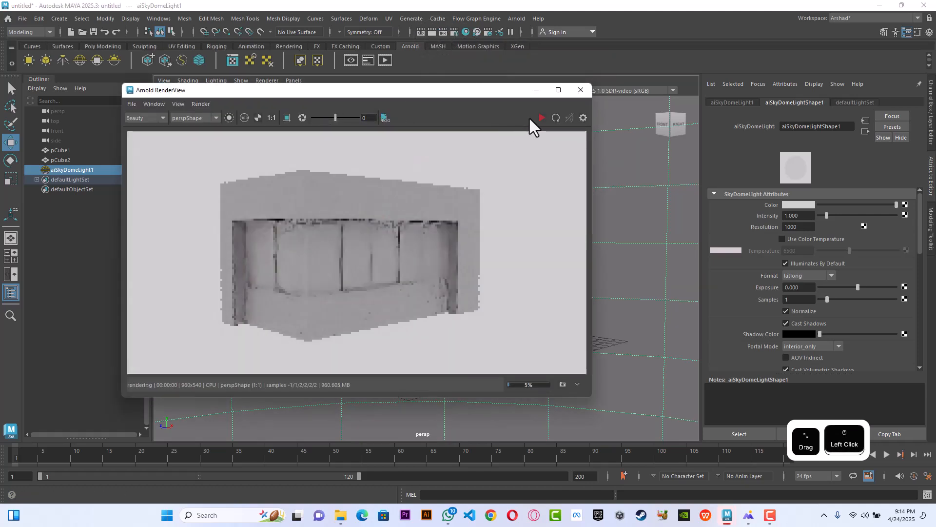
left_click(542, 118)
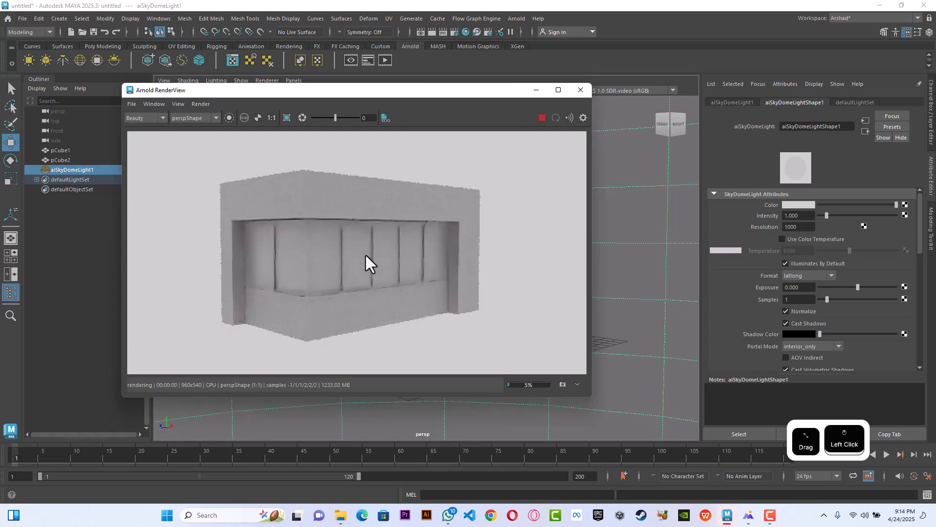
left_click(581, 89)
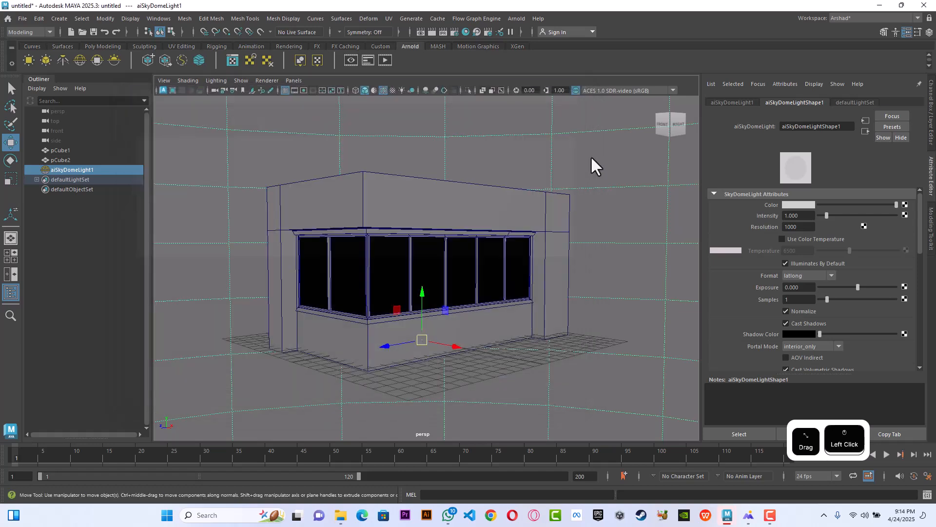
Step: Map a File texture to the SkyDome light's Color and start browsing for its image file
left_click(599, 154)
left_click(629, 188)
left_click(625, 184)
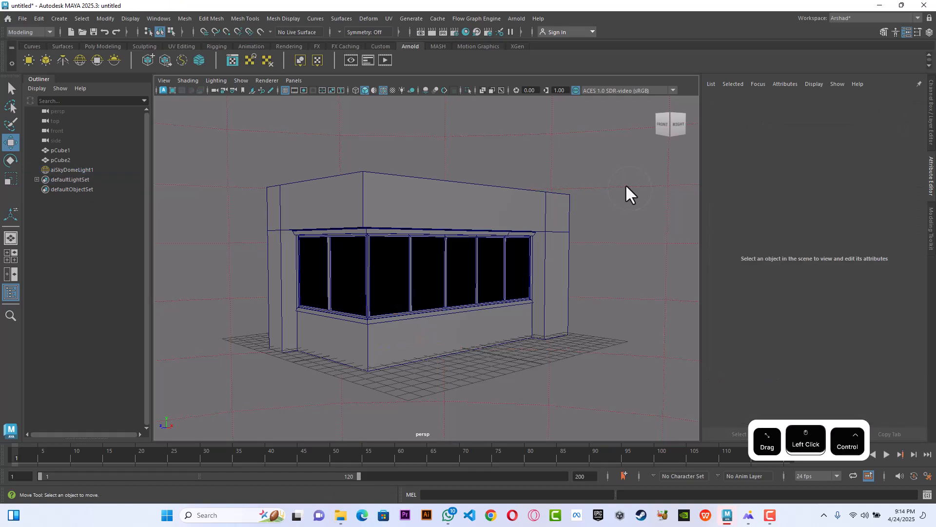
left_click(627, 181)
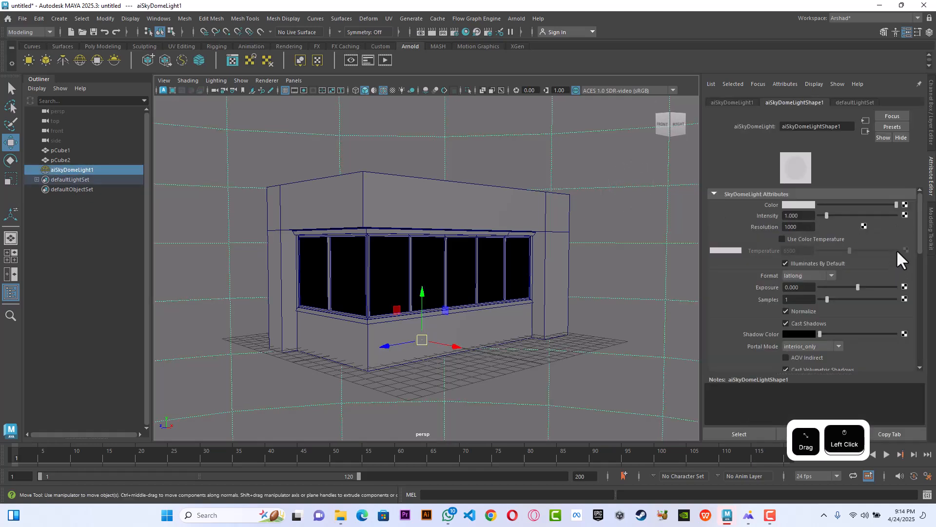
left_click(905, 205)
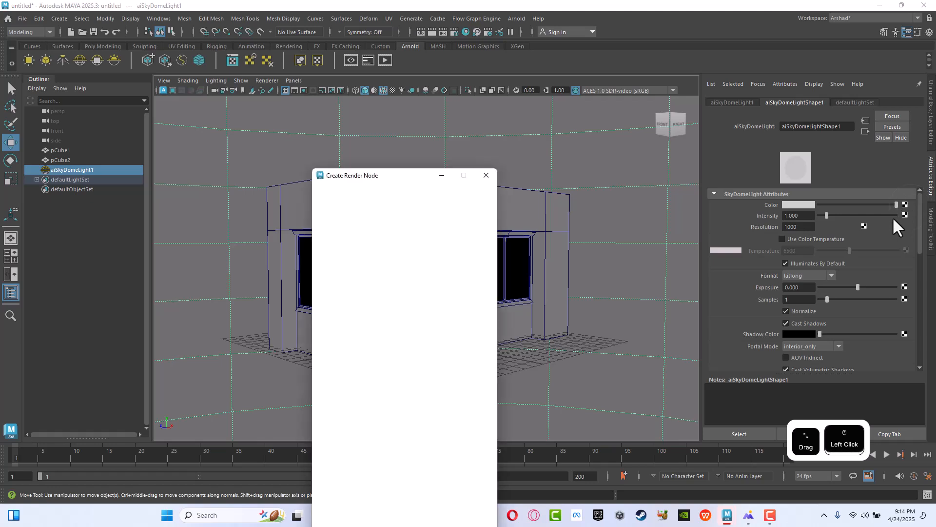
left_click(399, 256)
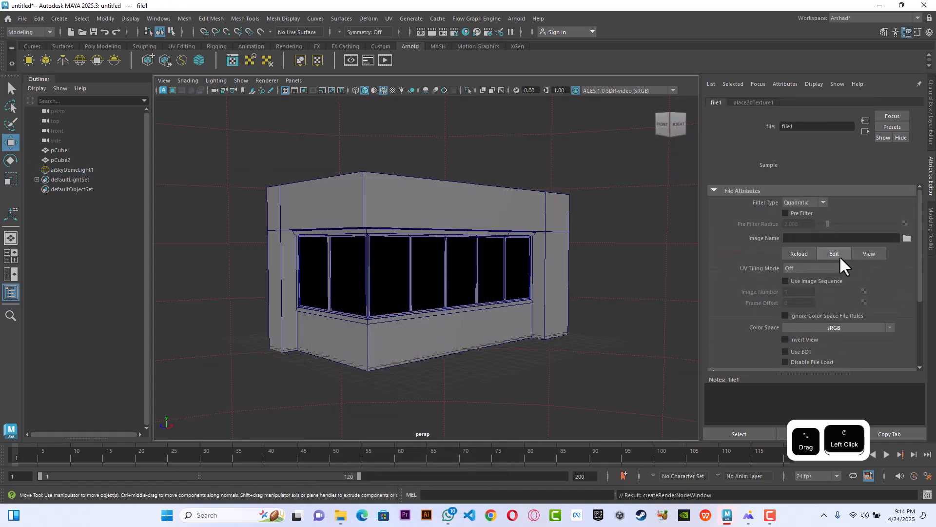
left_click(903, 238)
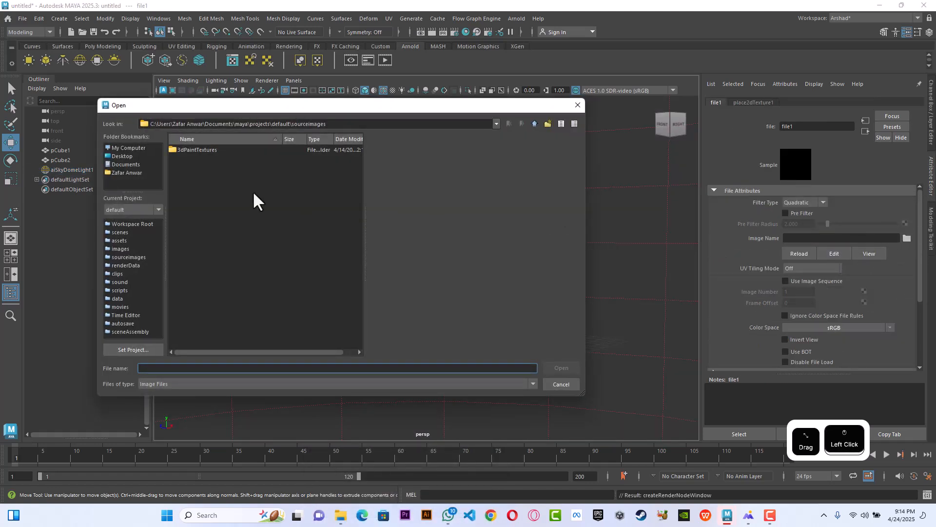
left_click(128, 172)
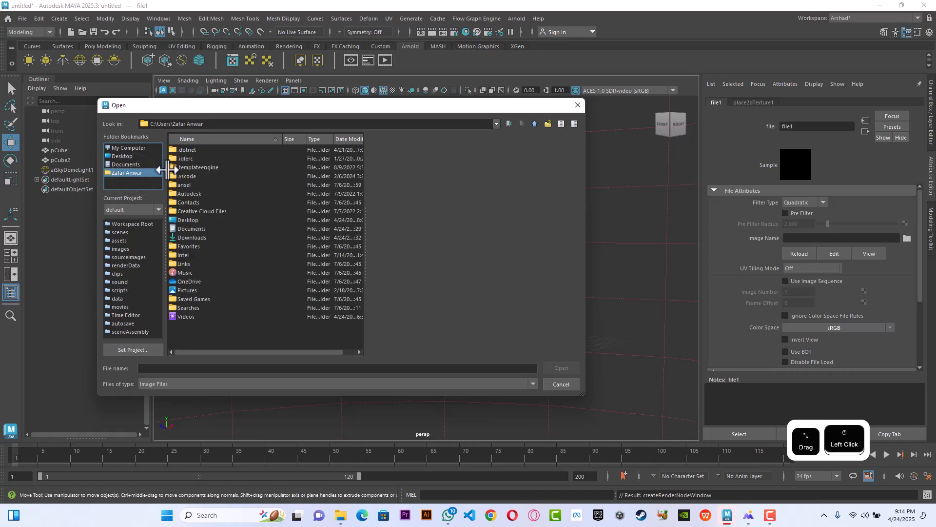
left_click(190, 237)
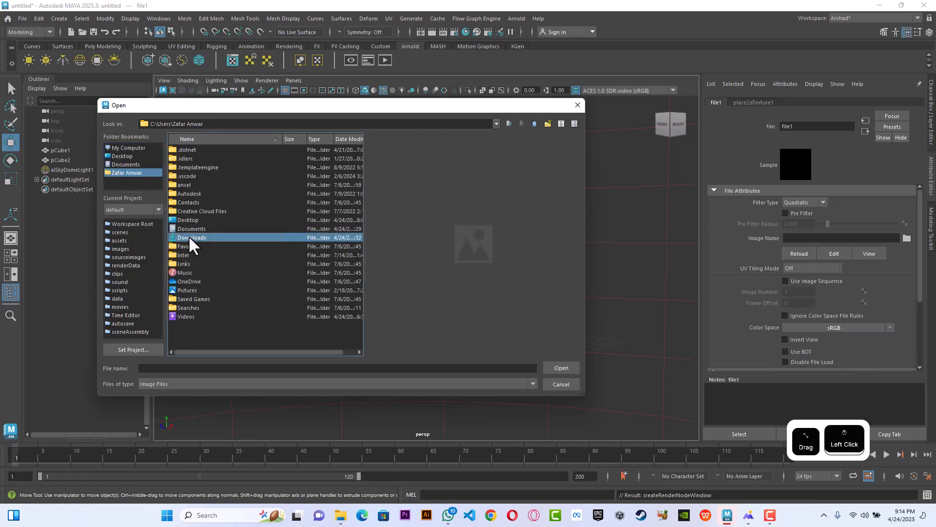
double_click(194, 237)
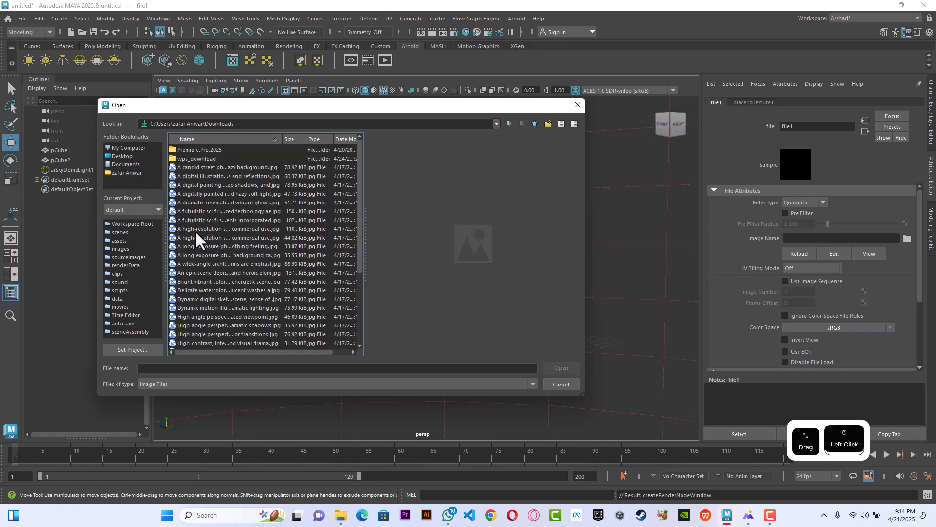
scroll(200, 215, "down", 3)
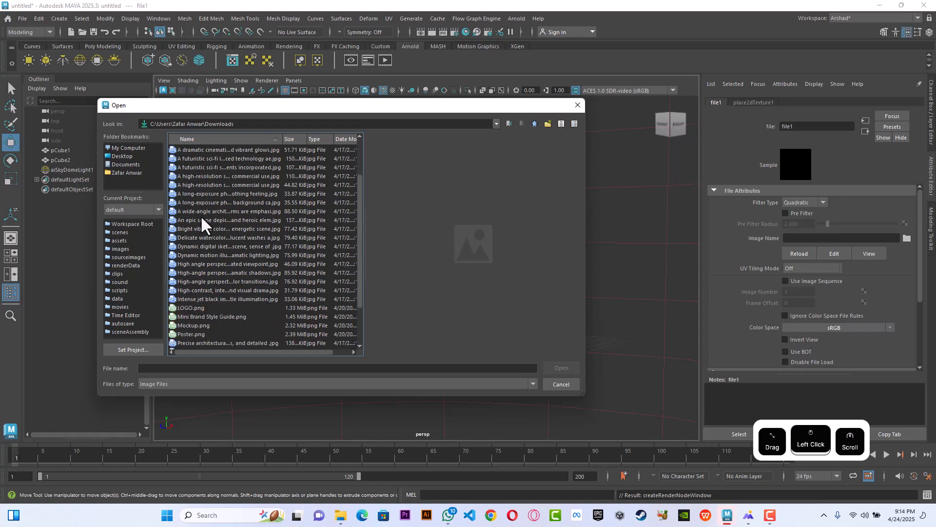
scroll(200, 216, "down", 1)
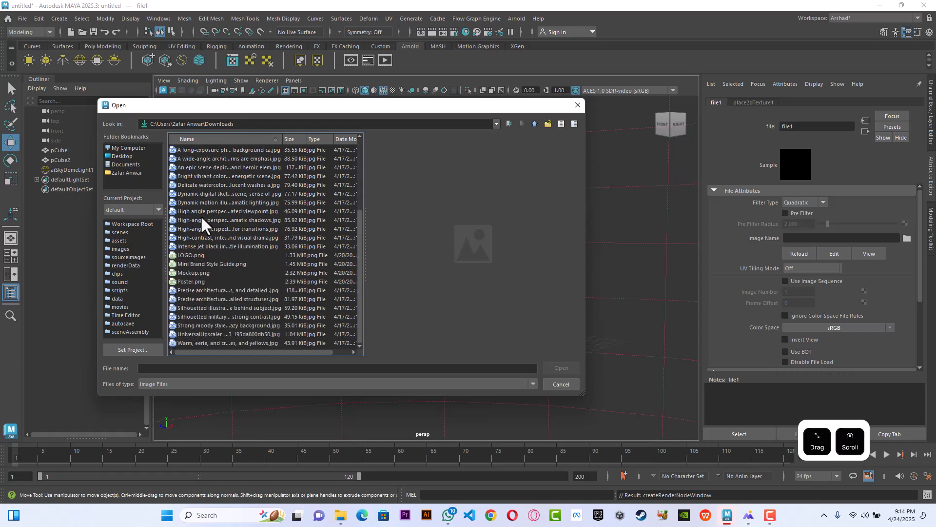
scroll(200, 215, "up", 4)
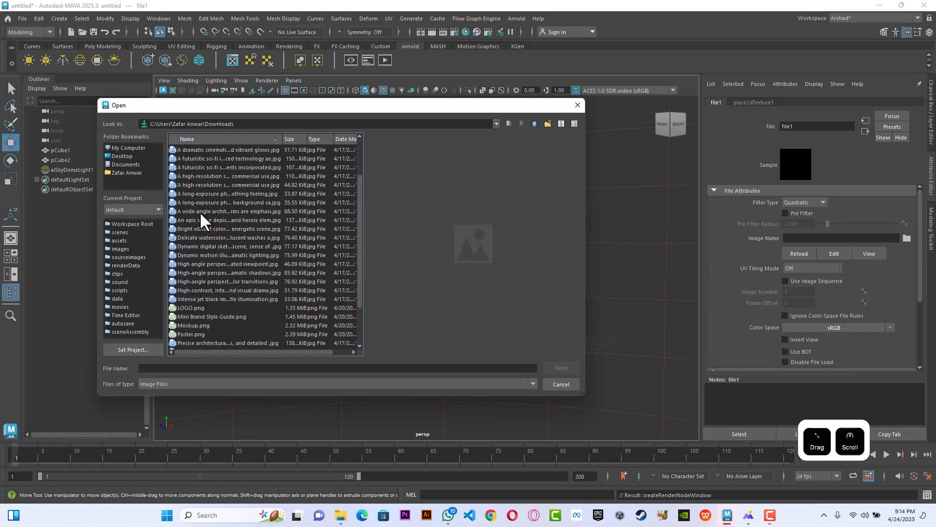
Step: Browse to the E:\VR\Textures folder for the SkyDome's image file
left_click(129, 147)
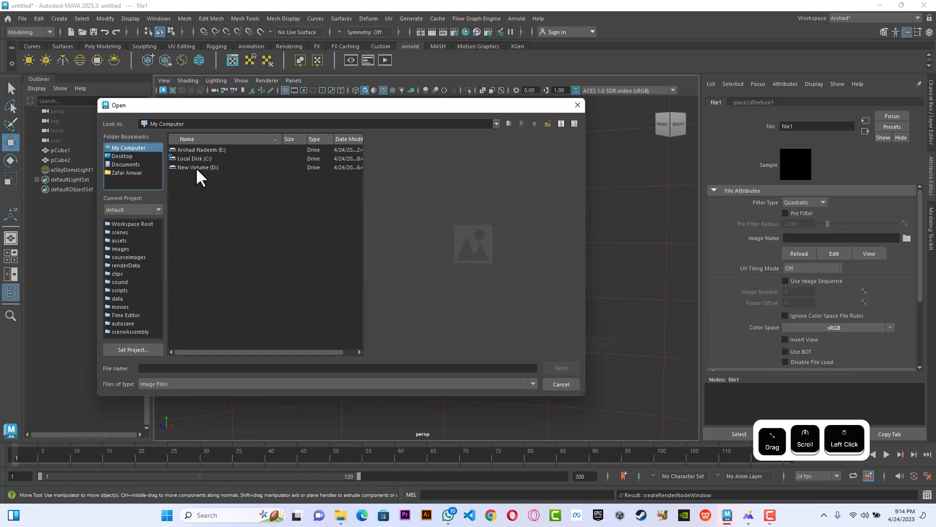
double_click(200, 150)
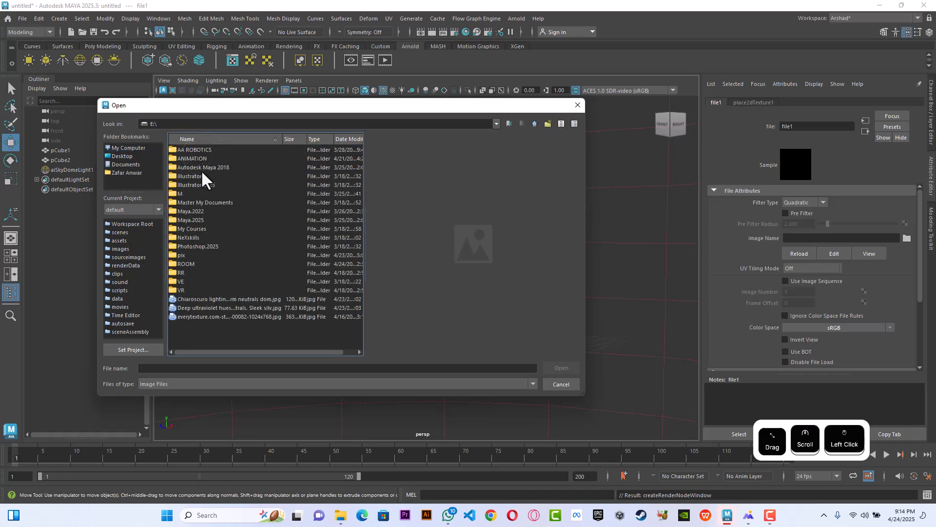
double_click(186, 280)
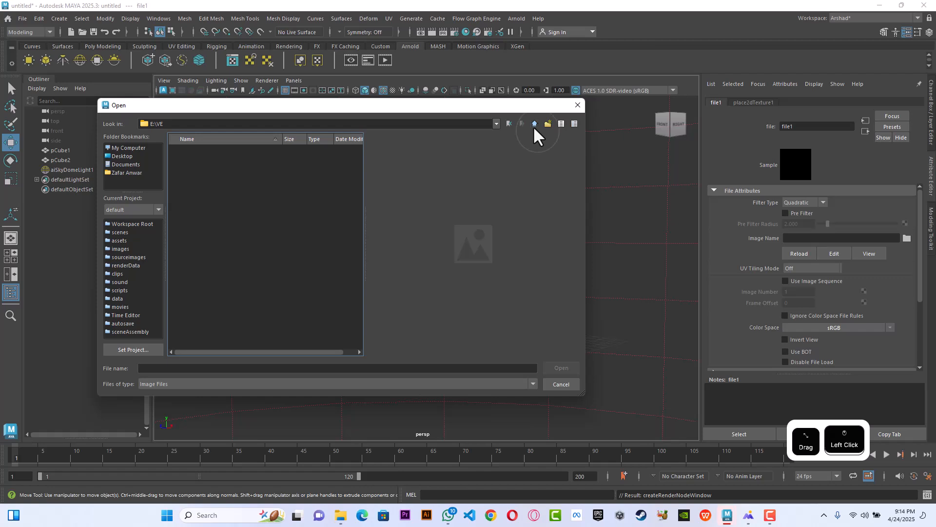
left_click(534, 126)
double_click(177, 289)
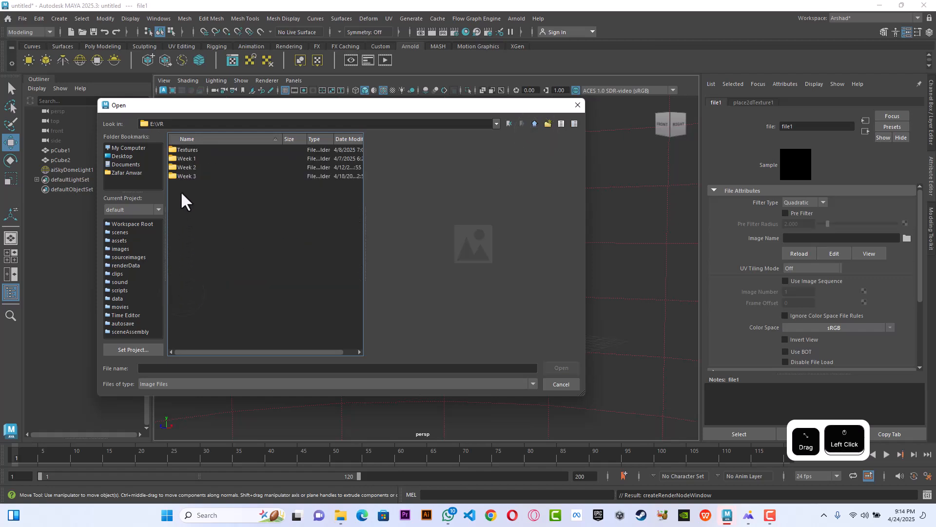
double_click(190, 150)
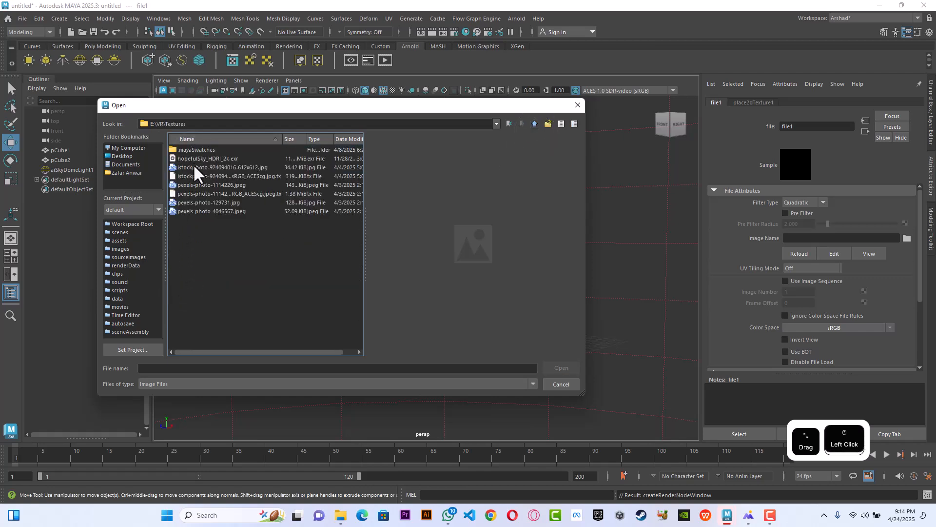
Step: Preview the images in the Textures folder and load hopefulSky_HDRI_2k.exr as the file texture's image
left_click(194, 166)
left_click(196, 158)
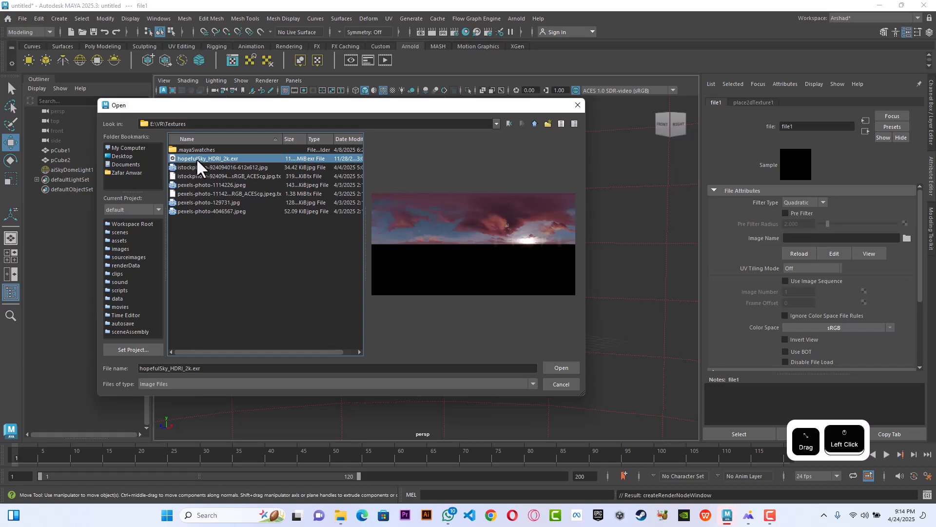
left_click(198, 176)
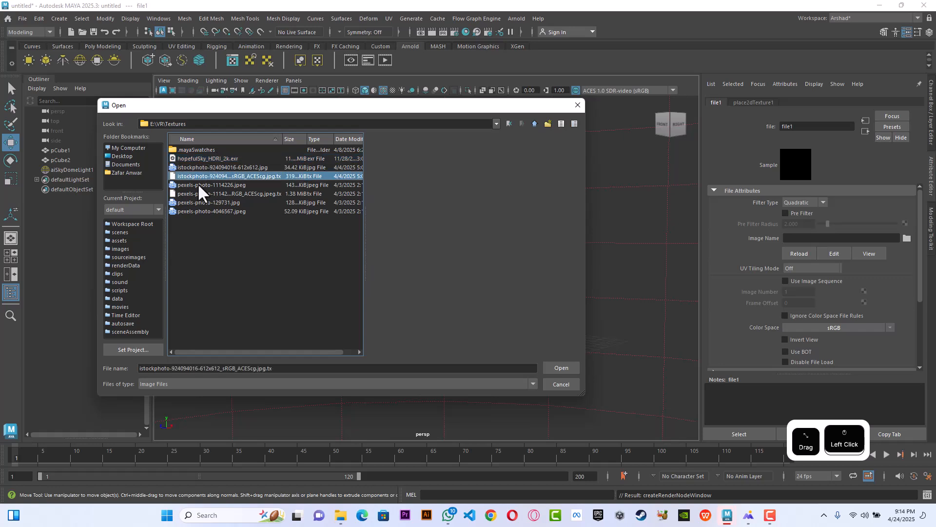
left_click(197, 184)
left_click(198, 192)
left_click(198, 202)
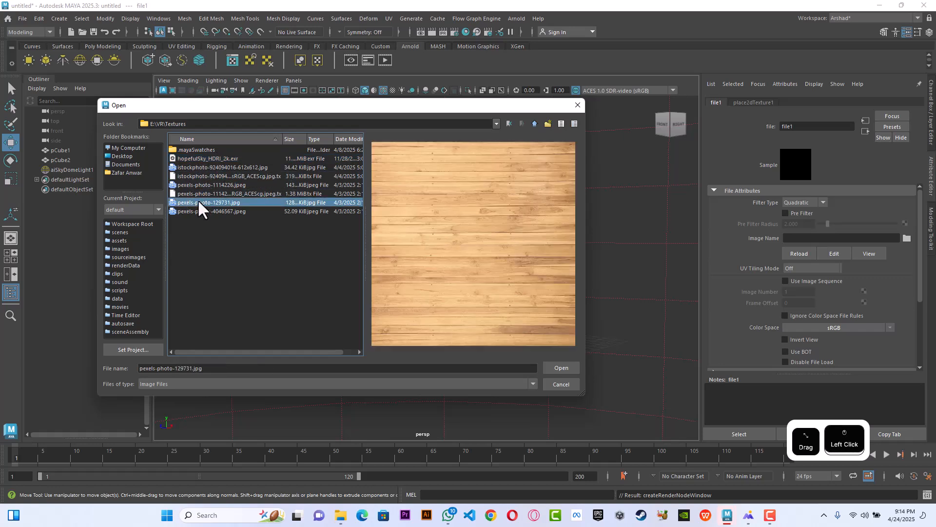
left_click(197, 210)
left_click(200, 158)
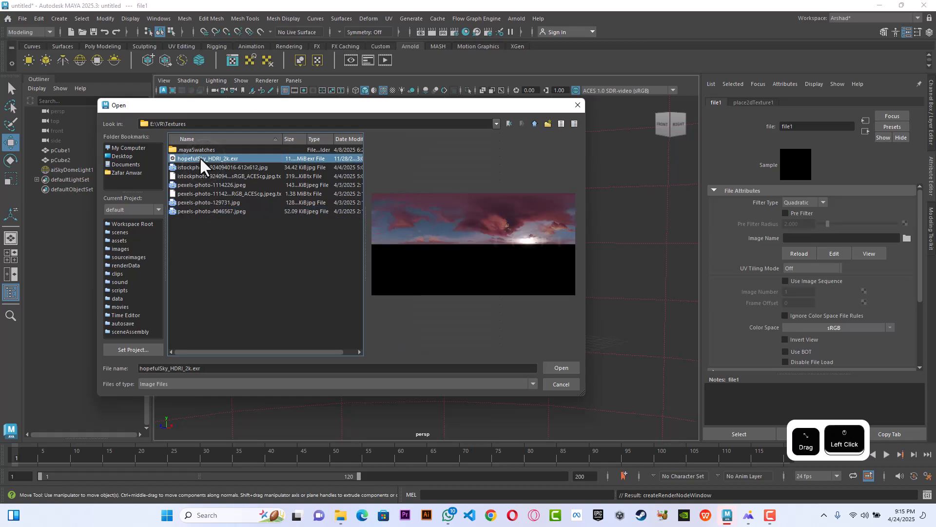
left_click(200, 167)
left_click(201, 158)
left_click(560, 368)
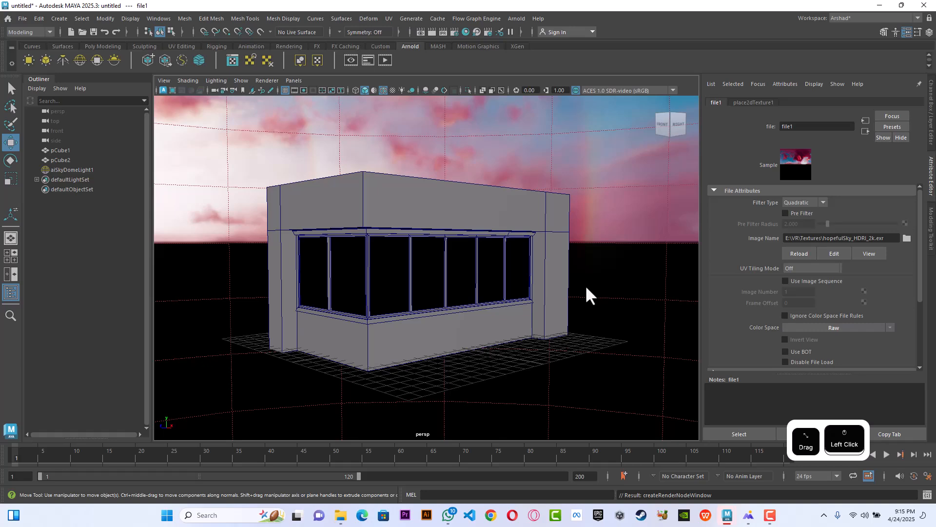
Step: View the building from a lower angle, run an Arnold render with the HDRI sky, and close the render window
mouse_move(581, 302)
left_mouse_down("alt")
mouse_move(577, 290)
mouse_move(584, 296)
left_mouse_up("alt")
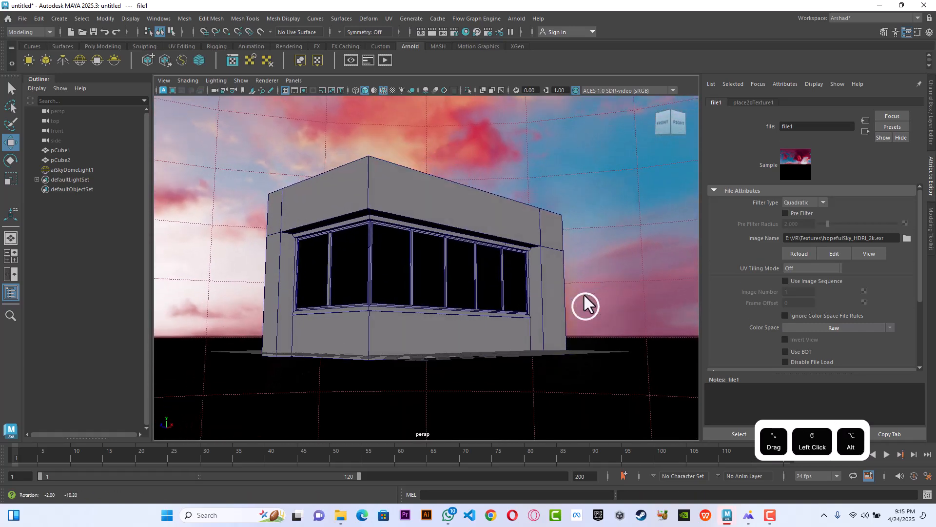
left_click(432, 32)
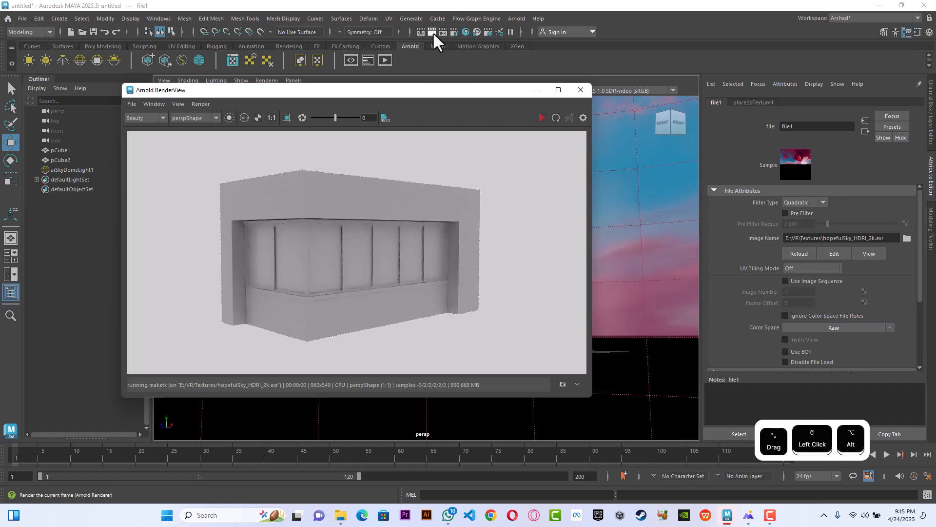
left_click(540, 117)
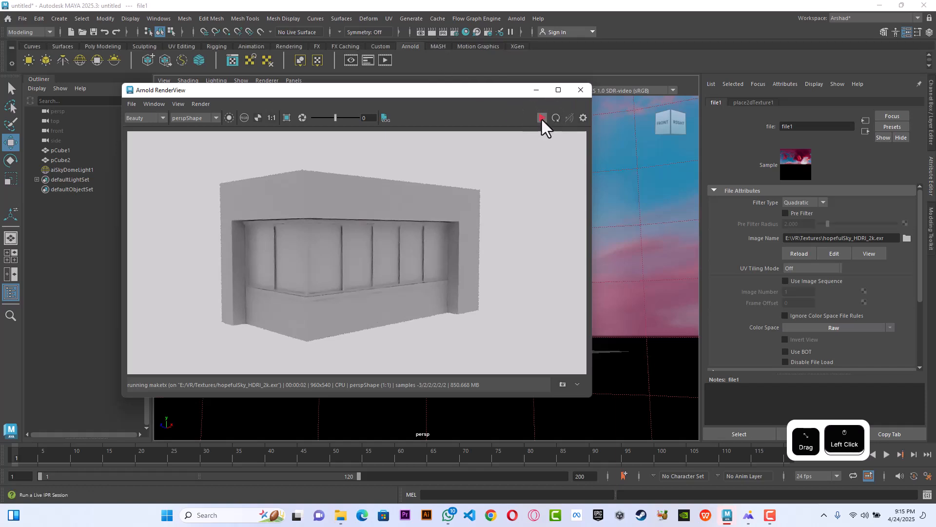
left_click(543, 119)
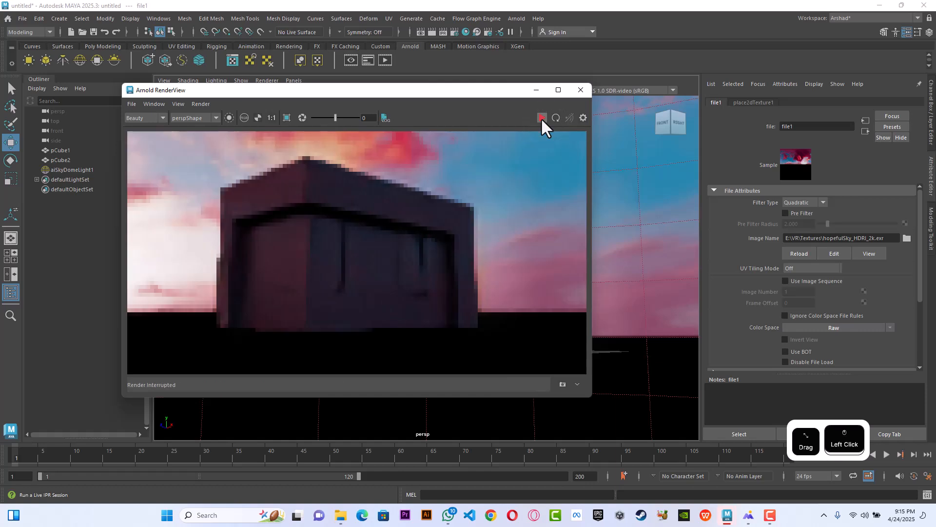
left_click(541, 118)
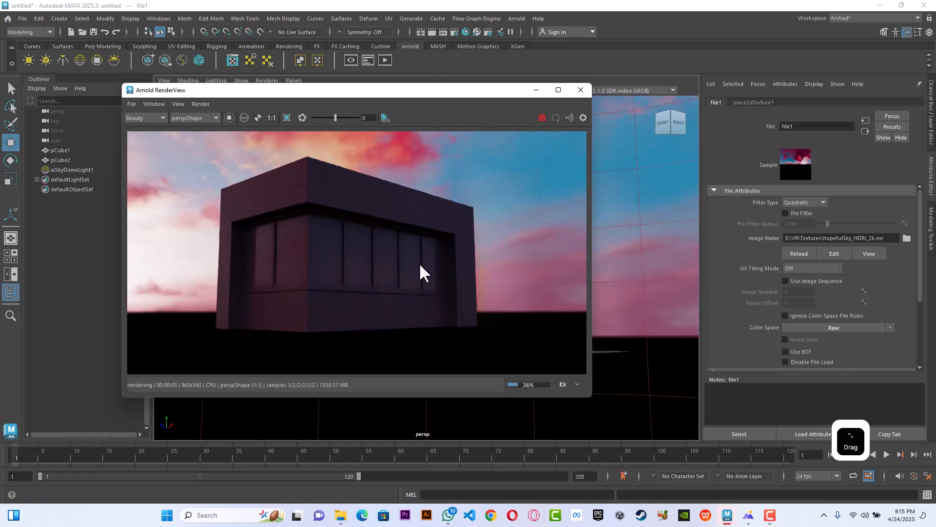
left_click(580, 89)
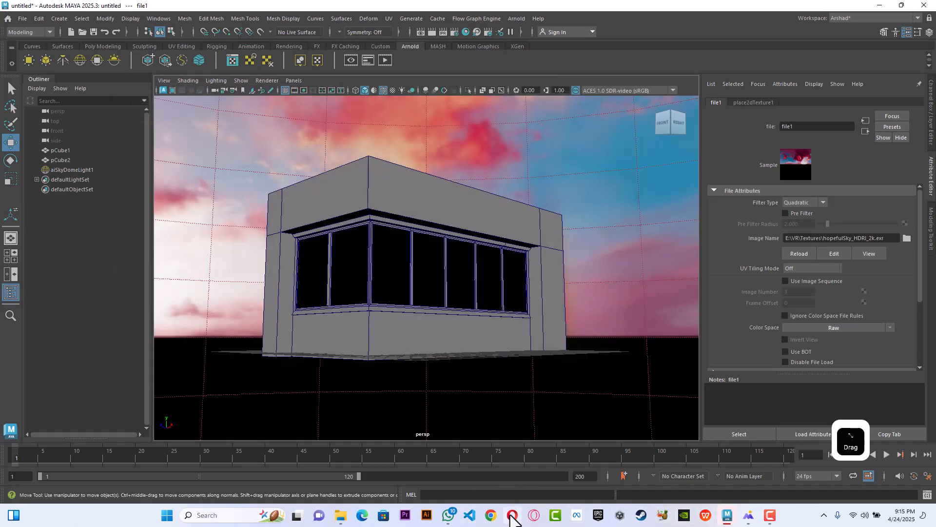
Step: Switch to Chrome with the NeXskill profile, search Google for HDRI, and open Poly Haven's HDRIs page
left_click(491, 516)
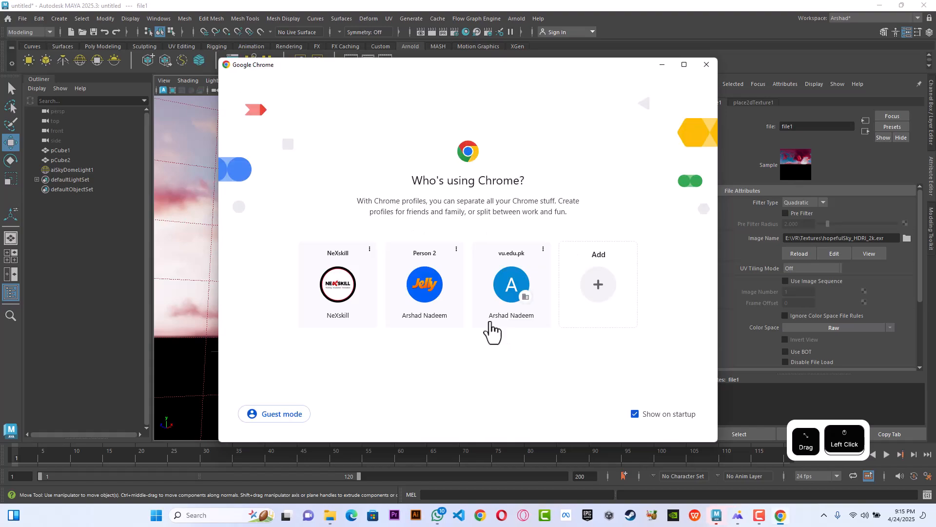
left_click(350, 290)
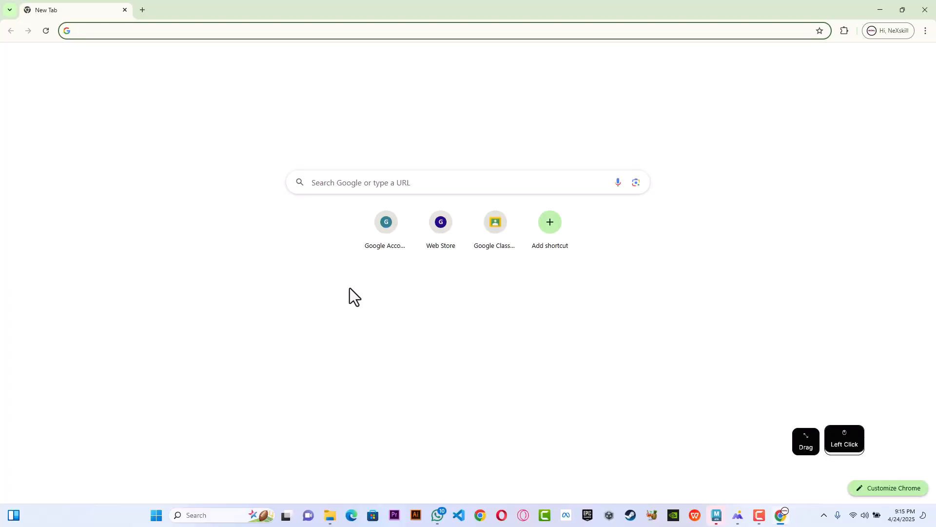
left_click(496, 175)
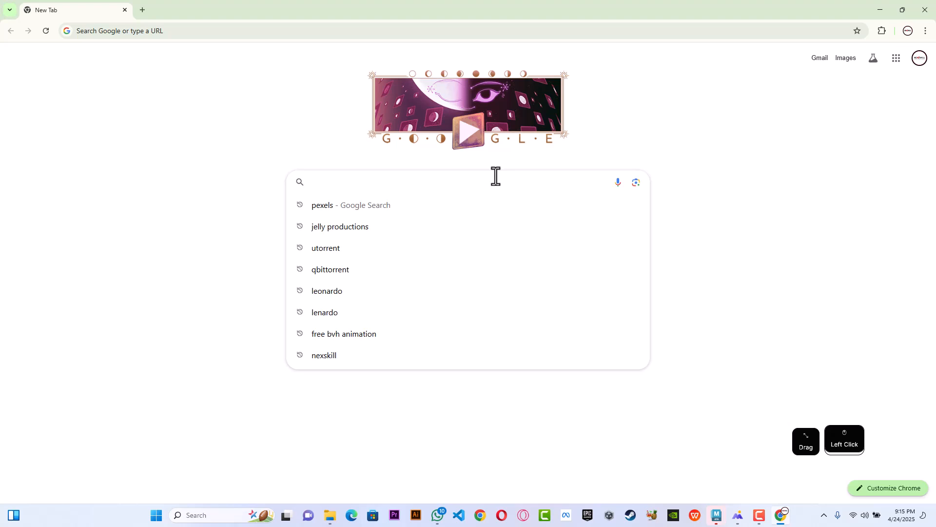
type("HDRI")
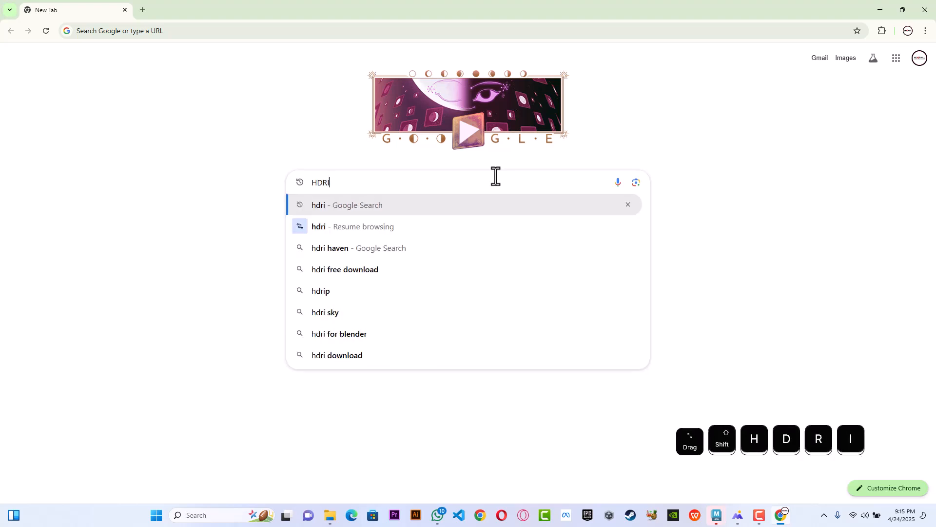
key("Return")
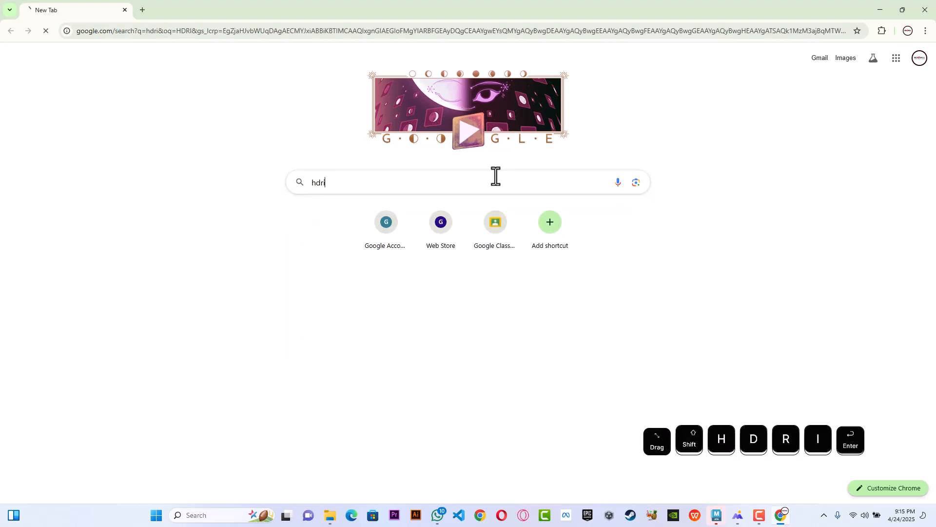
left_click(138, 150)
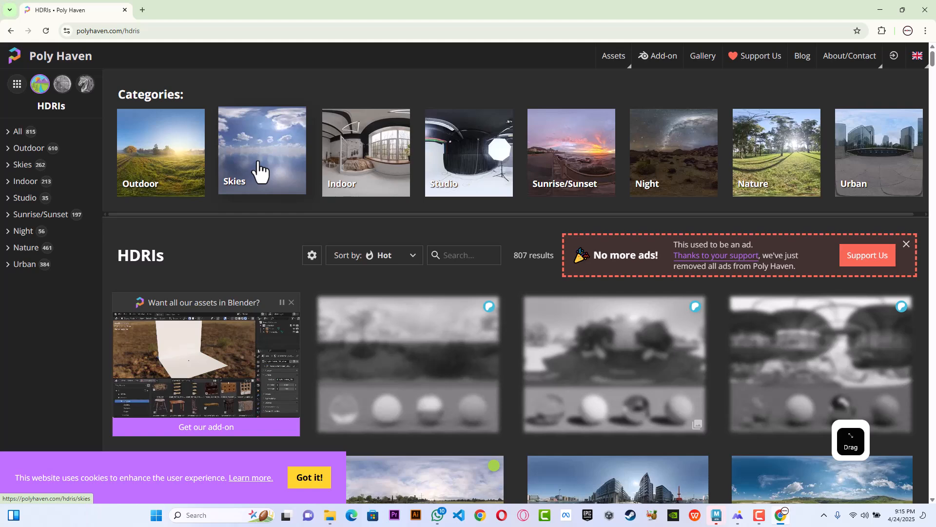
Step: Find the Mirrored Hall HDRI in Poly Haven's Urban category and download it as a 1K EXR file
left_click(778, 177)
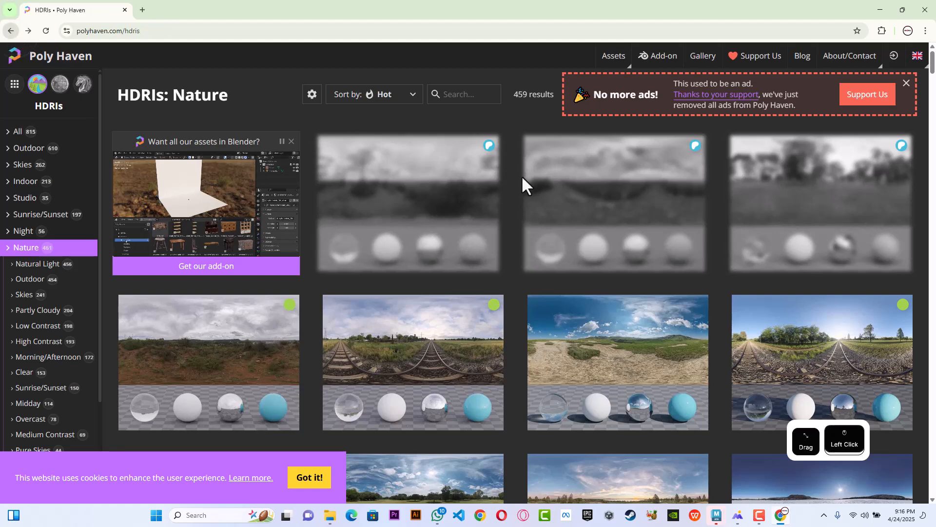
key("alt+Left")
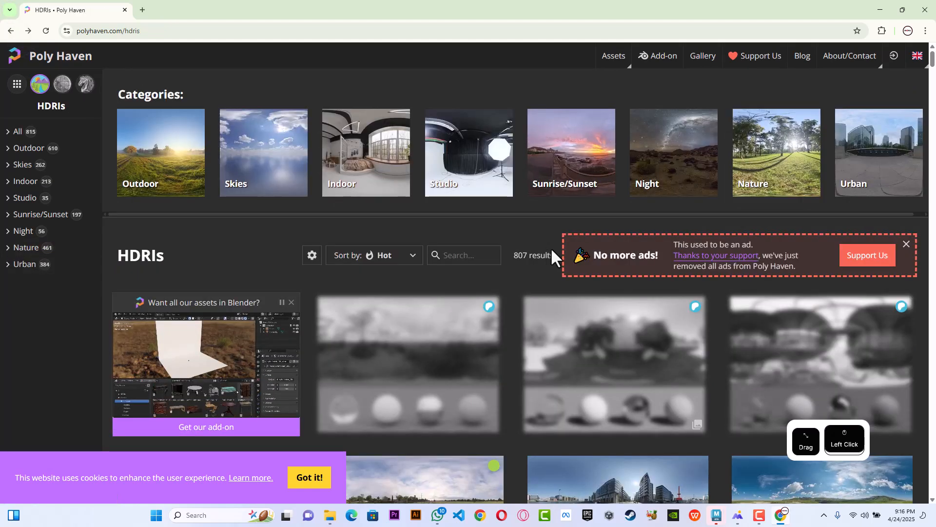
left_click(877, 183)
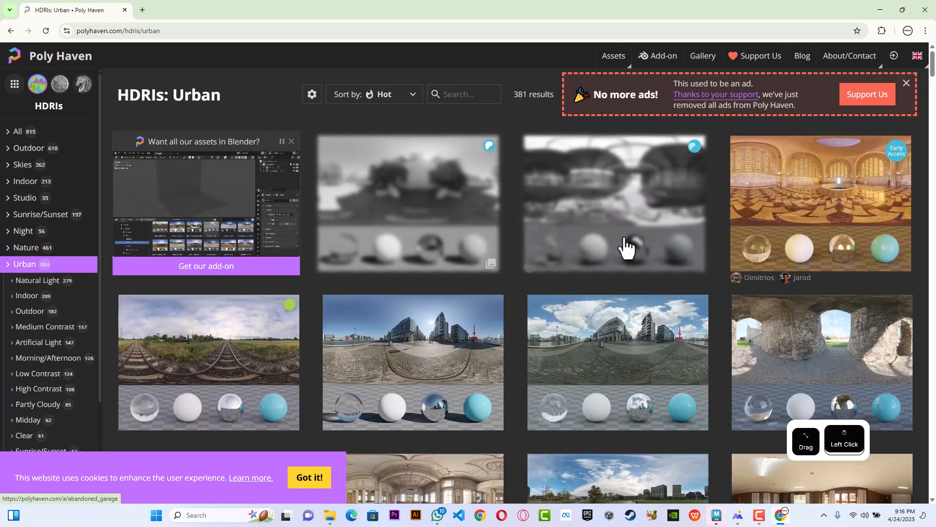
scroll(624, 249, "down", 5)
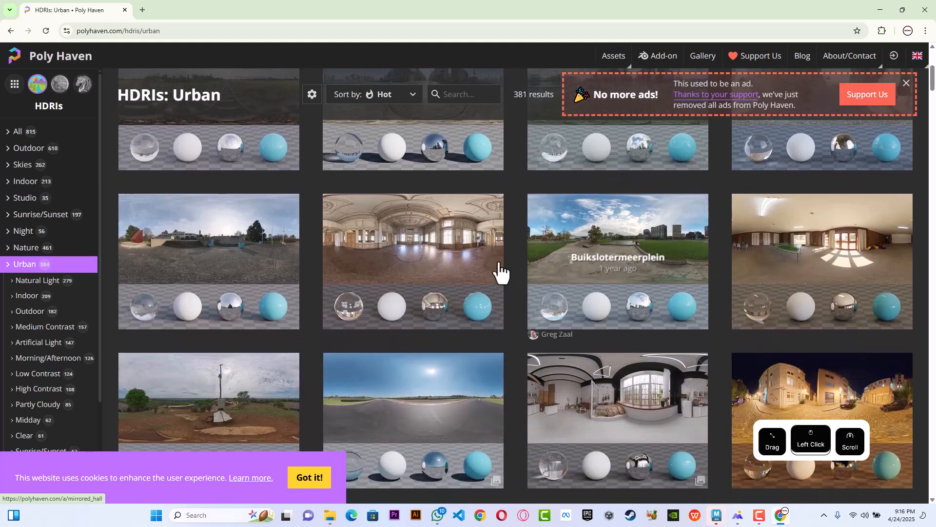
left_click(461, 232)
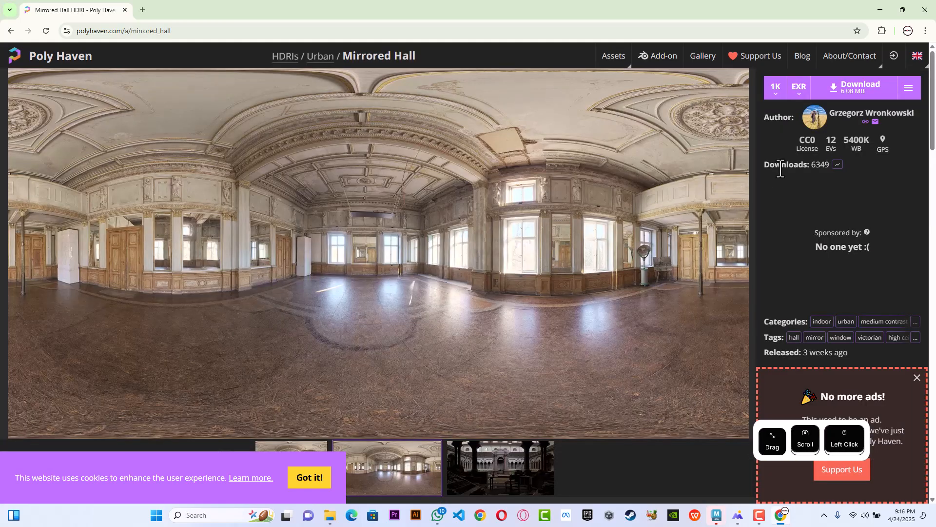
left_click(849, 93)
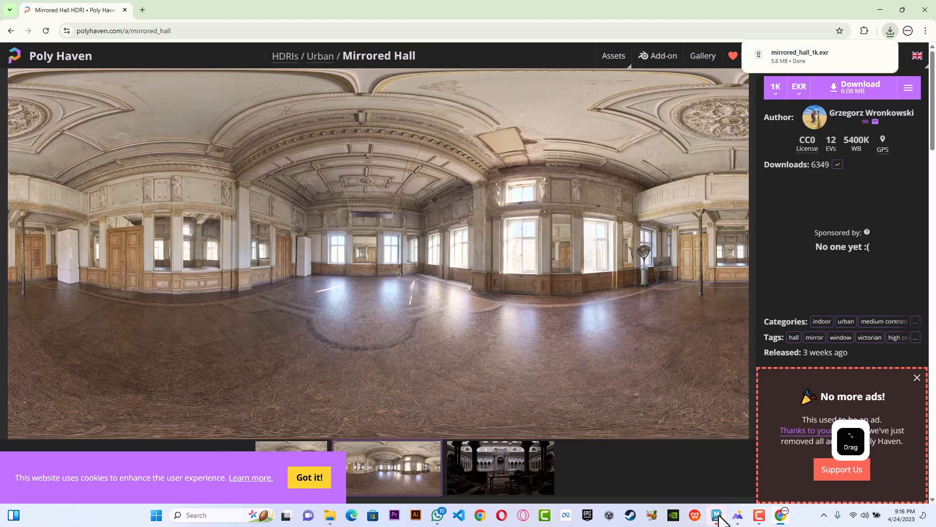
Step: Switch back to Maya and load mirrored_hall_1k.exr from the Downloads folder as the file texture's image
left_click(694, 503)
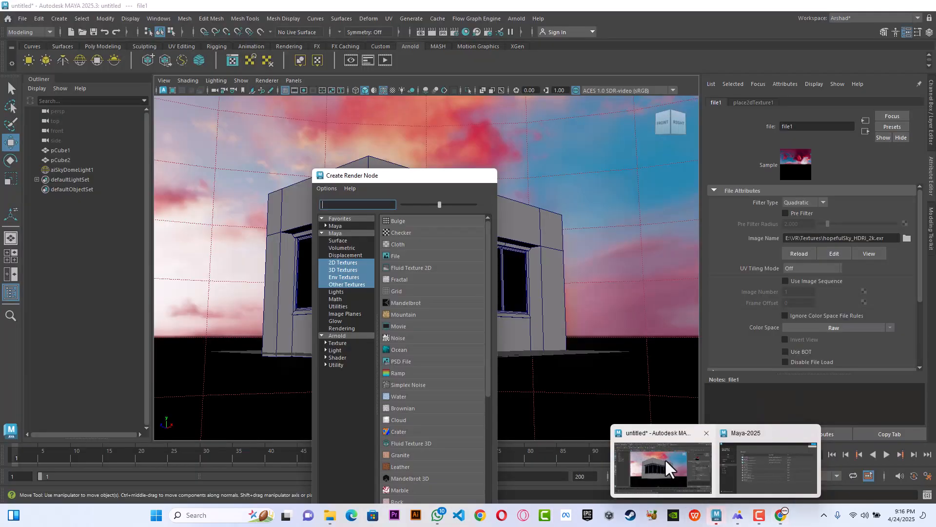
left_click(665, 459)
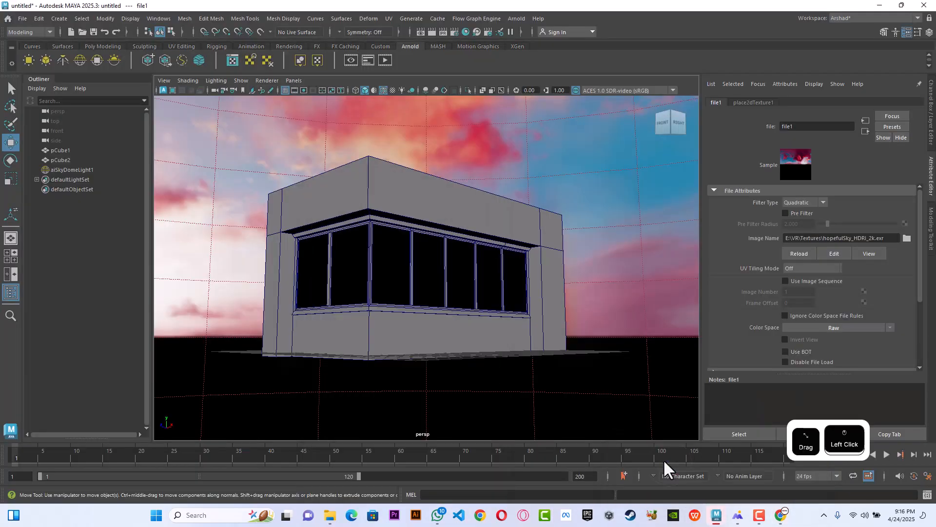
left_click(906, 239)
left_click(126, 172)
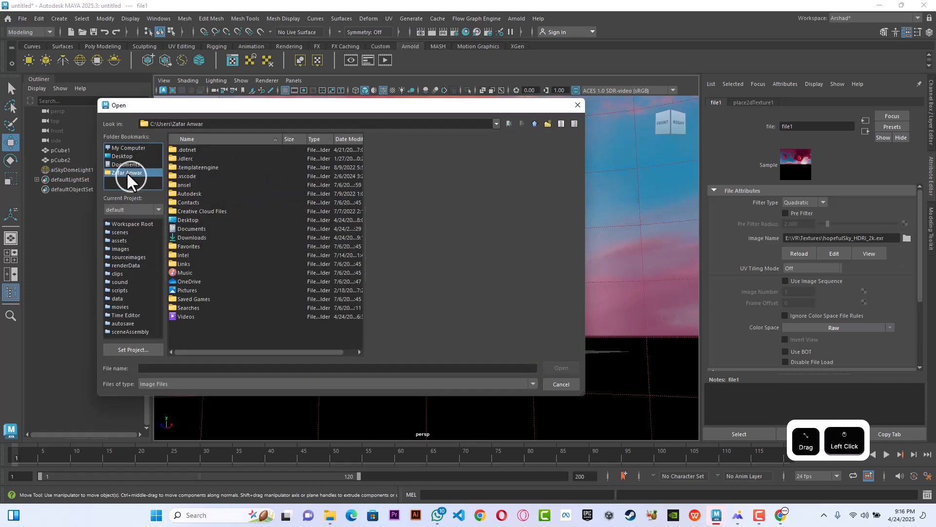
left_click(187, 238)
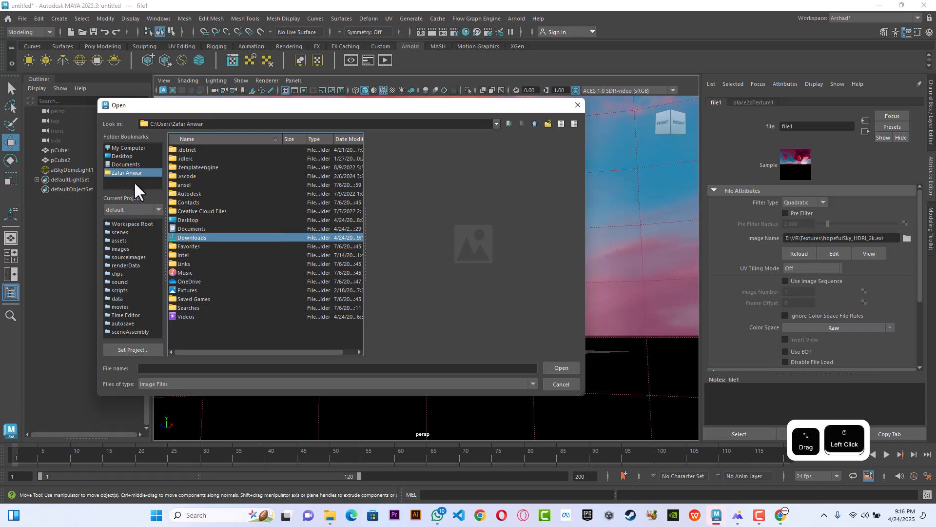
double_click(187, 238)
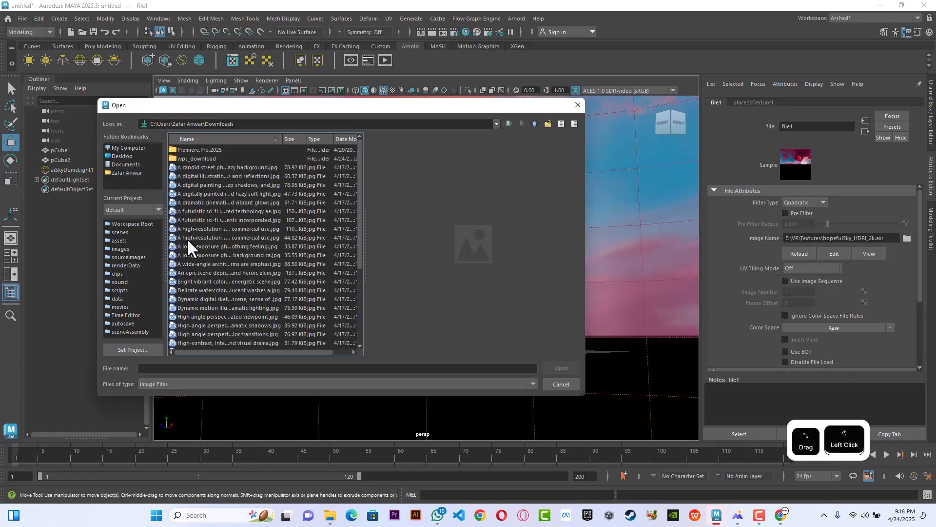
scroll(207, 252, "down", 5)
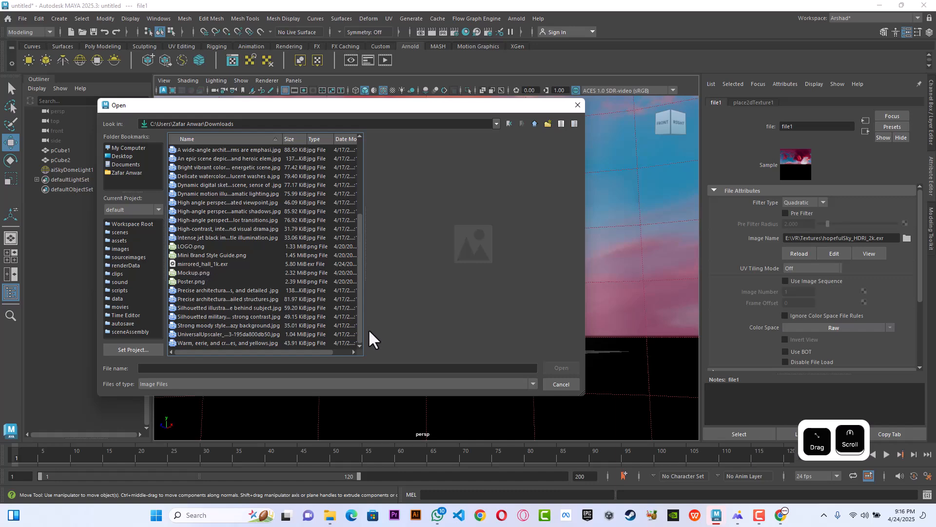
key("alt+Tab")
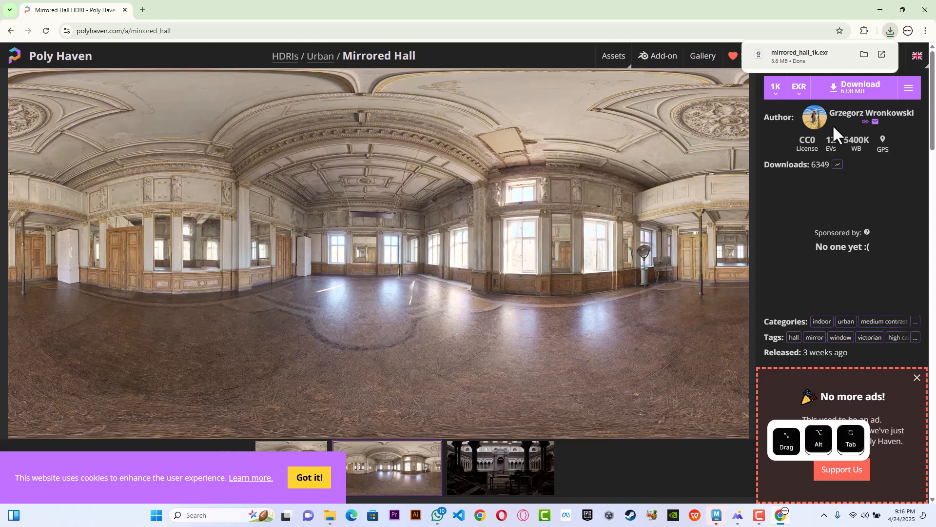
key("alt+Tab")
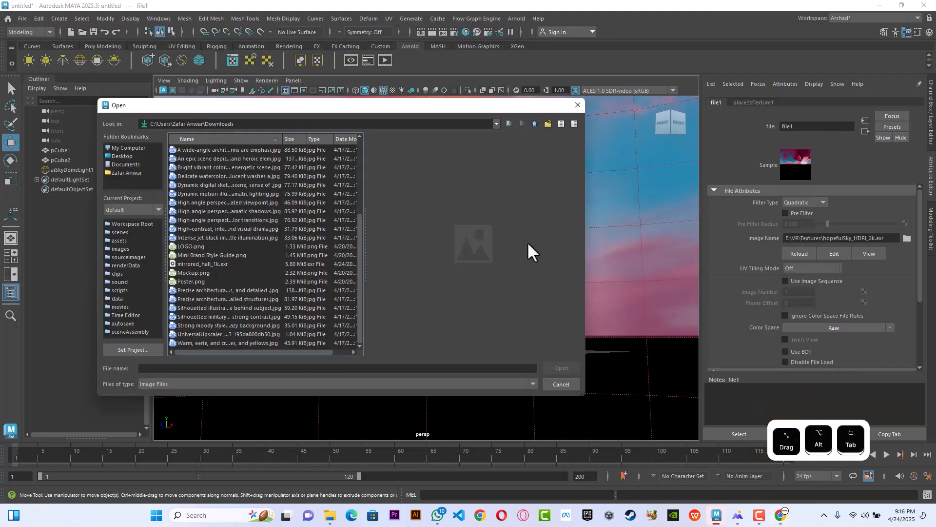
left_click(212, 267)
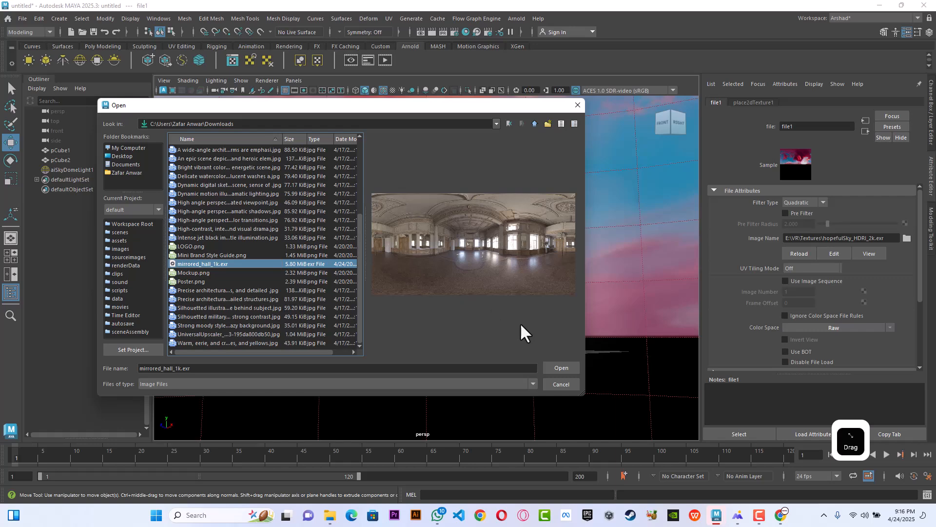
left_click(555, 370)
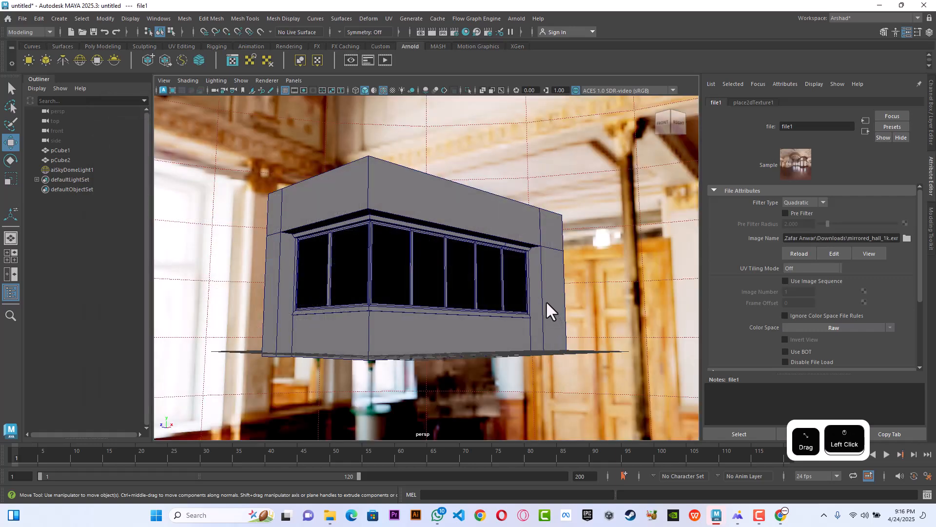
Step: Render the building in Arnold against the Mirrored Hall environment, examine the window reflections, and minimize the render window
left_click_drag(494, 286, 492, 286, "alt")
scroll(493, 287, "up", 5)
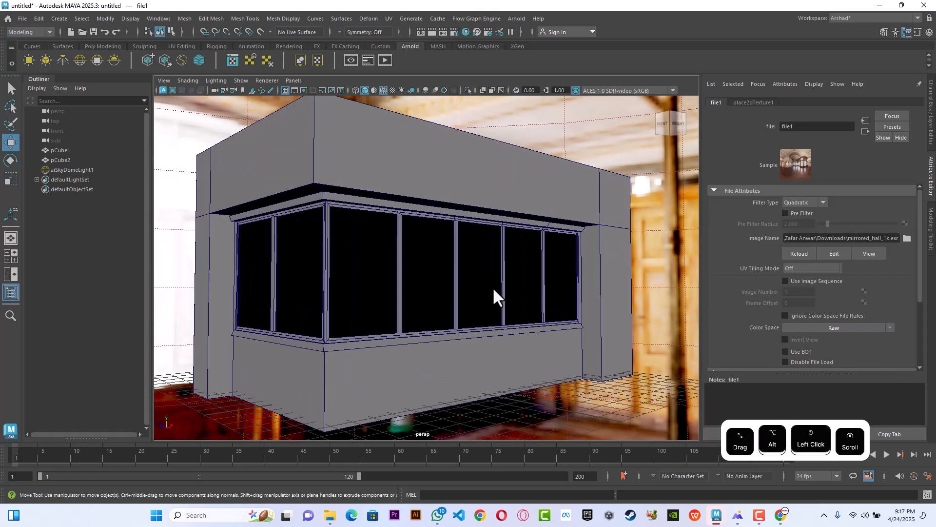
scroll(493, 289, "down", 2)
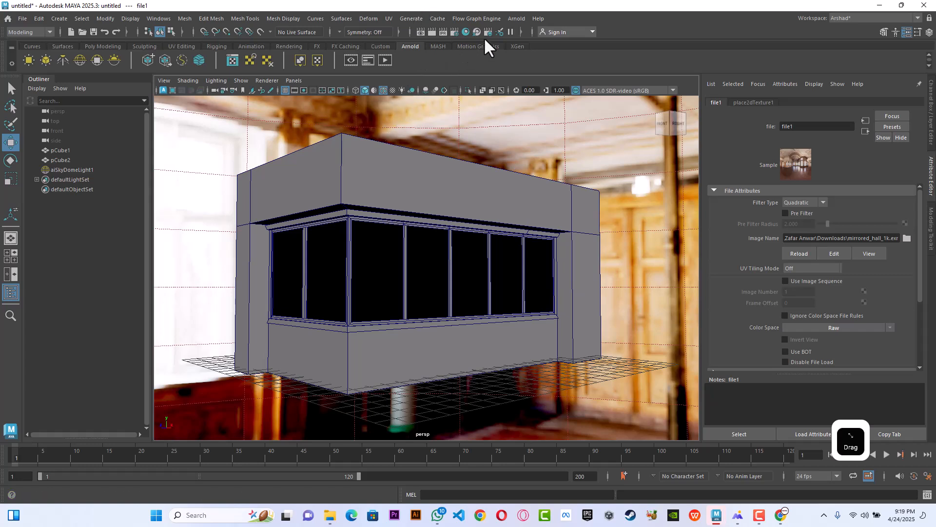
left_click(429, 30)
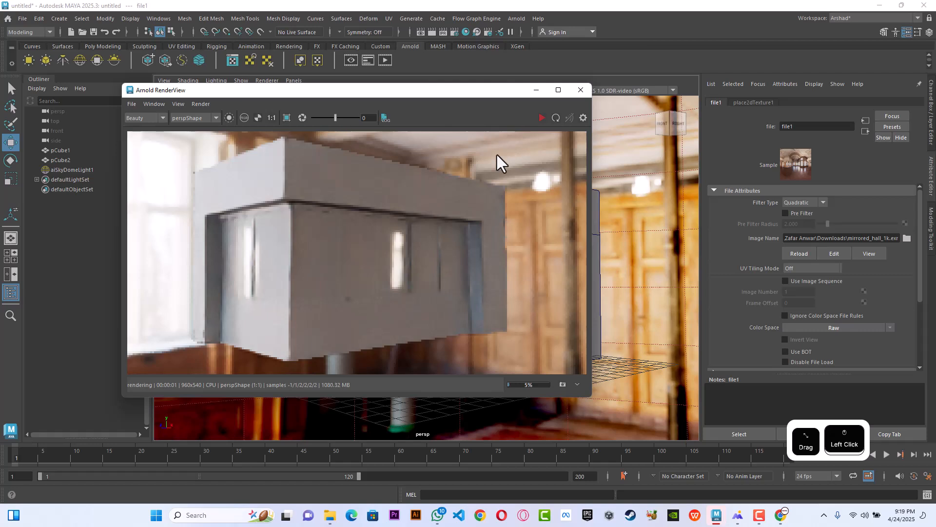
left_click(573, 89)
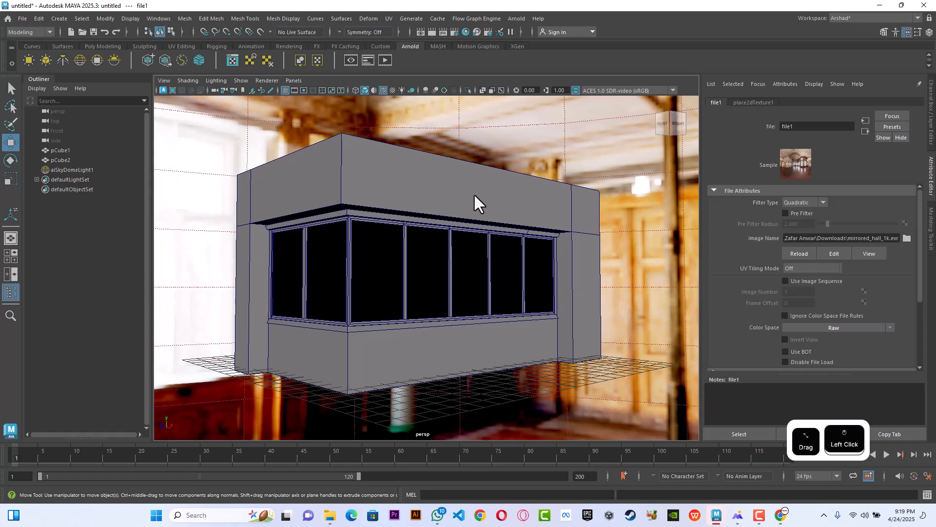
left_click(432, 33)
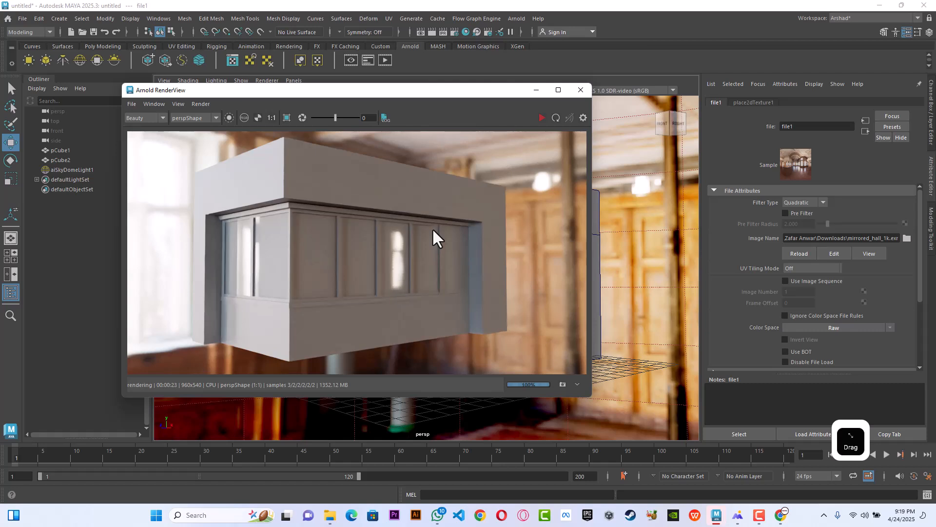
left_click(537, 89)
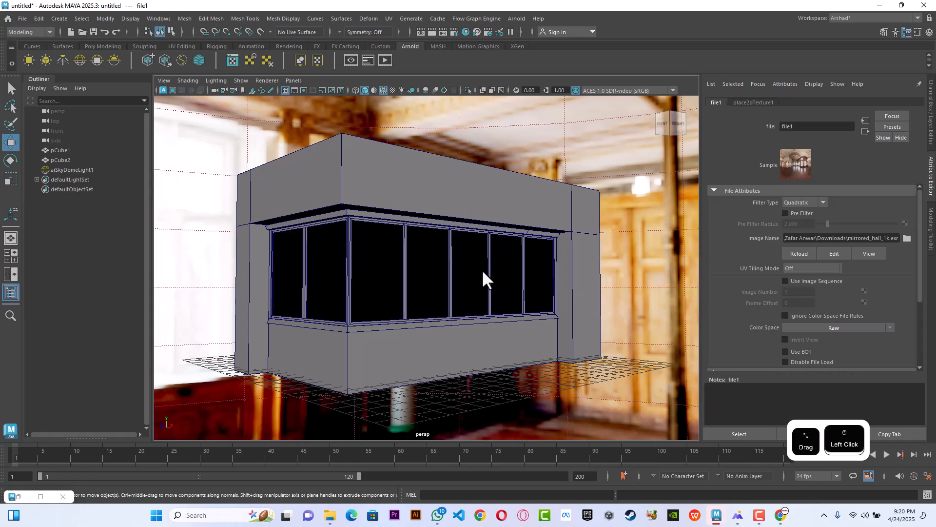
Step: Isolate the window mesh pCube2 in the viewport and switch it to face selection
mouse_move(489, 271)
left_mouse_down("alt")
mouse_move(266, 273)
mouse_move(300, 283)
mouse_move(491, 267)
left_mouse_up("alt")
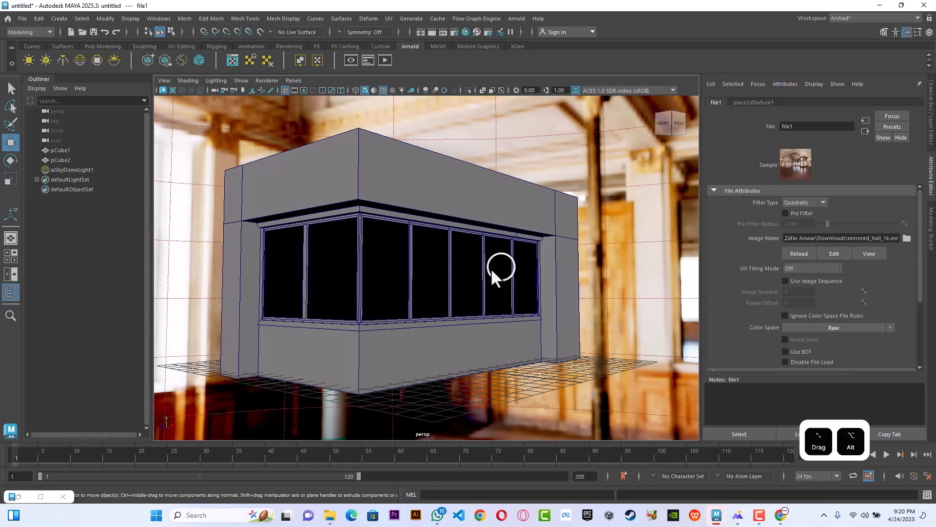
left_click(370, 343)
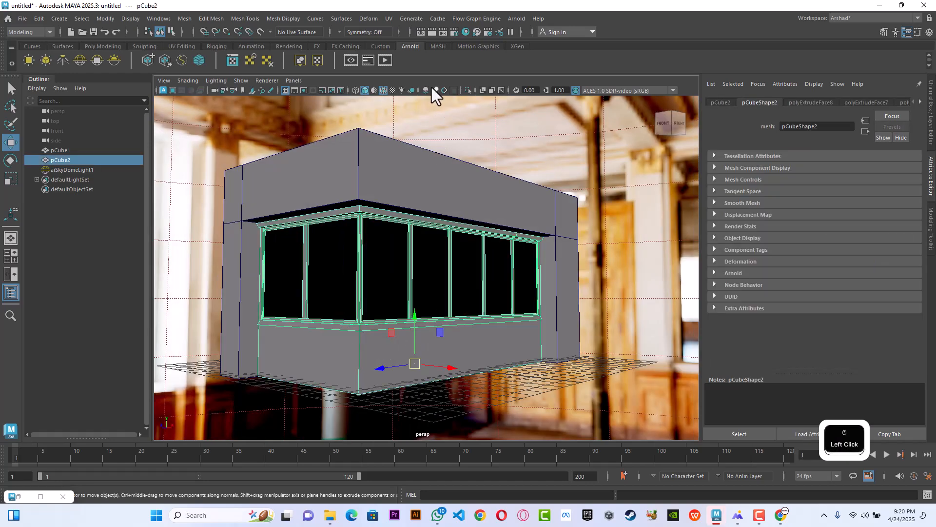
left_click(468, 90)
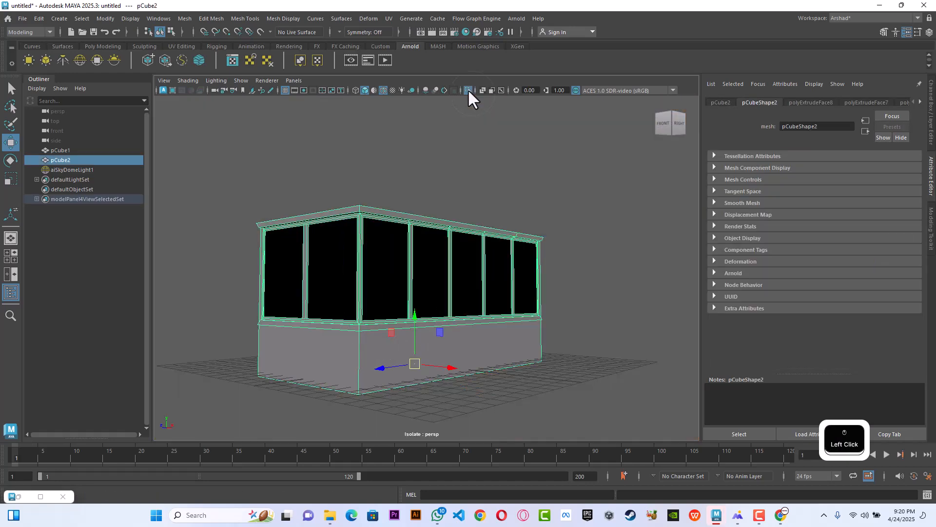
left_click(554, 188)
left_click_drag(526, 201, 254, 234, "alt")
left_click(431, 283)
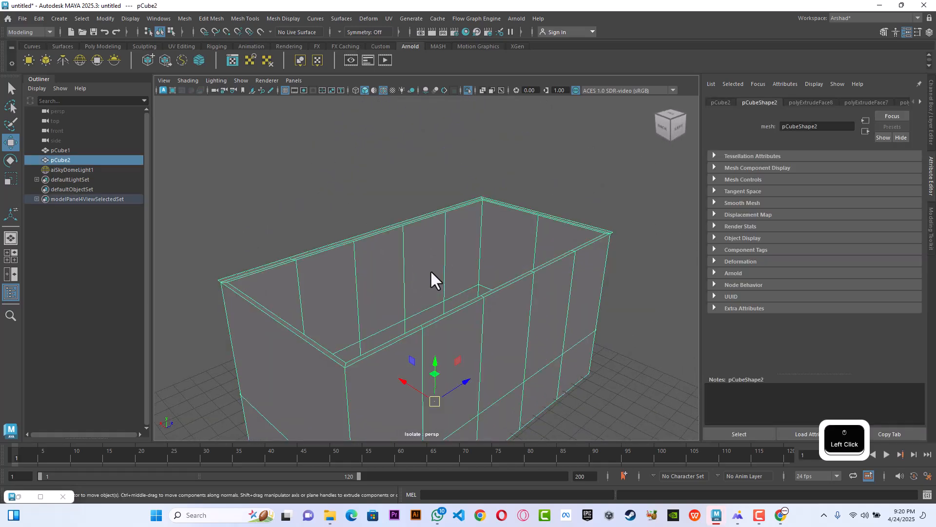
right_click_drag(431, 269, 429, 251)
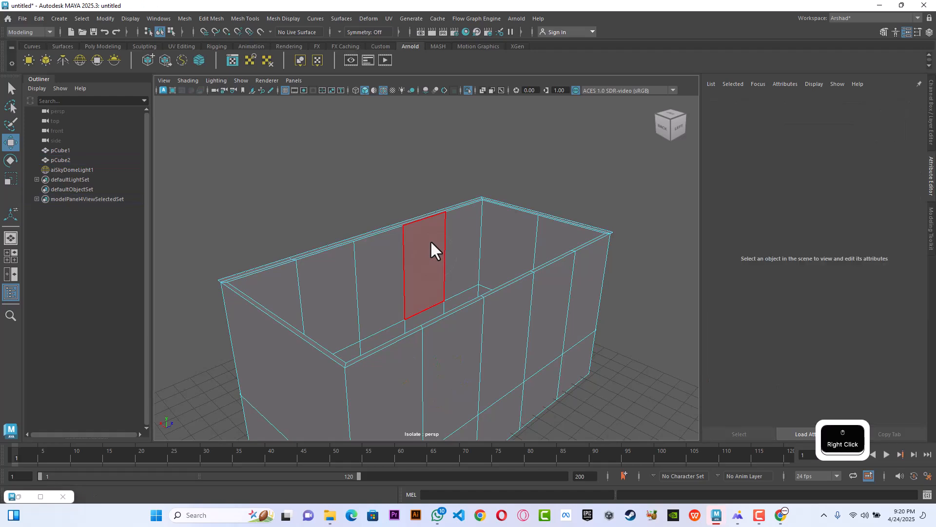
Step: Delete the five inner wall faces behind the long row of windows and show the whole scene again
left_click_drag(496, 281, 487, 258, "alt")
left_click(474, 235)
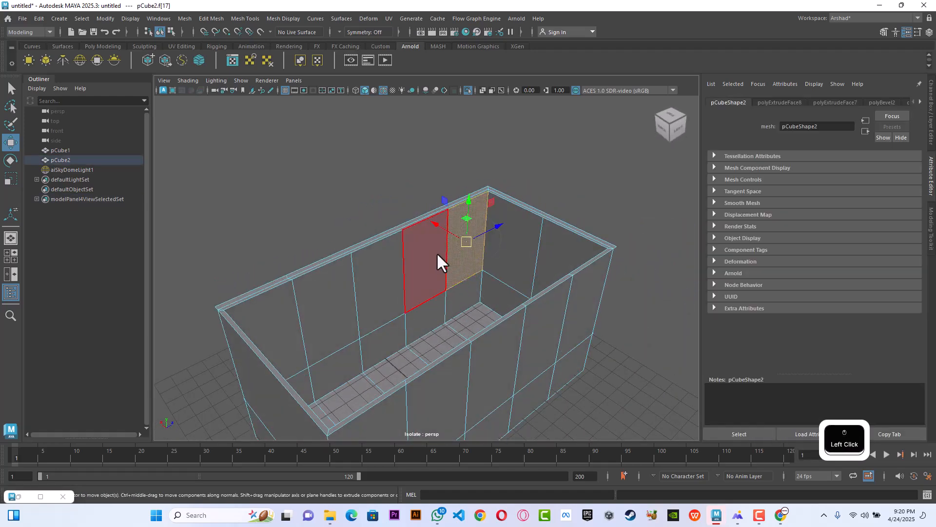
left_click(424, 254, "shift")
left_click(380, 266, "shift")
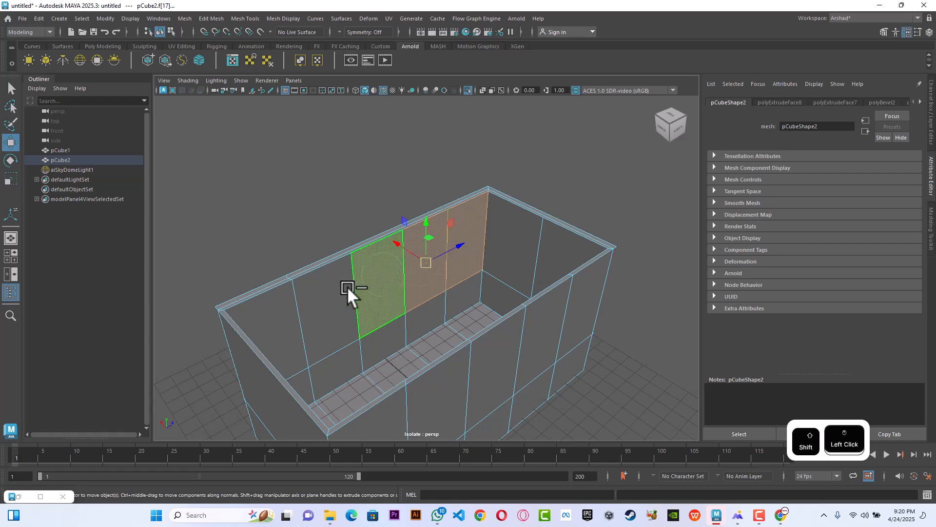
left_click(319, 300, "shift")
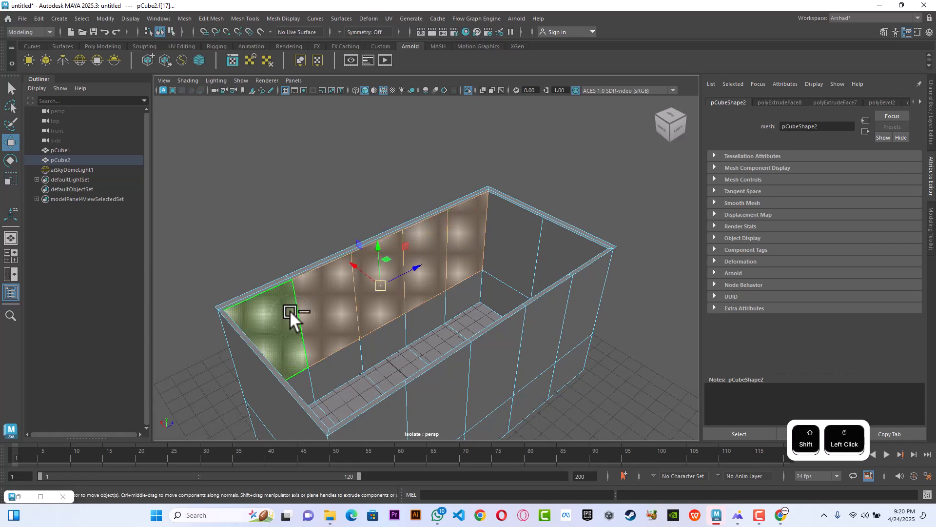
key("Delete")
left_click_drag(455, 291, 657, 269, "alt")
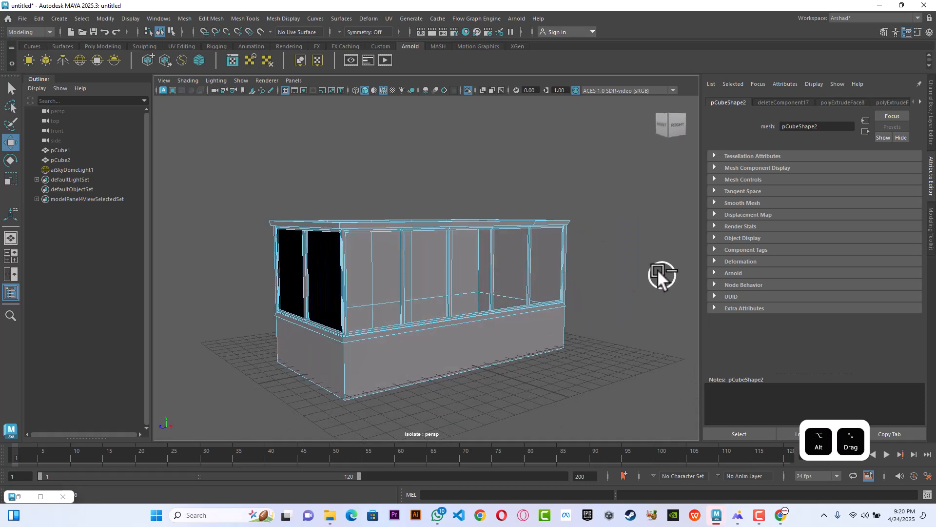
left_click(468, 90)
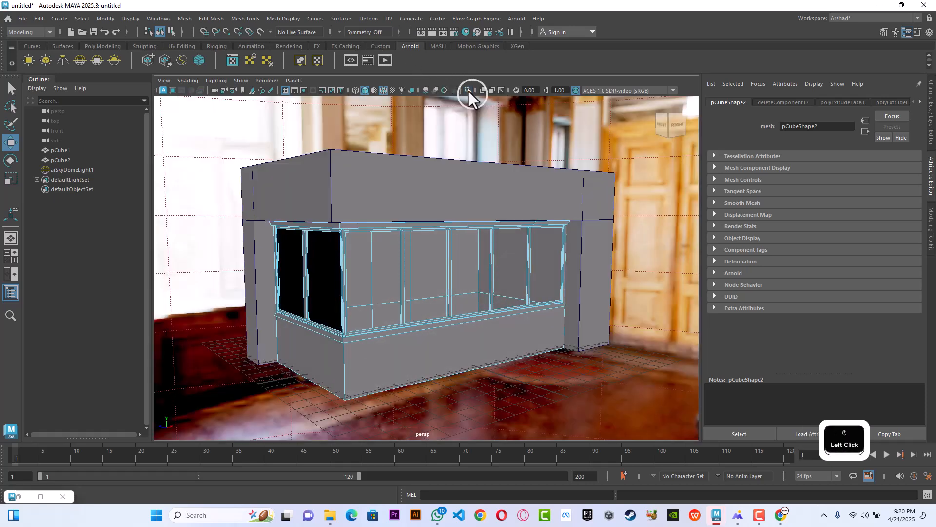
Step: Run an Arnold render of the opened-up window side, check the result, and minimize the render window
left_click(433, 33)
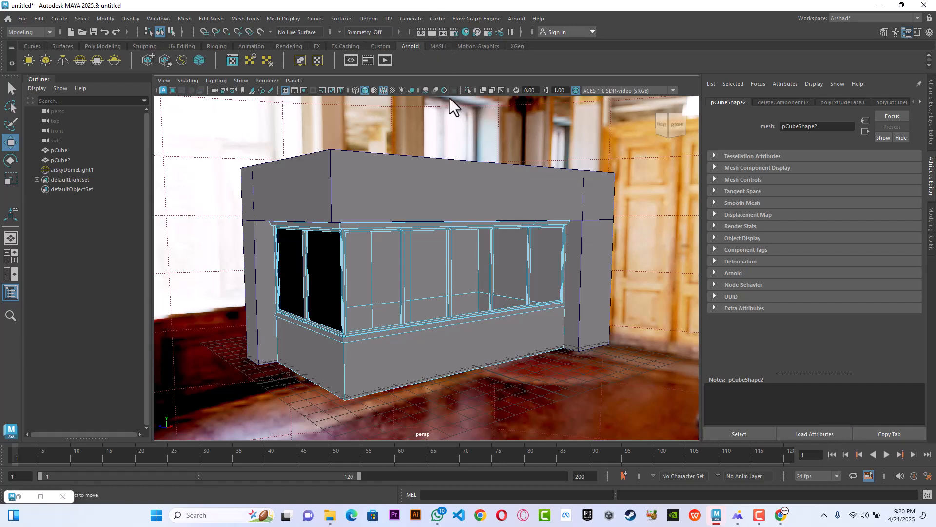
left_click(447, 155, "alt")
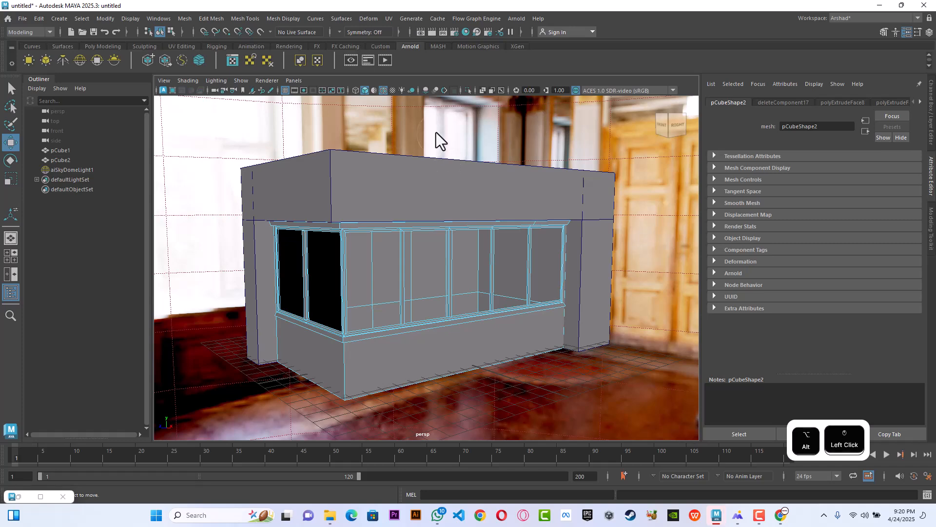
left_click_drag(35, 441, 22, 500, "alt")
left_click(22, 499)
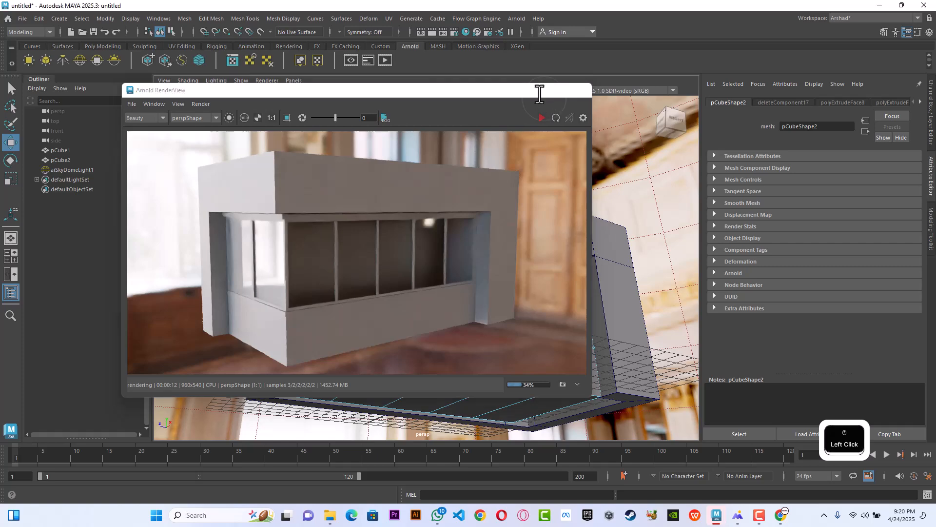
left_click(536, 90)
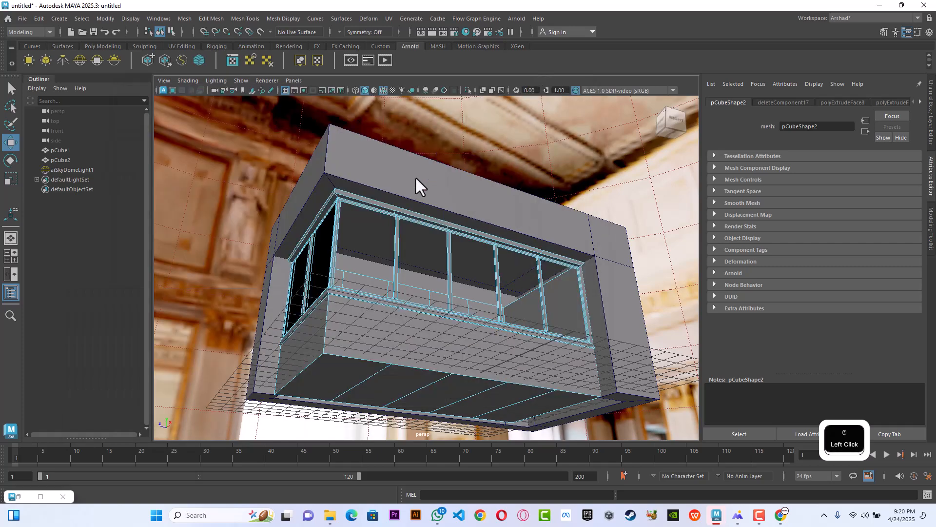
Step: Delete the five remaining pane faces in the long row of windows on pCube2
left_click(453, 277)
left_click_drag(420, 265, 390, 236, "alt")
key("Delete")
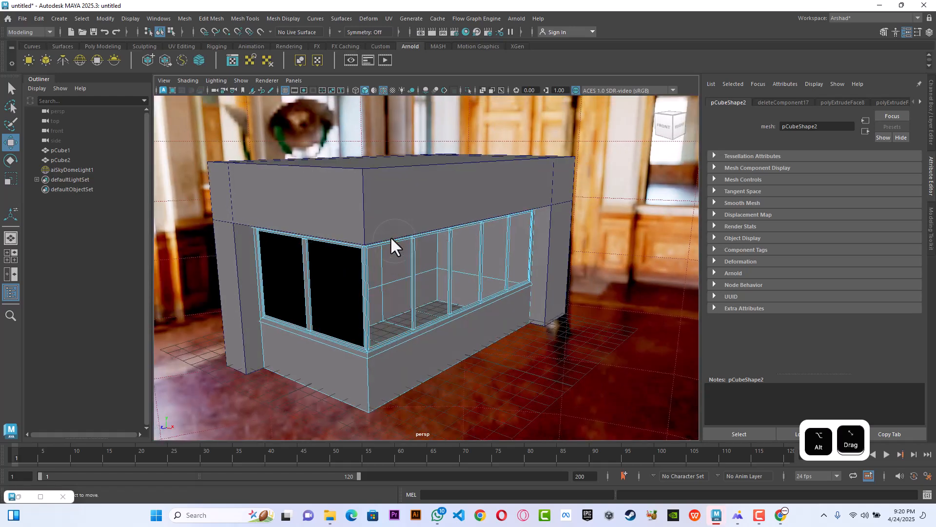
left_click(395, 279)
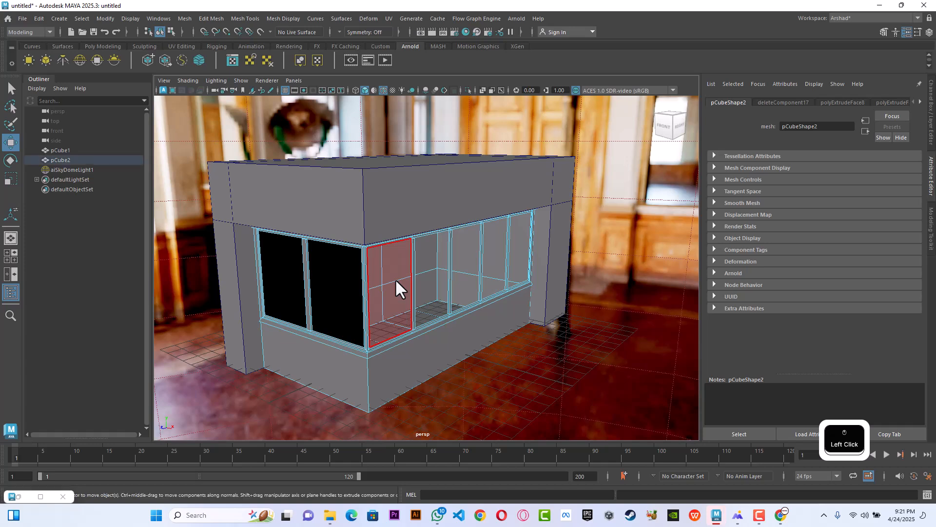
key("Delete")
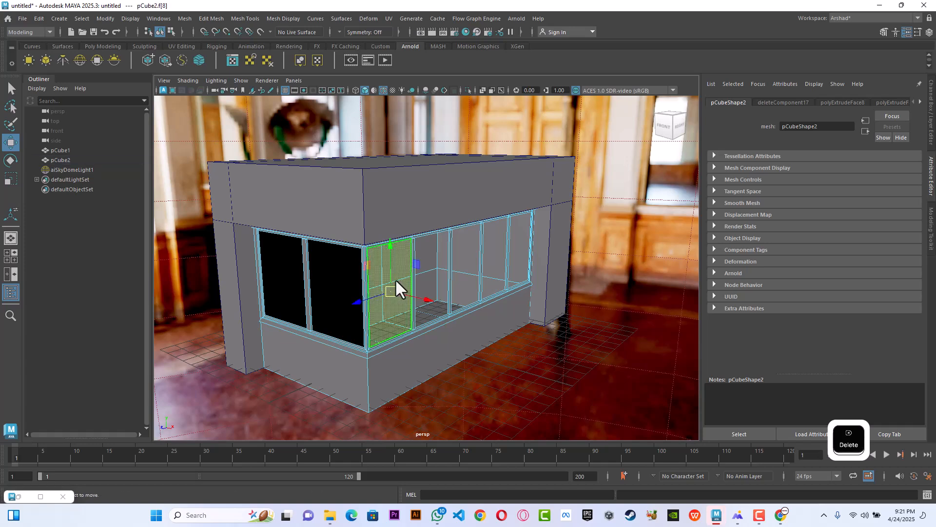
key("Delete")
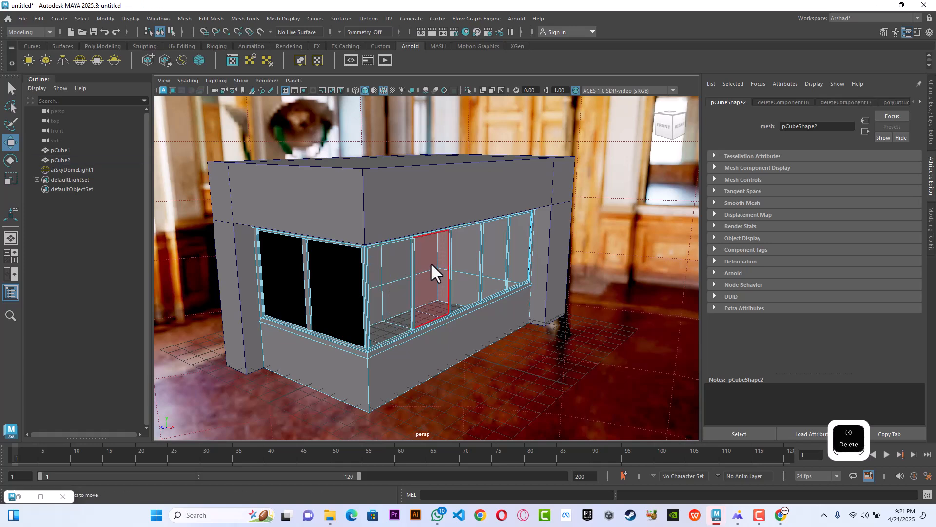
left_click(432, 265)
key("Delete")
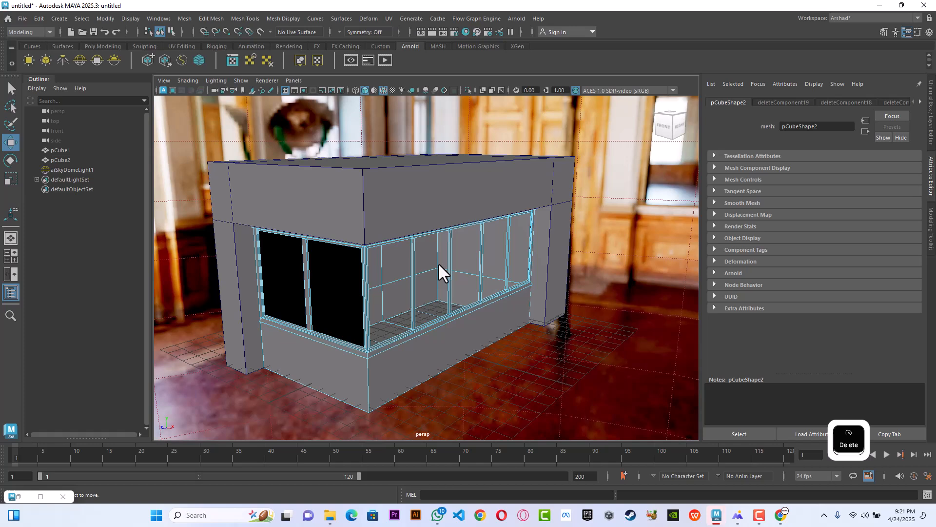
left_click(469, 250)
key("Delete")
left_click(469, 250)
key("Delete")
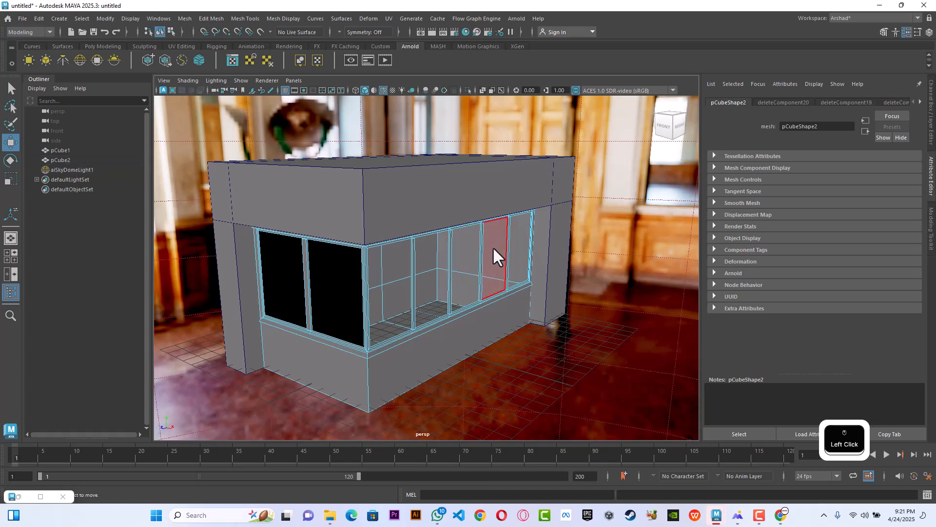
left_click(493, 247)
key("Delete")
left_click(516, 243)
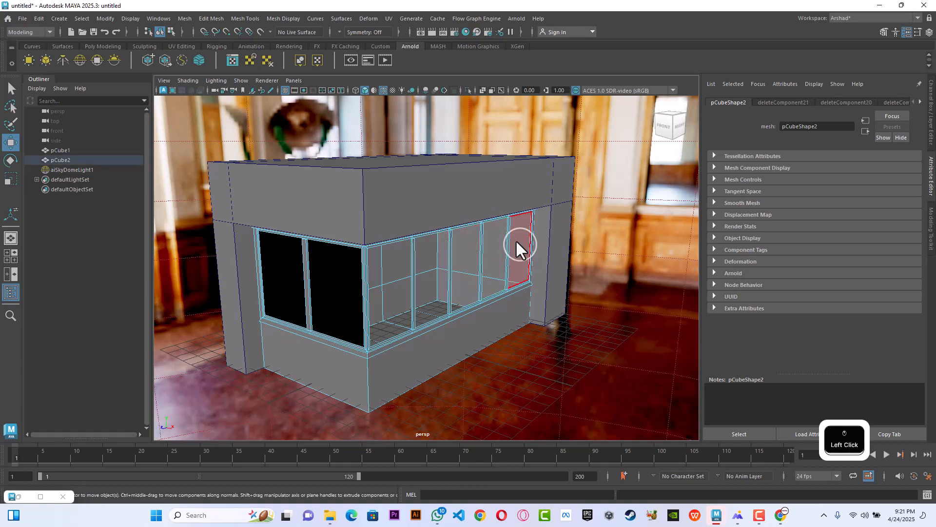
key("Delete")
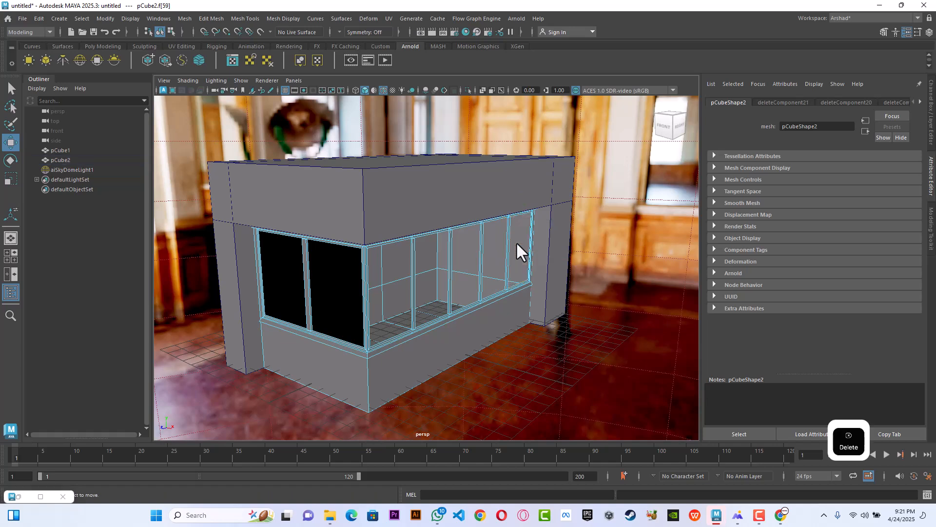
Step: Delete the outer and inner faces of both window panes on the building's short front side
left_click(349, 277)
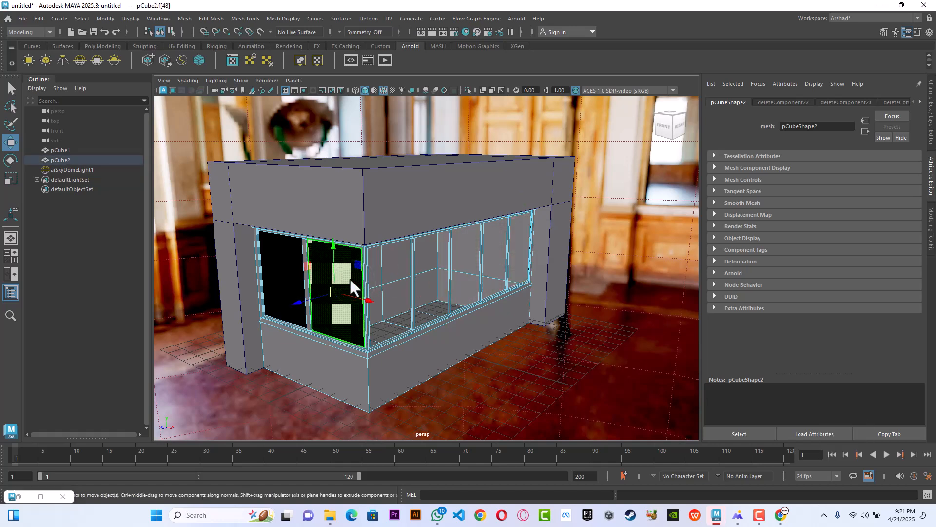
key("Delete")
left_click(293, 271)
key("Delete")
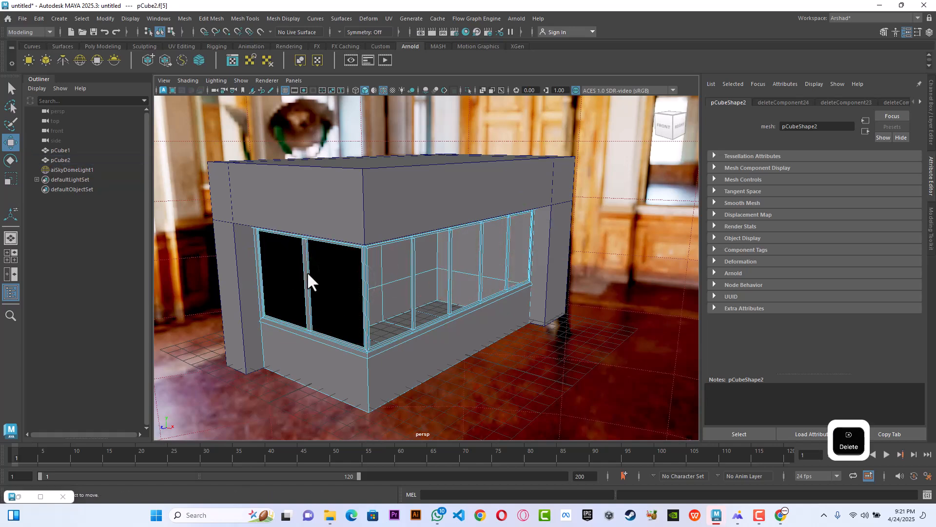
left_click(323, 271)
key("Delete")
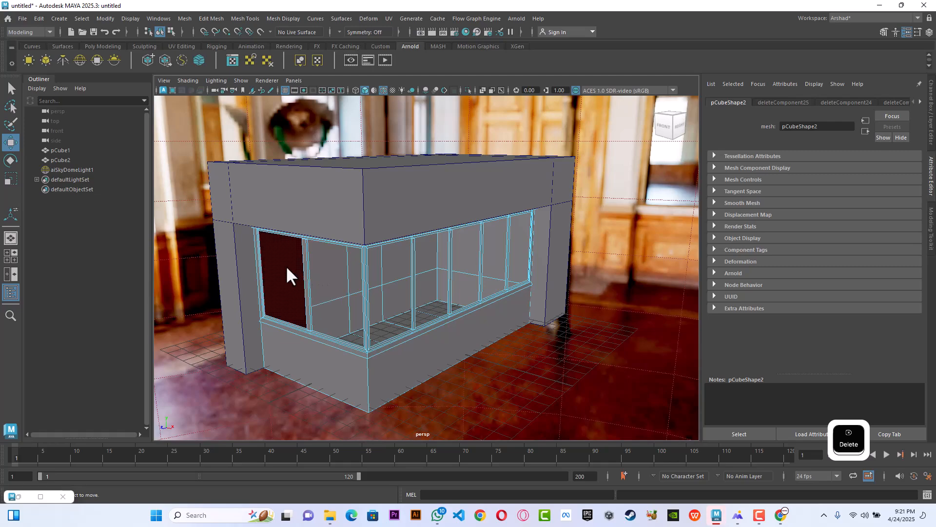
left_click(286, 270)
key("Delete")
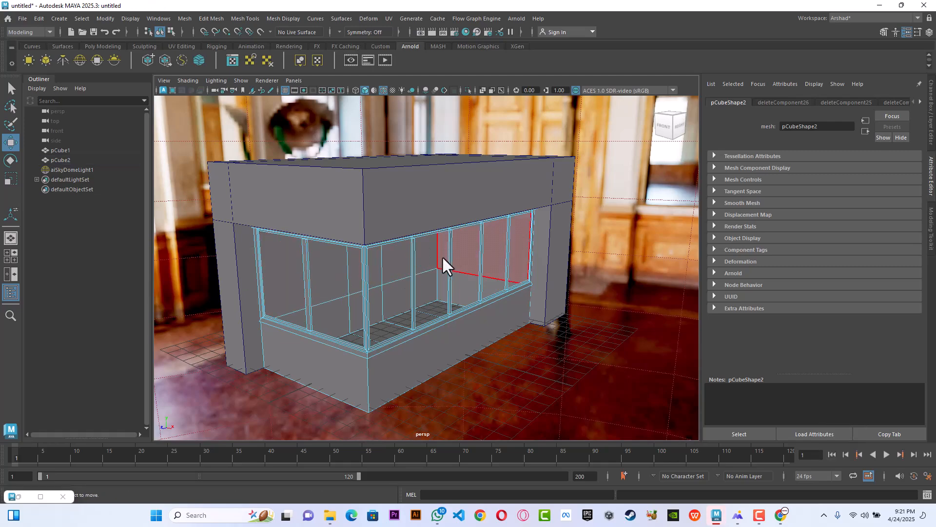
Step: Activate the Select tool and close the minimized render window
left_click_drag(454, 276, 485, 273, "alt")
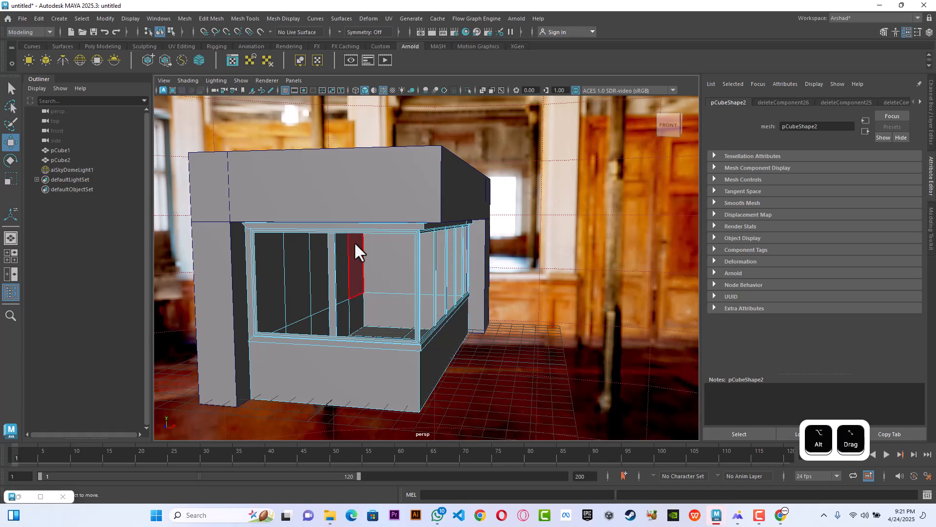
left_click(12, 91)
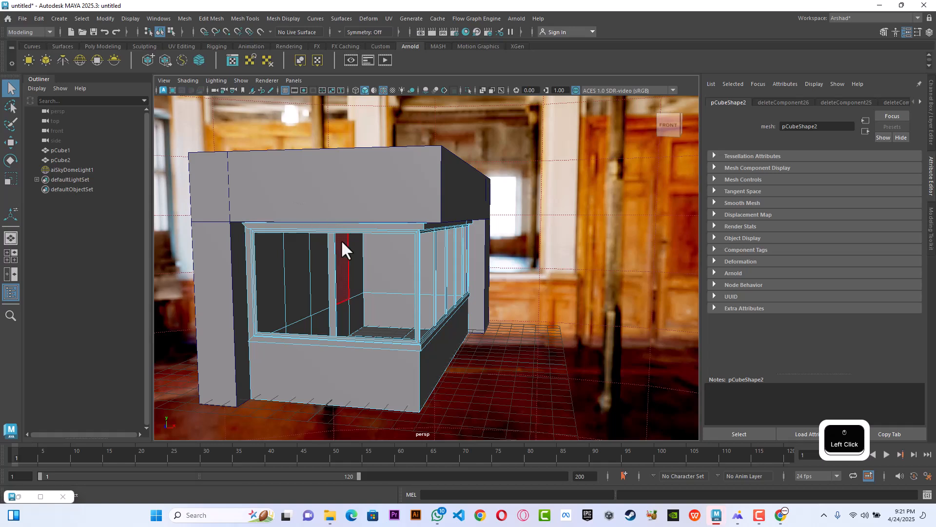
left_click(63, 497)
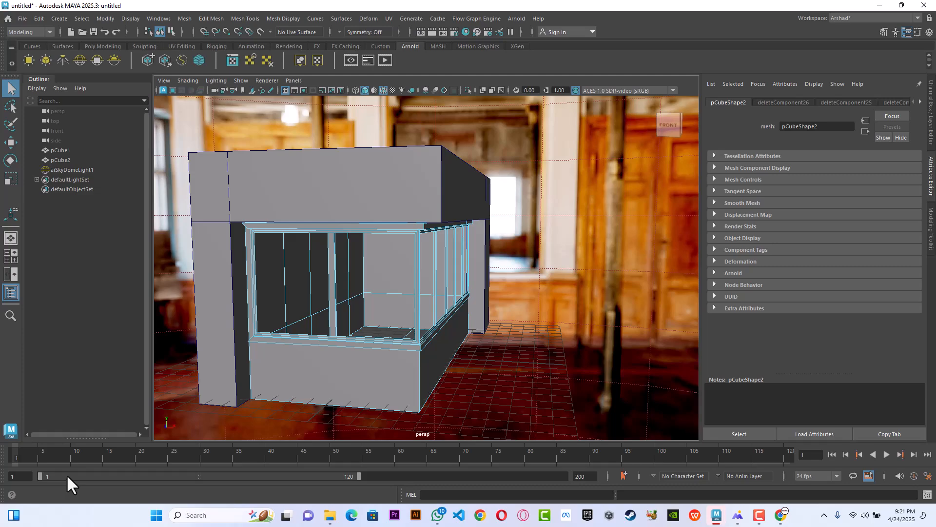
Step: Create a polygon cube to serve as a separate glass pane for the window openings
mouse_move(188, 397)
left_mouse_down("alt")
mouse_move(152, 400)
mouse_move(207, 389)
mouse_move(198, 388)
left_mouse_up("alt")
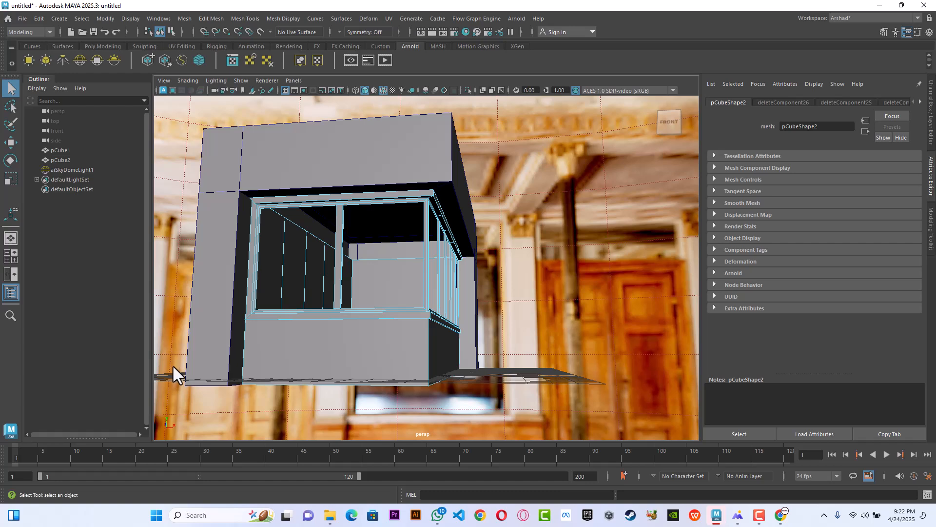
left_click_drag(268, 356, 292, 359, "alt")
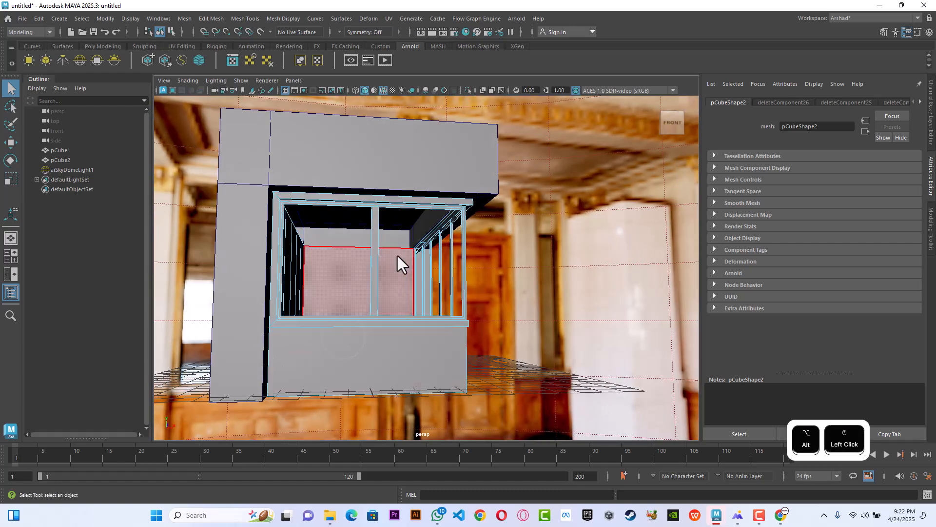
left_click_drag(387, 297, 344, 280, "alt")
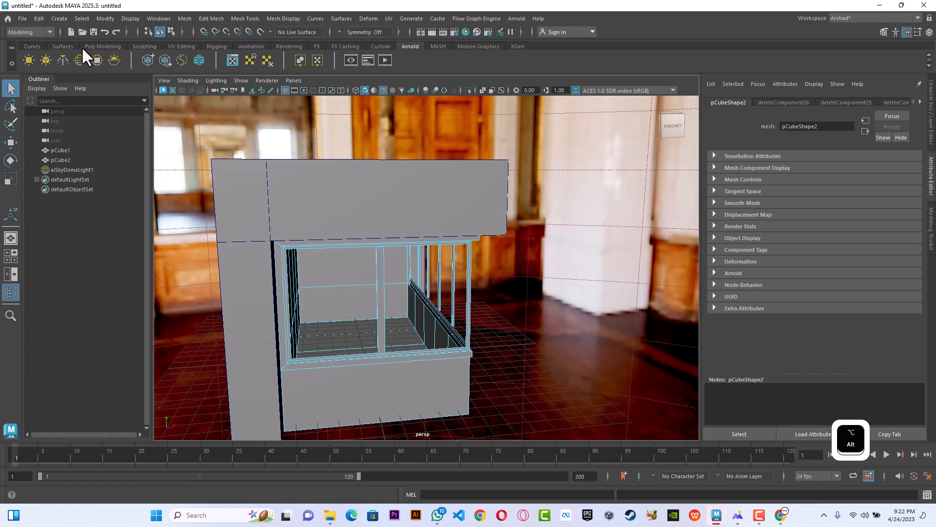
left_click(102, 46)
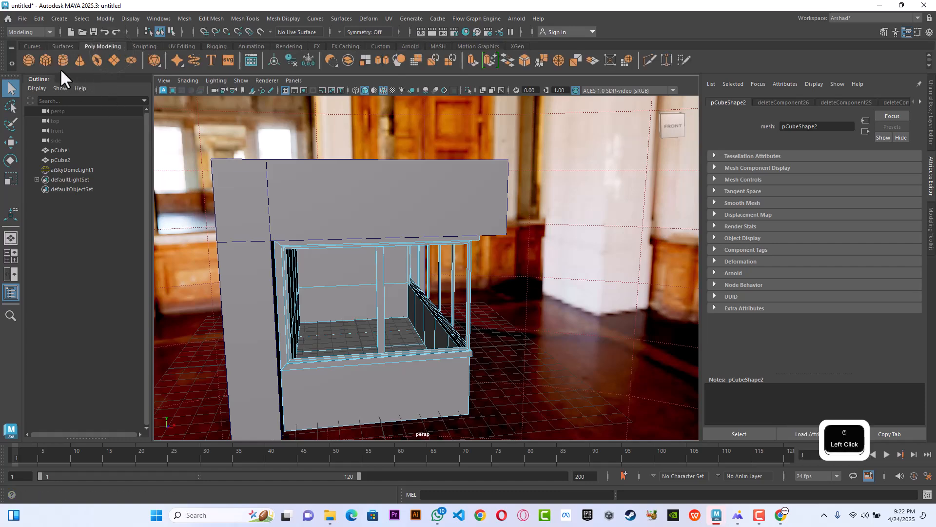
left_click(46, 60)
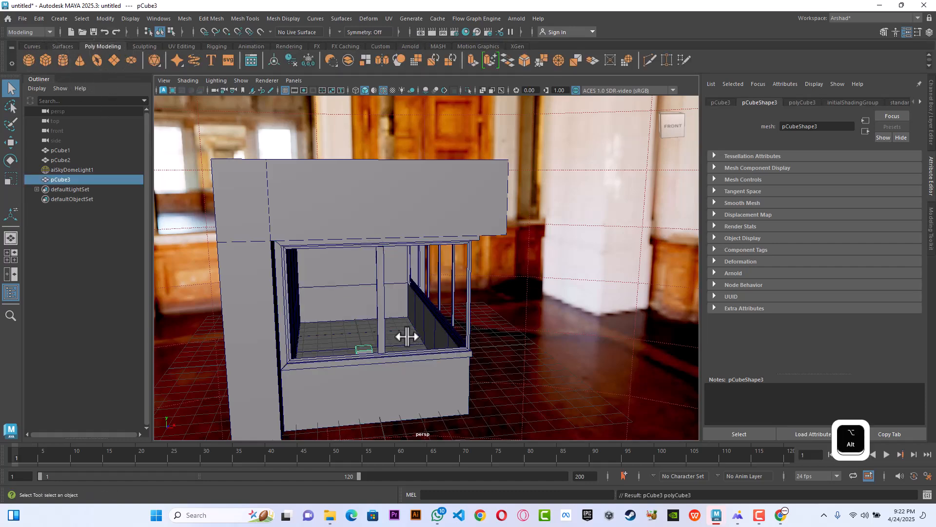
left_click_drag(408, 335, 362, 341, "alt")
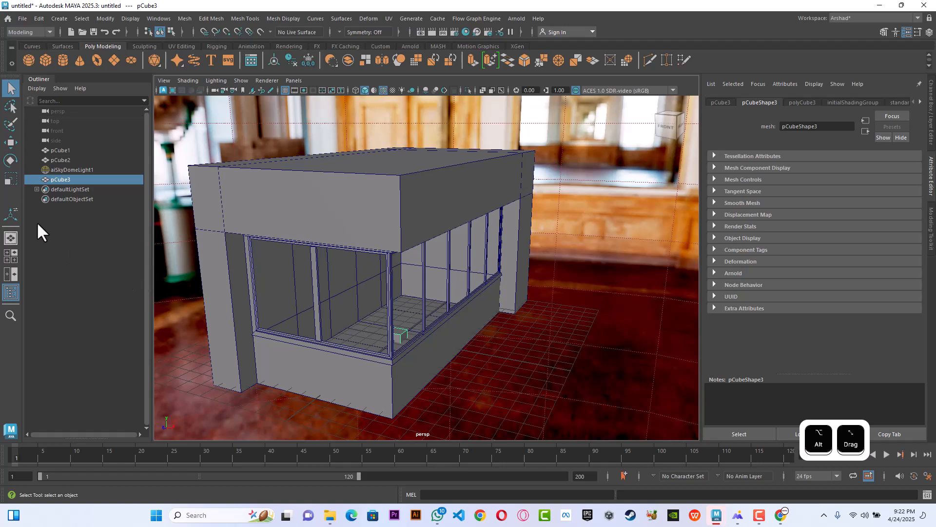
Step: Move the new cube out to the front wall and up to the lower-left corner of the front window opening
left_click(11, 142)
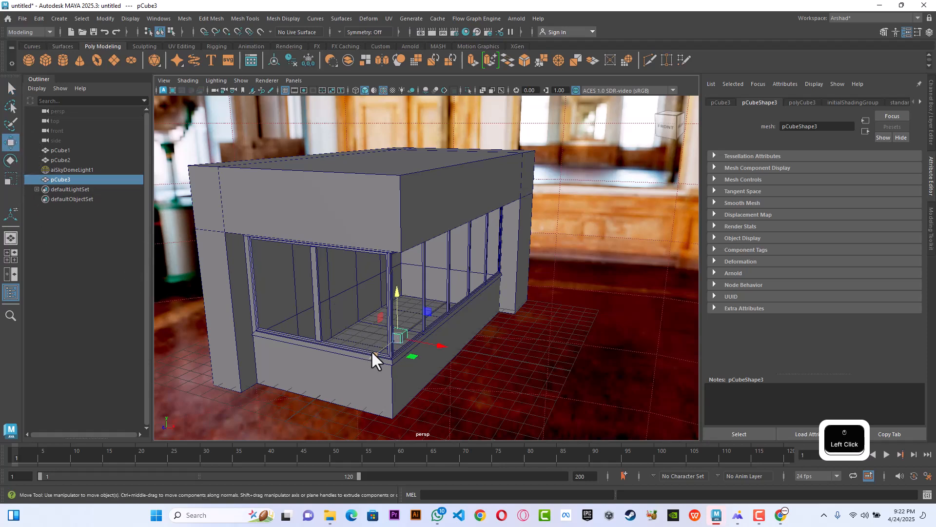
left_click_drag(372, 354, 285, 390)
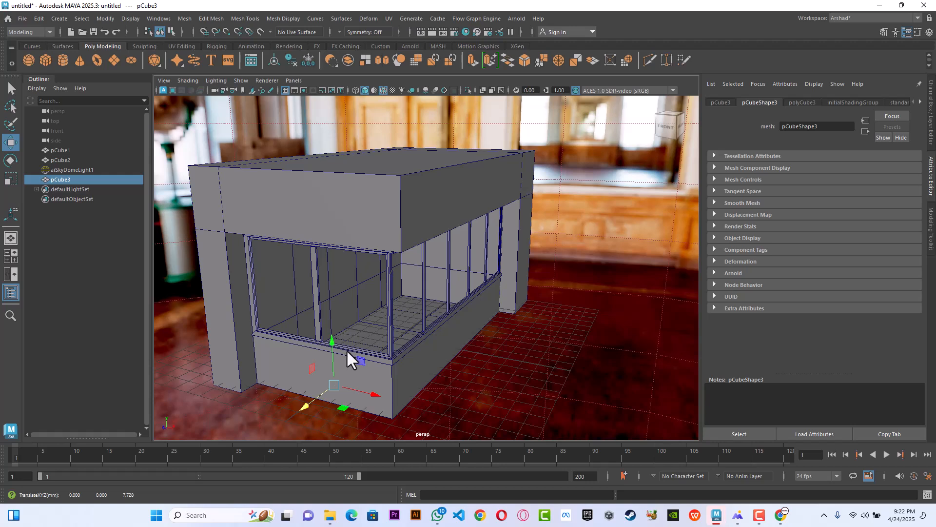
left_click_drag(335, 345, 335, 287)
left_click_drag(307, 338, 293, 295)
scroll(323, 336, "up", 6)
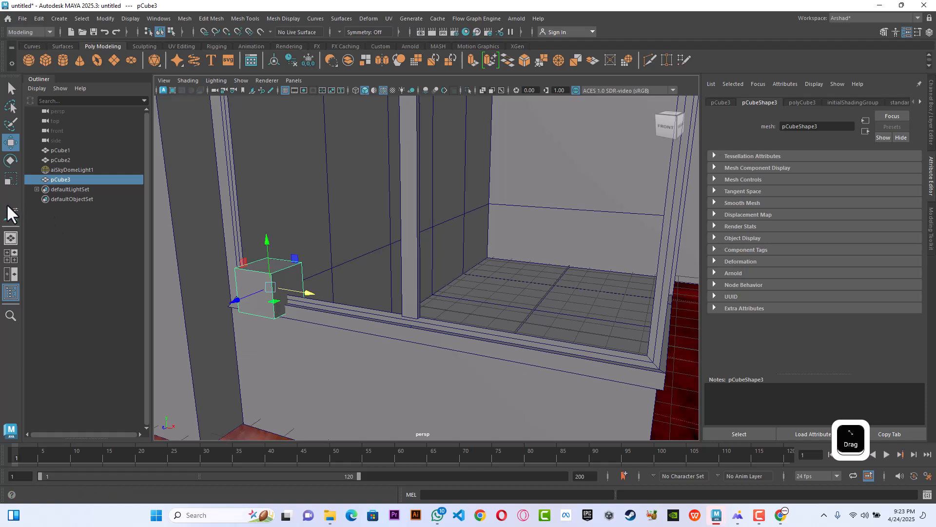
Step: Scale the cube down to a thin slab in depth and align it inside the front window frame
left_click(10, 180)
mouse_move(235, 298)
left_mouse_down()
mouse_move(282, 286)
mouse_move(309, 313)
mouse_move(245, 318)
mouse_move(294, 314)
left_mouse_up()
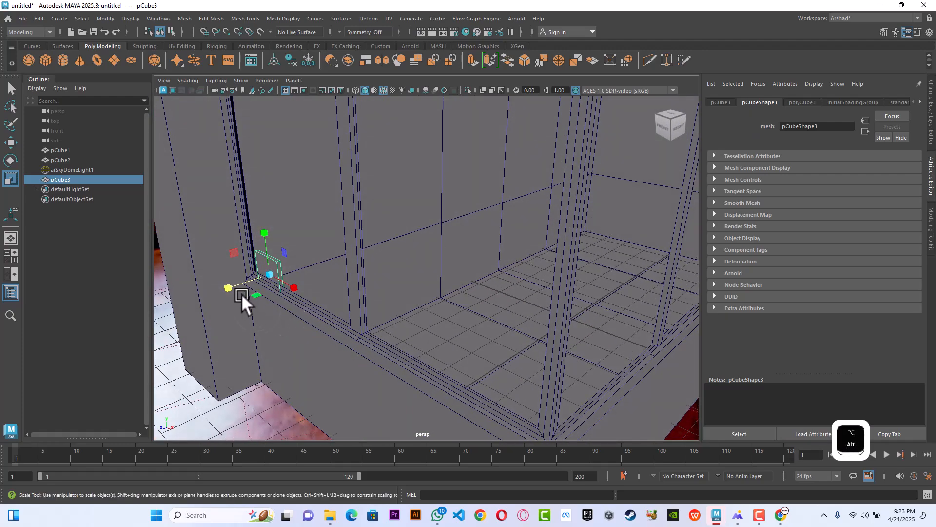
left_click(11, 144)
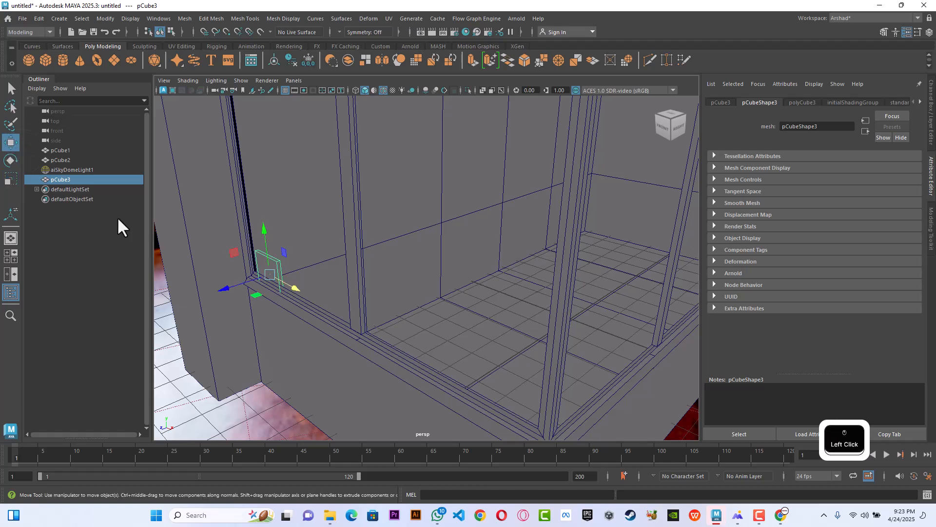
left_click_drag(221, 290, 225, 290)
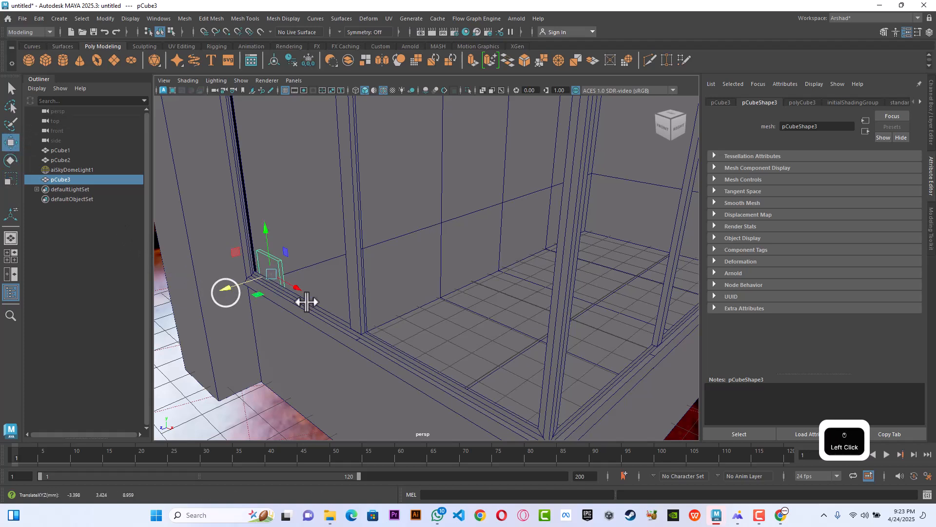
Step: In the front view, move the slab's left and right vertices to the side edges of the left window opening
key("space")
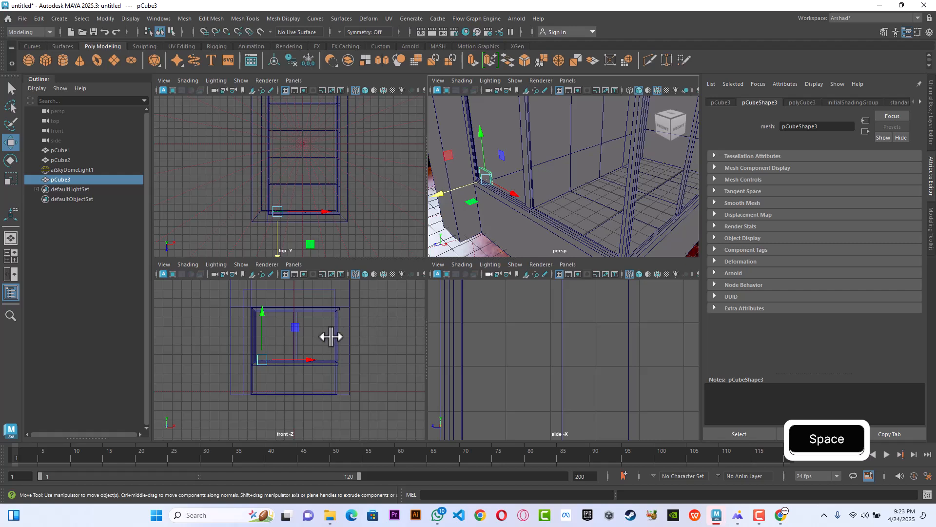
key("space")
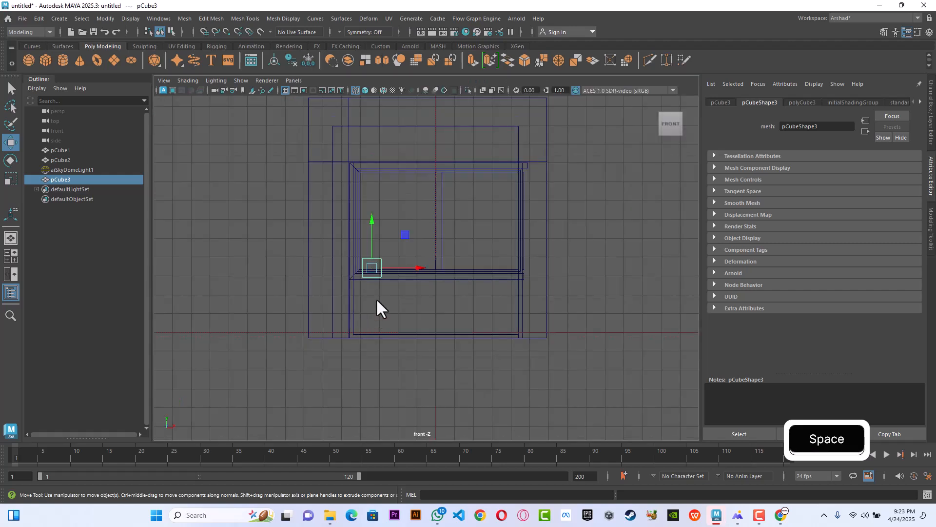
scroll(376, 293, "up", 5)
middle_click_drag(341, 240, 388, 310, "alt")
right_click_drag(387, 306, 346, 226)
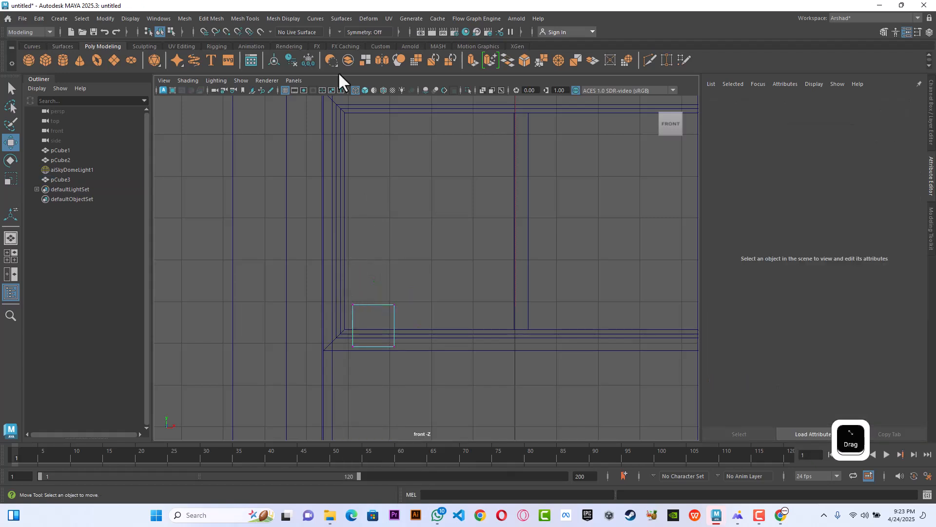
left_click_drag(326, 282, 361, 371)
left_click_drag(381, 323, 375, 323)
left_click_drag(428, 276, 385, 361)
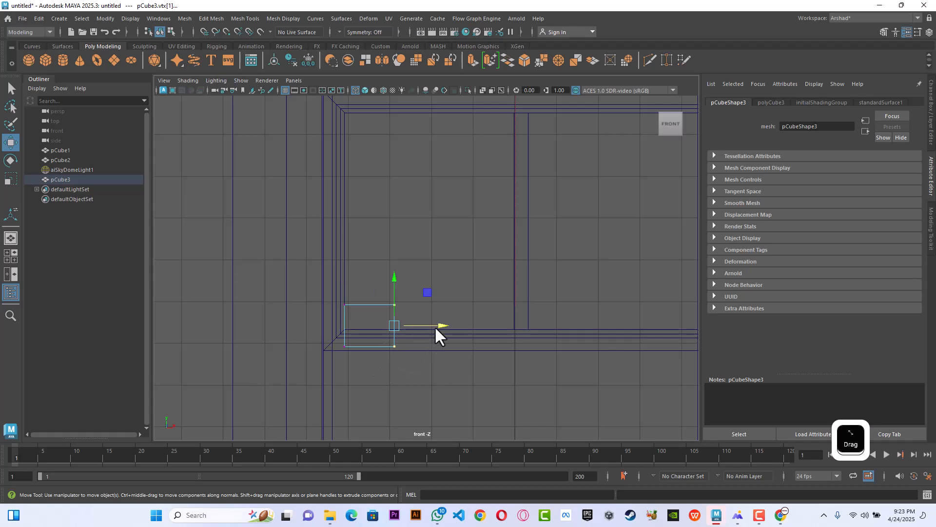
left_click_drag(434, 326, 560, 337)
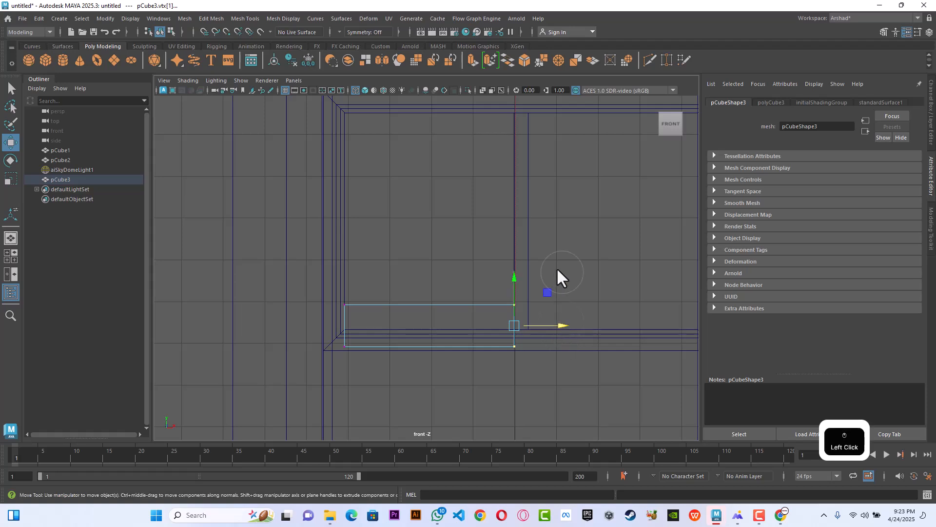
Step: Move the slab's top and bottom vertices to the upper and lower edges of the left window opening
left_click_drag(557, 267, 337, 322)
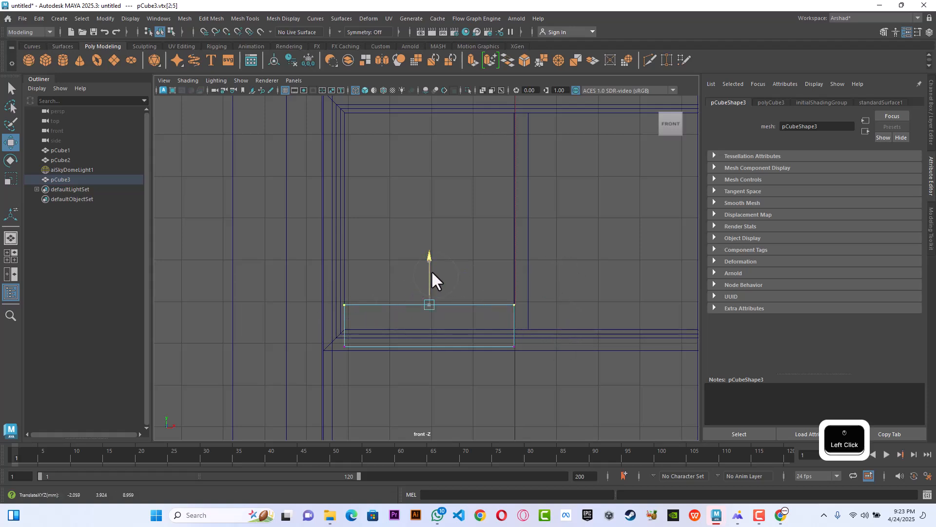
left_click_drag(431, 270, 434, 80)
left_click_drag(290, 335, 571, 429)
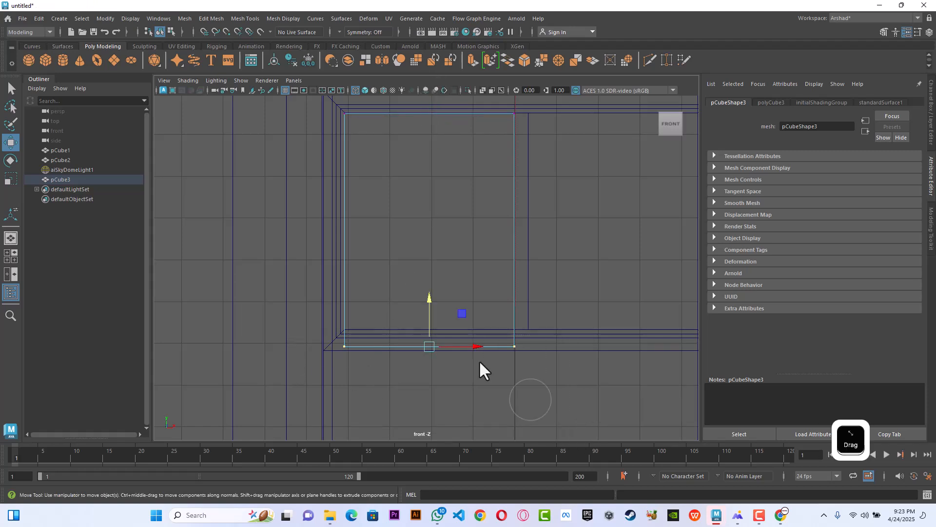
left_click_drag(431, 312, 432, 295)
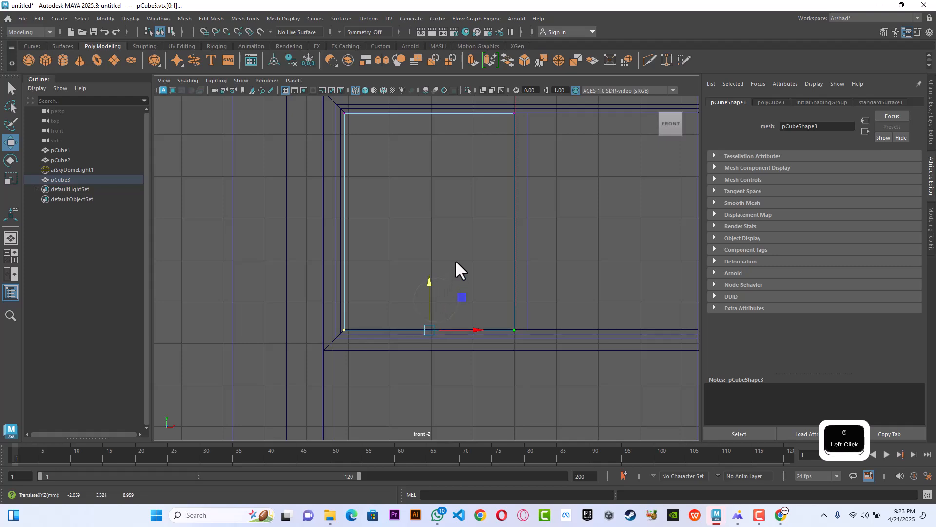
Step: Return to the perspective view and switch the window slab from vertex editing to object mode, framing the building's front
key("space")
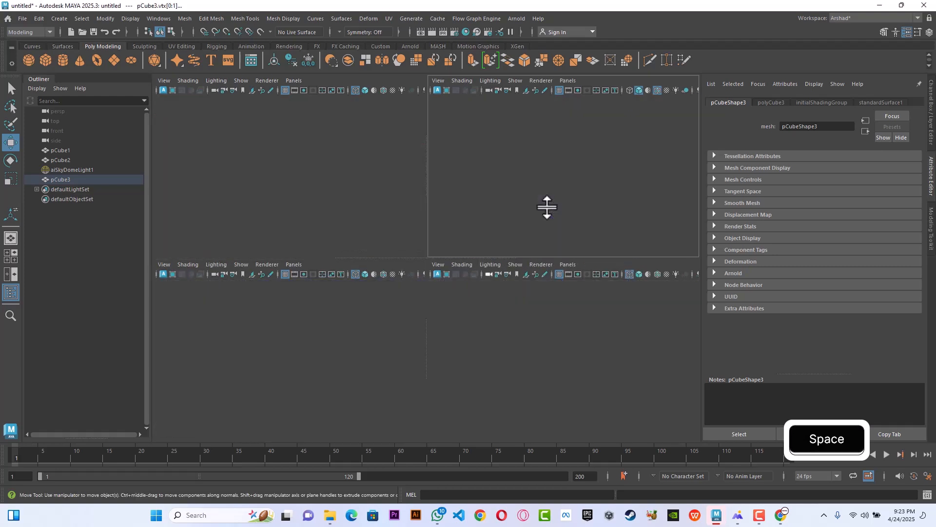
key("space")
left_click_drag(547, 207, 502, 230, "alt")
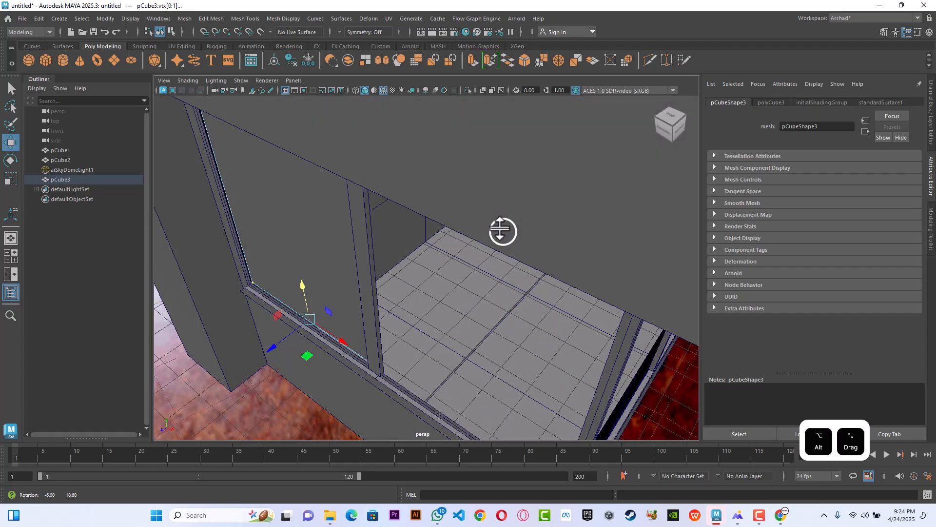
right_click_drag(321, 266, 328, 216)
right_click_drag(325, 251, 355, 208)
left_click_drag(249, 307, 418, 244)
scroll(401, 236, "down", 8)
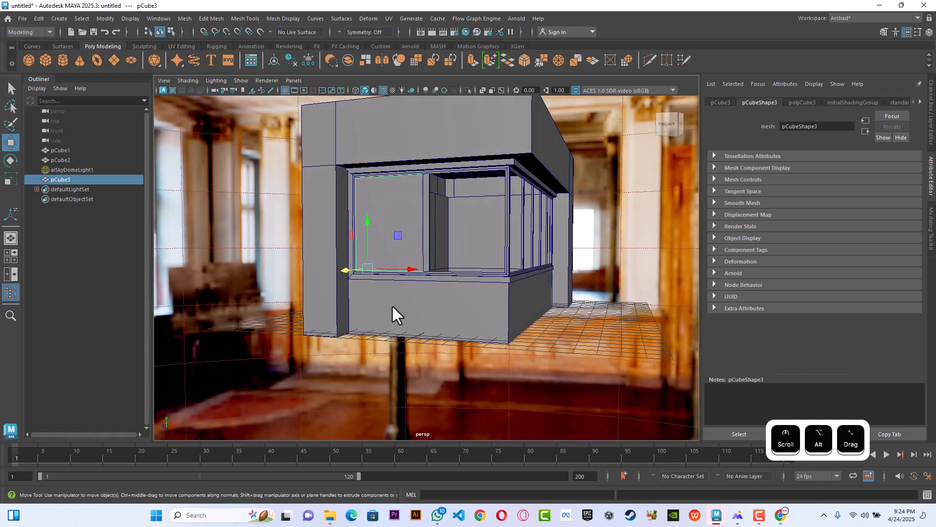
Step: Open the Hypershade and assign the existing Glass material to the slab in the front window
key("m")
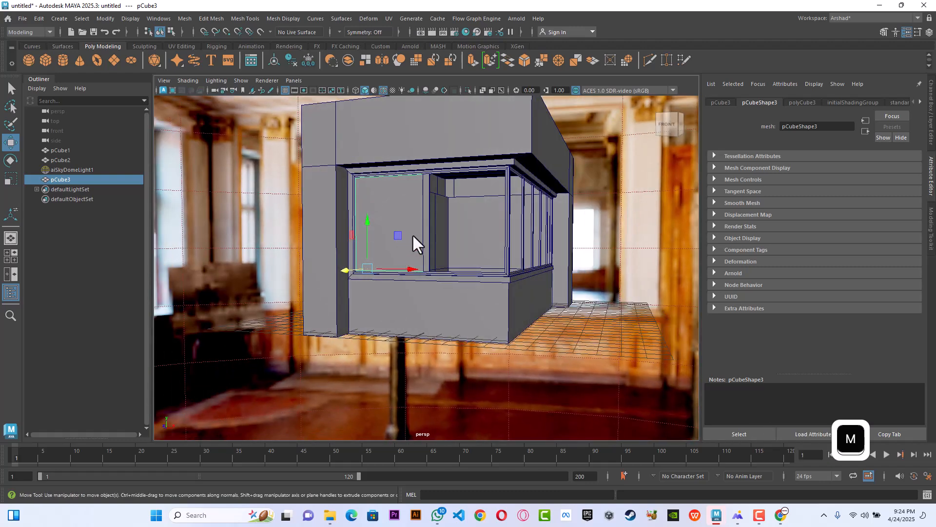
left_click(467, 32)
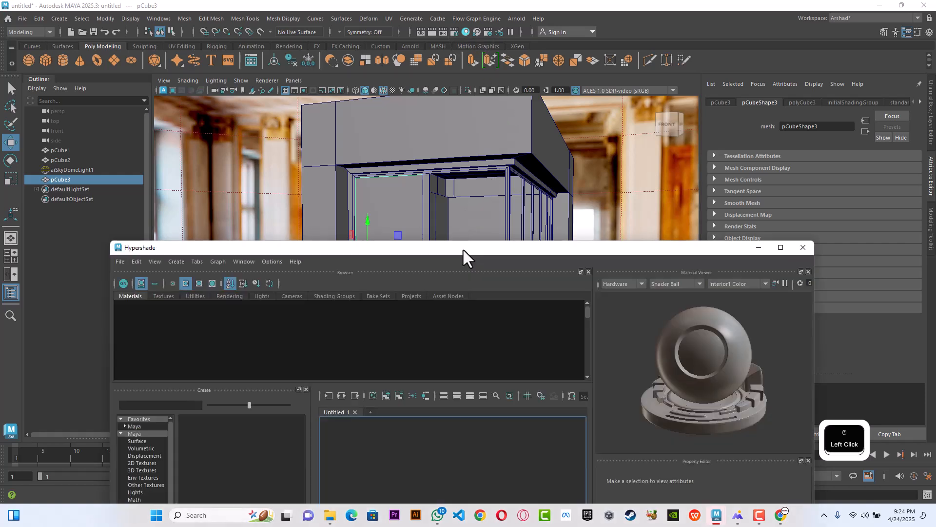
left_click_drag(463, 248, 645, 298)
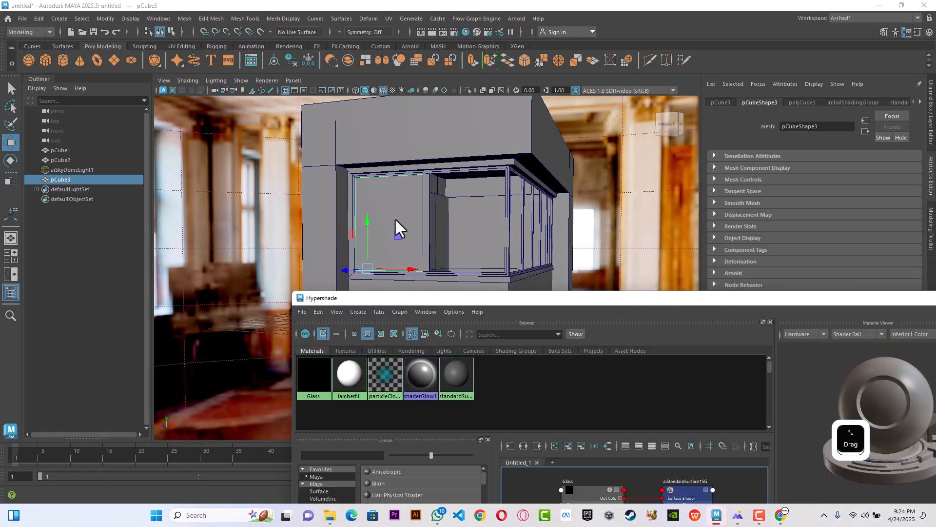
mouse_move(483, 209)
left_mouse_down("alt")
mouse_move(440, 225)
mouse_move(345, 209)
mouse_move(485, 220)
left_mouse_up("alt")
right_click(315, 373)
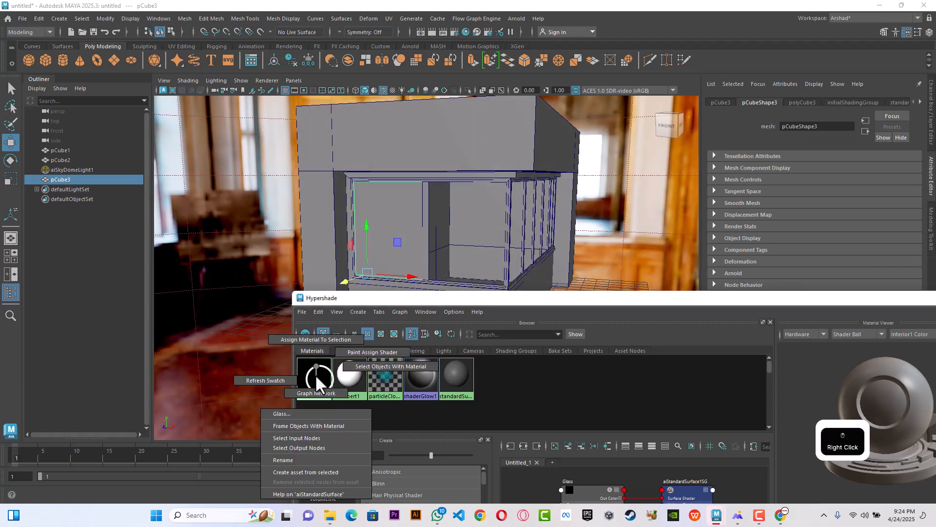
left_click(323, 338)
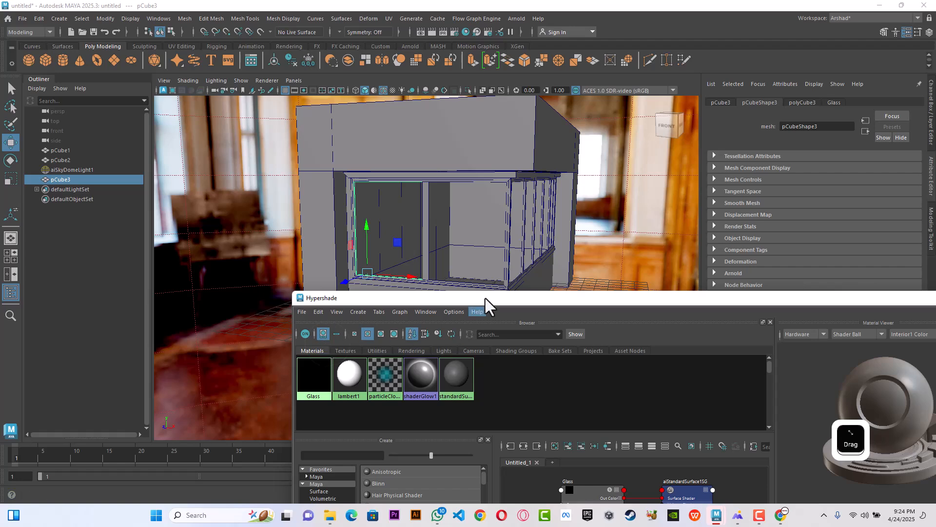
Step: Close the Hypershade and render the perspective view in Arnold to check the new glass pane
mouse_move(537, 239)
left_mouse_down("alt")
mouse_move(556, 236)
mouse_move(546, 237)
left_mouse_up("alt")
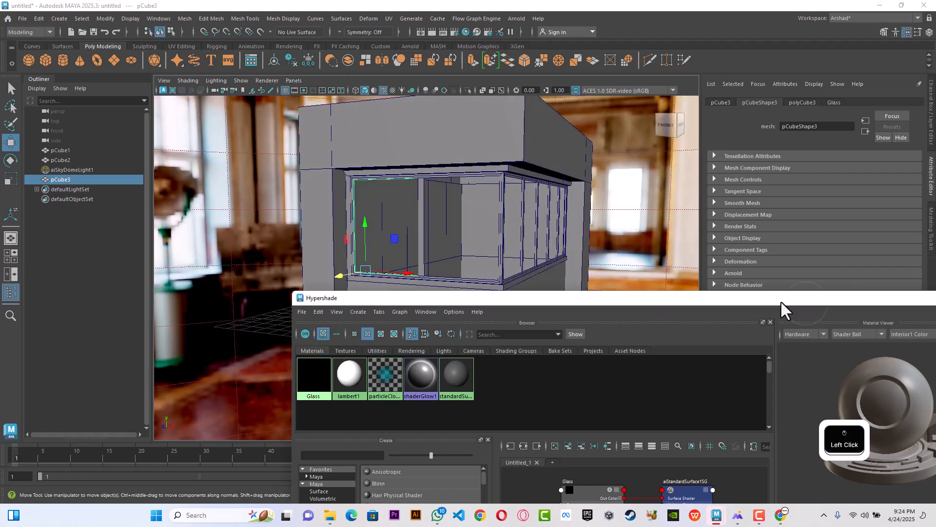
left_click_drag(781, 301, 691, 313)
left_click(795, 311)
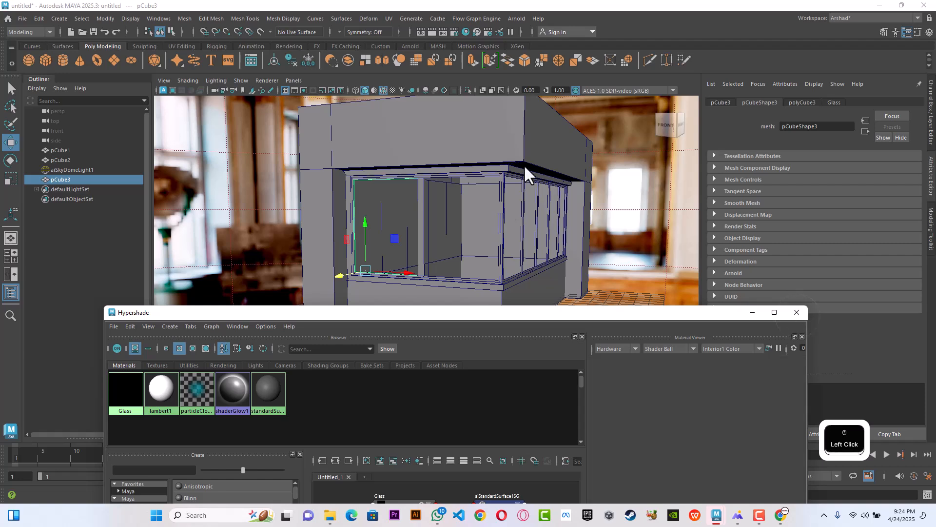
left_click(433, 32)
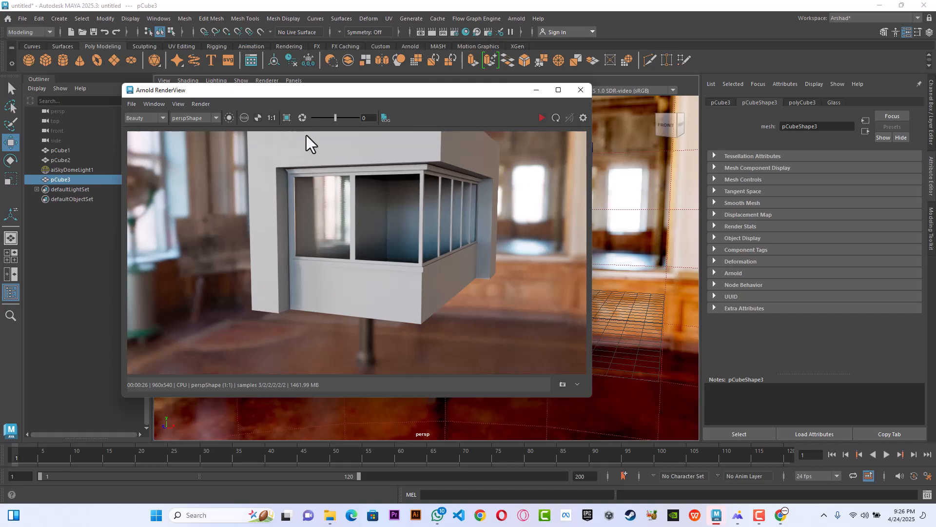
left_click(537, 90)
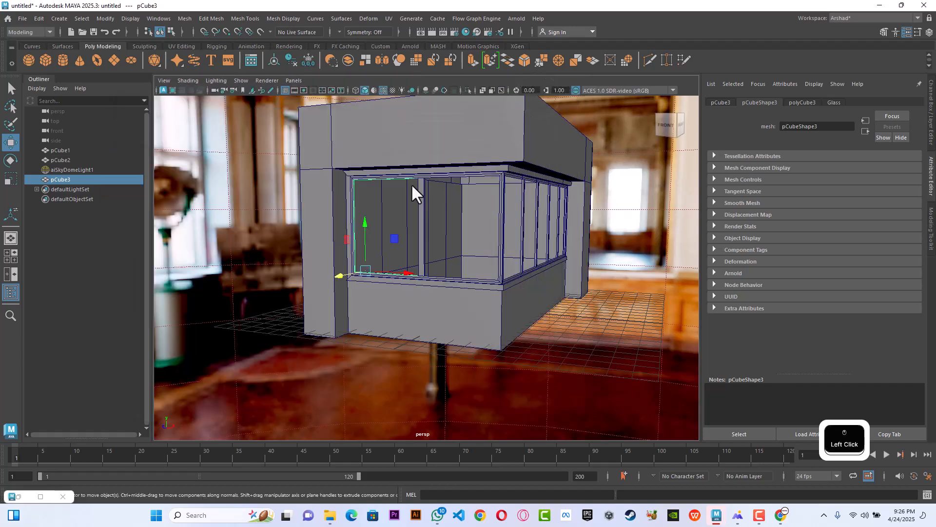
Step: Create a new polygon cube, move it out in front of the building, and scale it up uniformly
scroll(416, 207, "down", 3)
left_click_drag(416, 207, 463, 255, "alt")
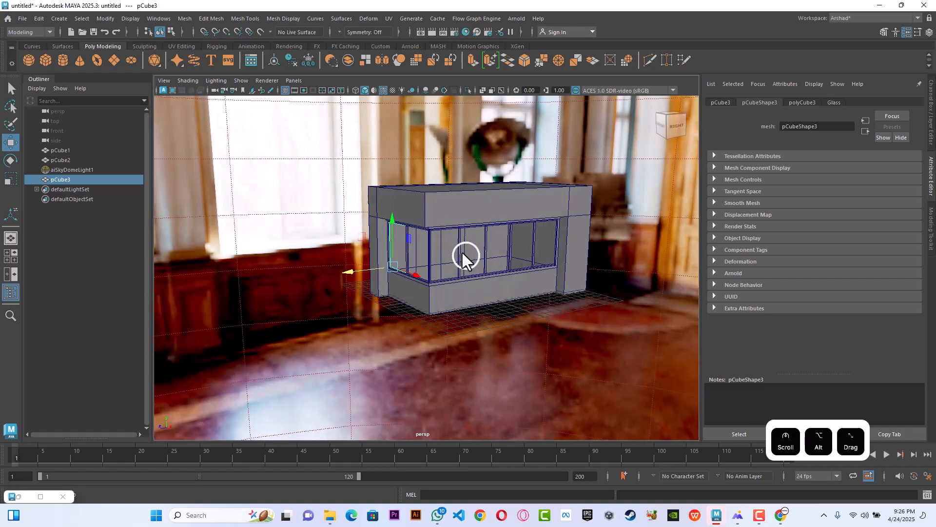
left_click(45, 60)
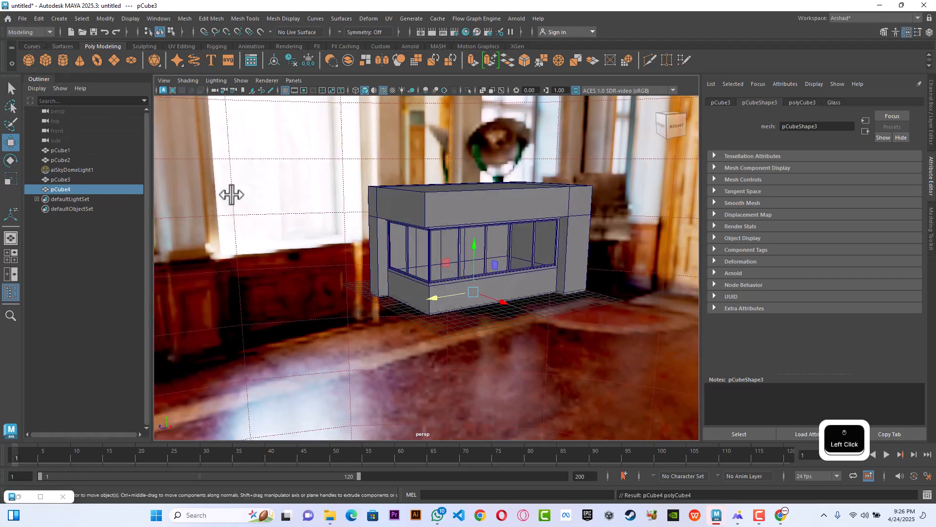
left_click_drag(429, 288, 312, 317)
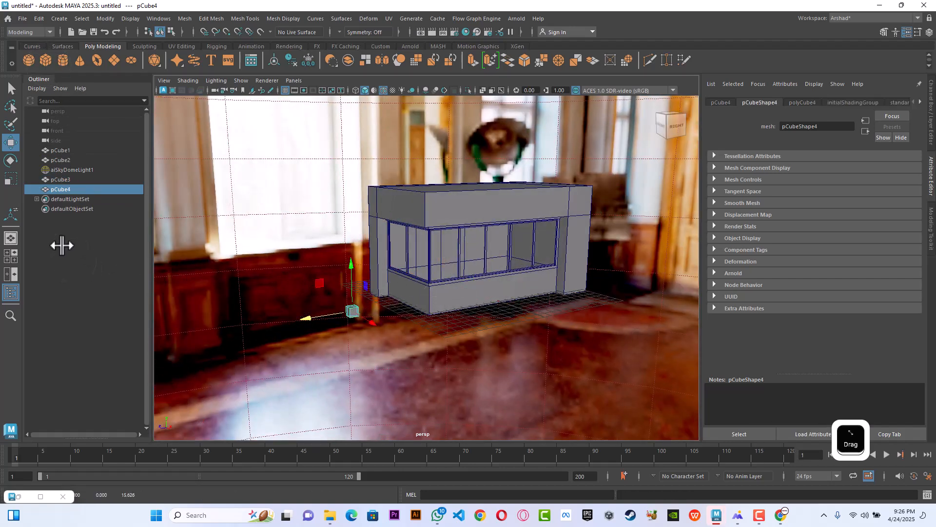
left_click(11, 178)
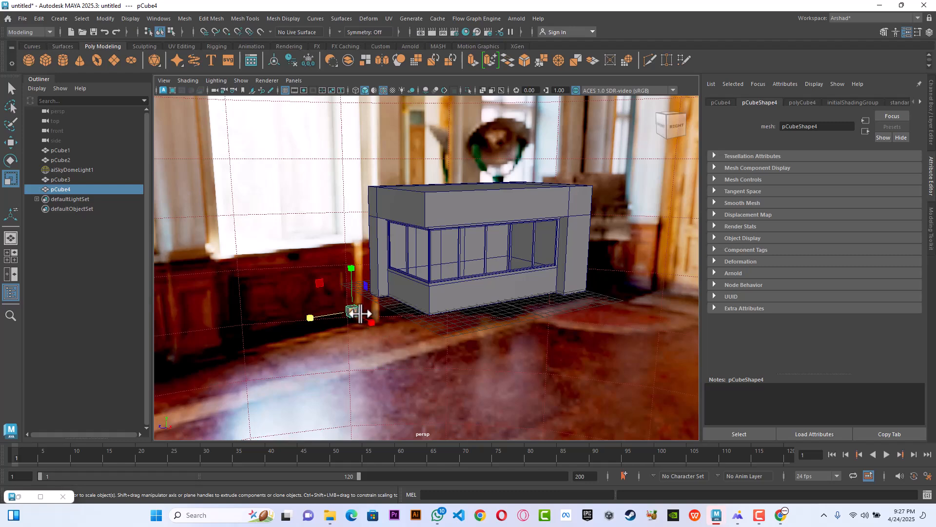
left_click_drag(355, 311, 416, 215)
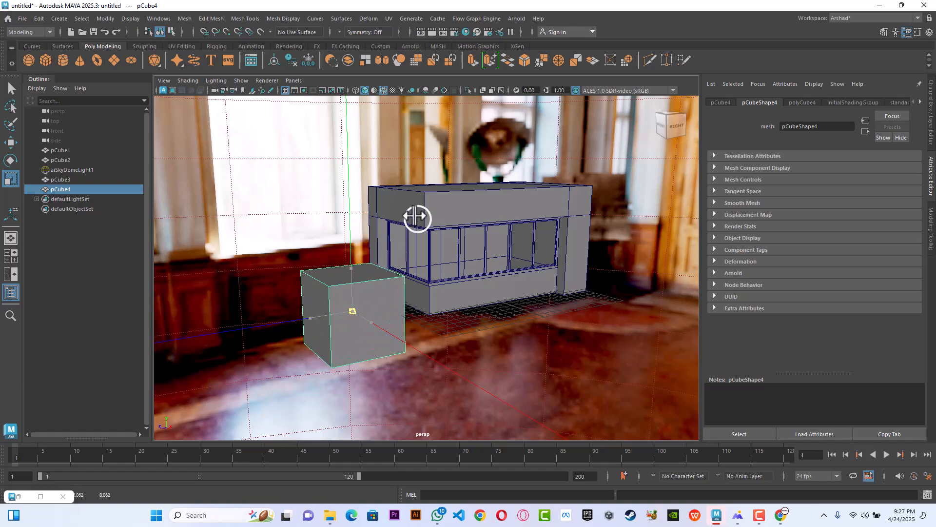
left_click_drag(451, 282, 382, 303, "alt")
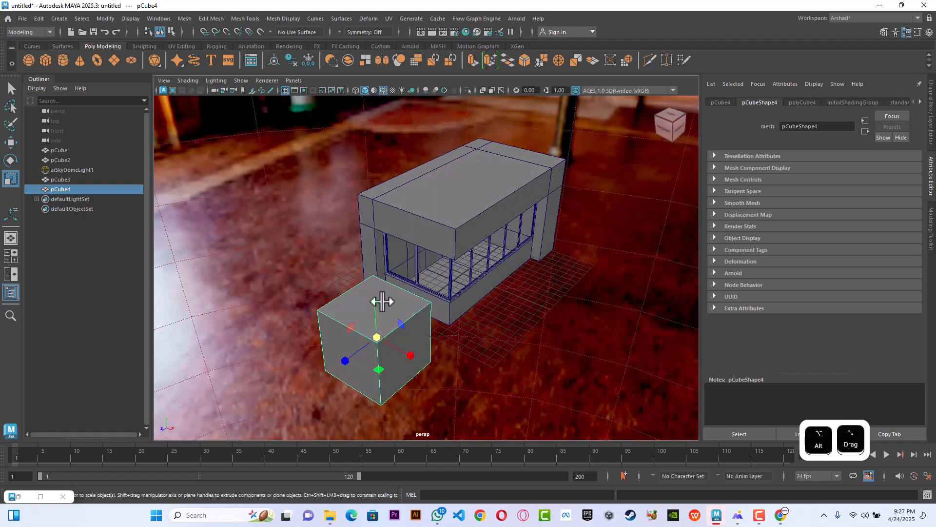
Step: Detach the new cube's top face and move it up so it floats above the open box
left_click(369, 294)
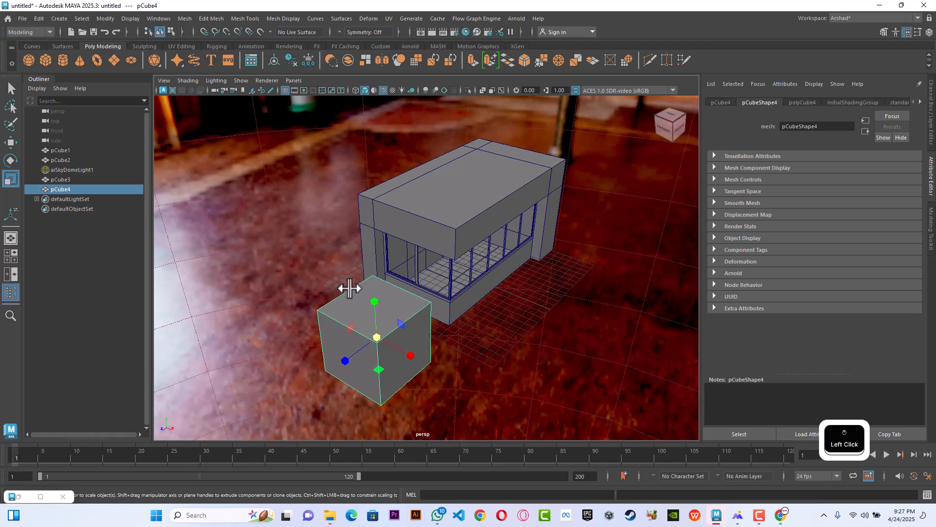
right_click_drag(350, 290, 367, 251)
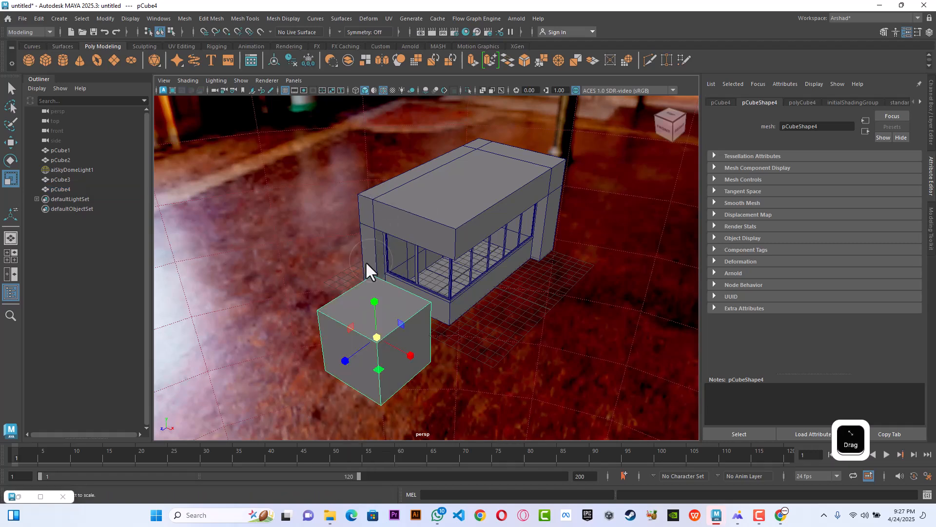
left_click(361, 300)
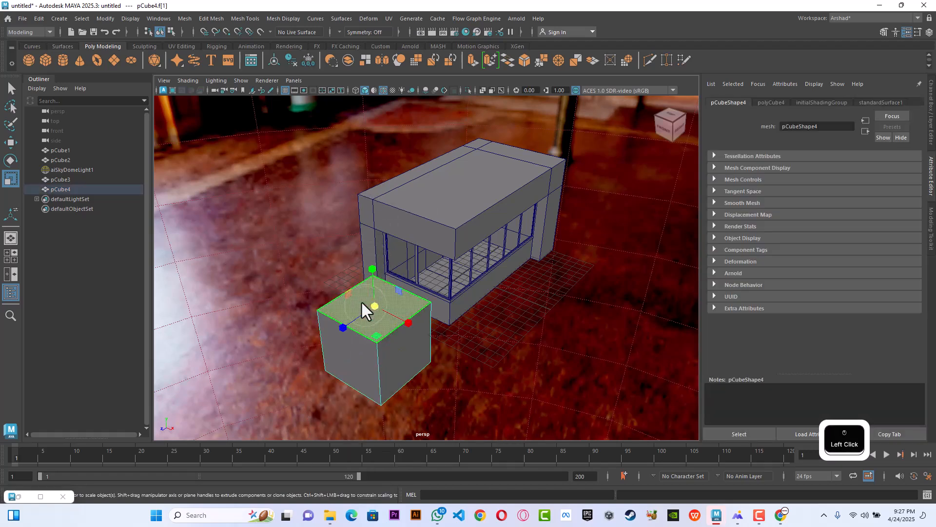
left_click(234, 18)
mouse_move(215, 19)
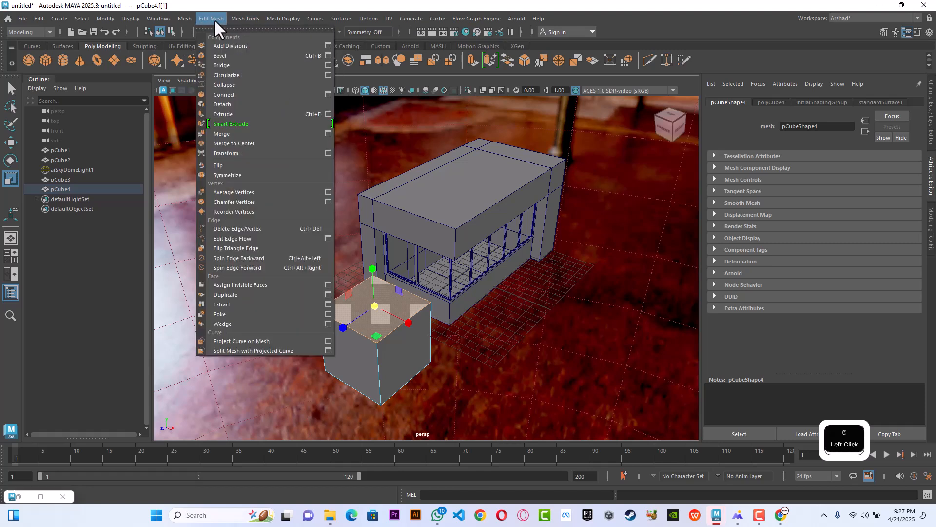
left_click(220, 102)
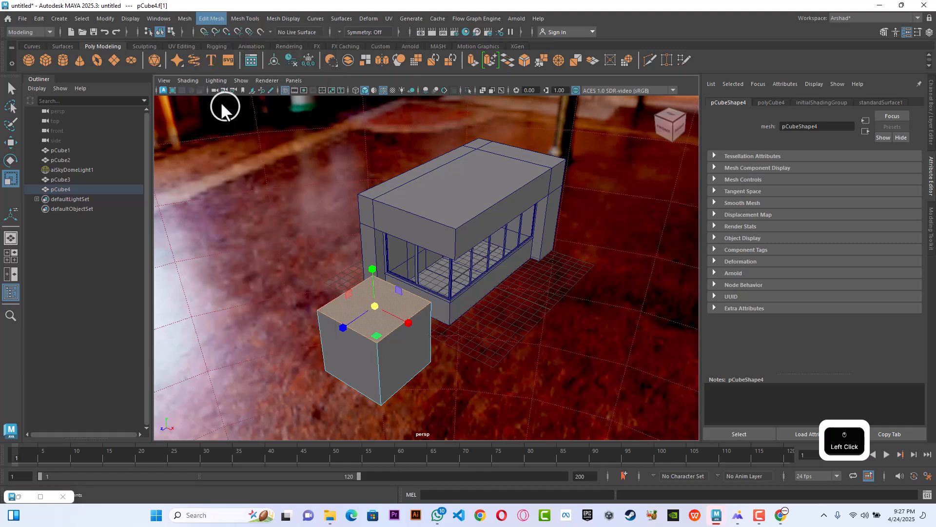
left_click(11, 143)
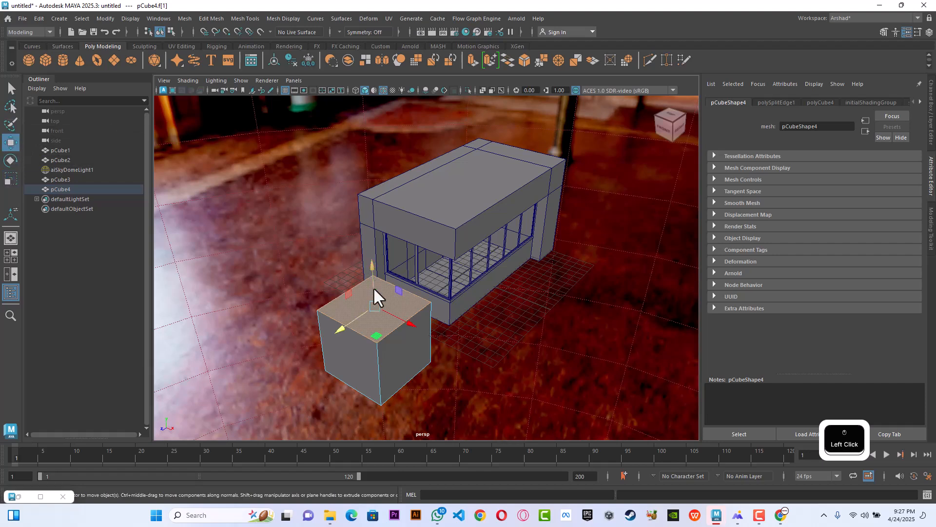
right_click_drag(373, 287, 400, 215)
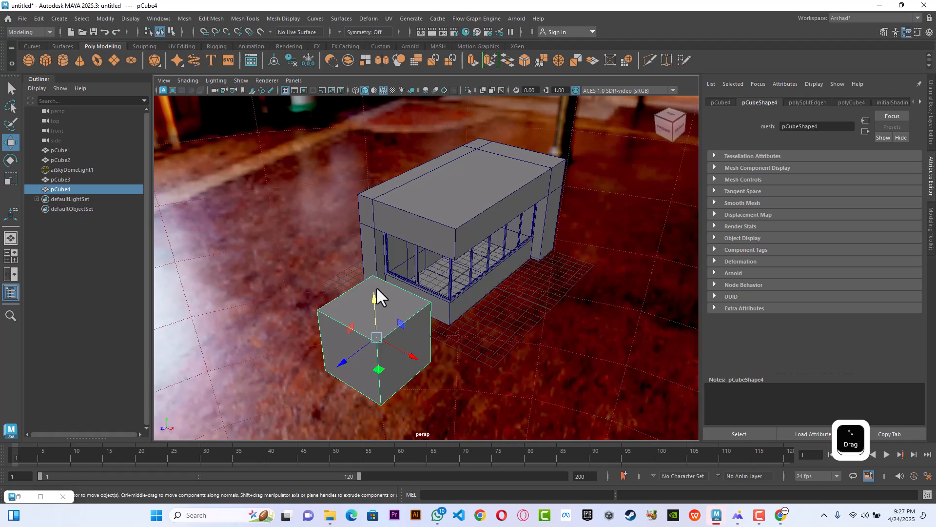
key("ctrl+z")
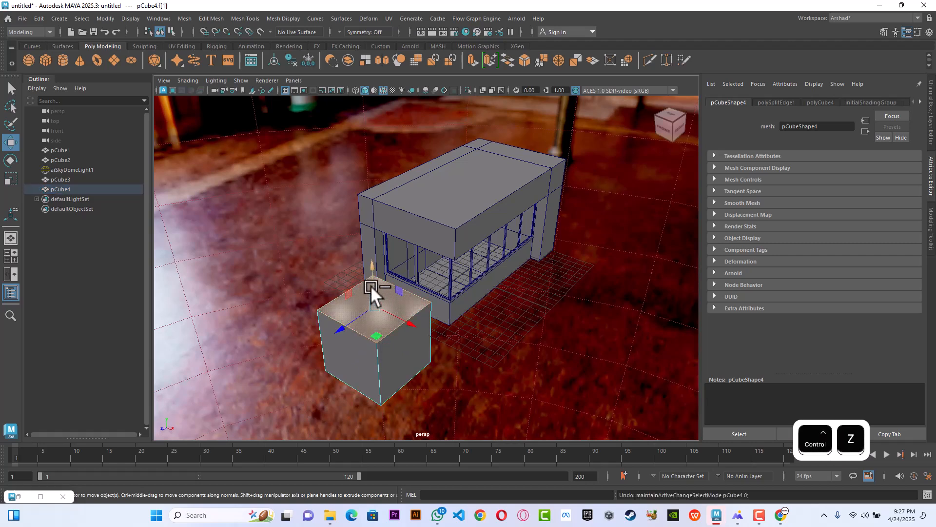
left_click_drag(371, 280, 372, 244)
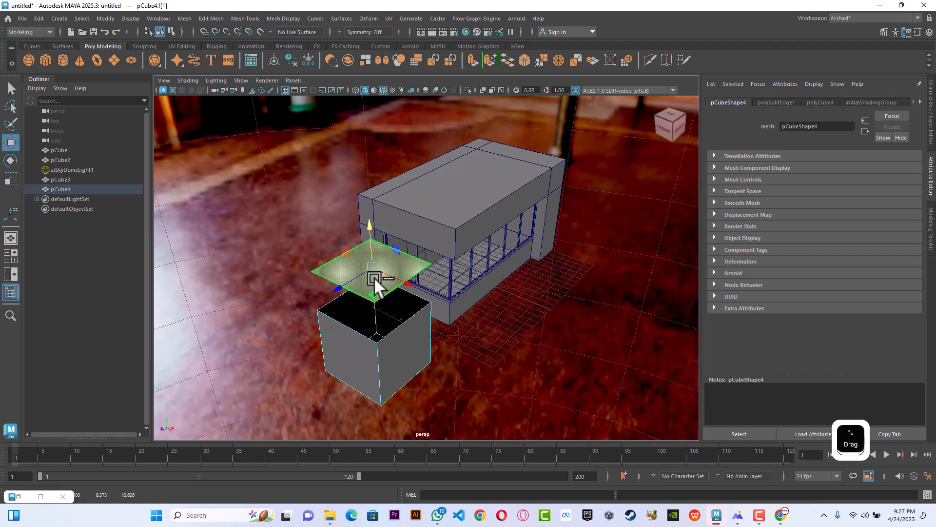
Step: Check in object mode and the Outliner whether the detached top face still belongs to the same cube object
left_click(89, 180)
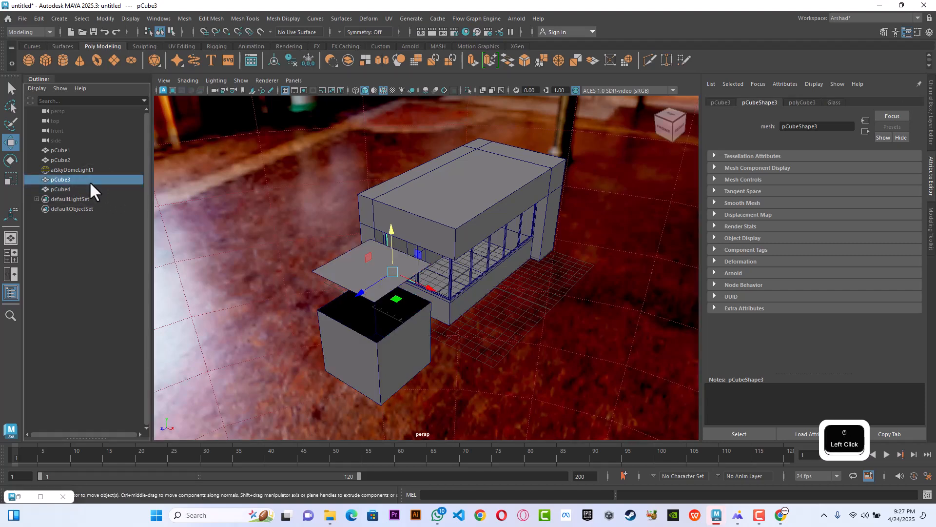
left_click(89, 188)
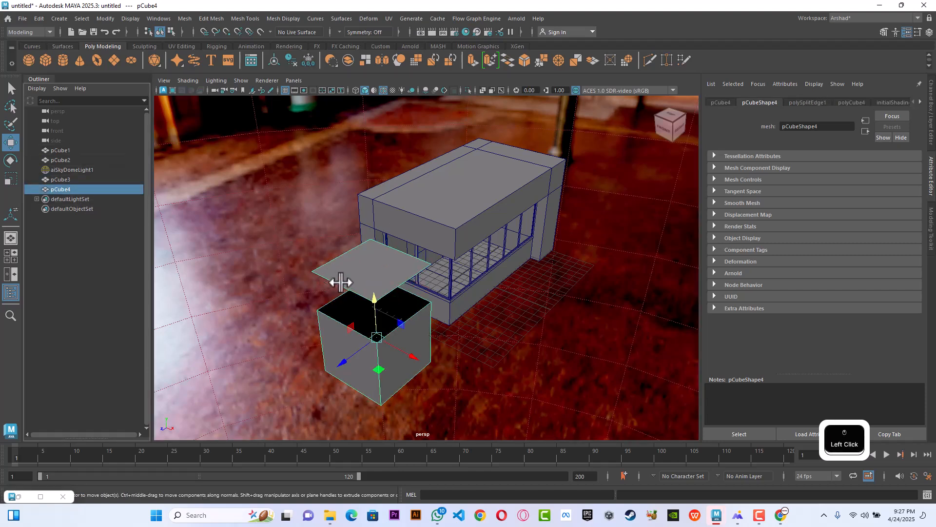
right_click_drag(341, 282, 382, 215)
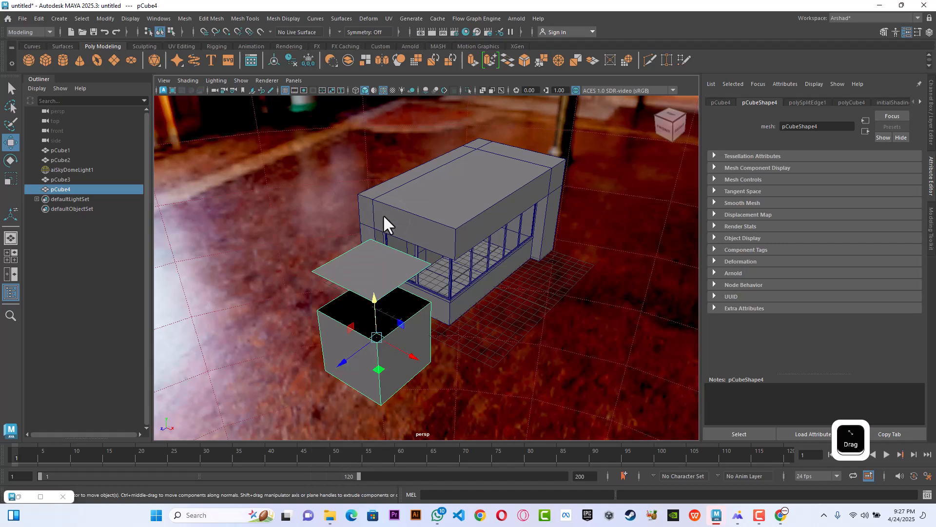
left_click(495, 351)
left_click(408, 335)
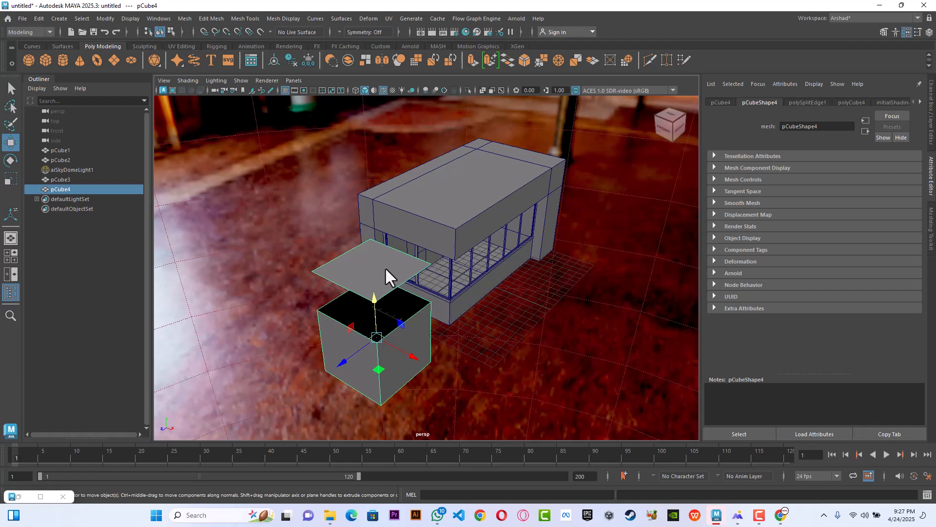
Step: Duplicate the cube together with its floating top face and move the copy along X beside the original
mouse_move(384, 267)
left_mouse_down("alt")
mouse_move(381, 249)
mouse_move(384, 272)
mouse_move(385, 261)
left_mouse_up("alt")
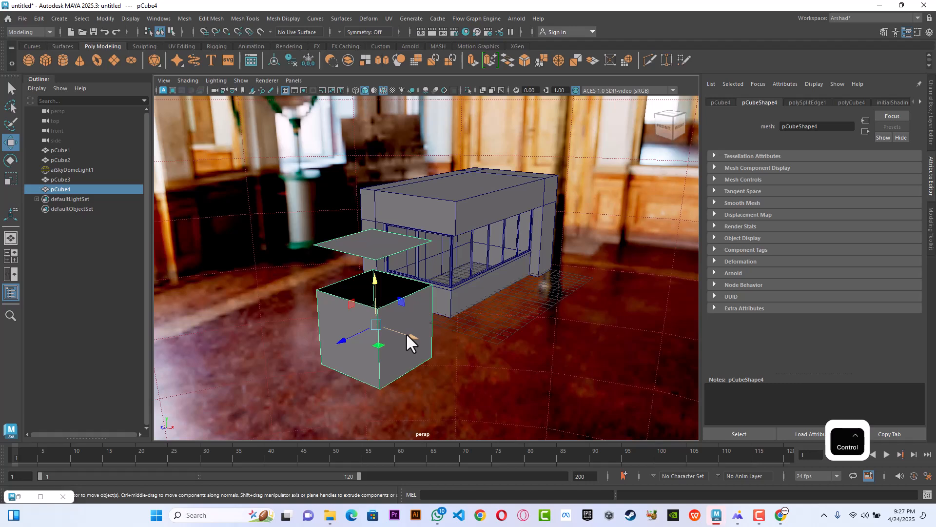
key("ctrl+d")
left_click_drag(407, 334, 576, 390)
right_click(563, 378)
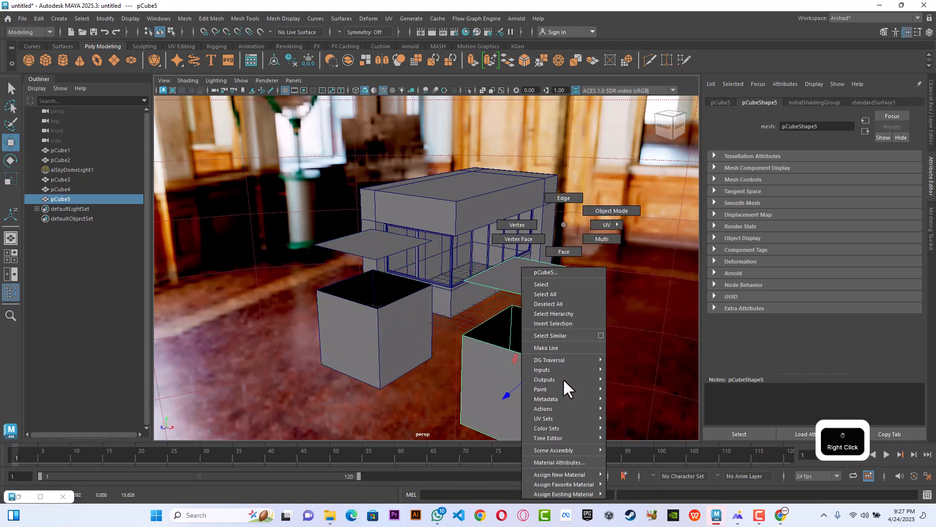
mouse_move(561, 369)
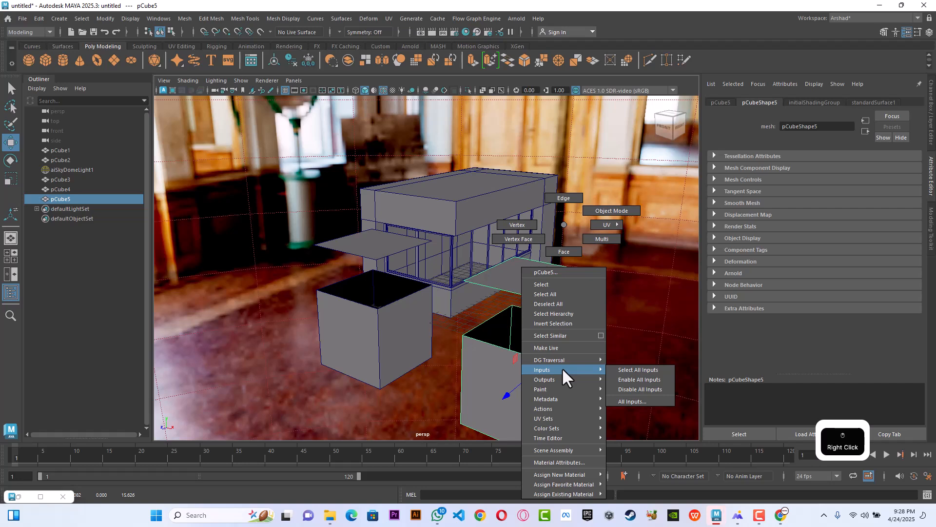
left_click(512, 356)
right_click_drag(509, 356, 470, 224)
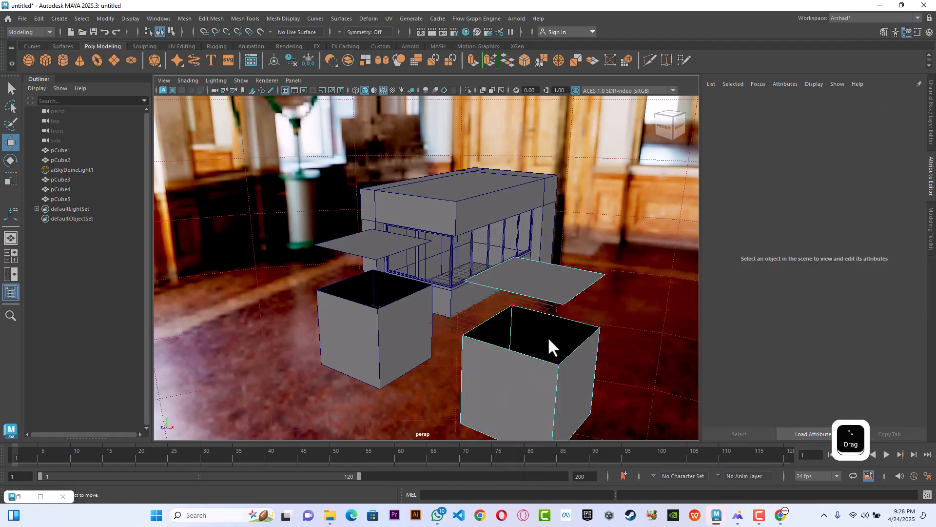
left_click_drag(547, 335, 545, 320, "alt")
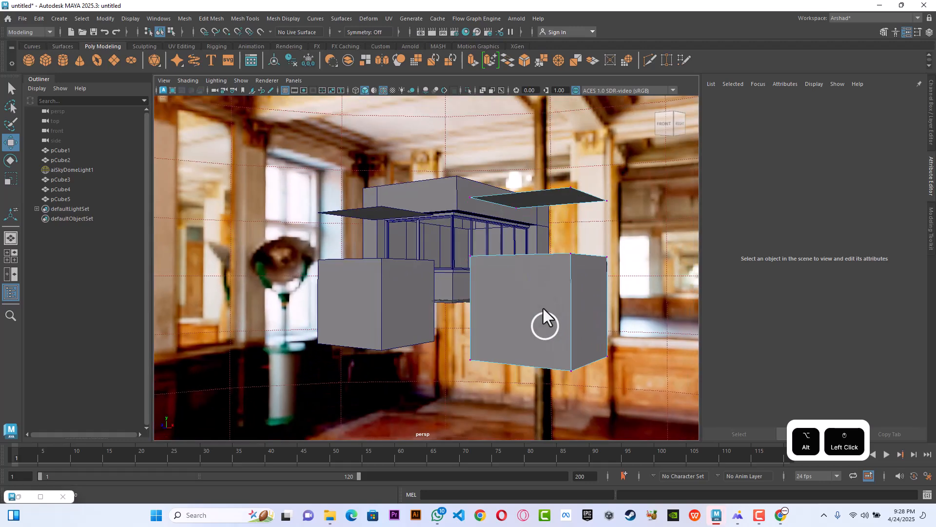
left_click(253, 20)
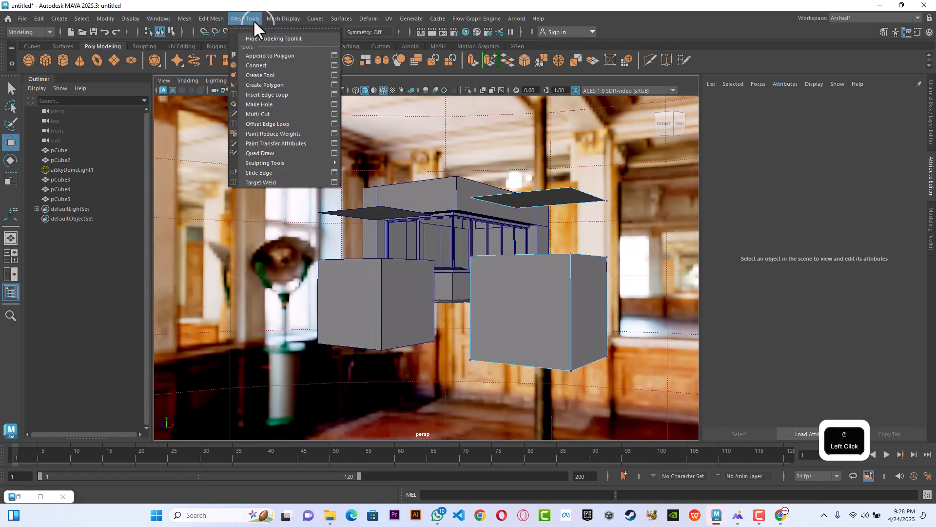
mouse_move(217, 19)
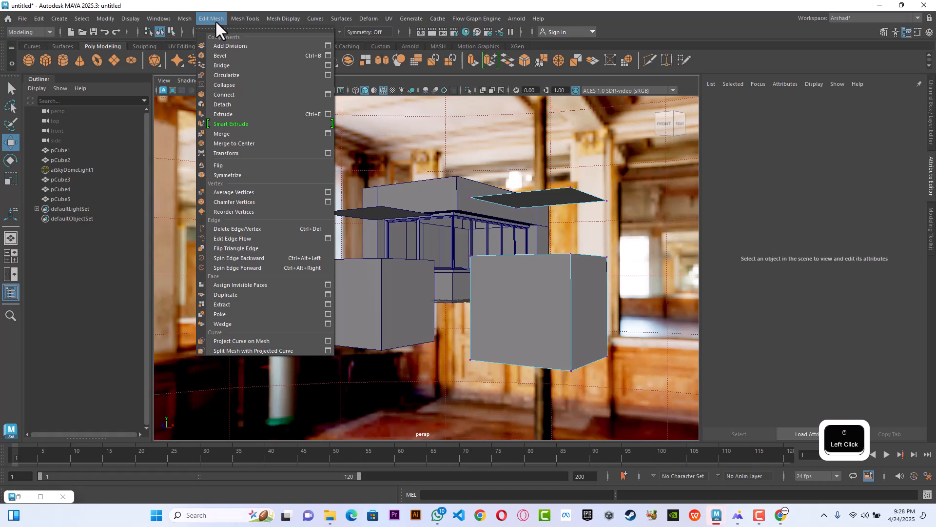
mouse_move(176, 19)
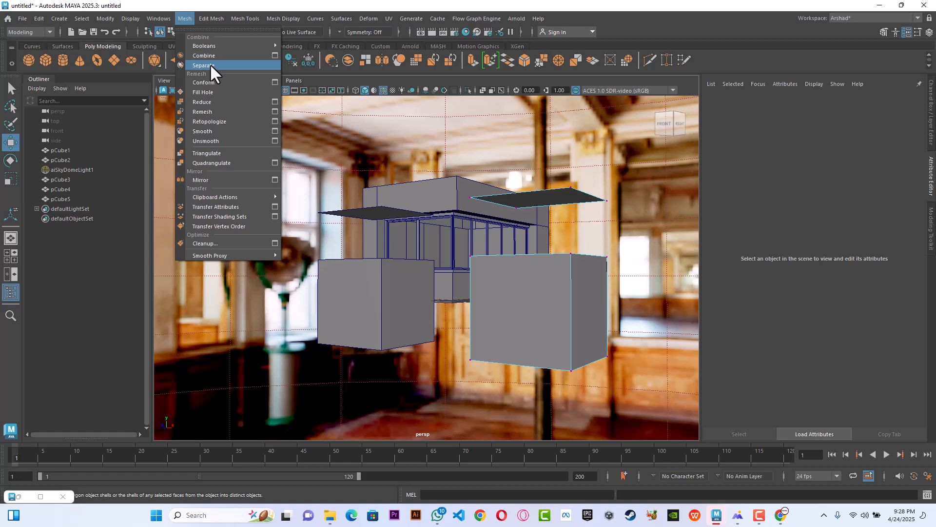
Step: Delete both sample cubes together with their detached top faces
right_click_drag(514, 317, 554, 215)
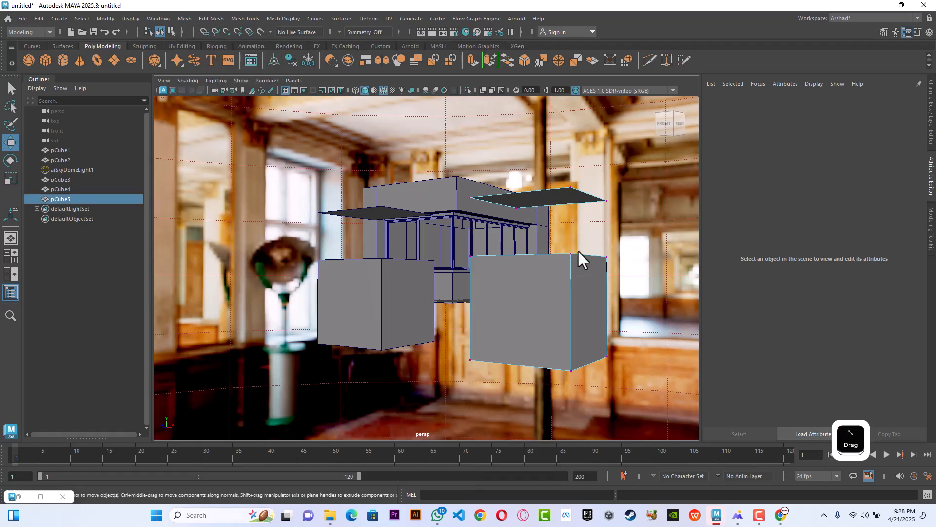
key("Delete")
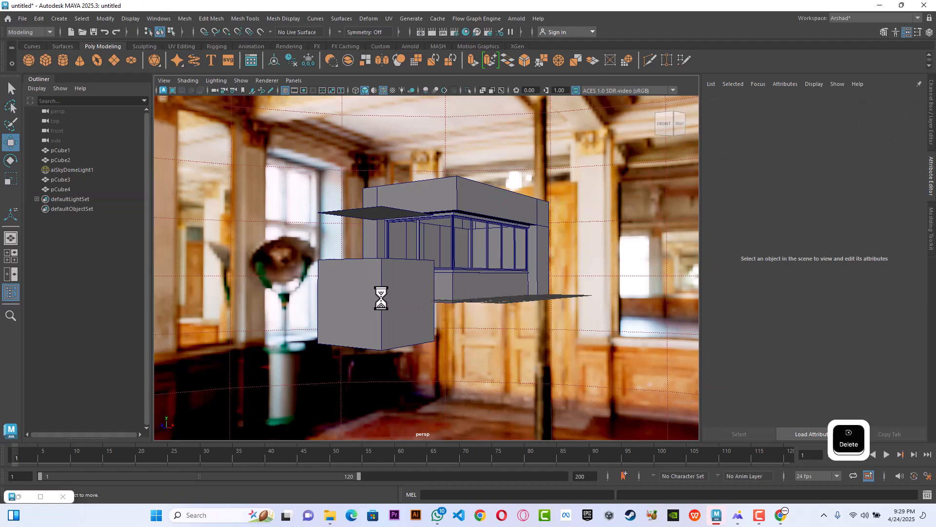
left_click(382, 299)
key("Delete")
Step: Duplicate the front window's glass pane in the front view and move the copy along X to about 1.02, into the neighbouring opening
scroll(419, 283, "up", 4)
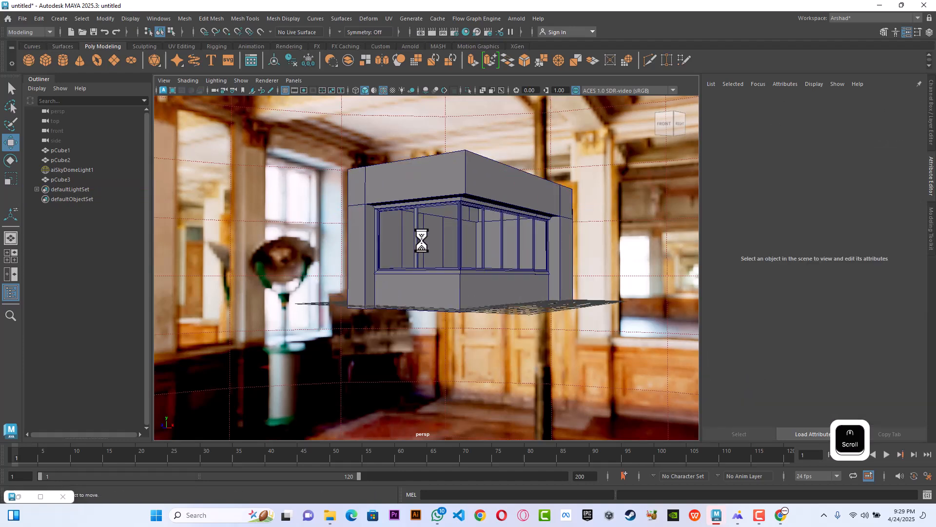
left_click(392, 228)
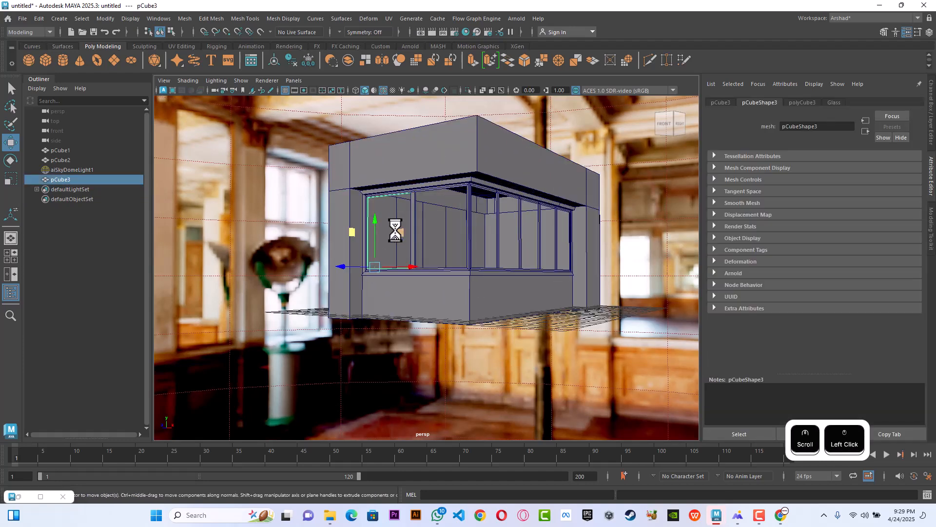
scroll(392, 229, "up", 3)
key("space")
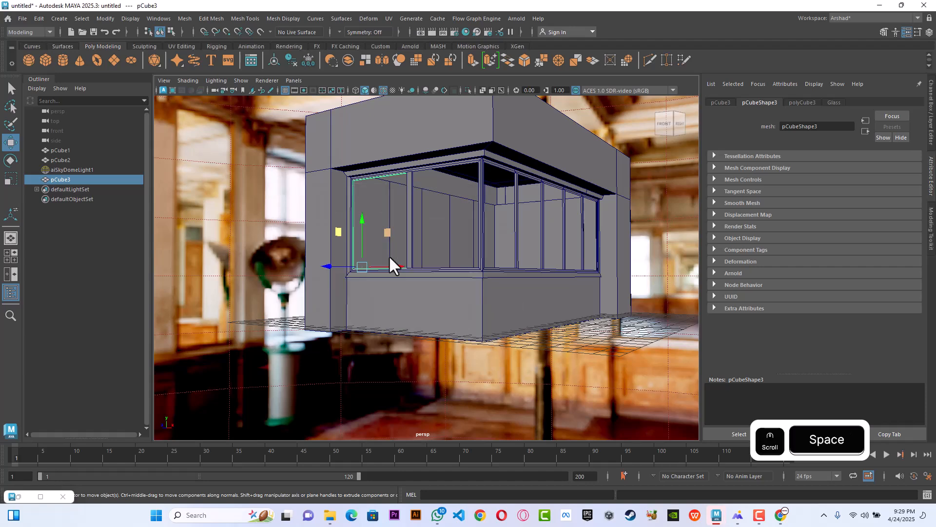
key("space")
scroll(434, 312, "down", 5)
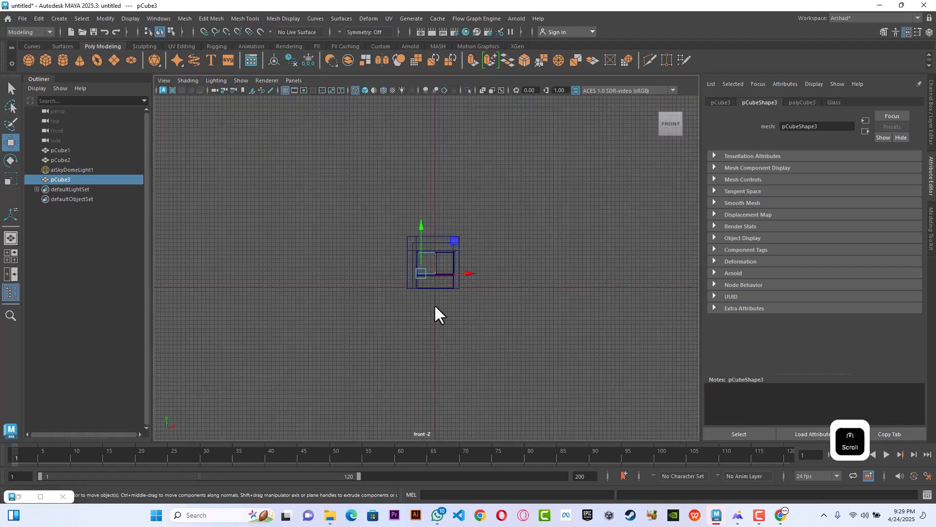
scroll(466, 273, "up", 8)
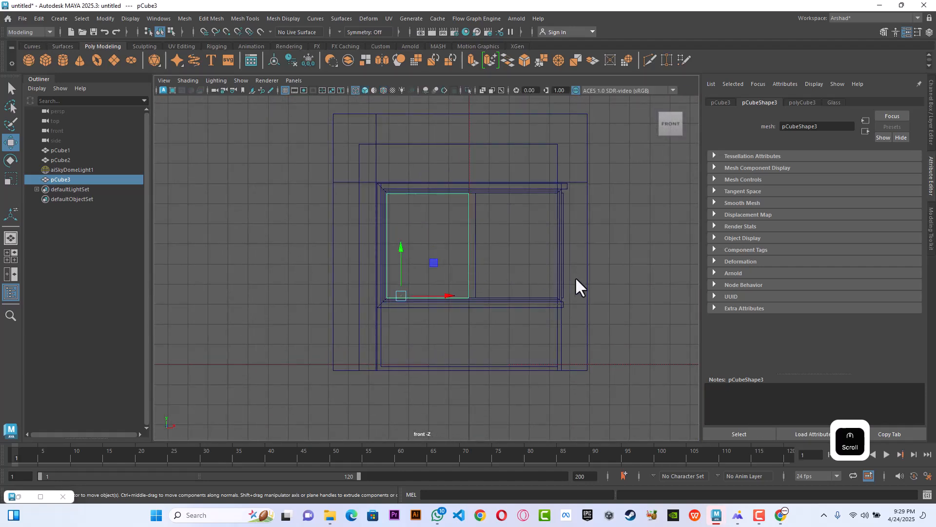
scroll(423, 281, "up", 10)
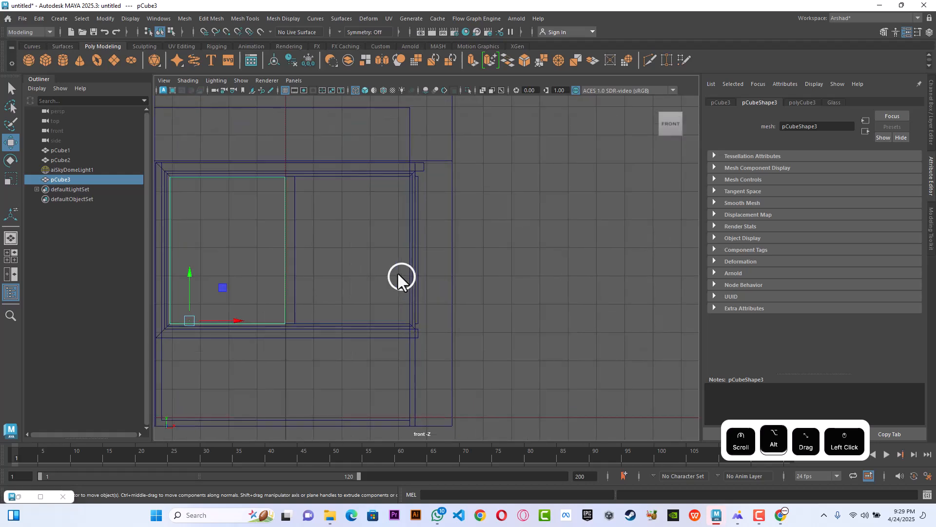
middle_click_drag(397, 274, 536, 290, "alt")
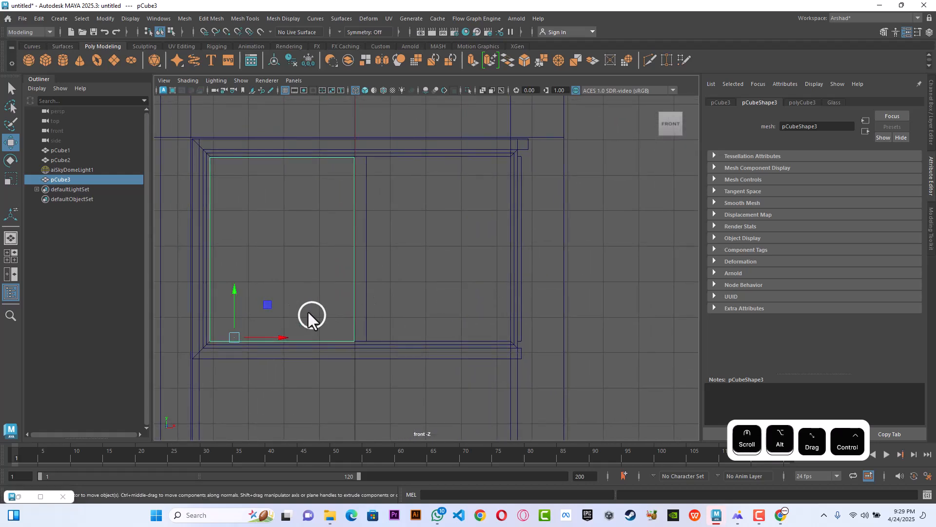
key("ctrl+d")
left_click_drag(283, 337, 439, 337)
Step: Duplicate the second glass pane and move the new copy back along Z to about 6.07, inside the building
scroll(439, 334, "down", 6)
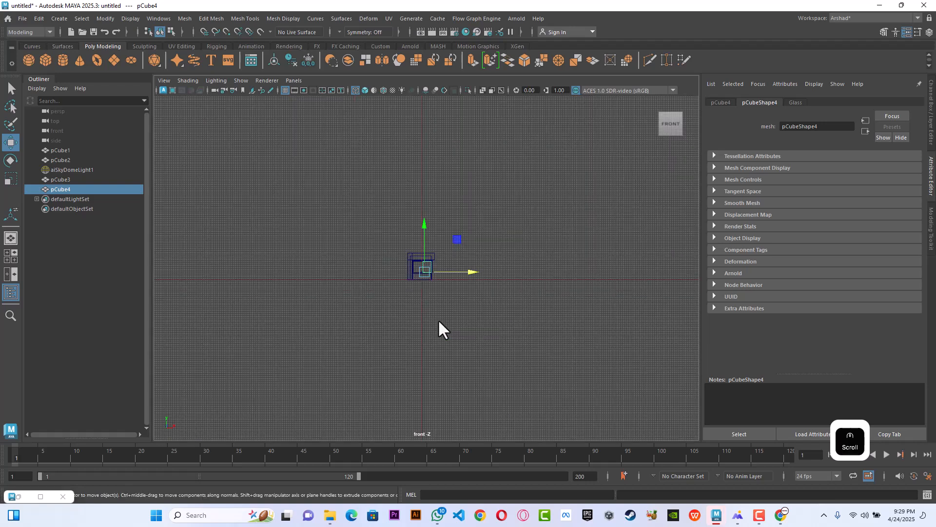
key("space")
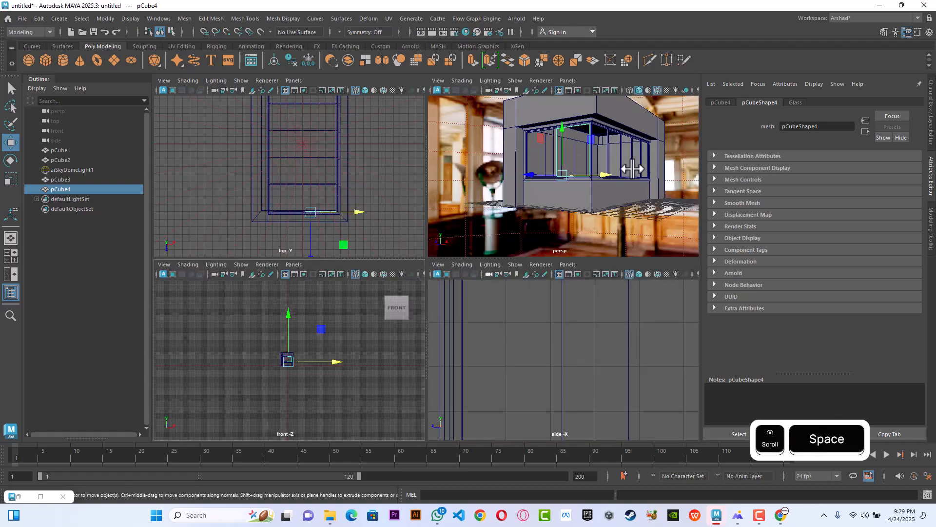
key("ctrl+d")
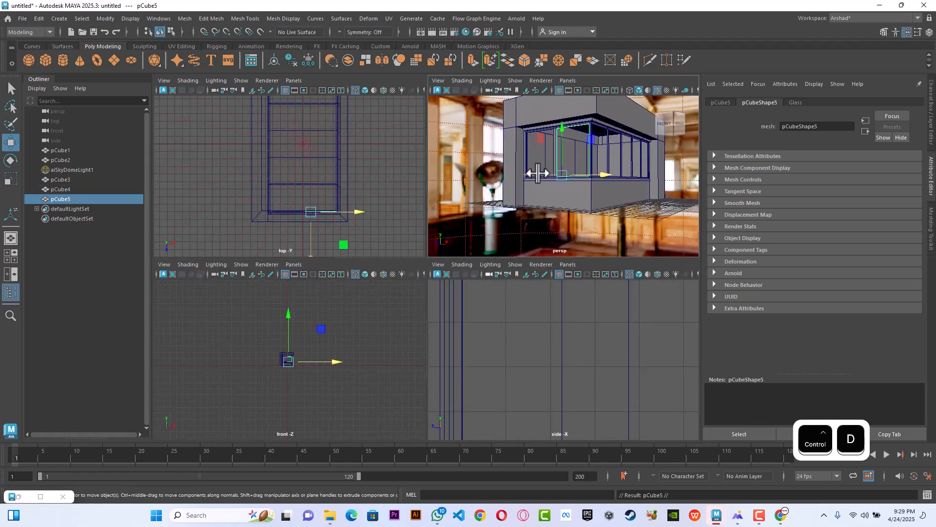
left_click_drag(538, 173, 558, 172)
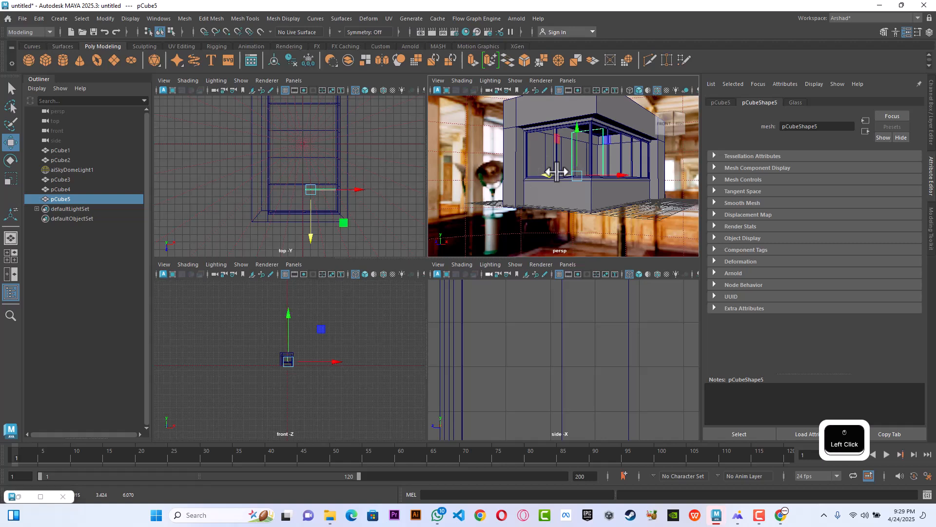
left_click_drag(616, 193, 576, 194, "alt")
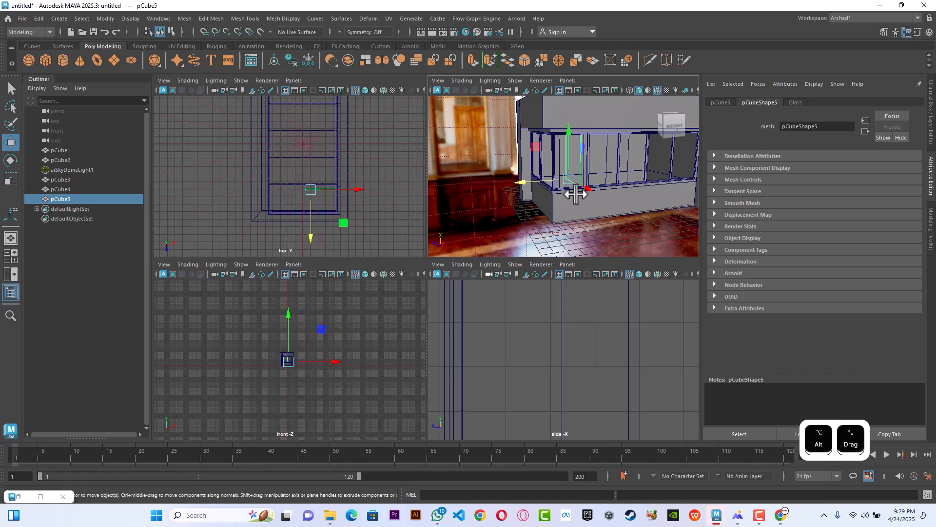
Step: Rotate the new glass pane around Y to face the side wall, setting Rotate Y to exactly 90
left_click(5, 165)
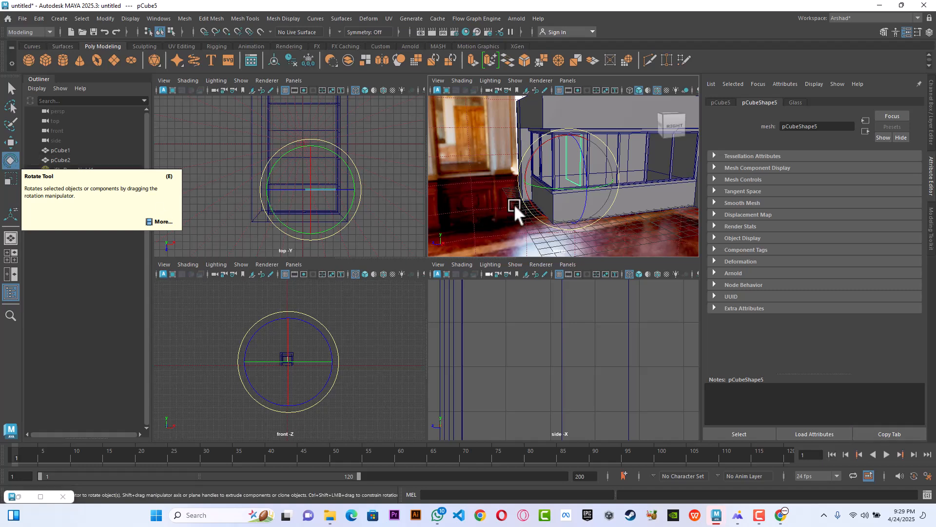
left_click(560, 190)
left_click_drag(560, 188, 619, 179)
left_click(929, 133)
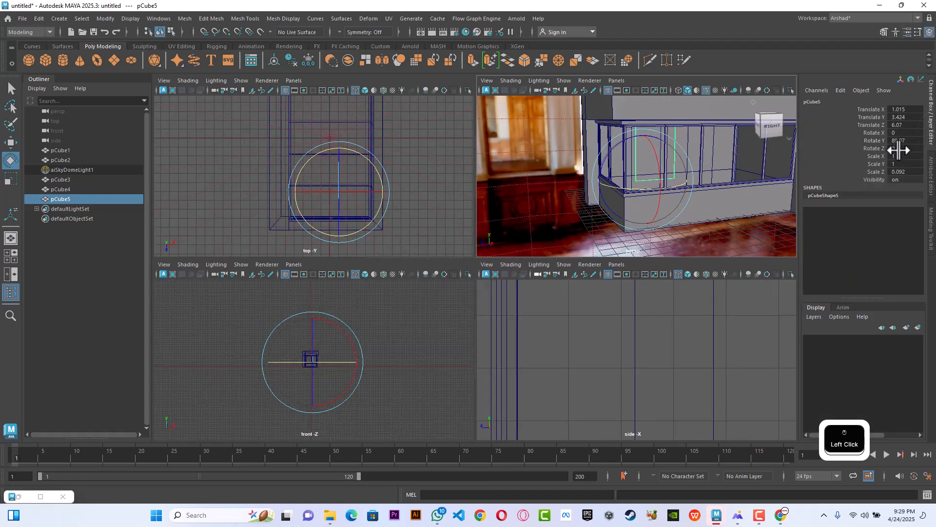
double_click(906, 141)
type("90")
key("Return")
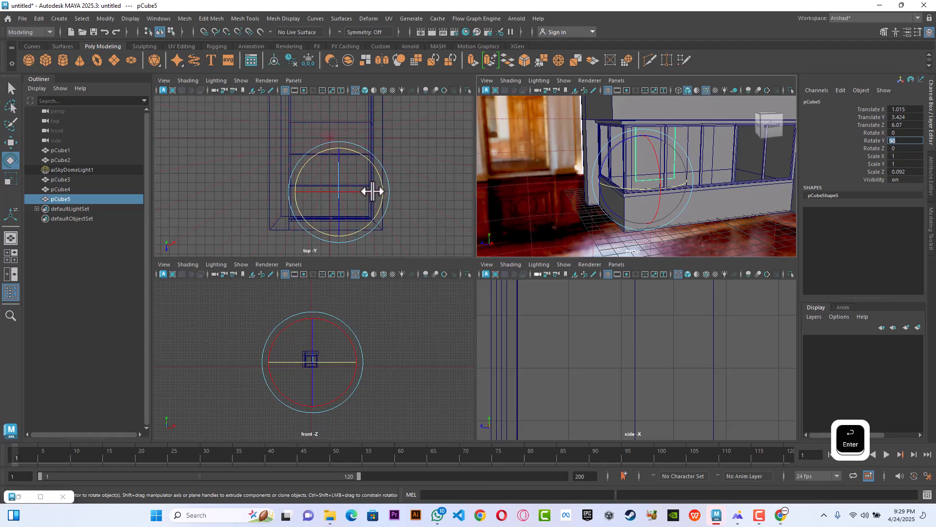
Step: Move the rotated pane in the top view to the side window's corner opening, at about X 4.67 and Z 7.92
scroll(314, 186, "up", 3)
left_click(12, 142)
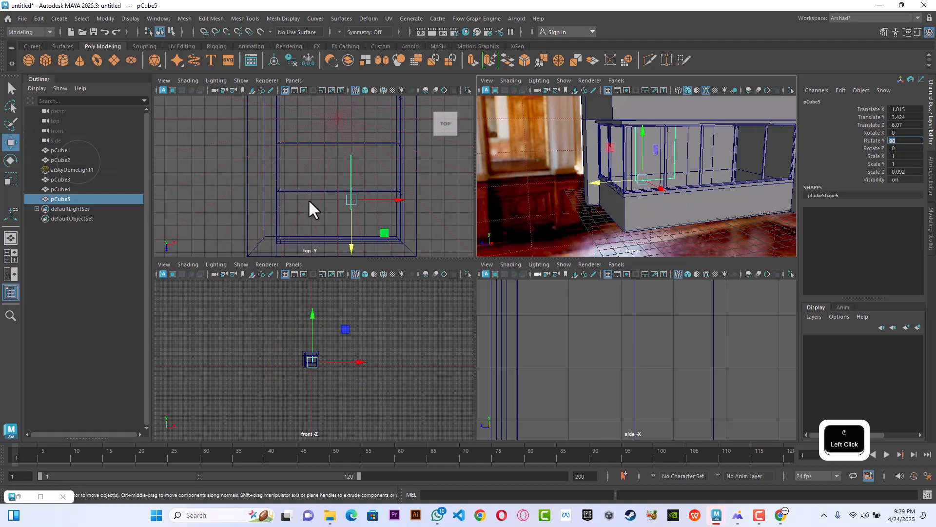
left_click_drag(403, 202, 444, 201)
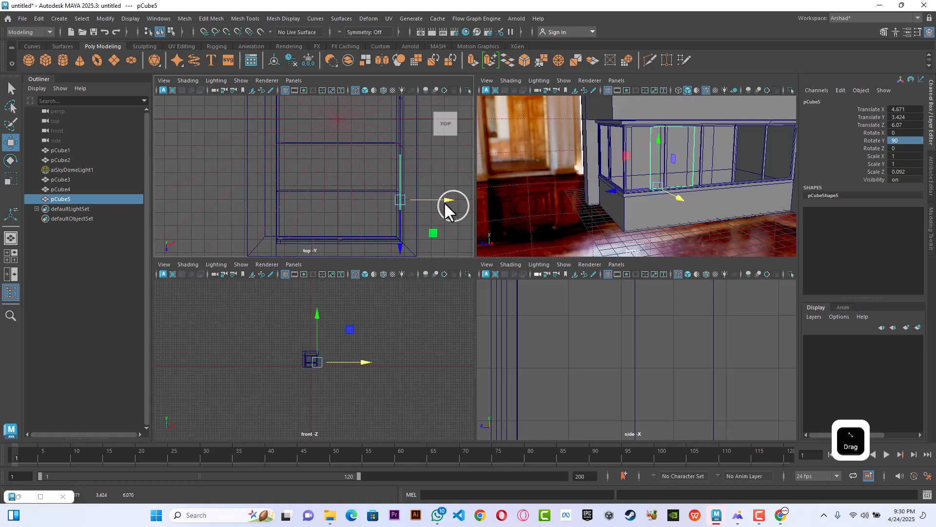
scroll(405, 220, "up", 4)
middle_click_drag(422, 218, 352, 190, "alt")
left_click_drag(352, 191, 349, 237)
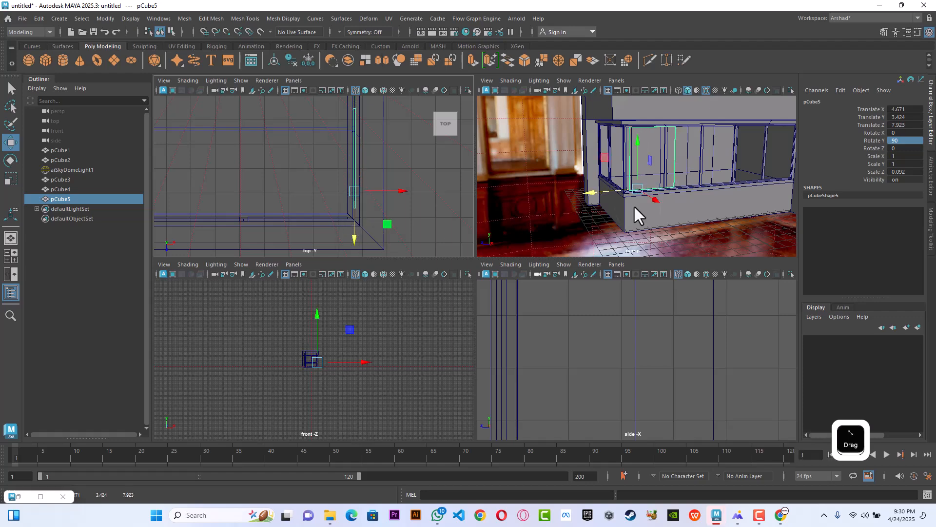
Step: Move the side pane slightly inward along X to about 4.5 so it sits within the window frame's depth
key("space")
left_click_drag(648, 169, 455, 209, "alt")
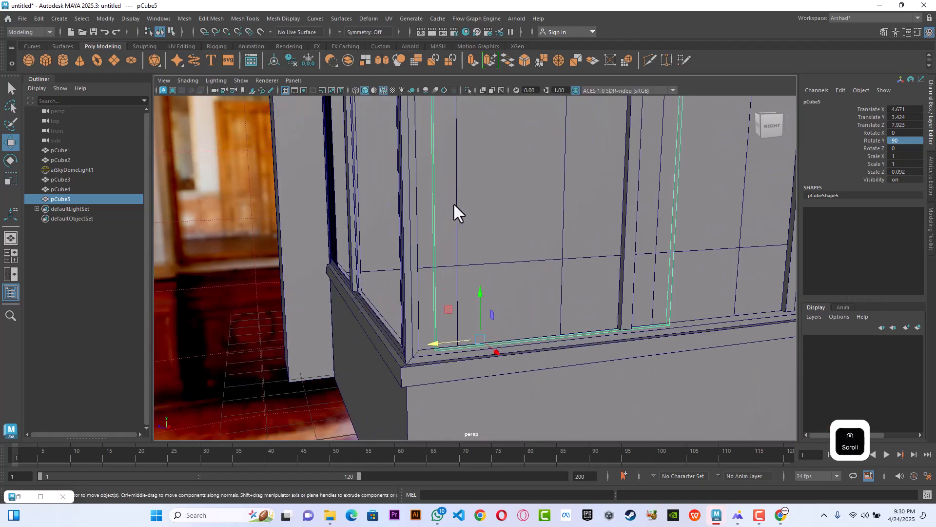
scroll(488, 225, "up", 5)
scroll(510, 221, "down", 3)
left_click_drag(510, 220, 601, 218, "alt")
scroll(599, 216, "up", 4)
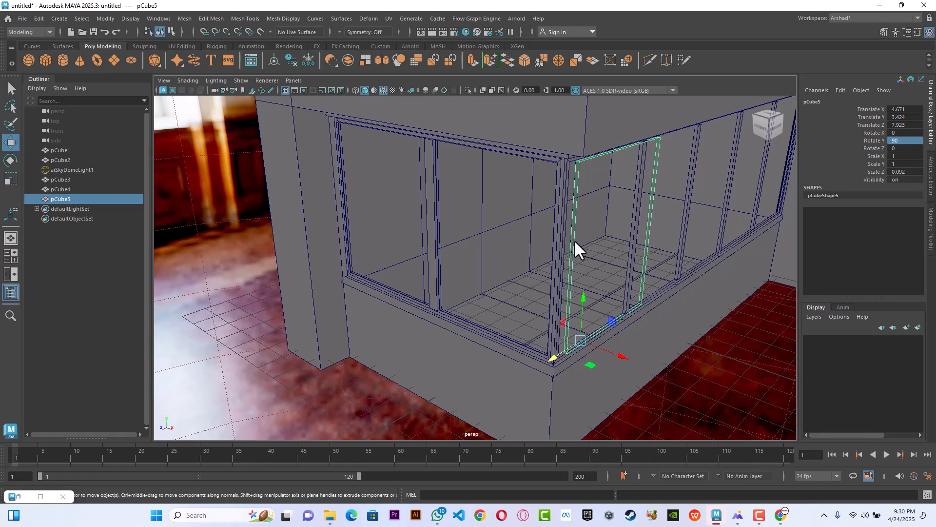
left_click_drag(605, 347, 600, 349)
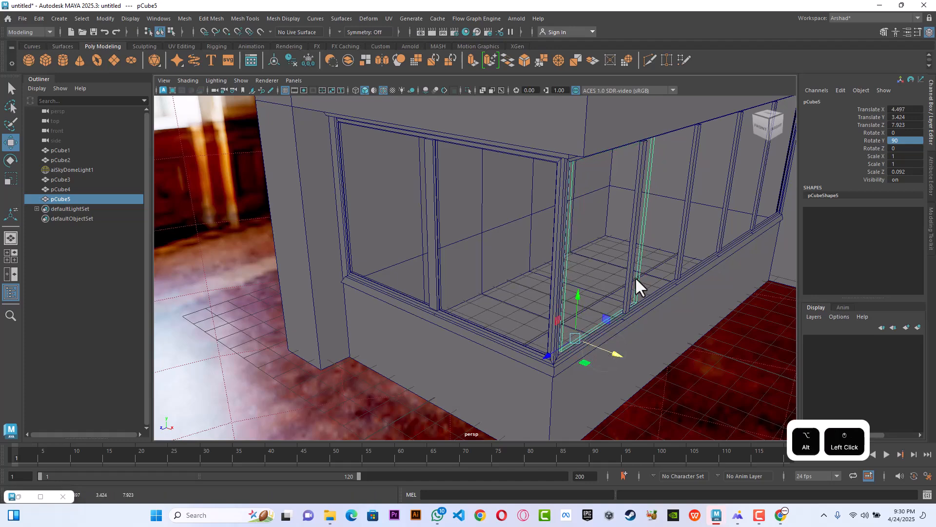
left_click_drag(635, 276, 596, 271, "alt")
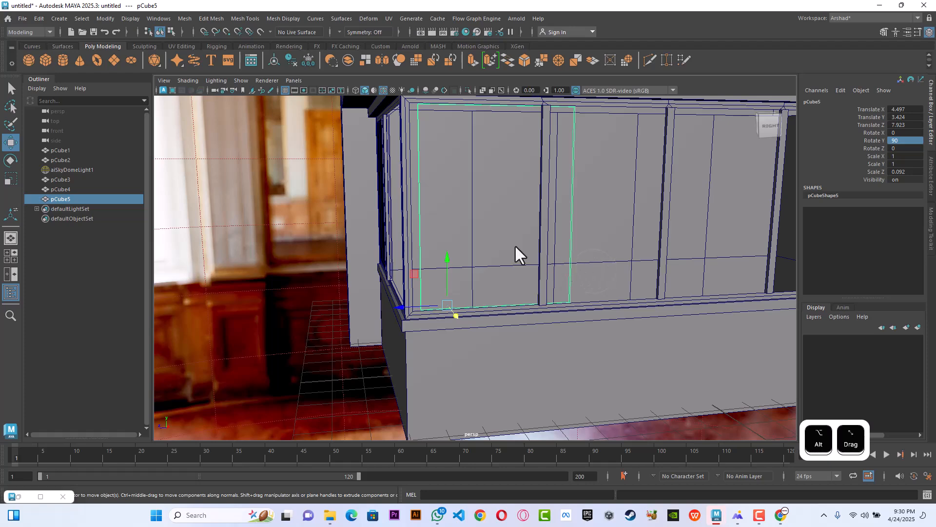
Step: In the side view, move the glass pane's left and right vertices along Z to fit the first window opening's width
key("space")
scroll(576, 318, "down", 5)
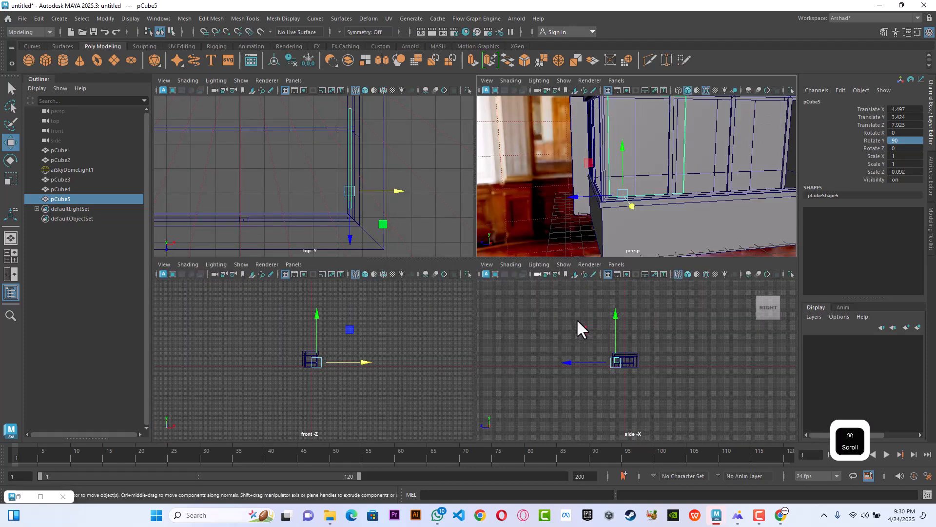
scroll(635, 359, "up", 2)
key("space")
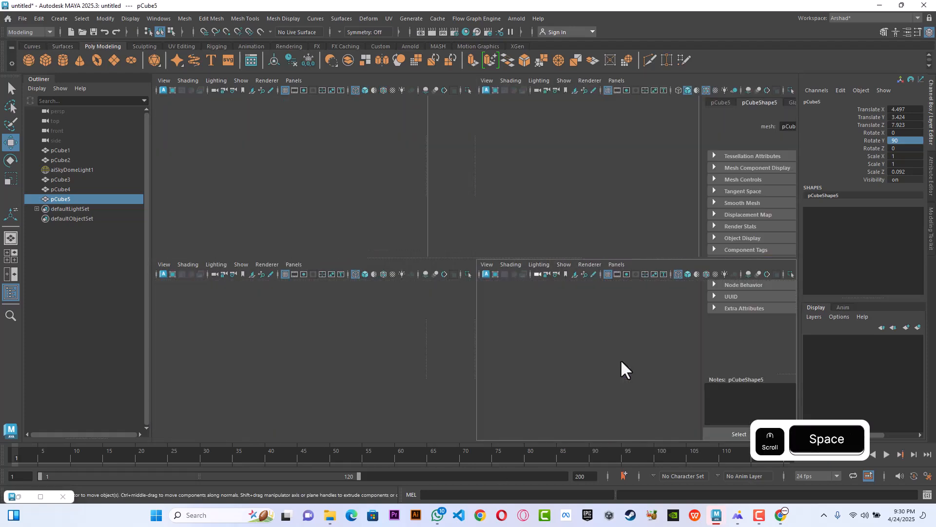
scroll(335, 271, "up", 3)
scroll(335, 271, "up", 7)
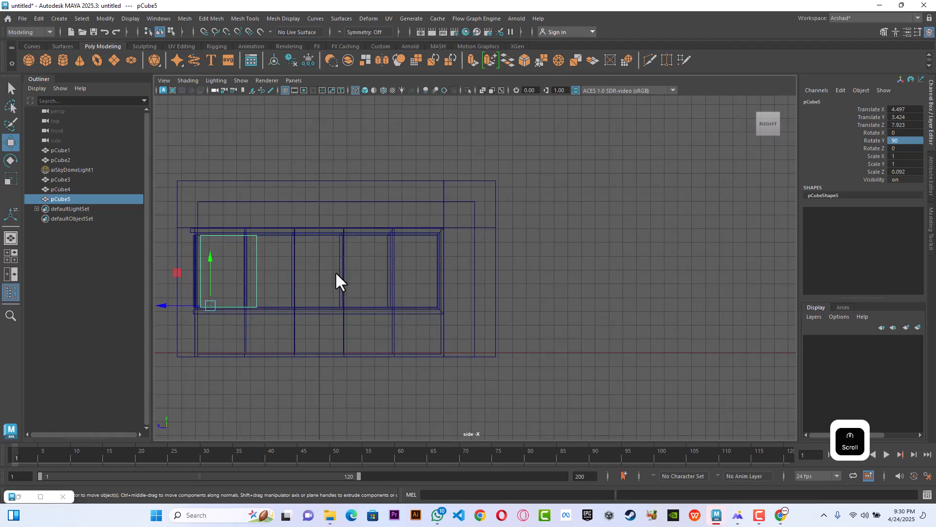
middle_click_drag(335, 272, 520, 254, "alt")
scroll(365, 266, "up", 8)
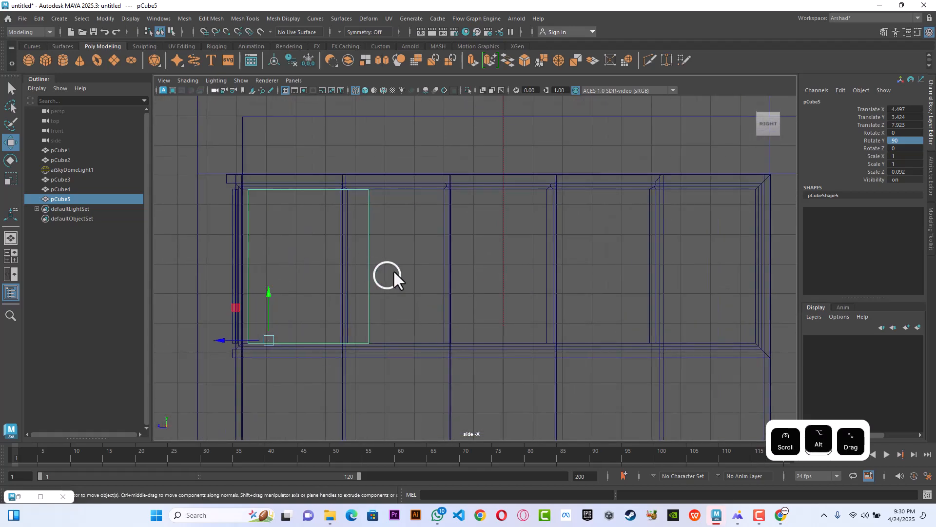
middle_click_drag(439, 262, 653, 246, "alt")
scroll(503, 271, "up", 2)
middle_click_drag(504, 271, 520, 247, "alt")
right_click(451, 154)
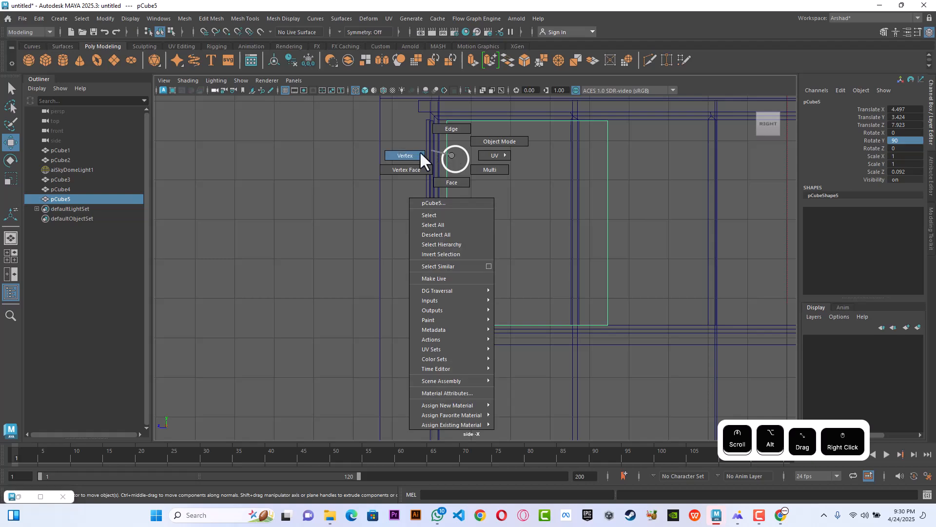
left_click(422, 148)
left_click_drag(434, 112, 526, 382)
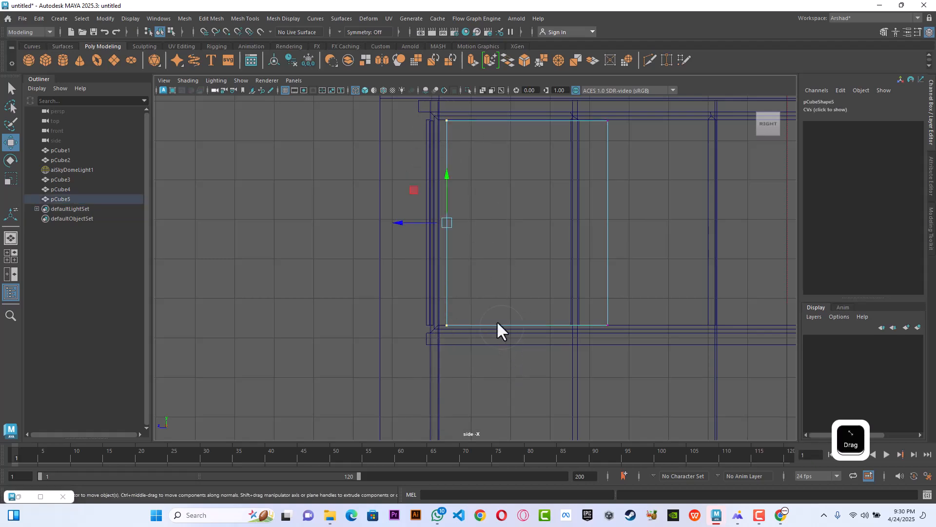
left_click_drag(428, 221, 418, 222)
left_click_drag(645, 113, 576, 334)
left_click_drag(572, 223, 537, 222)
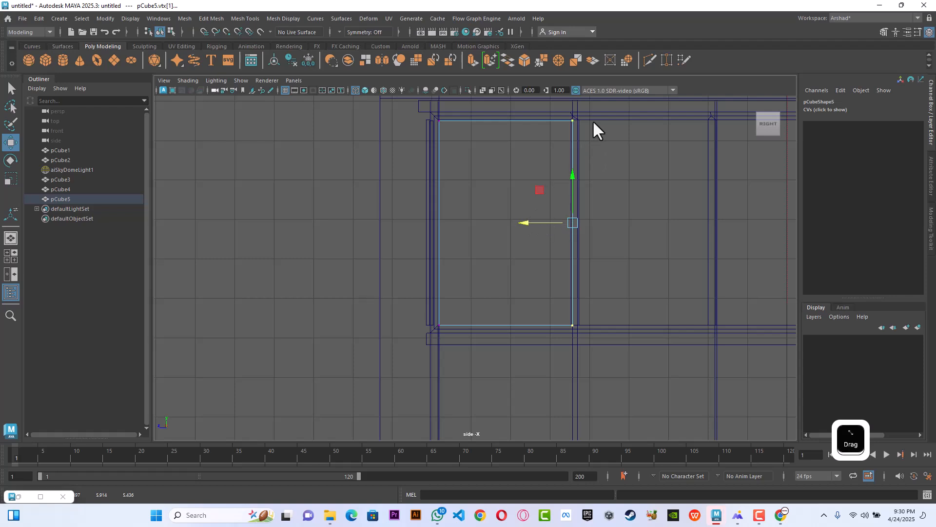
Step: Raise the pane's top vertices to about Y 8.54 so they meet the window frame's upper edge
left_click_drag(592, 120, 432, 143)
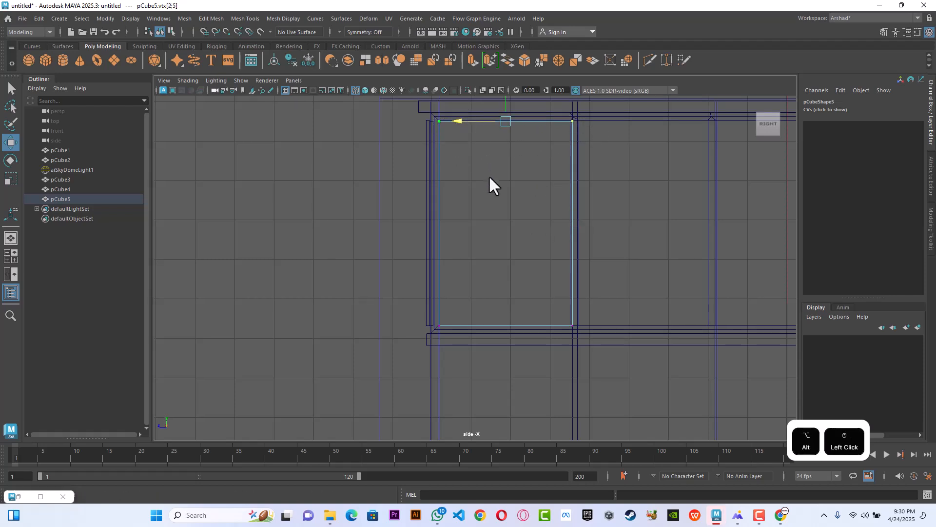
left_click_drag(489, 178, 496, 257, "alt")
scroll(501, 243, "up", 10)
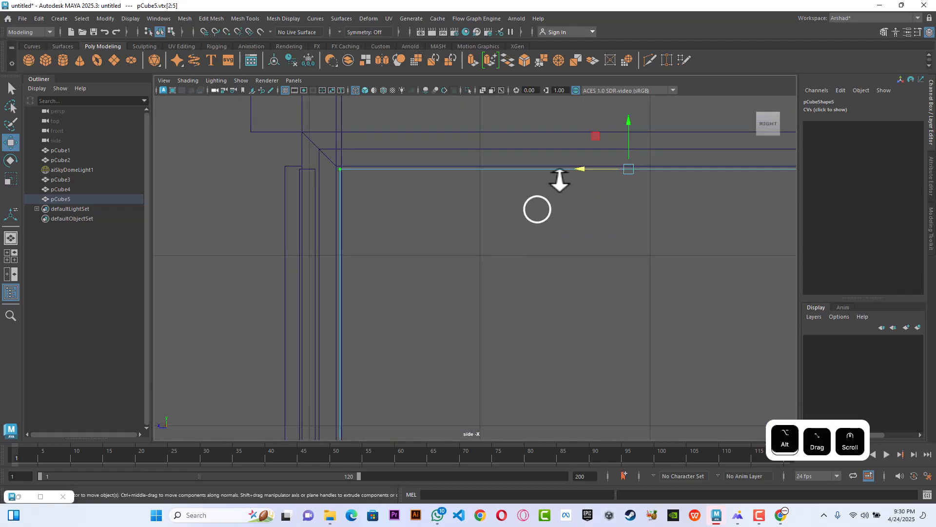
left_click_drag(629, 146, 627, 150)
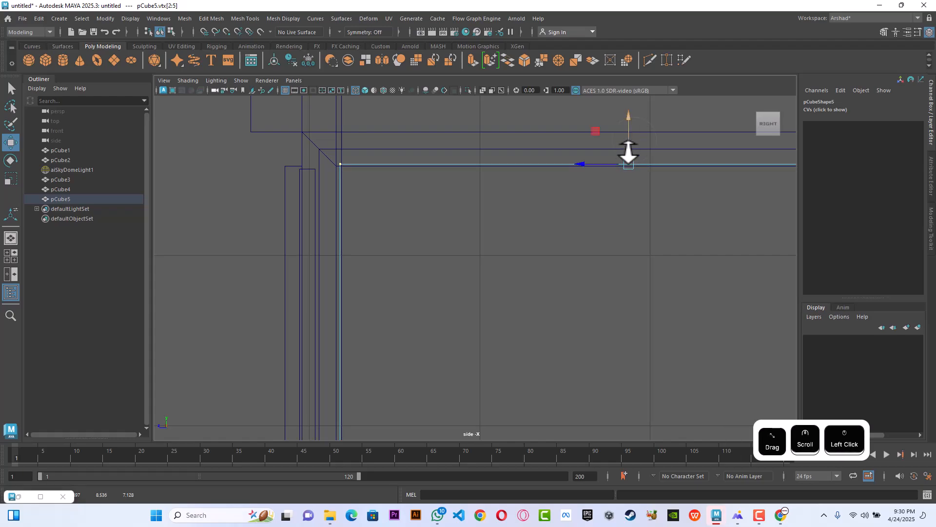
scroll(626, 154, "down", 10)
scroll(468, 288, "up", 2)
scroll(482, 298, "up", 8)
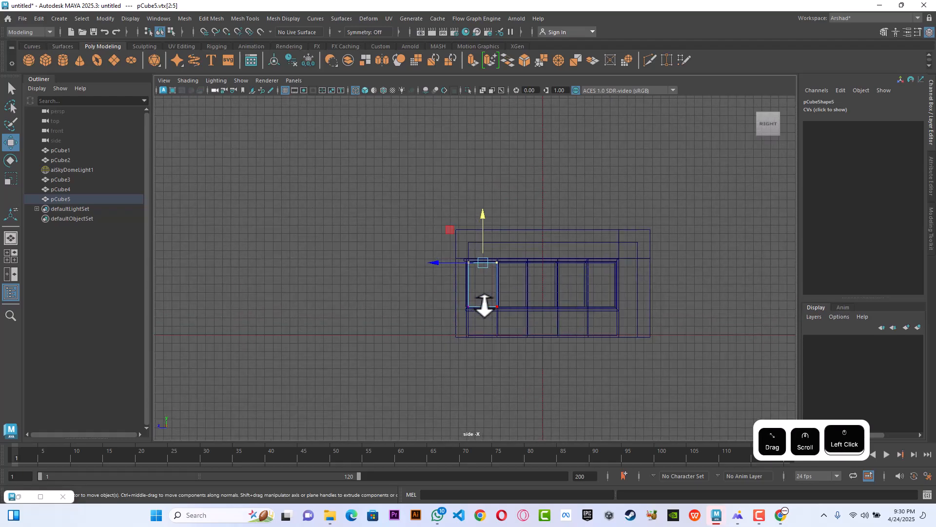
Step: Lower the pane's bottom vertices to about Y 3.29, towards the window frame's sill
middle_click_drag(537, 307, 536, 234, "alt")
scroll(487, 263, "up", 3)
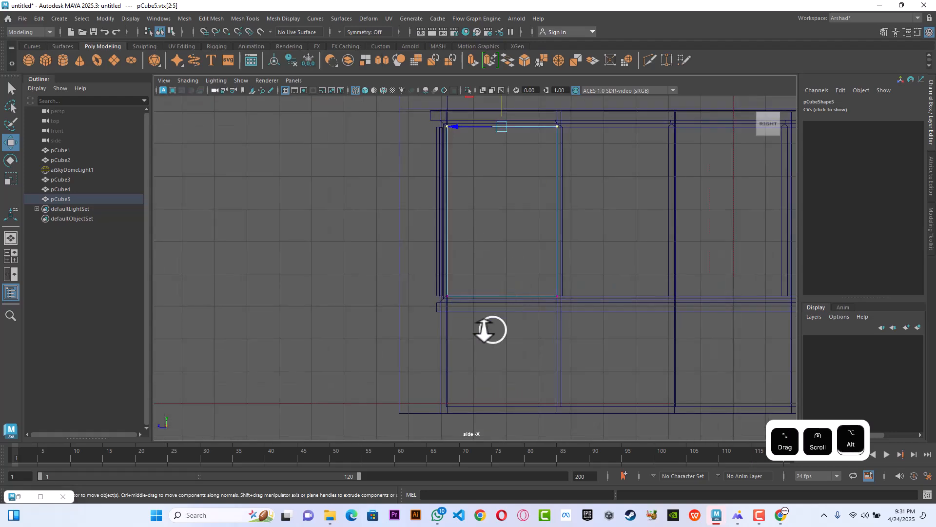
left_click_drag(428, 287, 605, 330)
scroll(517, 306, "up", 2)
scroll(517, 307, "up", 3)
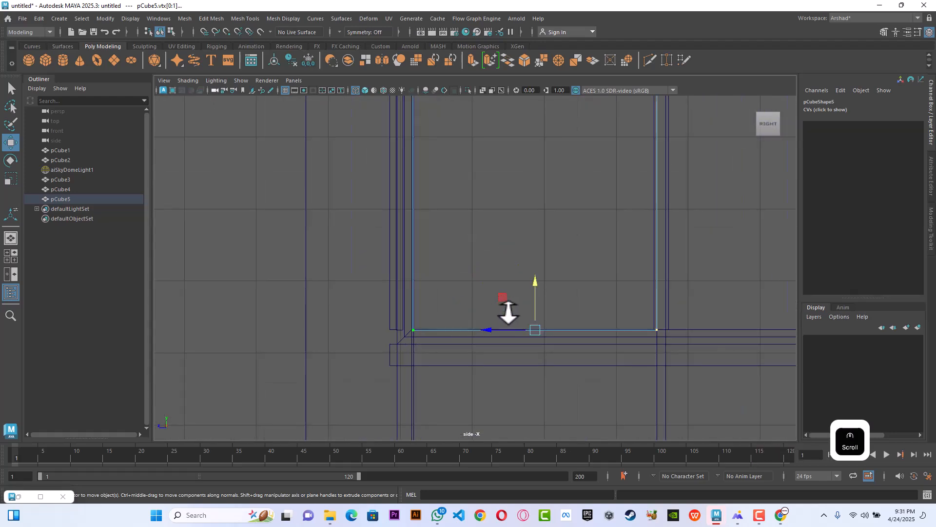
left_click_drag(537, 298, 537, 300)
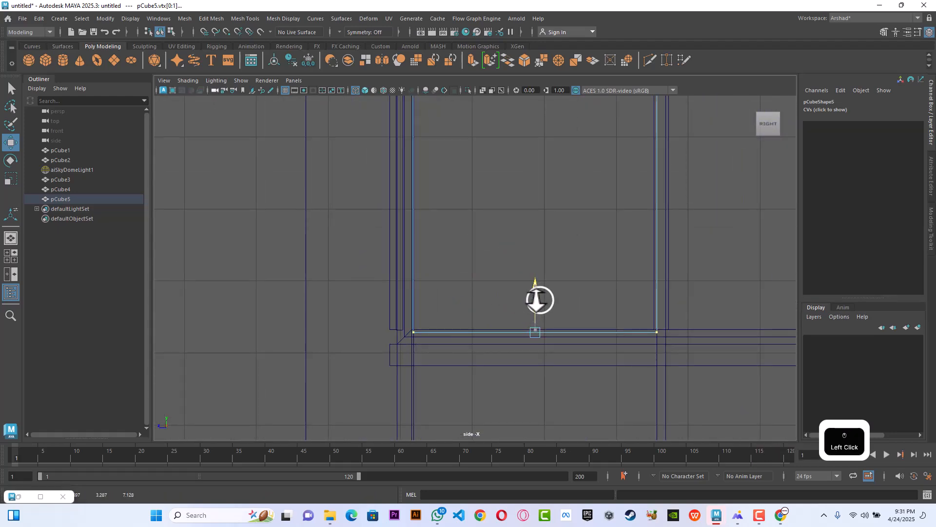
Step: Return the side pane to object mode and select it as a whole in the perspective view
scroll(536, 299, "down", 6)
scroll(512, 290, "up", 2)
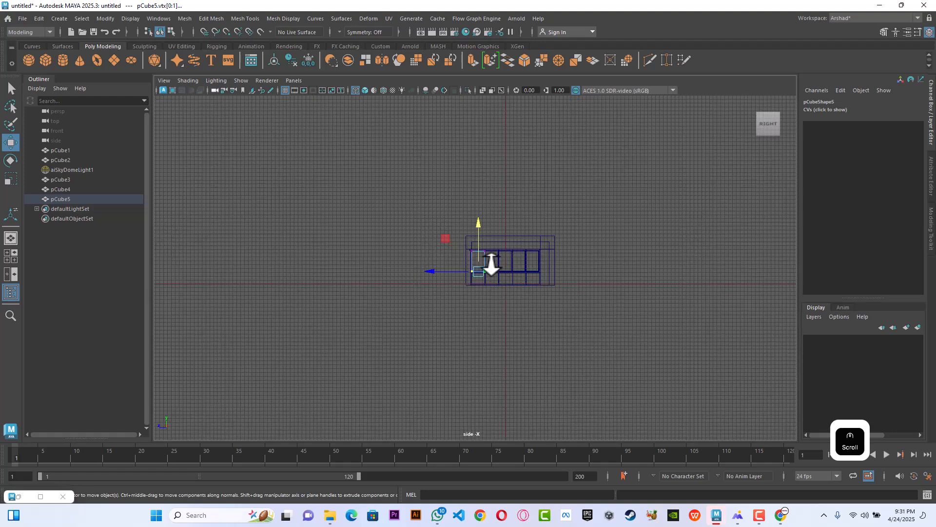
right_click_drag(490, 261, 531, 216)
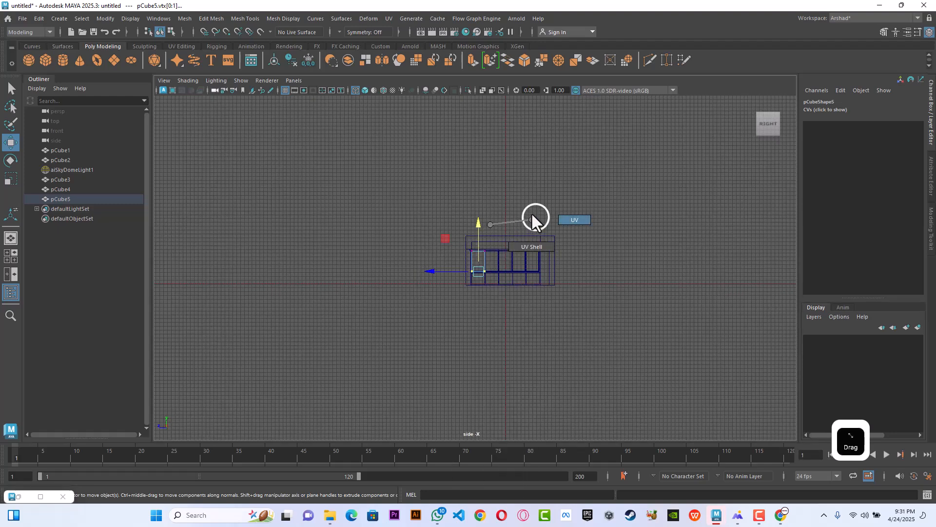
right_click(478, 255)
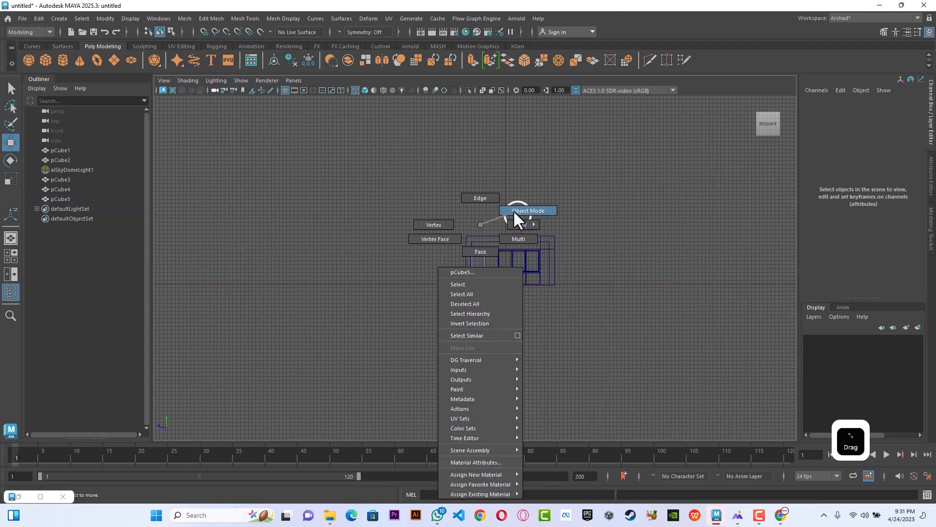
left_click(537, 210)
key("space")
key("space")
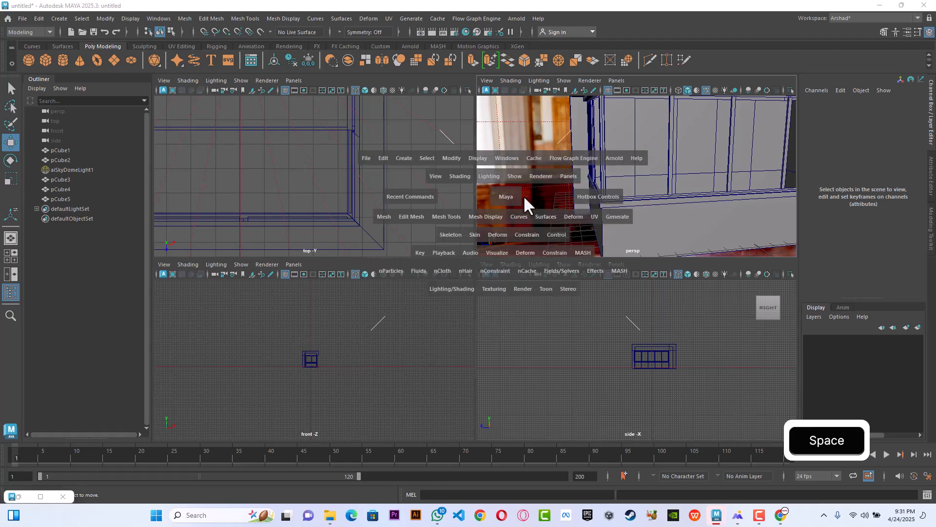
scroll(540, 209, "up", 2)
left_click(488, 214)
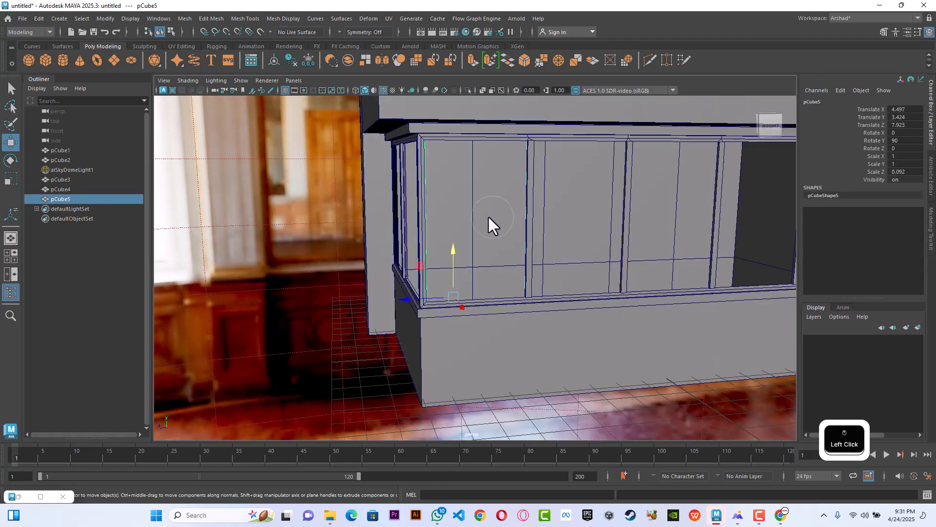
Step: View the building from its front corner and check the glass panes in the Arnold render
left_click_drag(488, 215, 568, 253, "alt")
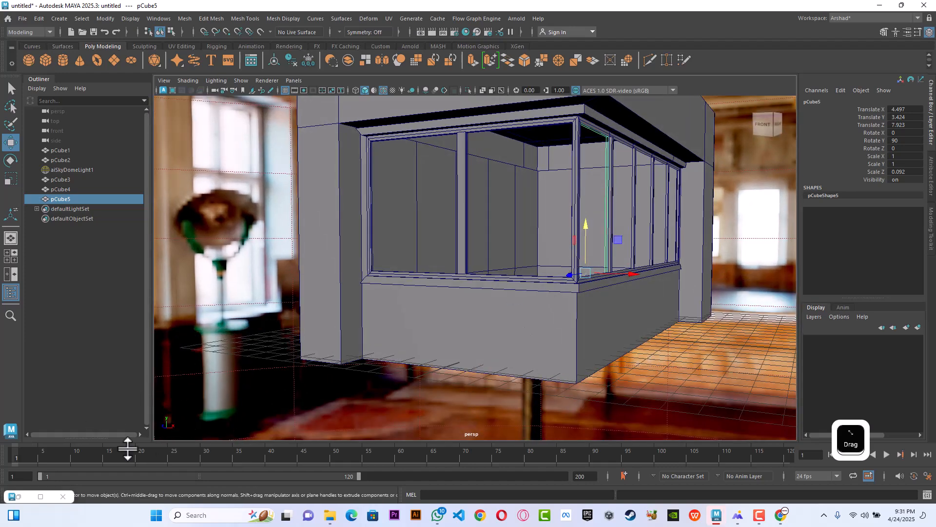
left_click(19, 496)
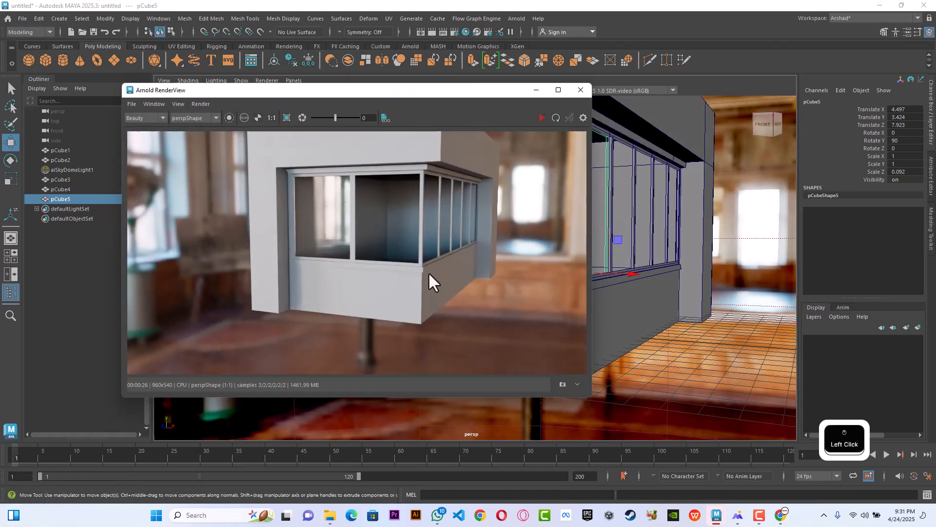
left_click(536, 91)
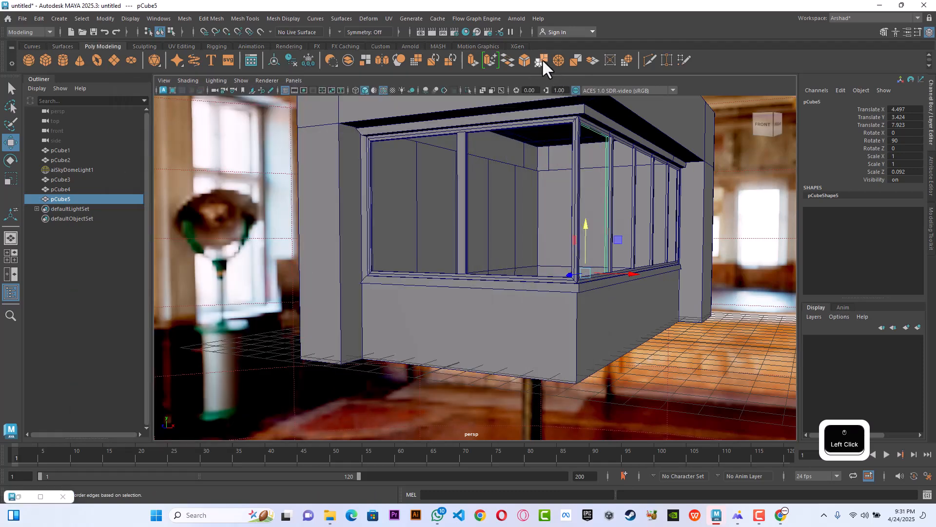
left_click(466, 32)
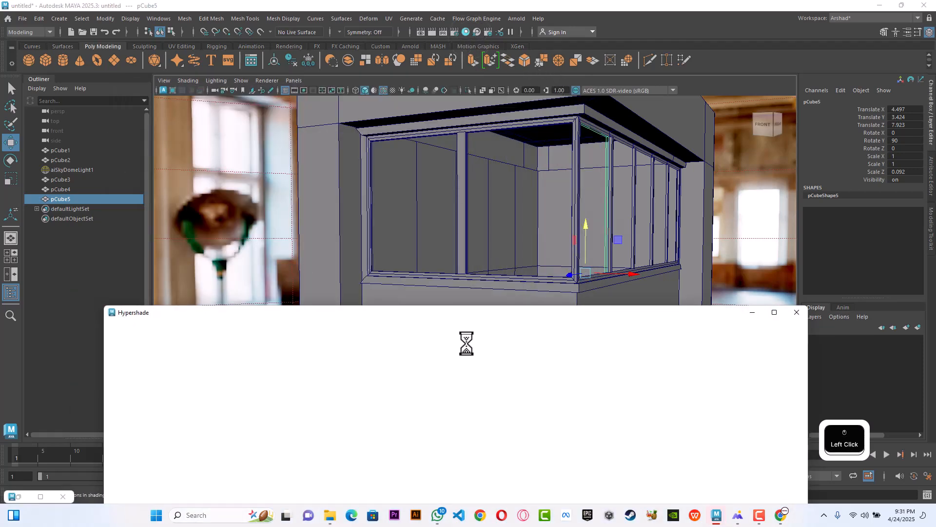
left_click_drag(462, 310, 498, 85)
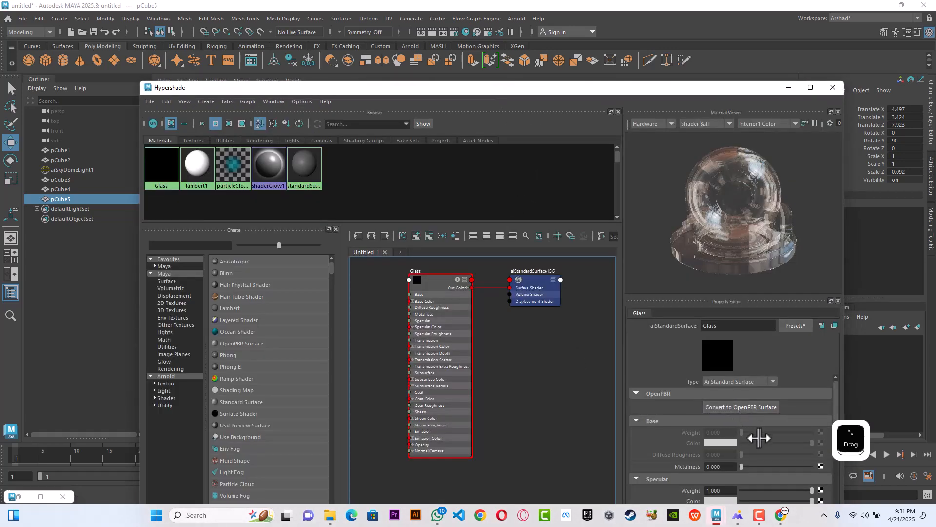
left_click_drag(703, 95, 771, 272)
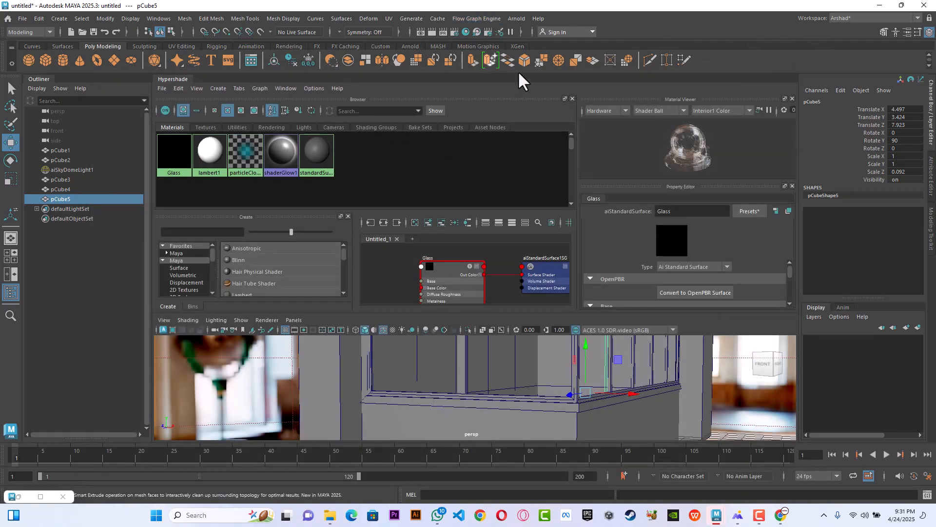
left_click(856, 19)
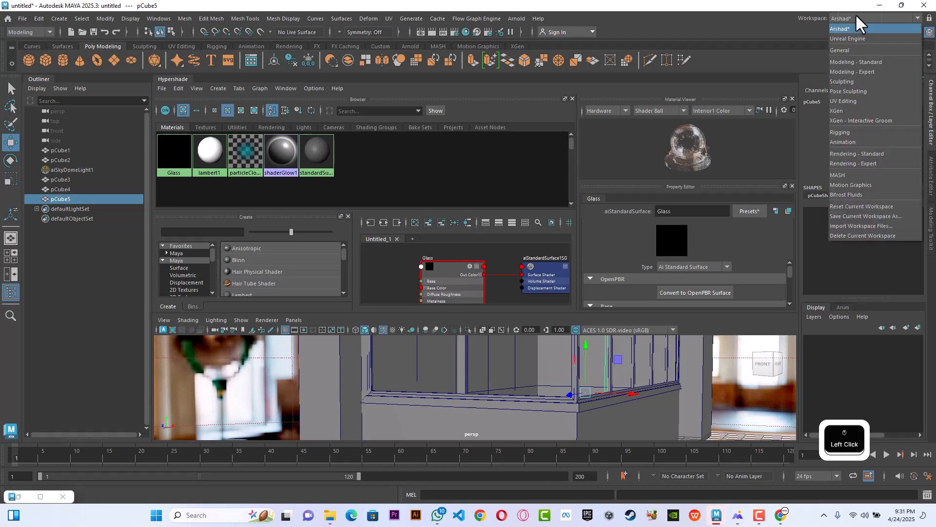
left_click(854, 206)
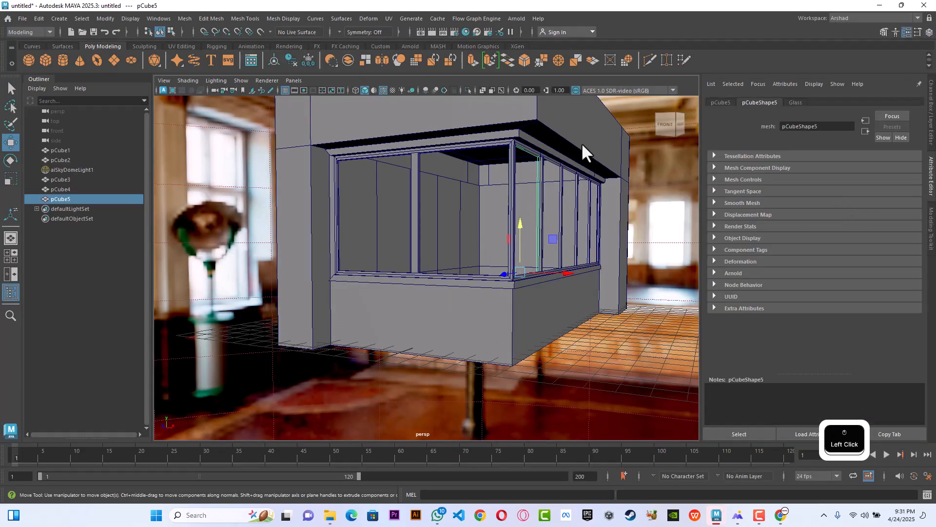
Step: Open the Hypershade as a floating window and select the Glass material's shader node
left_click(466, 31)
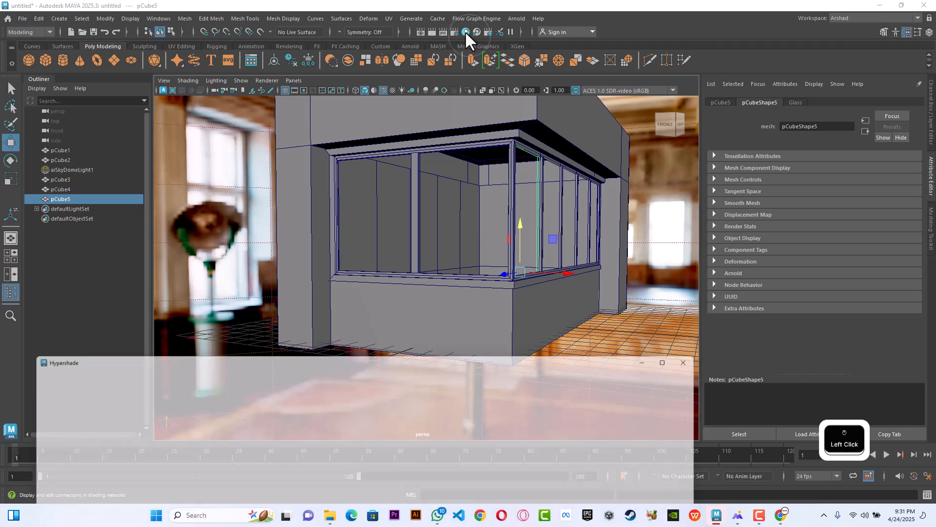
left_click_drag(456, 353, 576, 159)
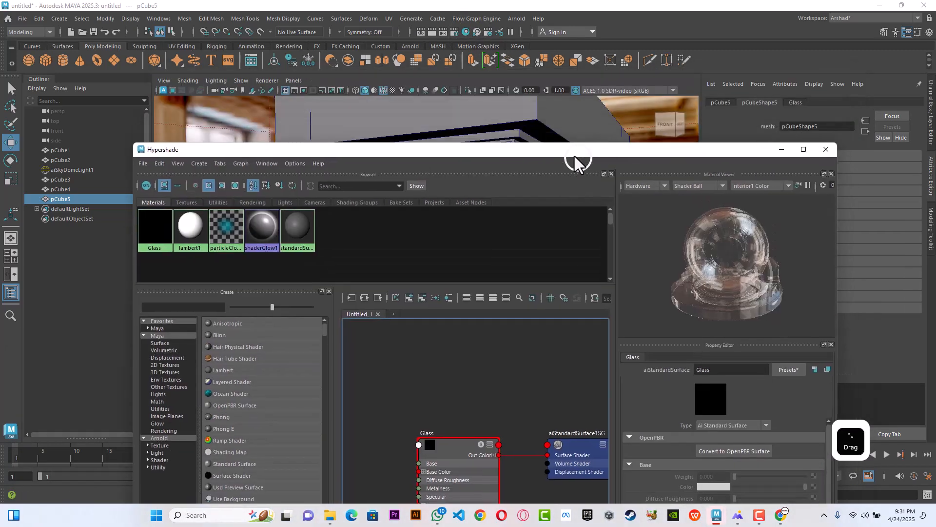
scroll(527, 432, "down", 2)
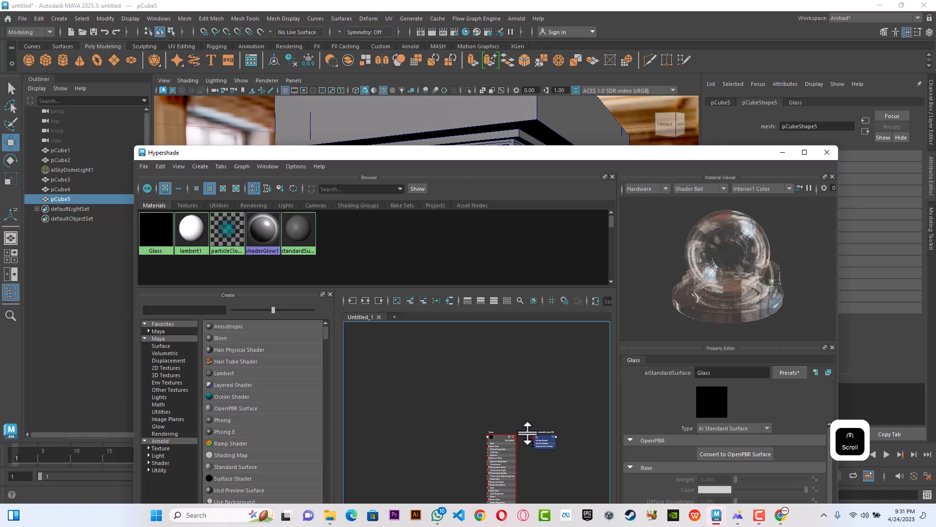
left_click(507, 447)
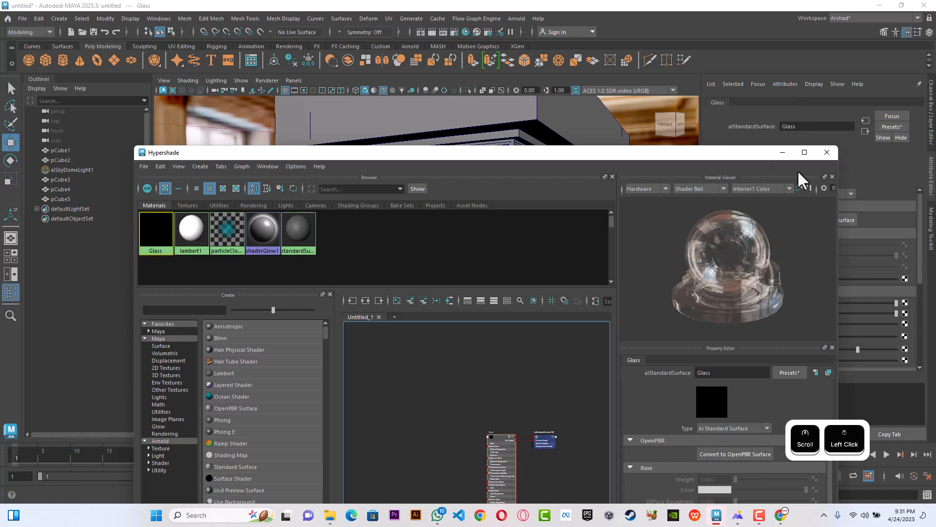
left_click_drag(763, 150, 771, 126)
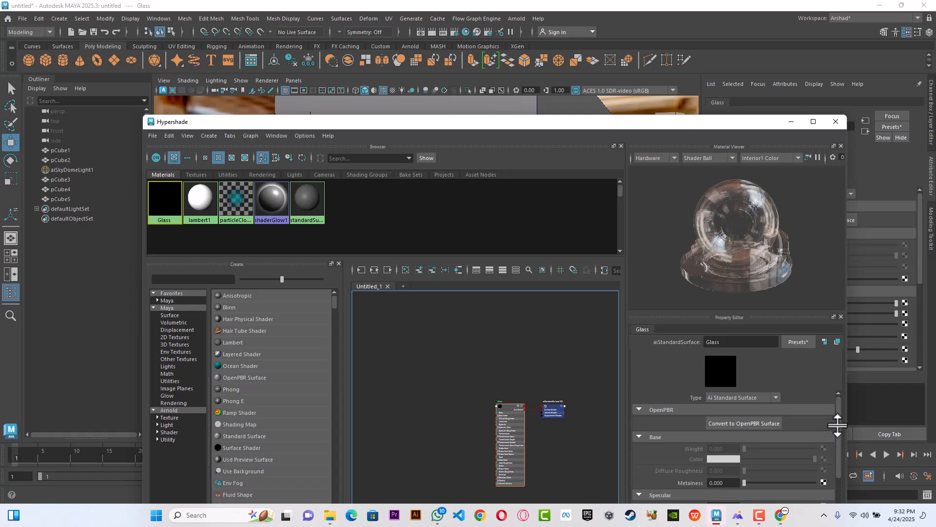
Step: Raise the Glass material's Metalness to about 0.287 and close the Hypershade
scroll(838, 439, "down", 5)
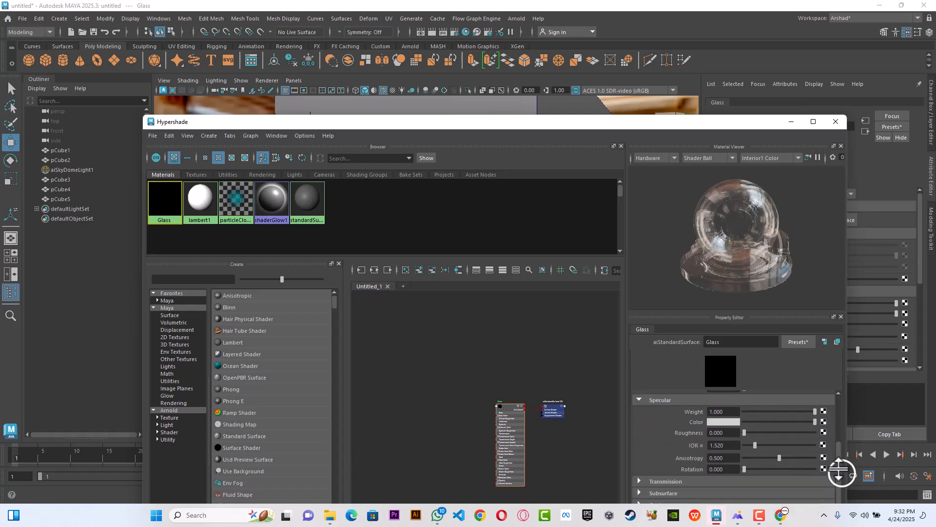
scroll(828, 468, "up", 1)
left_click_drag(810, 439, 829, 436)
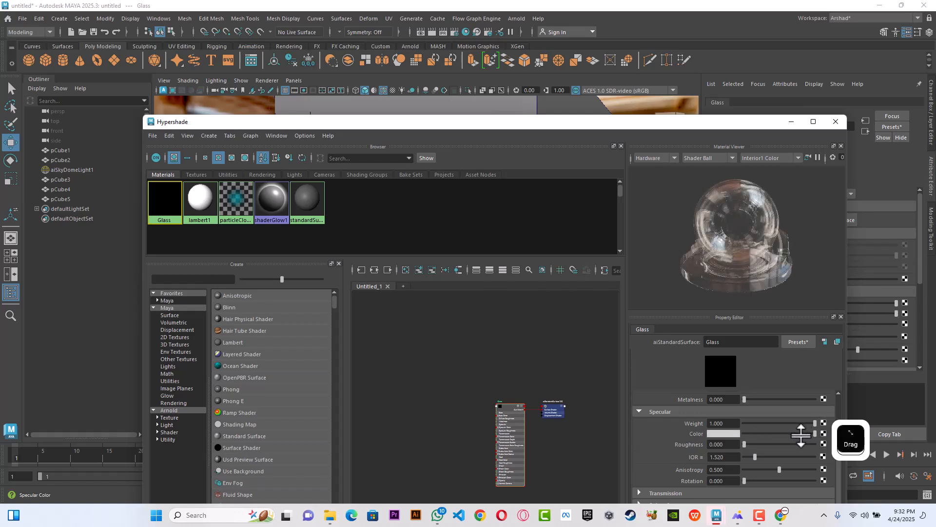
left_click(838, 409)
scroll(839, 409, "down", 3)
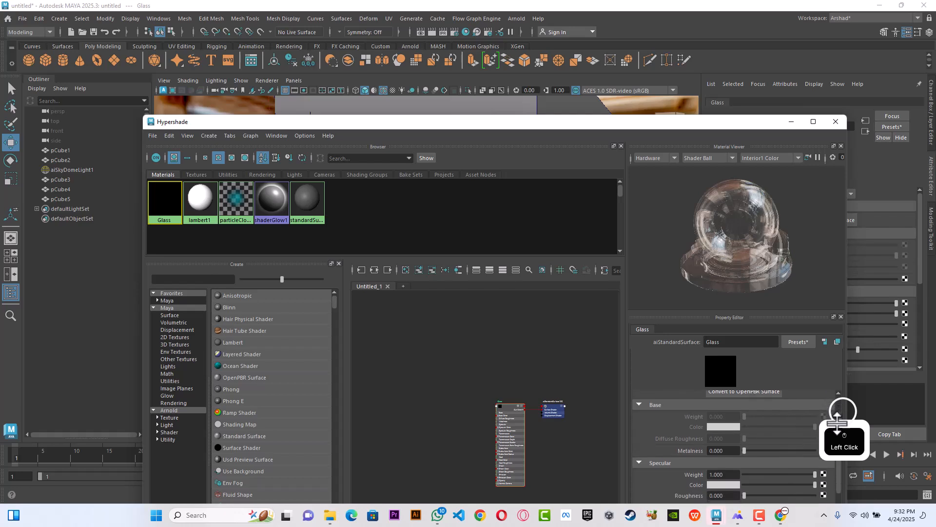
left_click(784, 445)
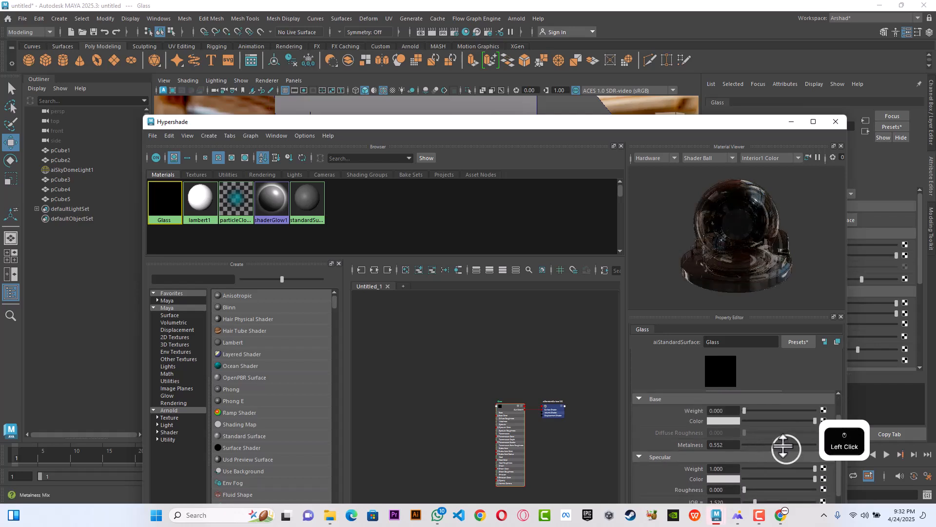
left_click_drag(778, 445, 765, 445)
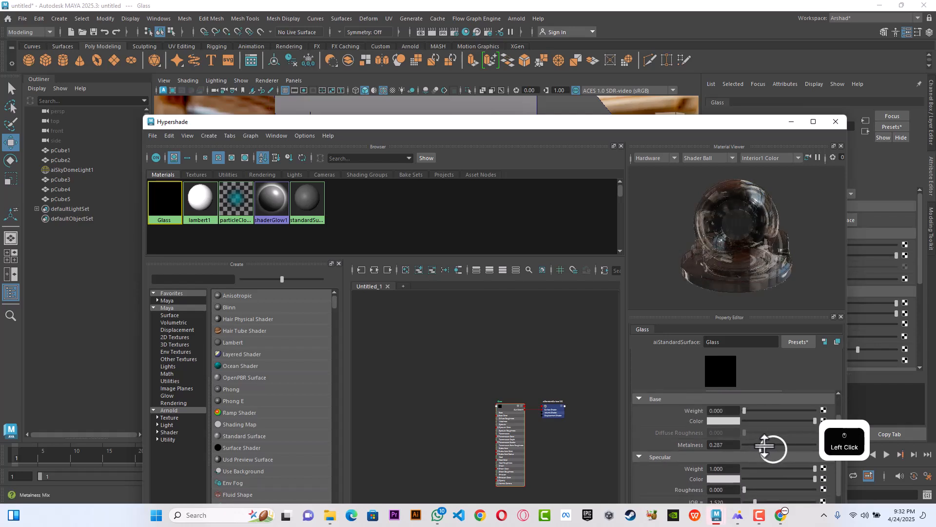
left_click(834, 122)
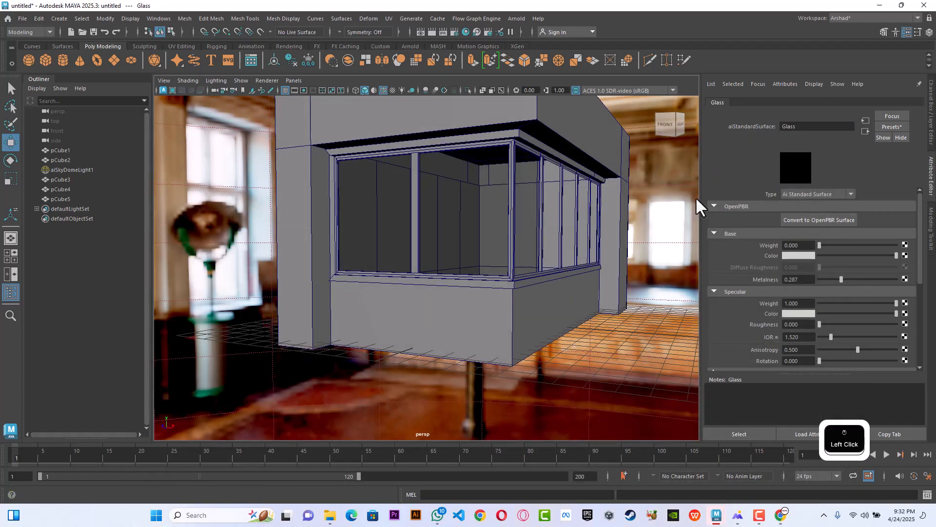
Step: Duplicate the first side glass pane twice, placing the copies in the second and third side openings at about Z 4.34 and 0.88
left_click(393, 91)
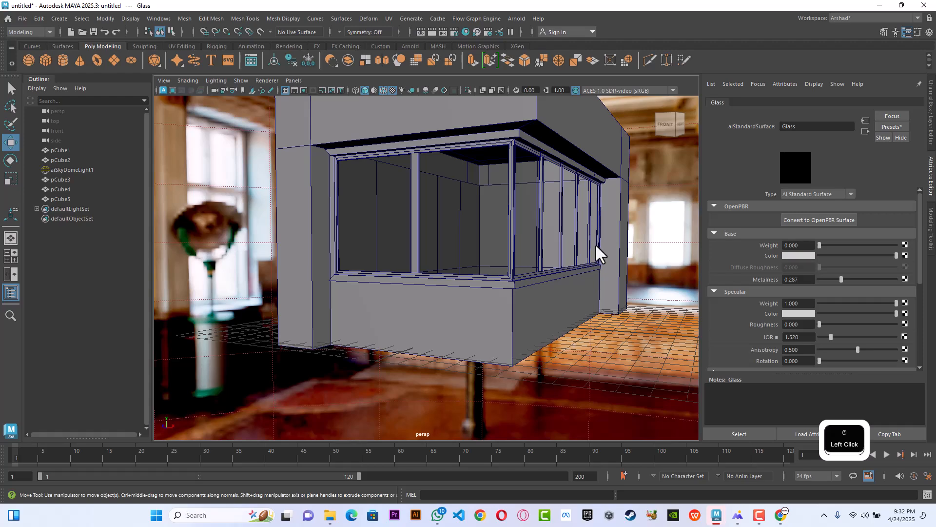
left_click_drag(539, 257, 471, 230, "alt")
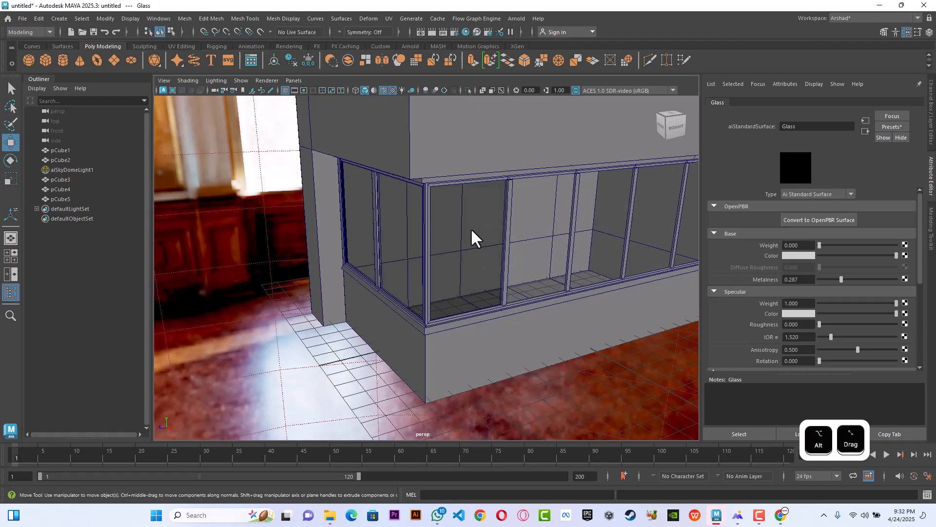
left_click(470, 233)
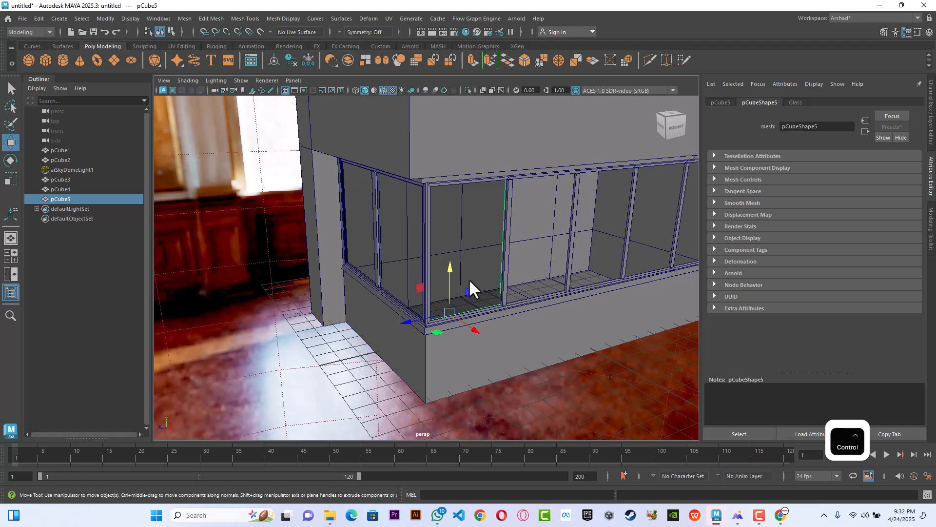
key("ctrl+d")
left_click_drag(424, 322, 498, 315)
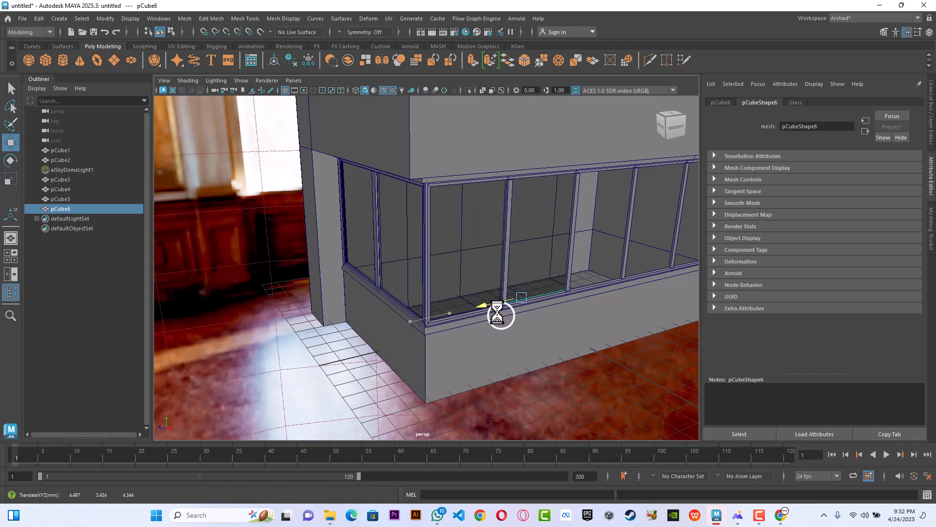
key("ctrl+d")
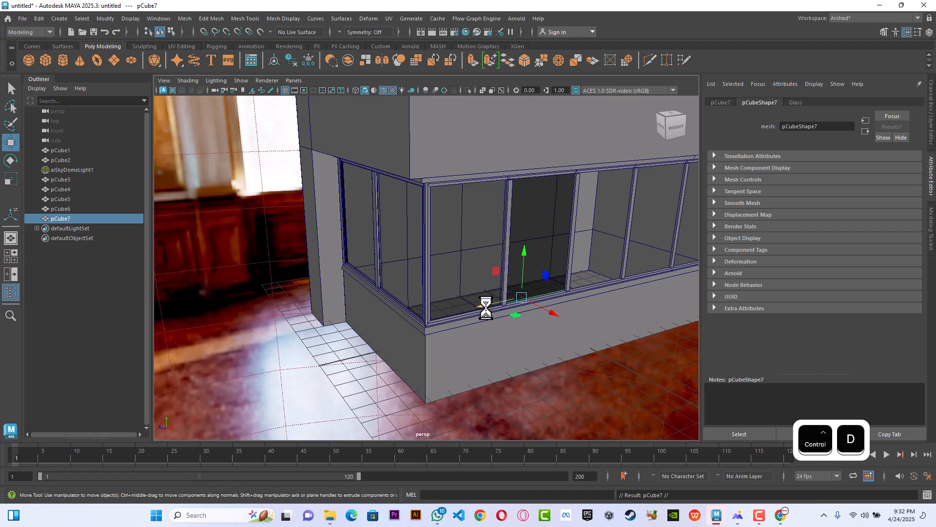
left_click_drag(484, 308, 363, 294)
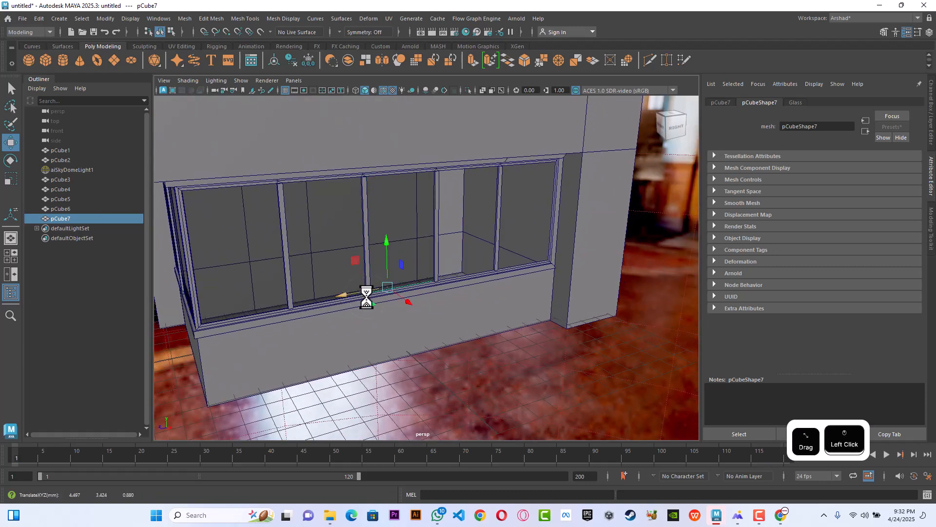
Step: Duplicate the pane twice more, placing the copies in the fourth and fifth side openings at about Z -2.65 and -6.16
key("ctrl+d")
left_click_drag(360, 293, 432, 298)
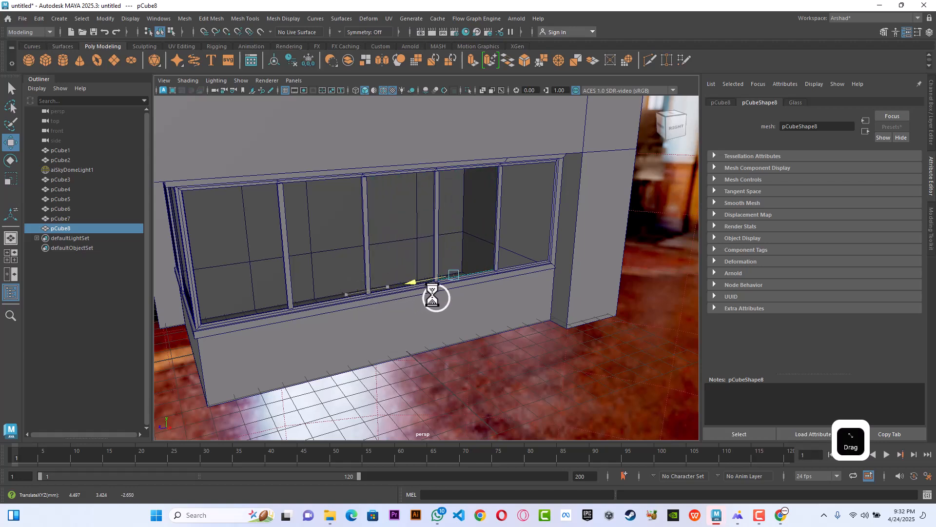
key("ctrl+d")
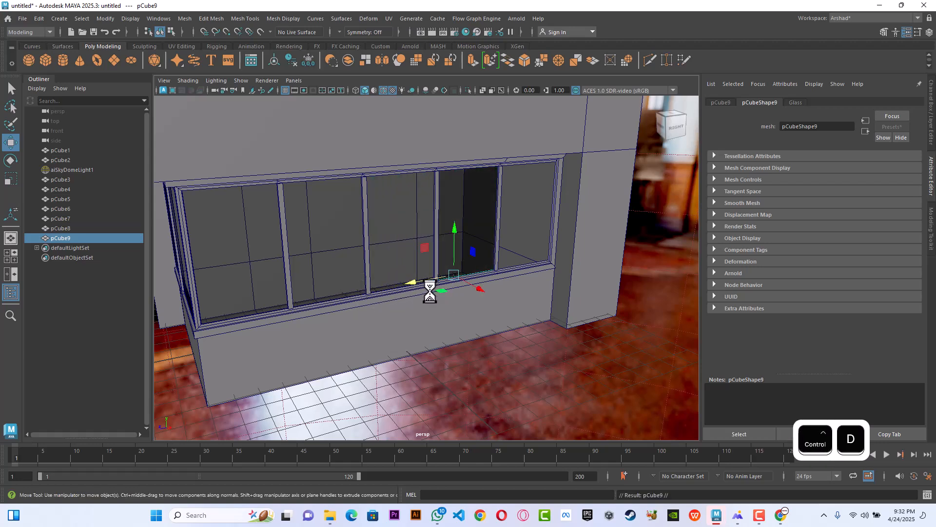
left_click_drag(426, 281, 489, 279)
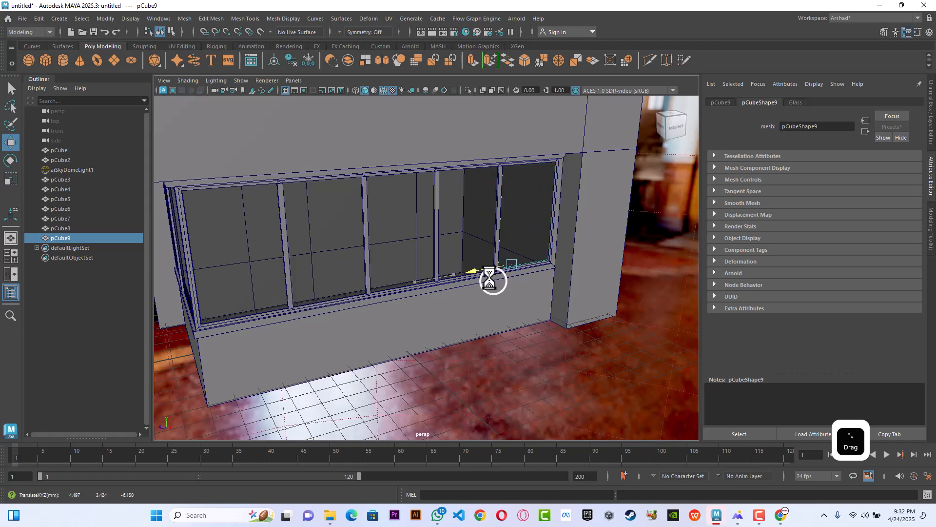
Step: Nudge the last side pane along Z to about -6.09 so it meets the frame mullion
scroll(503, 294, "down", 5)
left_click_drag(504, 294, 520, 308, "alt")
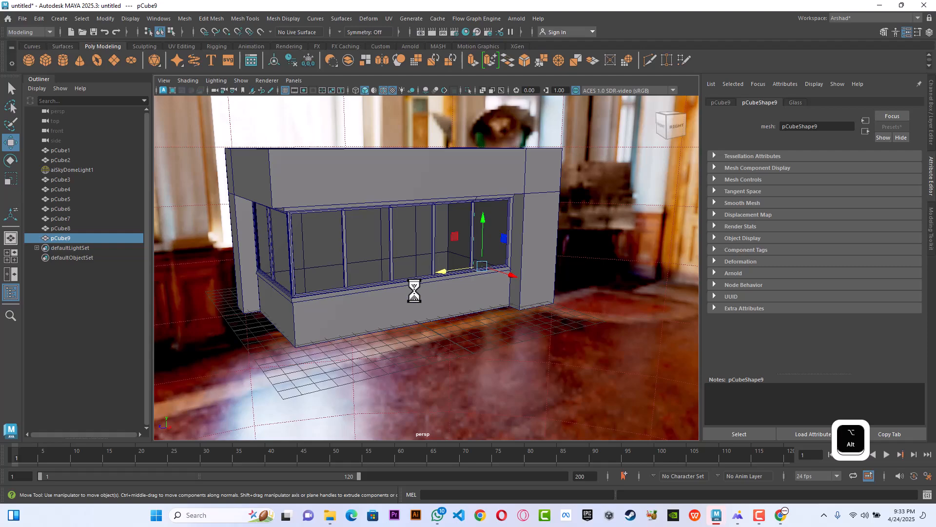
scroll(402, 286, "down", 3)
scroll(397, 288, "up", 5)
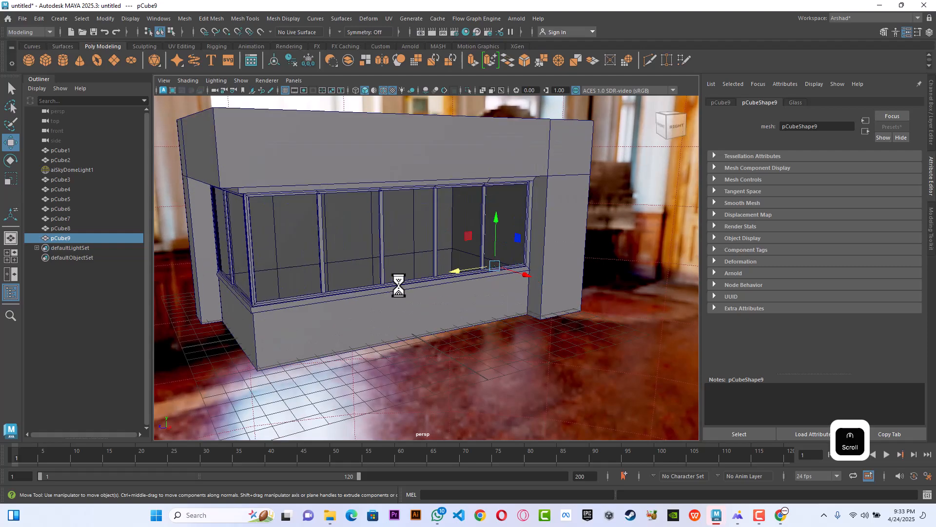
left_click_drag(400, 313, 370, 303, "alt")
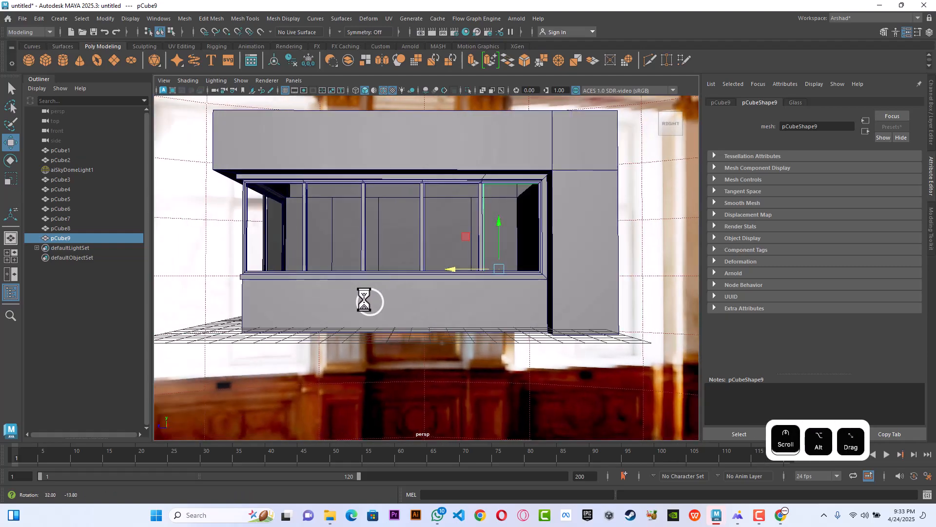
scroll(445, 241, "up", 5)
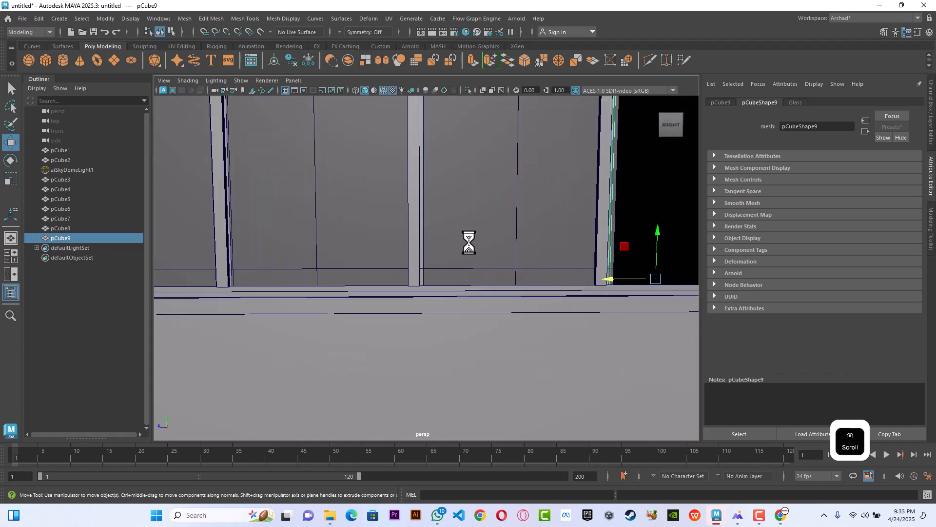
left_click_drag(515, 234, 419, 284, "alt")
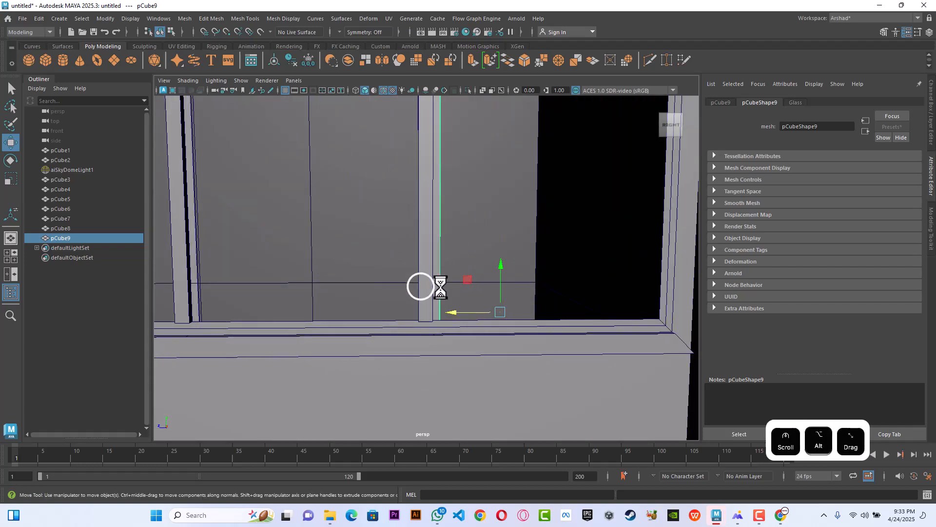
left_click(456, 312)
left_click_drag(456, 312, 454, 311)
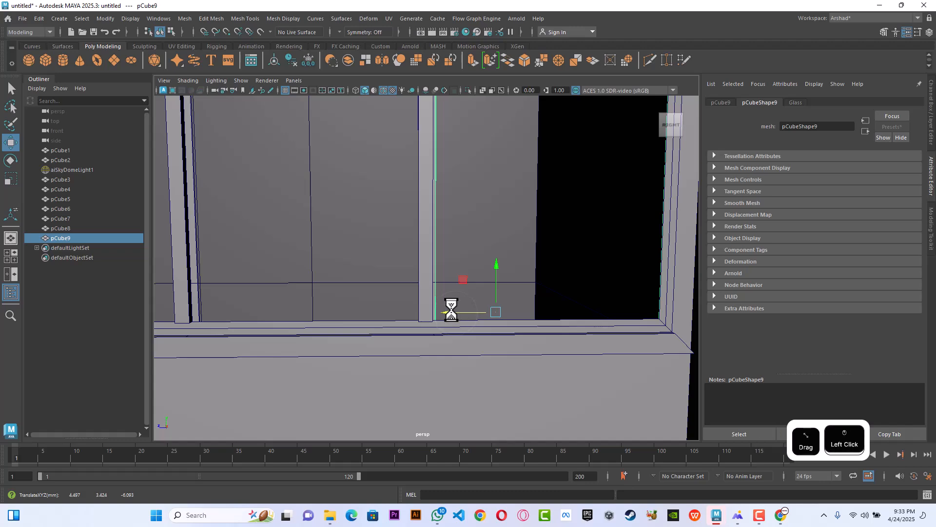
Step: View the building from its front corner and check all the glass panes in an Arnold render
scroll(449, 312, "down", 6)
left_click_drag(346, 318, 392, 316, "alt")
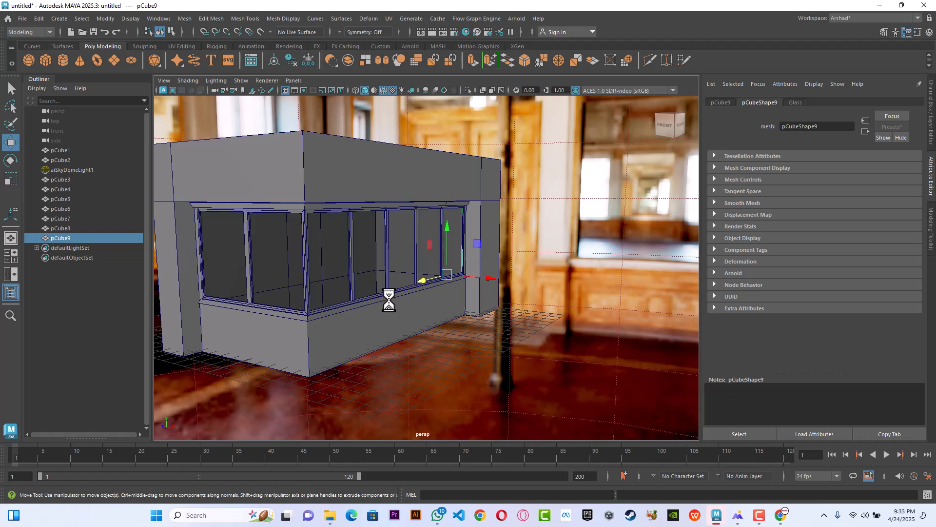
left_click_drag(414, 299, 496, 350, "alt")
scroll(487, 341, "up", 3)
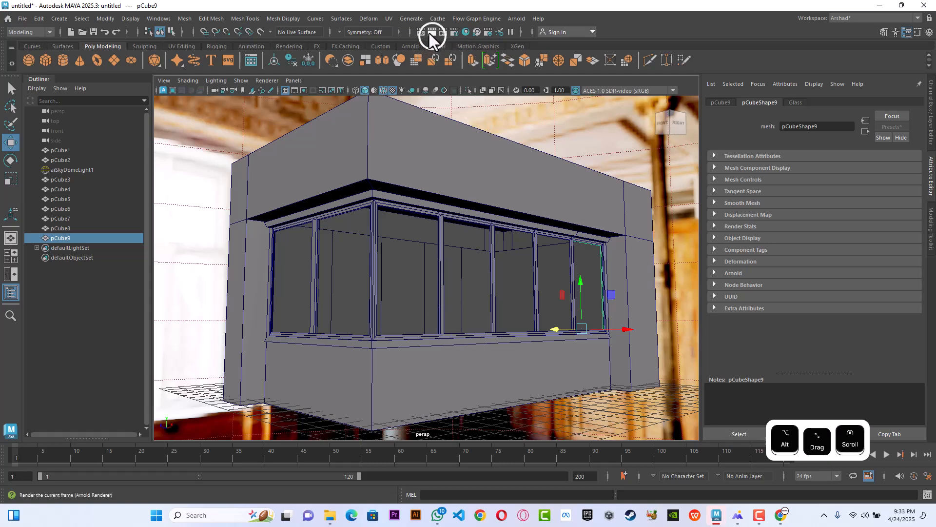
left_click(430, 33)
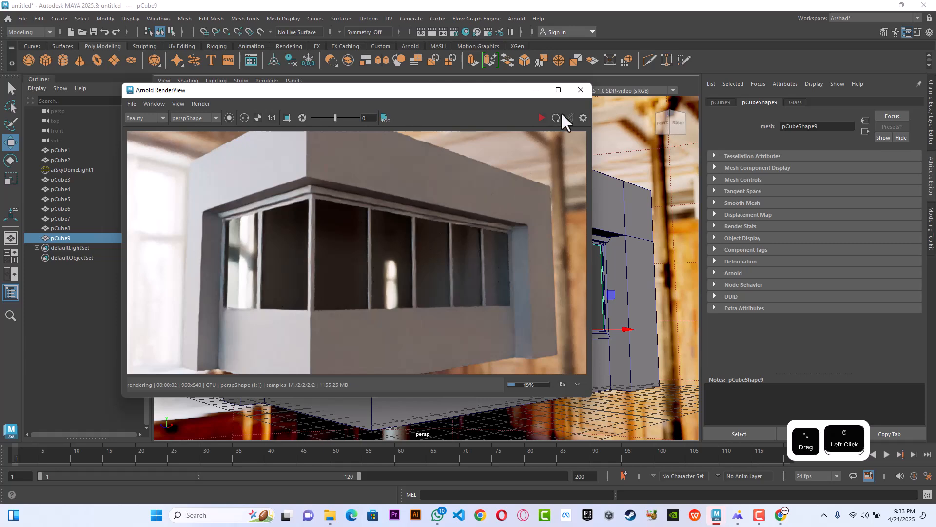
left_click(580, 90)
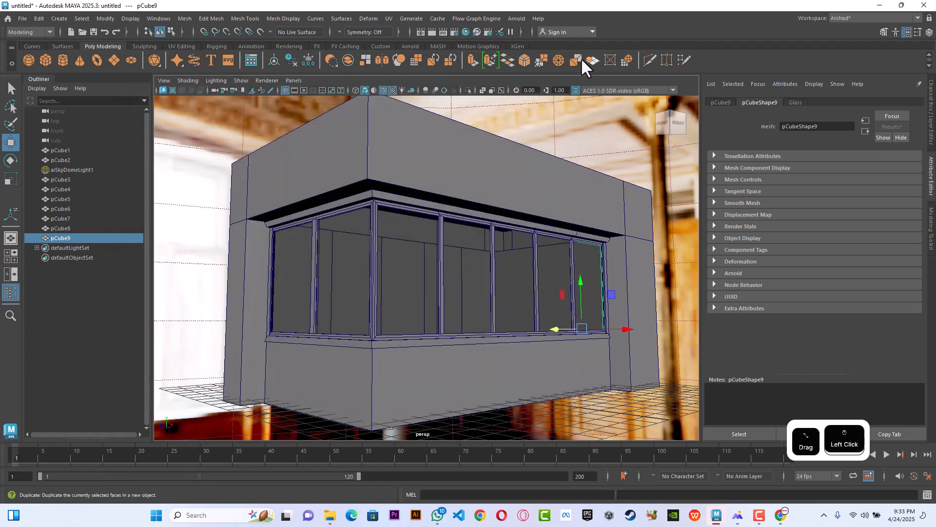
Step: Reopen the Hypershade, set the Glass material's Metalness to 0 and close the window
left_click(466, 32)
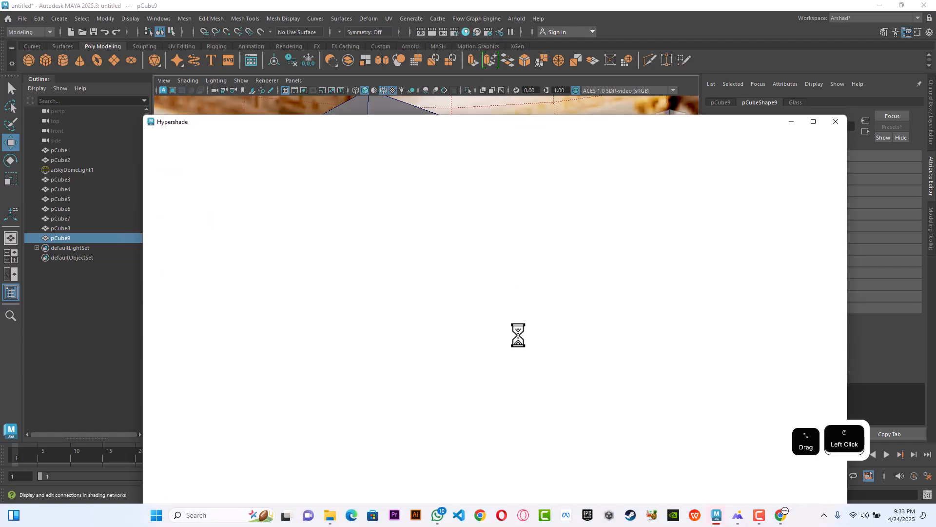
scroll(525, 364, "up", 3)
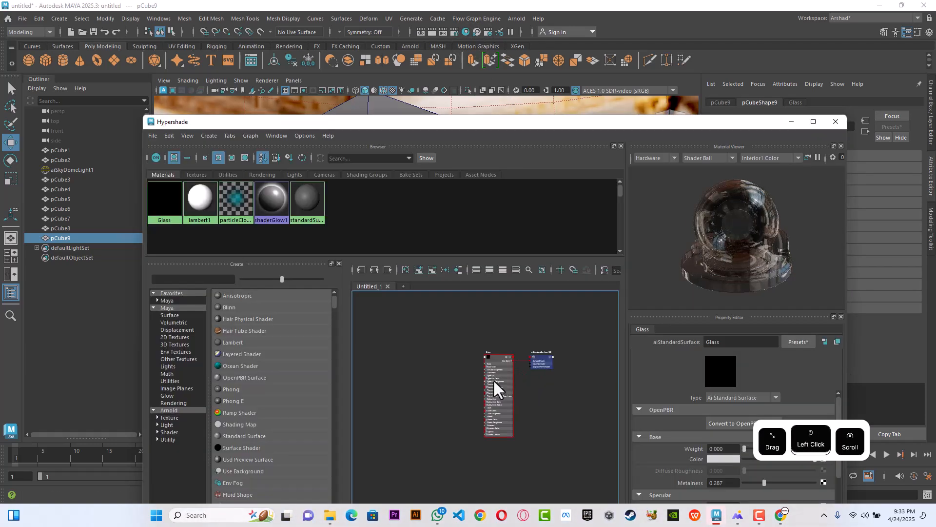
left_click(495, 358)
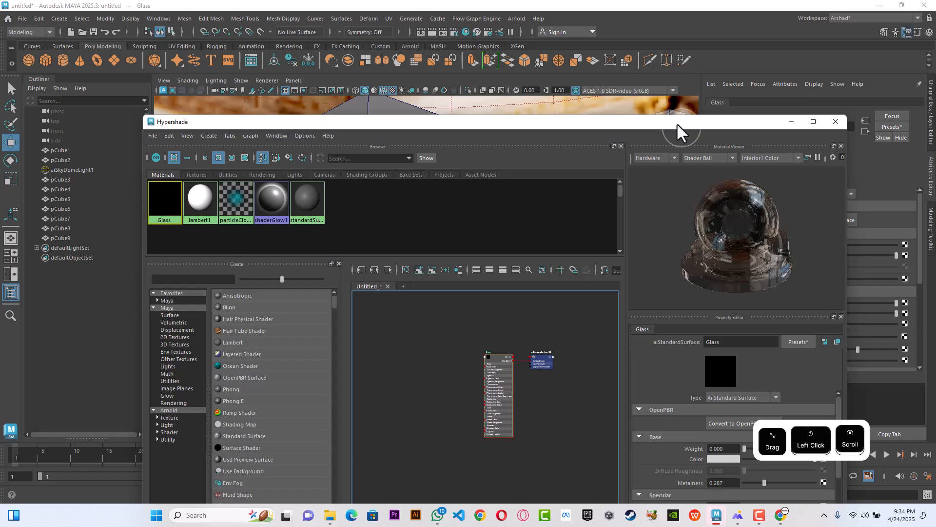
left_click_drag(677, 126, 638, 94)
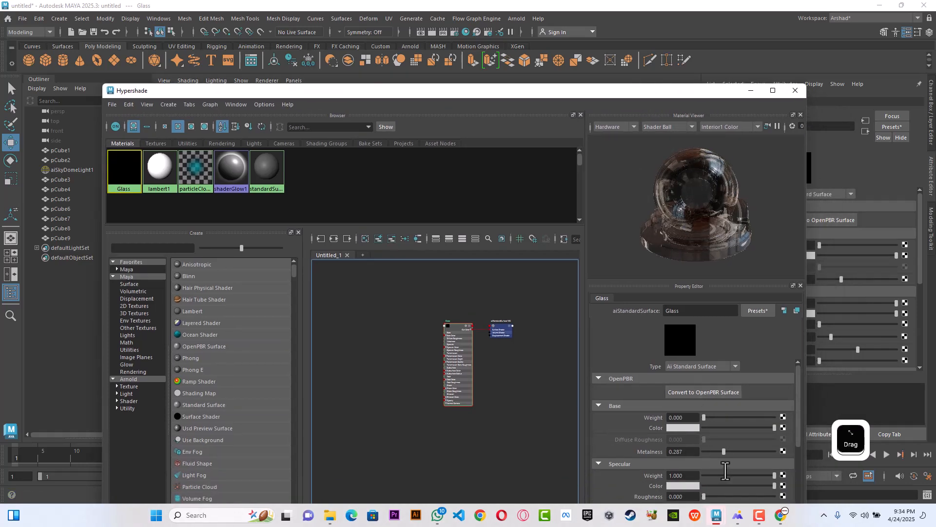
left_click_drag(723, 456, 673, 445)
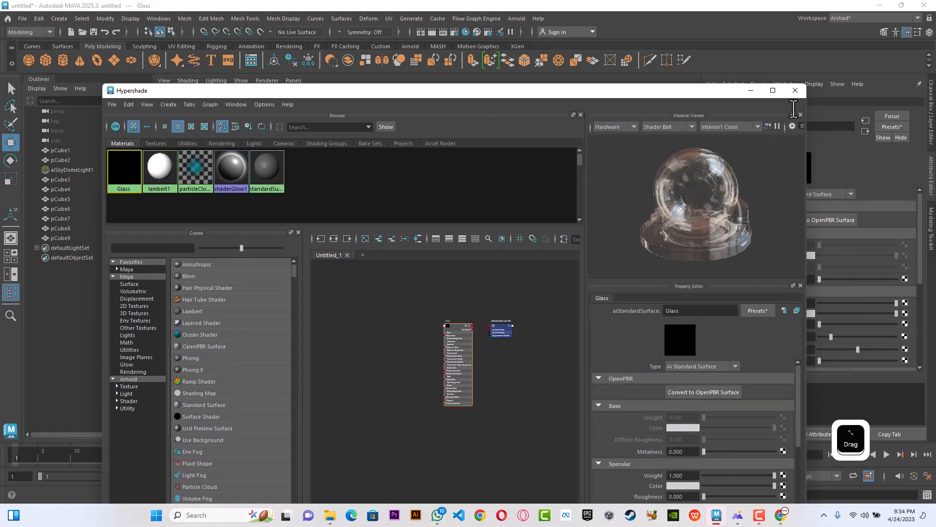
left_click(795, 91)
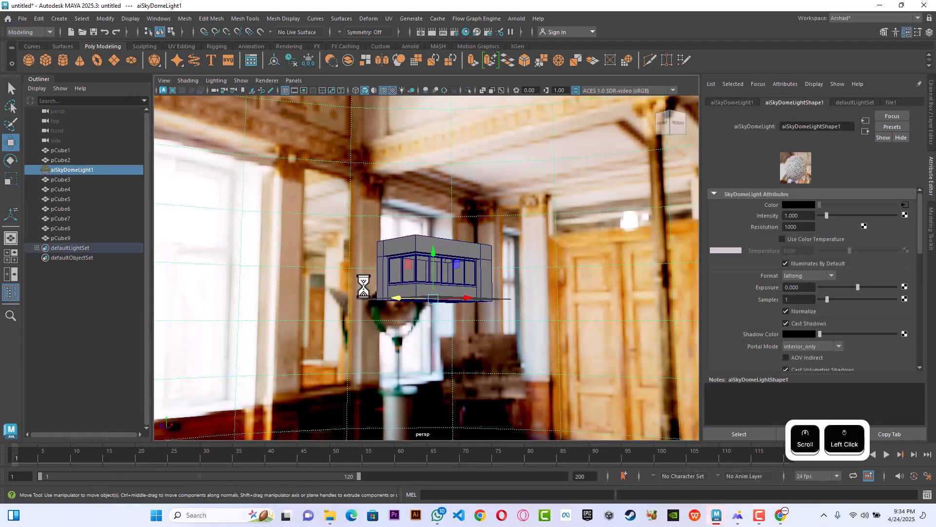
Step: Rotate the sky dome light around the Y axis past 90° and check the building against the turned backdrop in an Arnold render
left_click(12, 162)
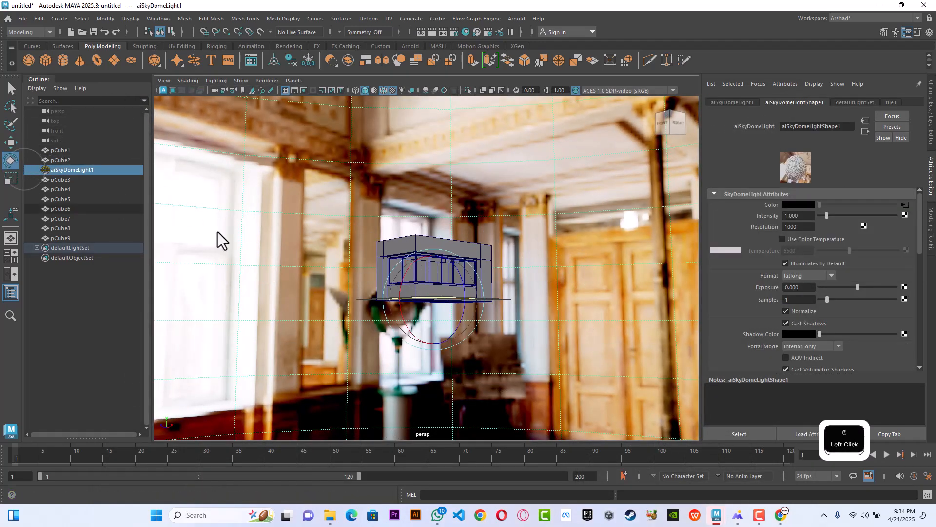
left_click_drag(430, 309, 485, 299)
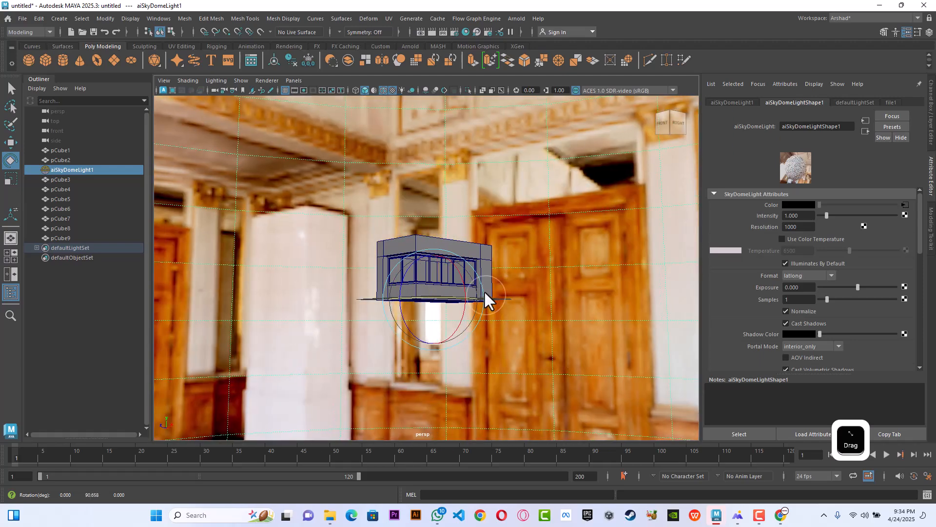
left_click_drag(429, 306, 456, 299)
left_click(432, 30)
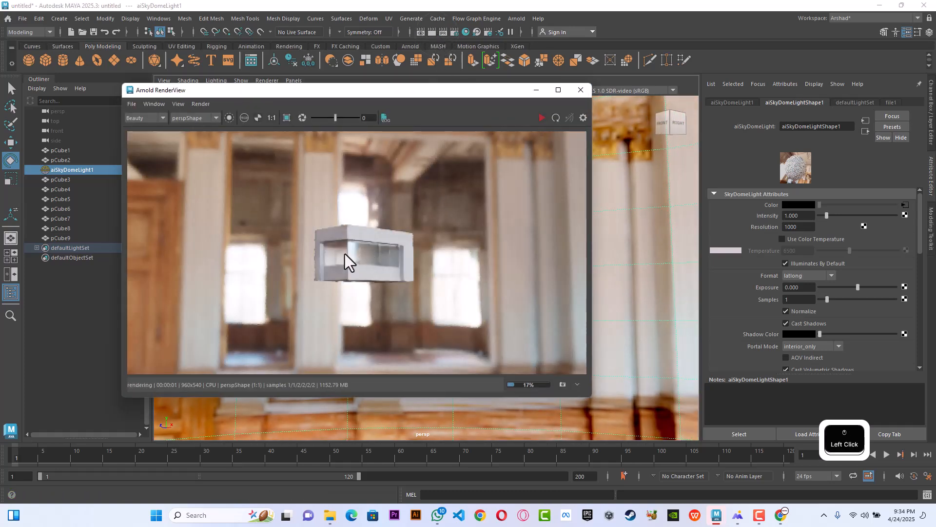
left_click(579, 89)
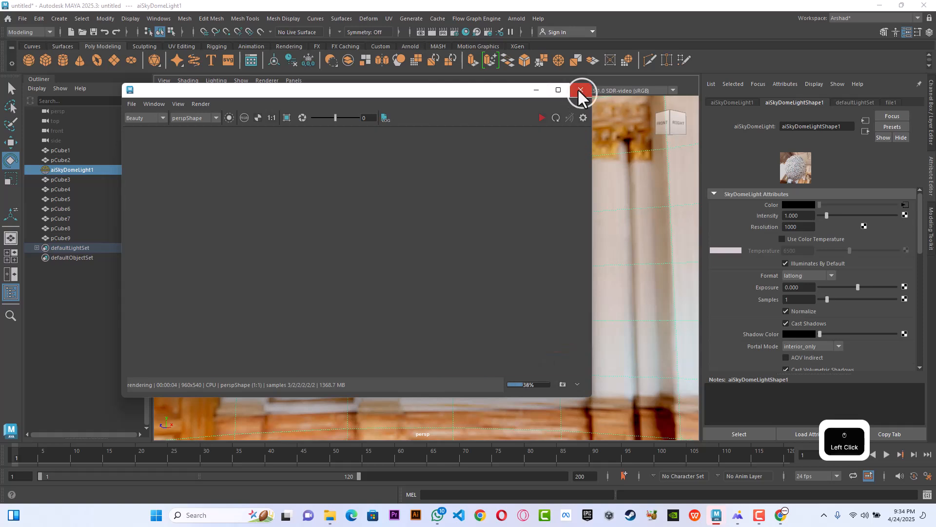
Step: Frame the building from its front corner and check the glass against the turned sky dome backdrop in an Arnold render
scroll(447, 259, "up", 3)
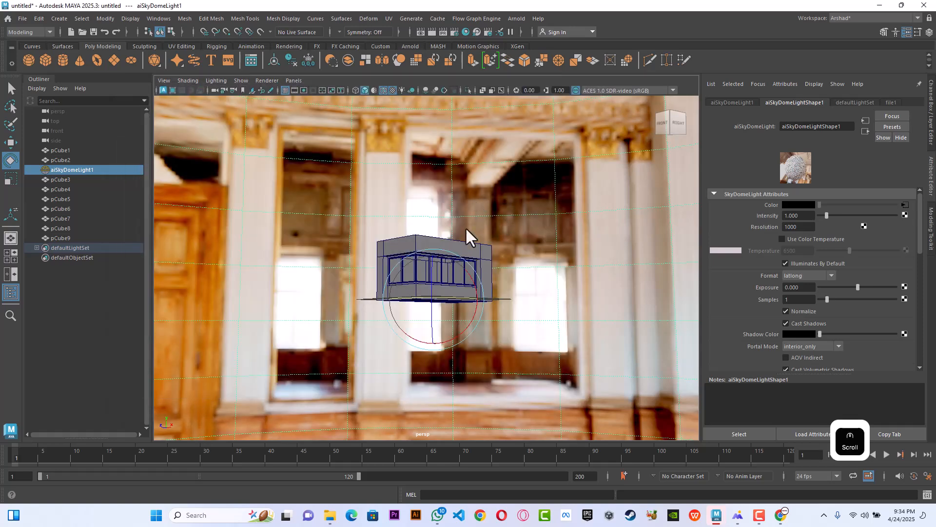
scroll(408, 209, "up", 5)
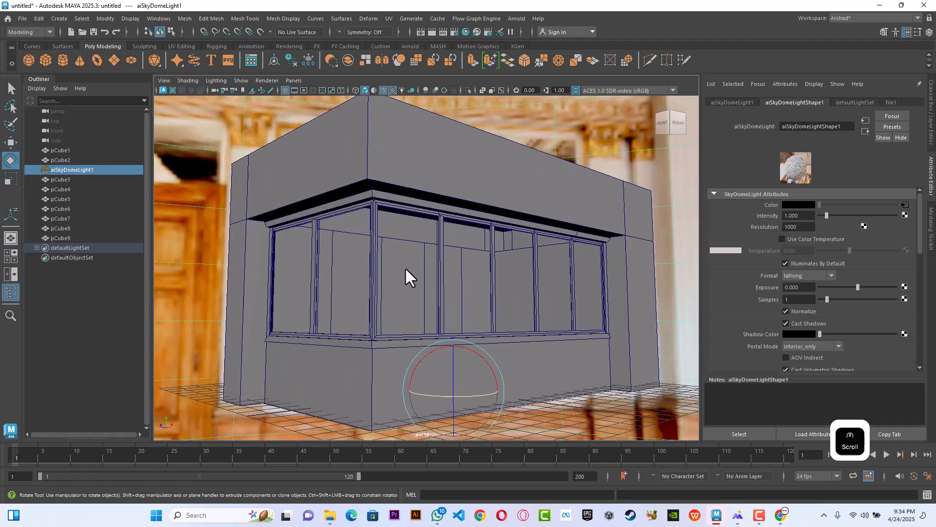
scroll(404, 267, "down", 3)
scroll(404, 267, "up", 3)
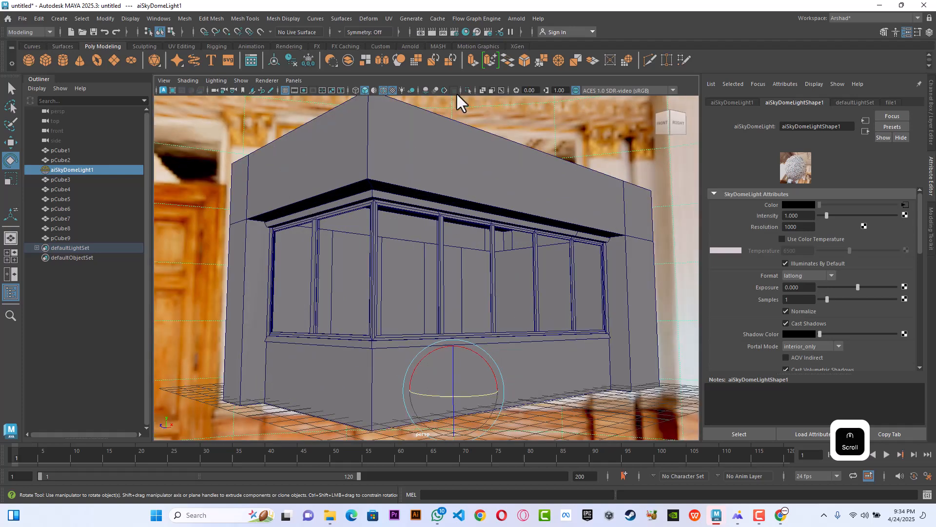
left_click(432, 31)
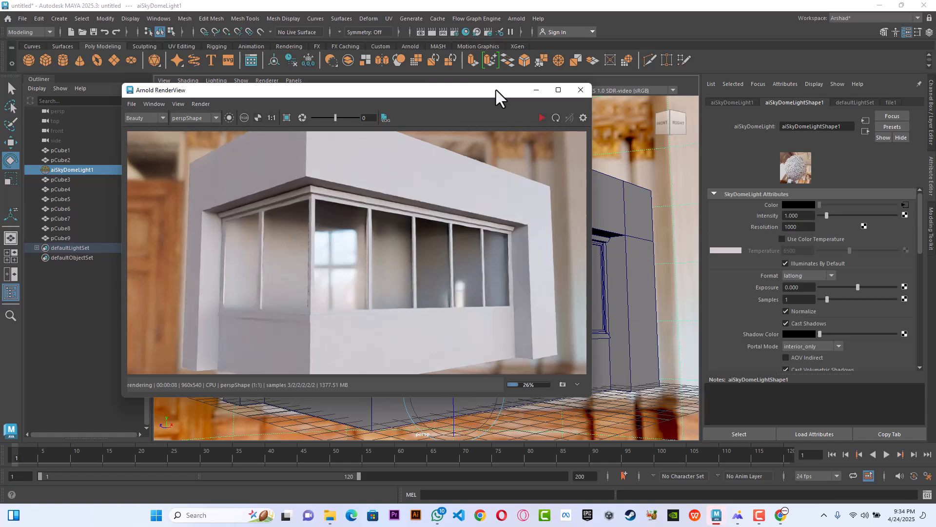
left_click(571, 92)
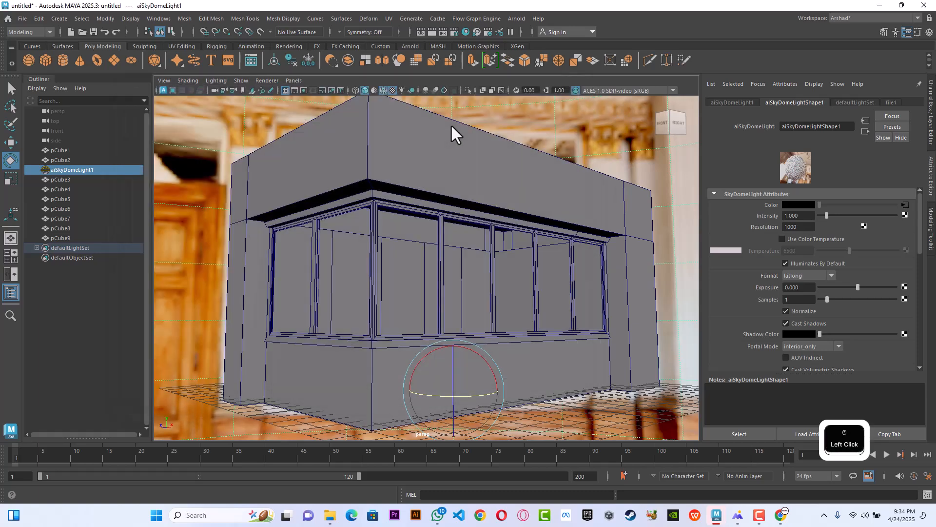
Step: Add a polygon sphere inside the building at about Y 6.36, Z -0.92 and check it through the glass in an Arnold render
left_click(32, 59)
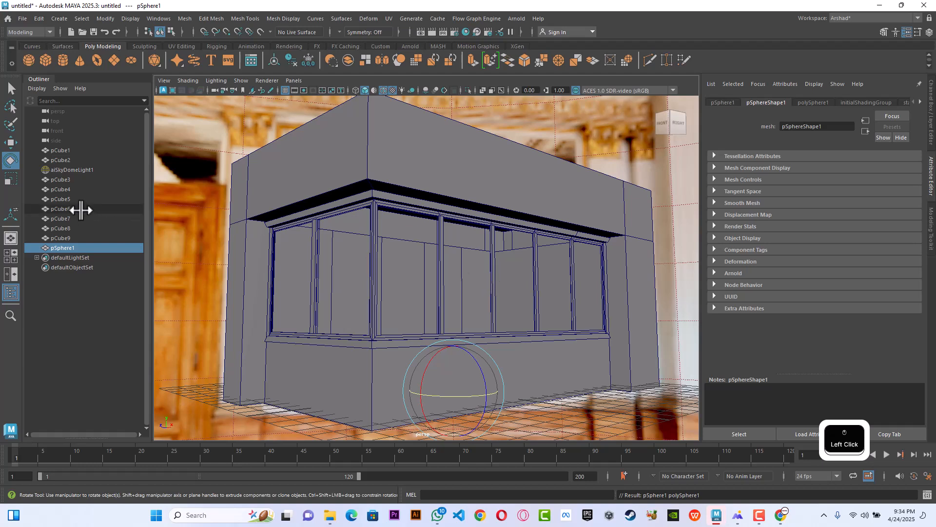
left_click(11, 142)
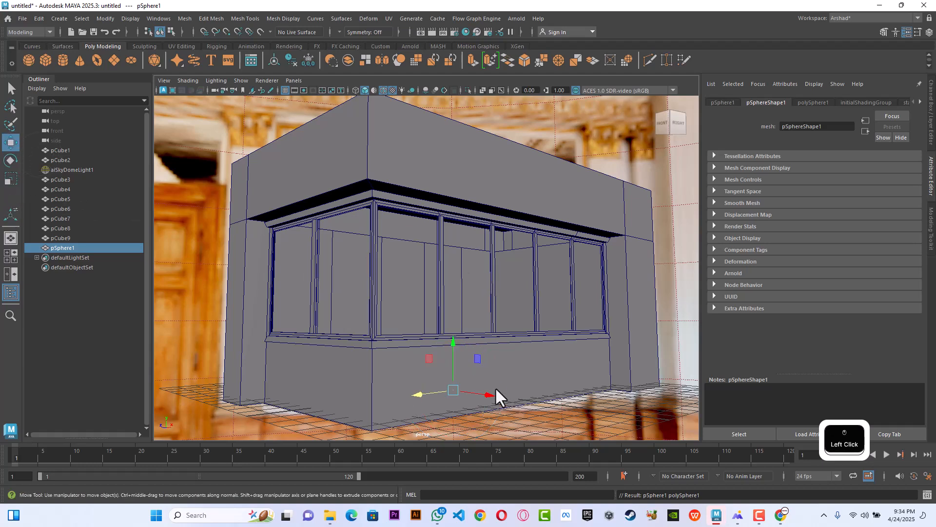
left_click_drag(451, 351, 451, 240)
left_click_drag(431, 273, 443, 273)
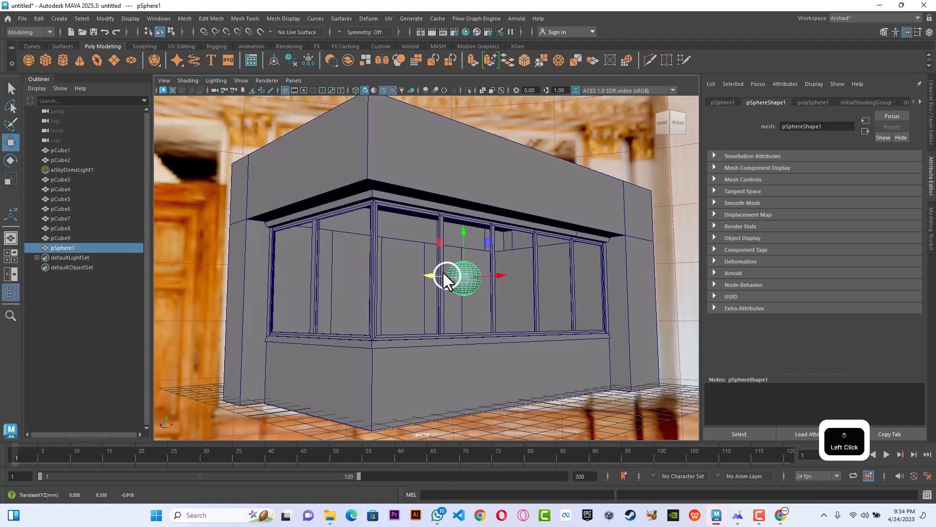
left_click(430, 32)
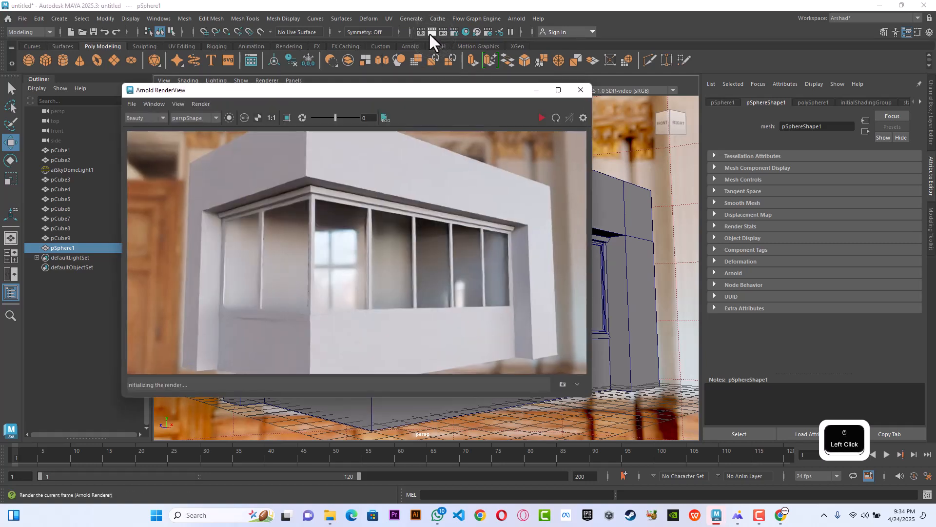
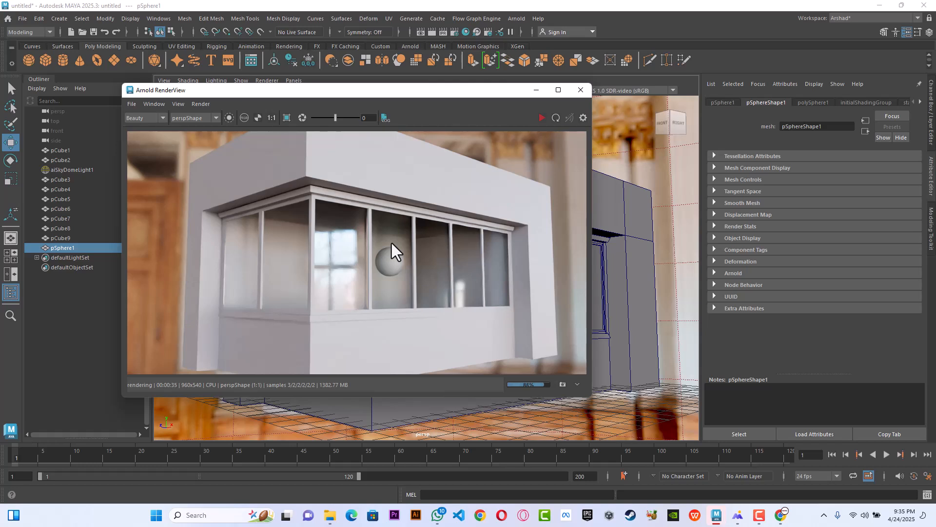
left_click(581, 91)
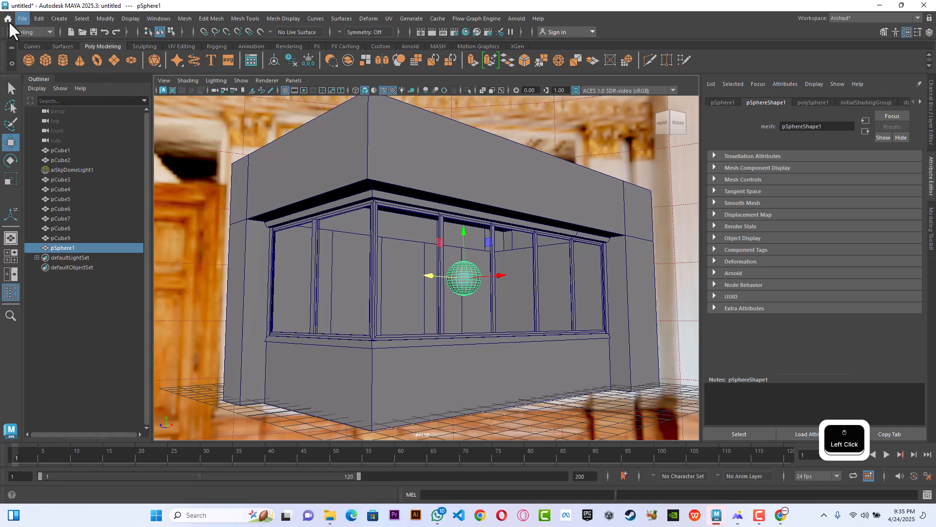
Step: Save the scene to the Desktop as a Maya Binary file named "burger building"
left_click(20, 19)
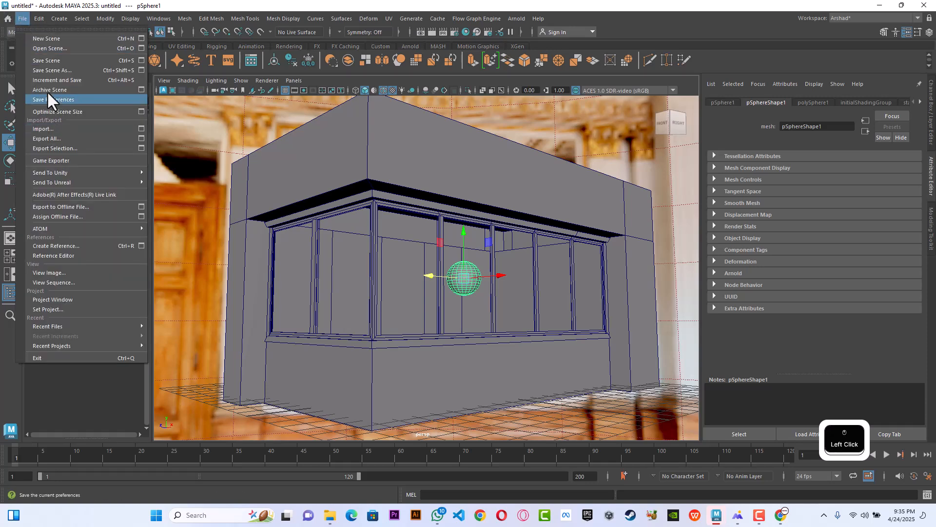
left_click(49, 71)
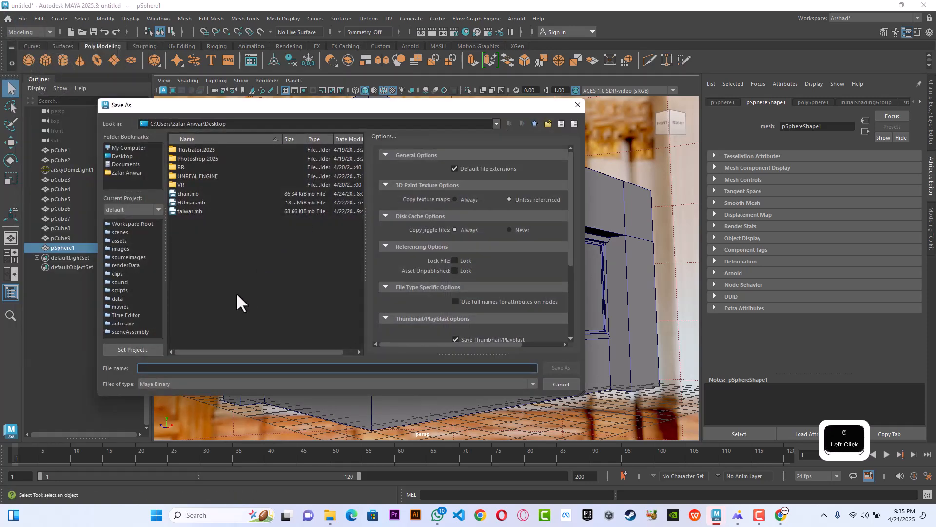
left_click(192, 370)
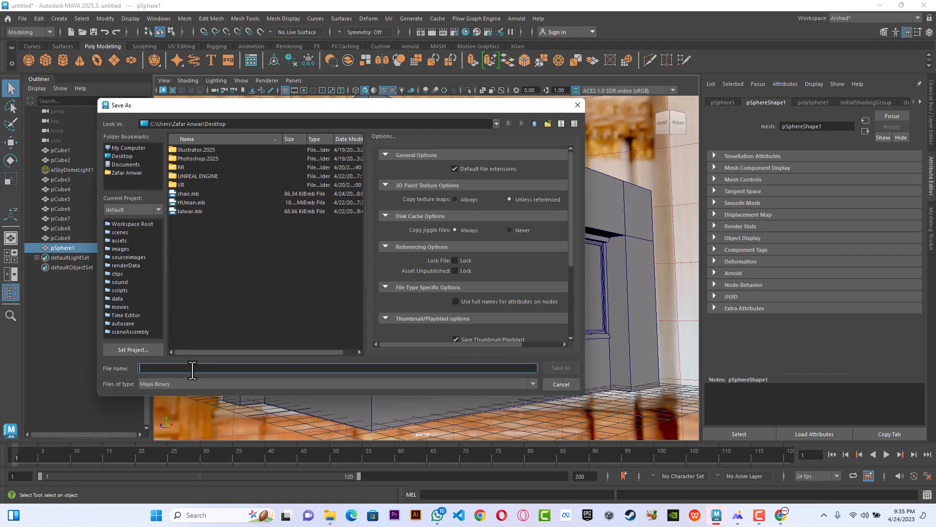
type("burger ")
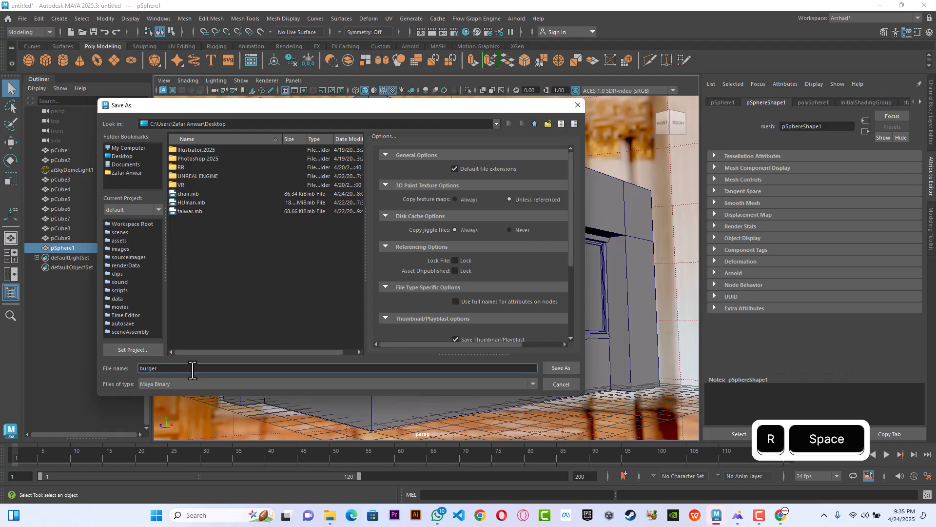
type("bui")
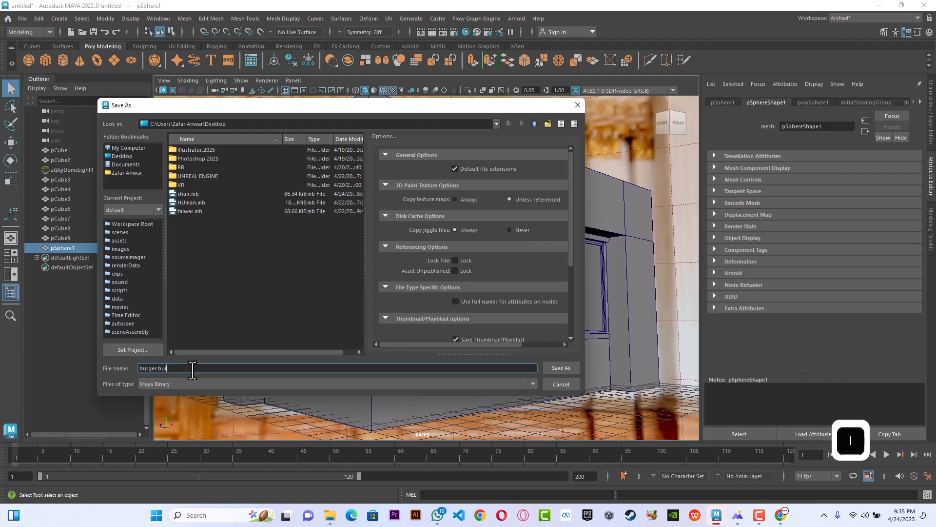
type("lding")
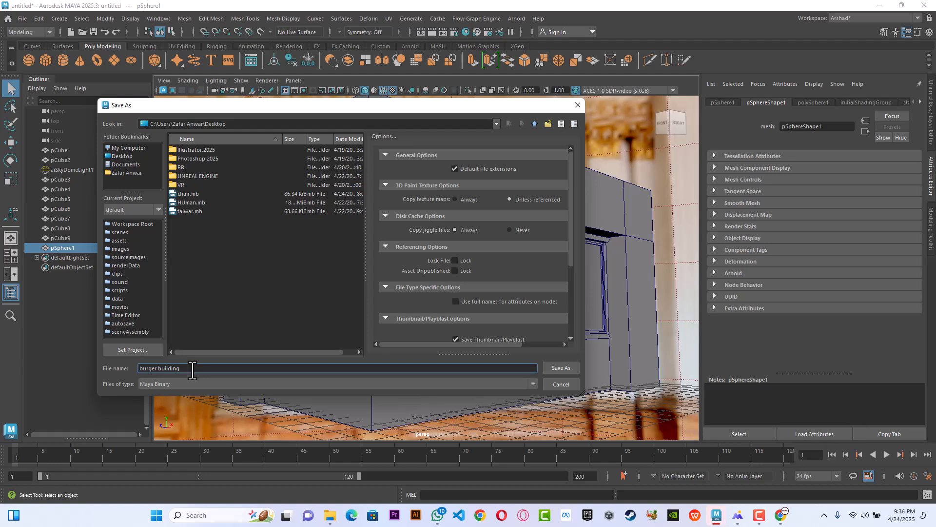
left_click(556, 369)
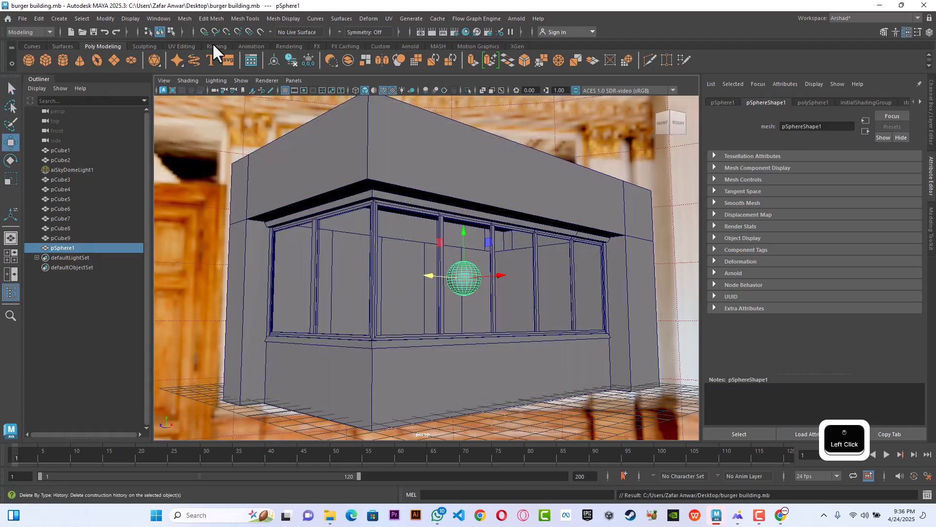
left_click(20, 18)
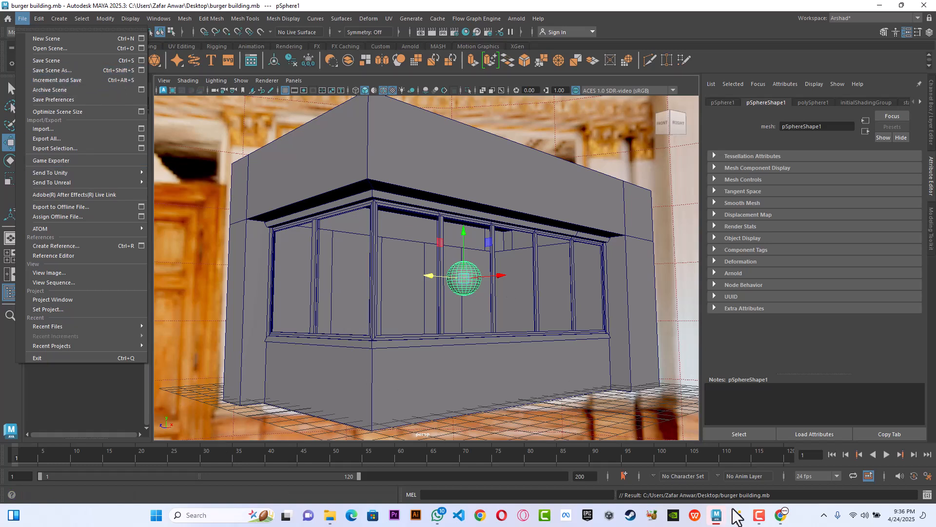
mouse_move(738, 515)
left_click(735, 498)
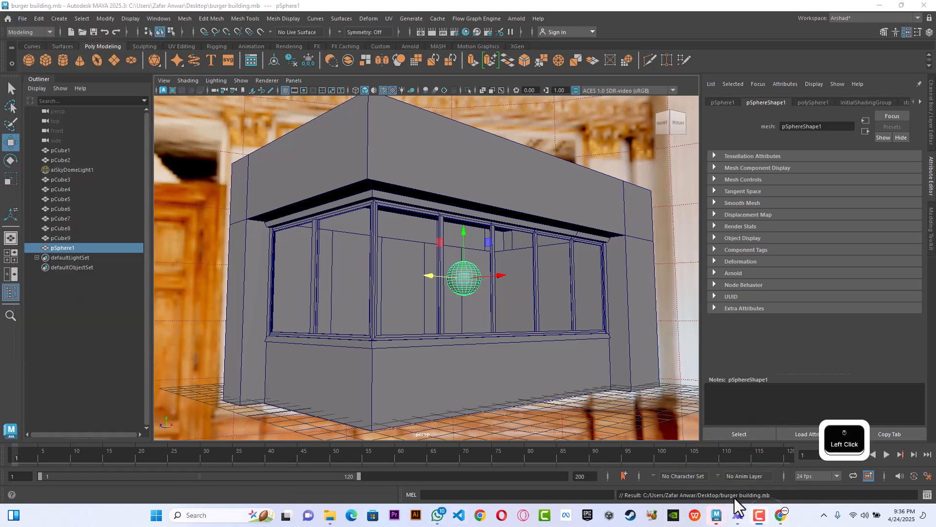